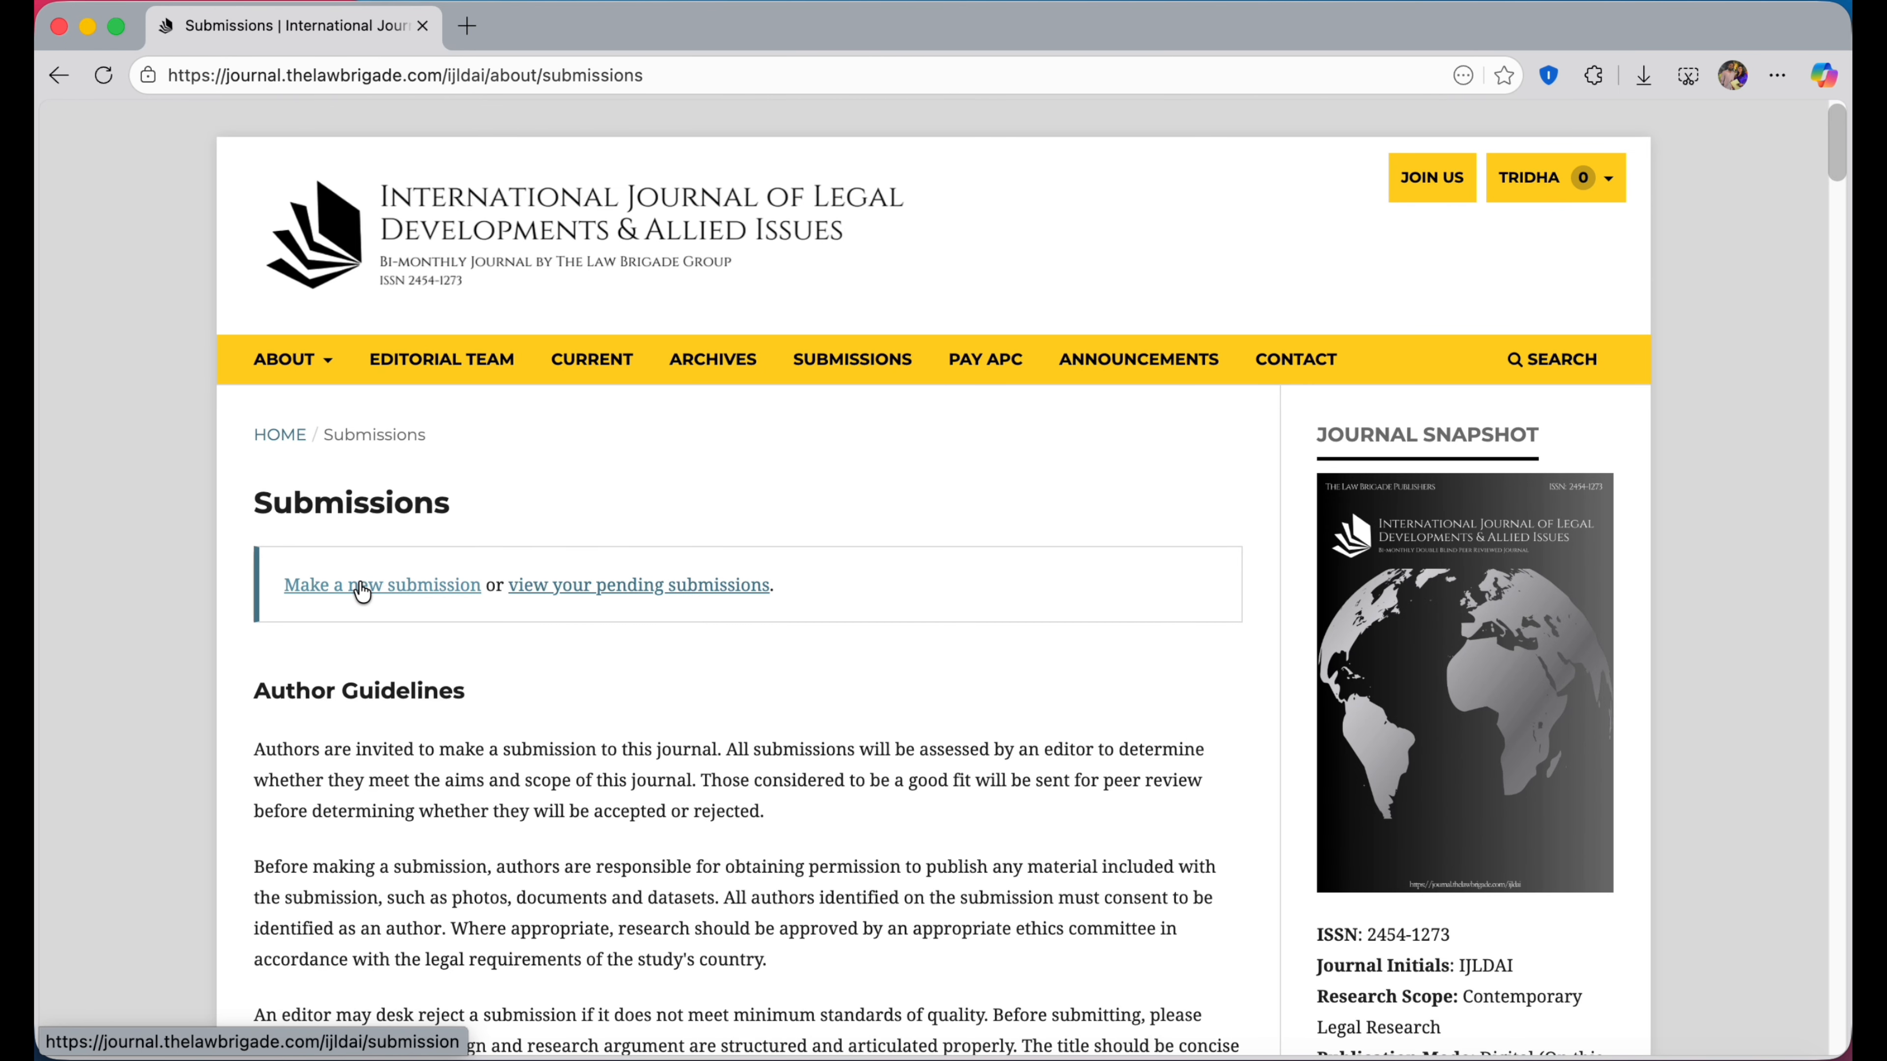
Open the account's submissions dashboard and start a new submission to the journal.
{"action": "left_click", "coordinate": [1565, 195]}
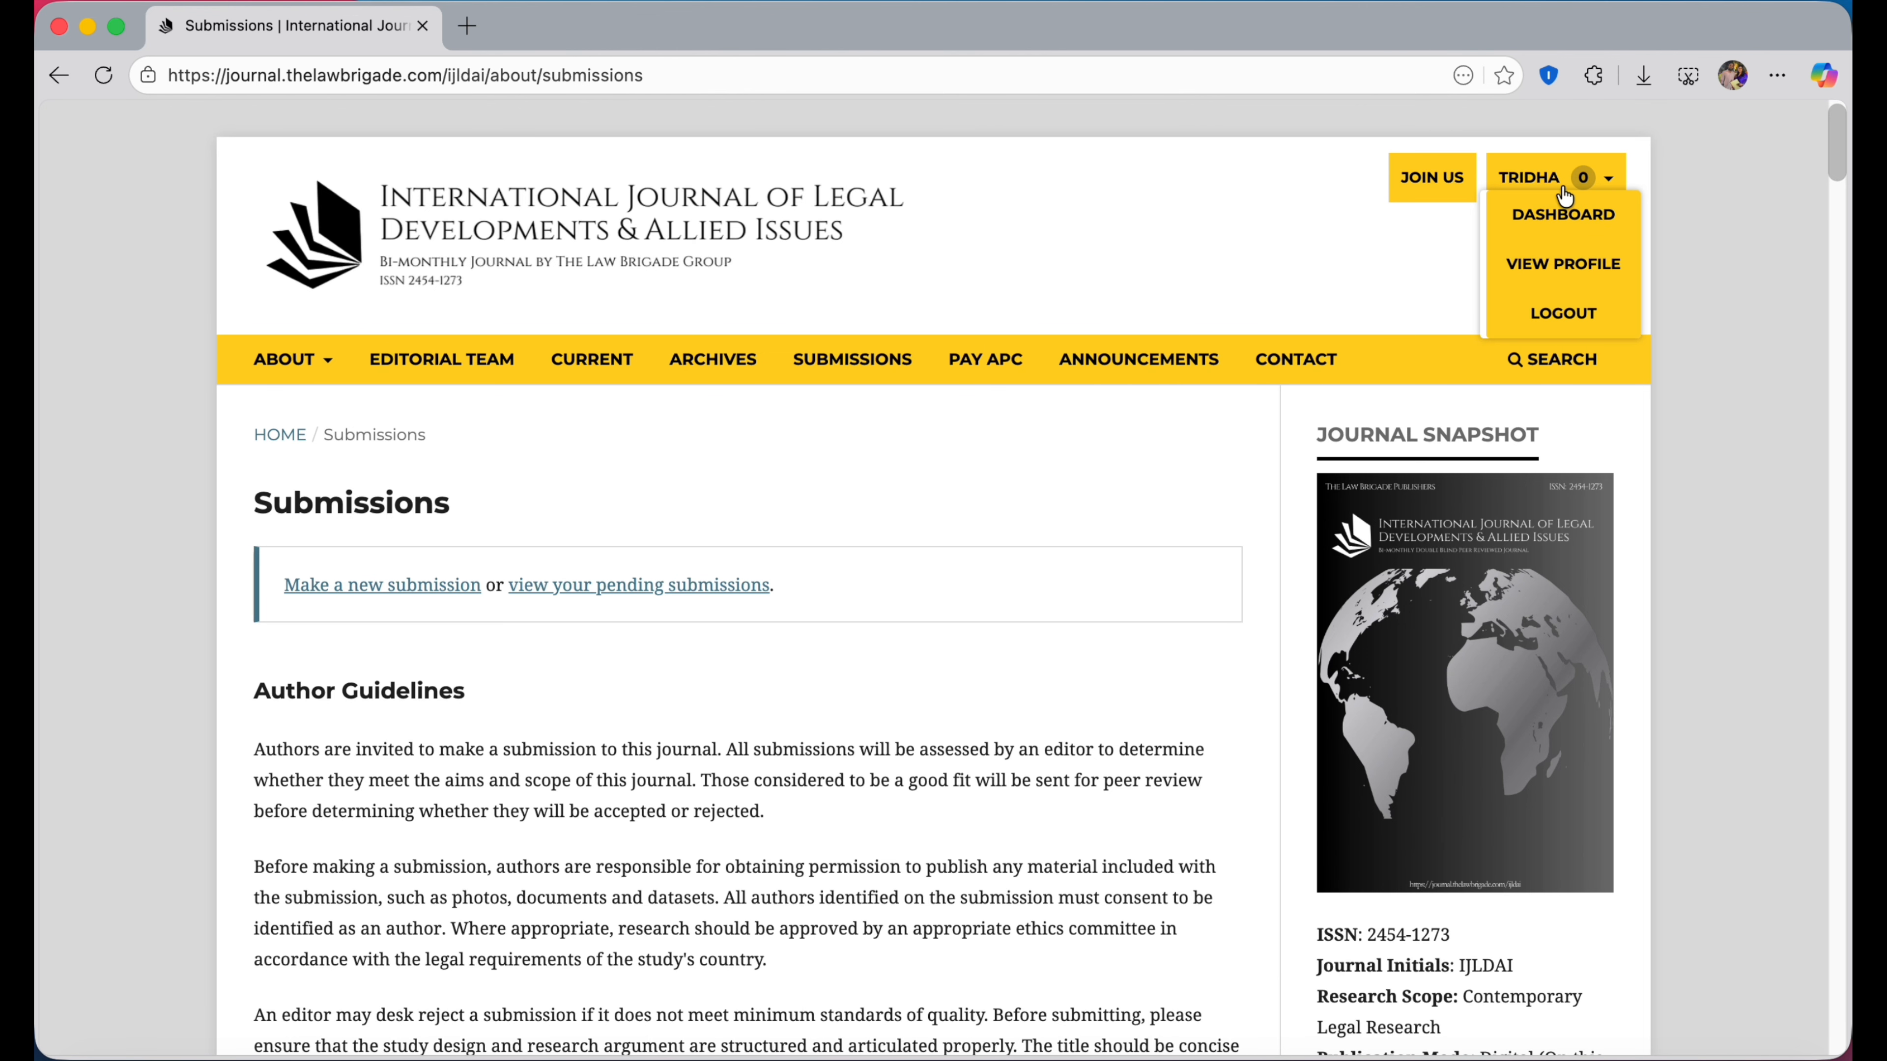
{"action": "left_click", "coordinate": [1565, 234]}
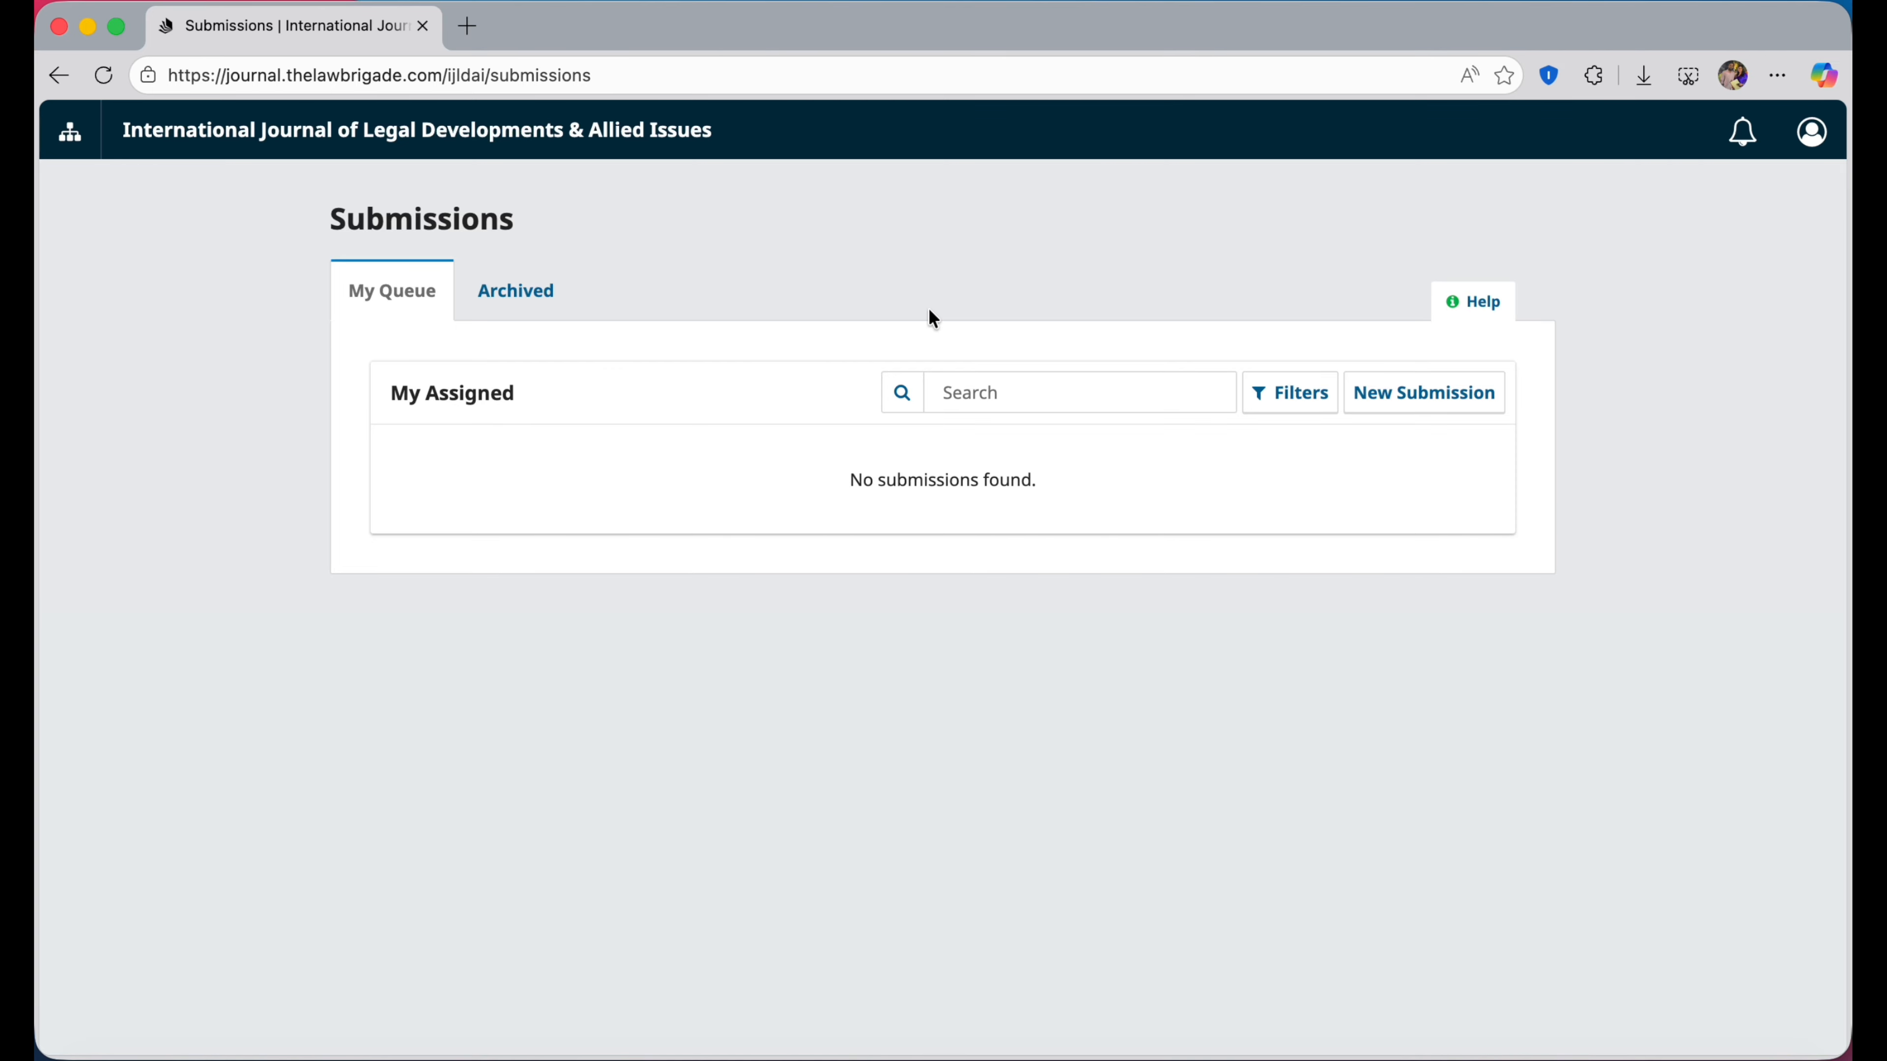
{"action": "left_click", "coordinate": [1406, 405]}
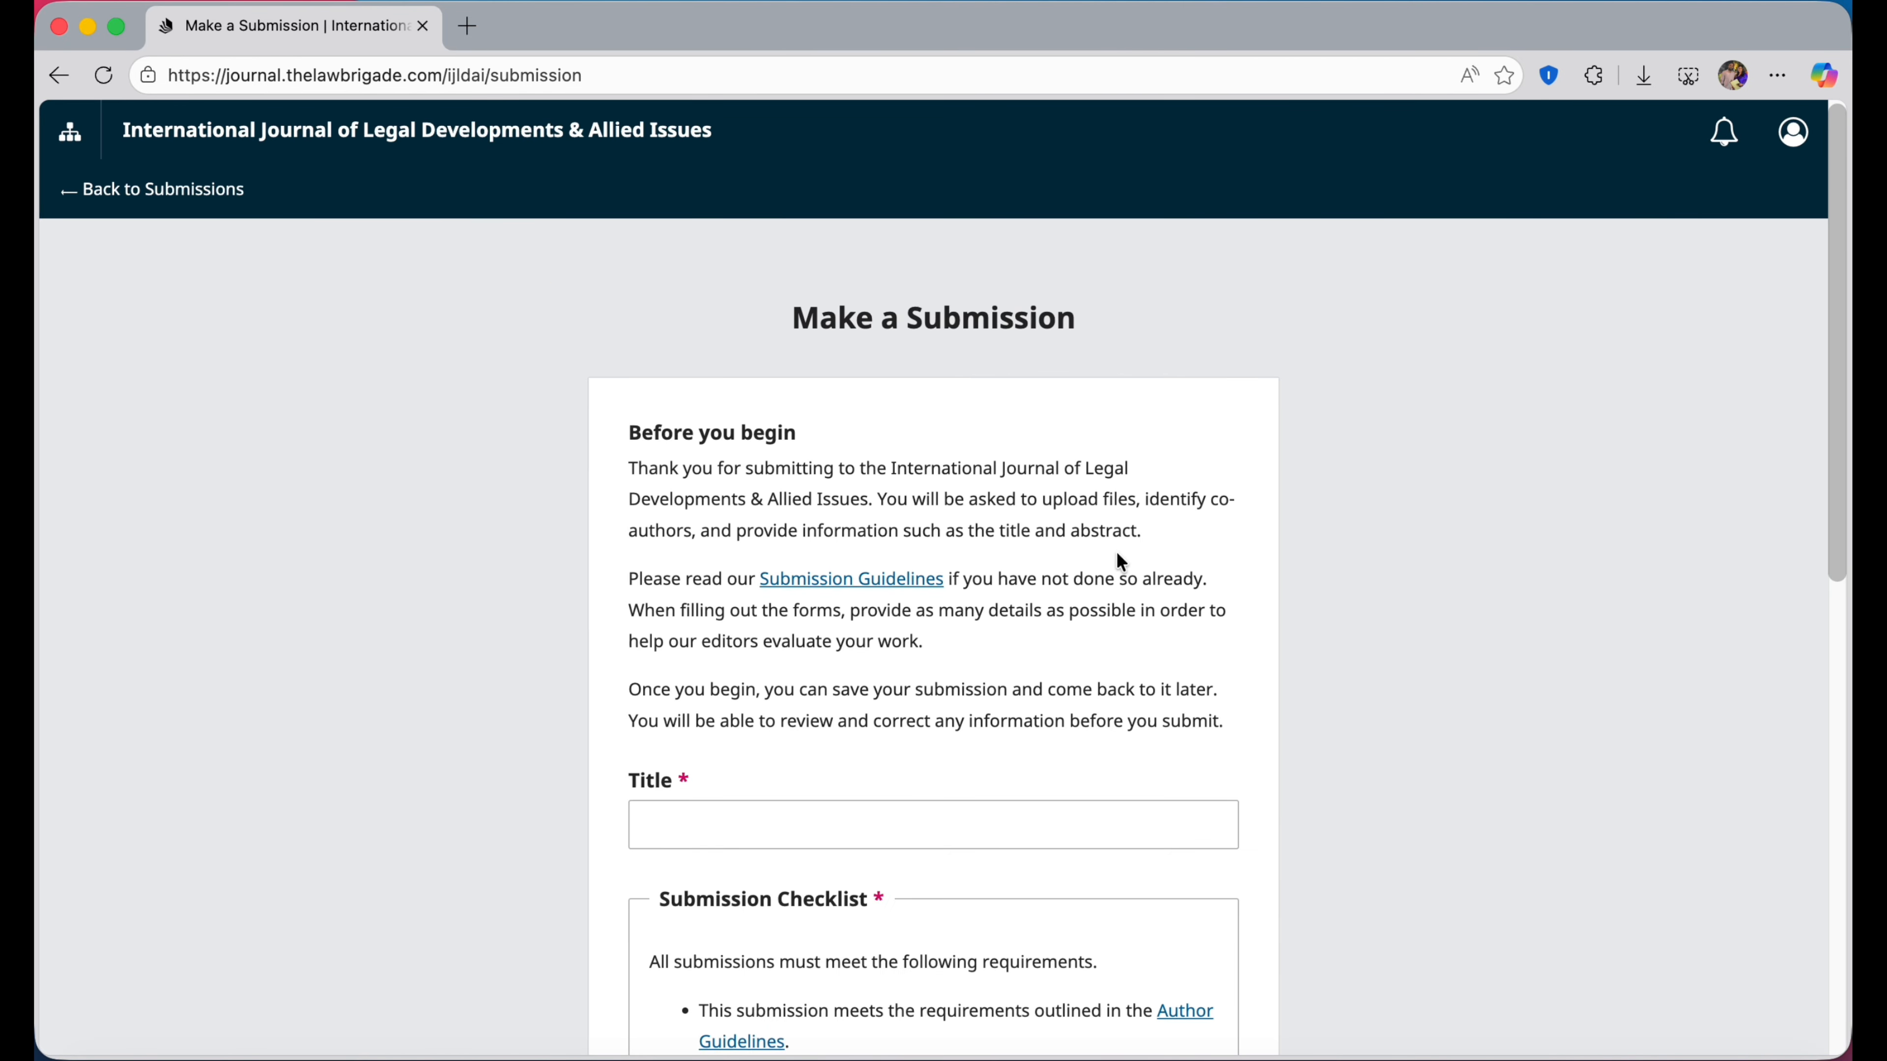
Fill in the submission title with the copied text "COOPERATIVE AND COMPETITIVE FEDERALISM: RELEVANCE IN INDIA'S CURRENT SCENARIO".
{"action": "scroll", "coordinate": [1116, 551], "scroll_direction": "down", "scroll_amount": 5}
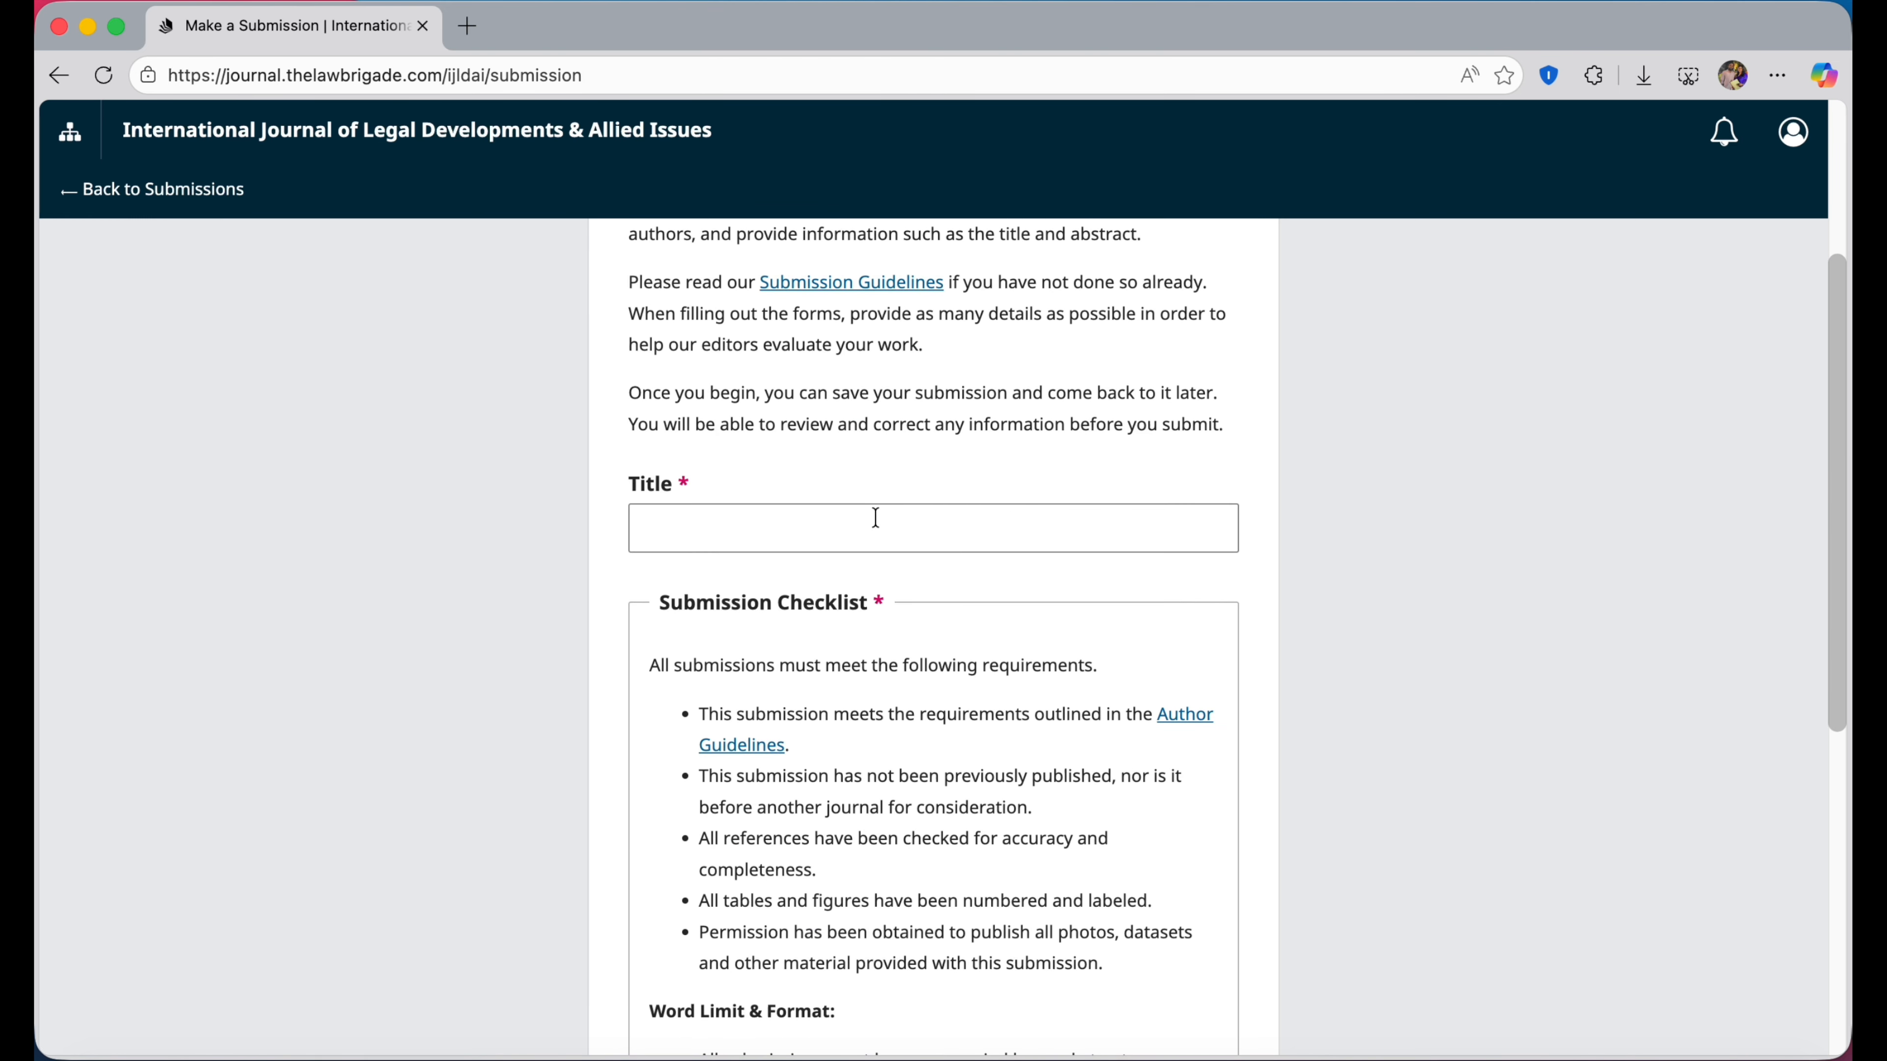
{"action": "left_click", "coordinate": [871, 525]}
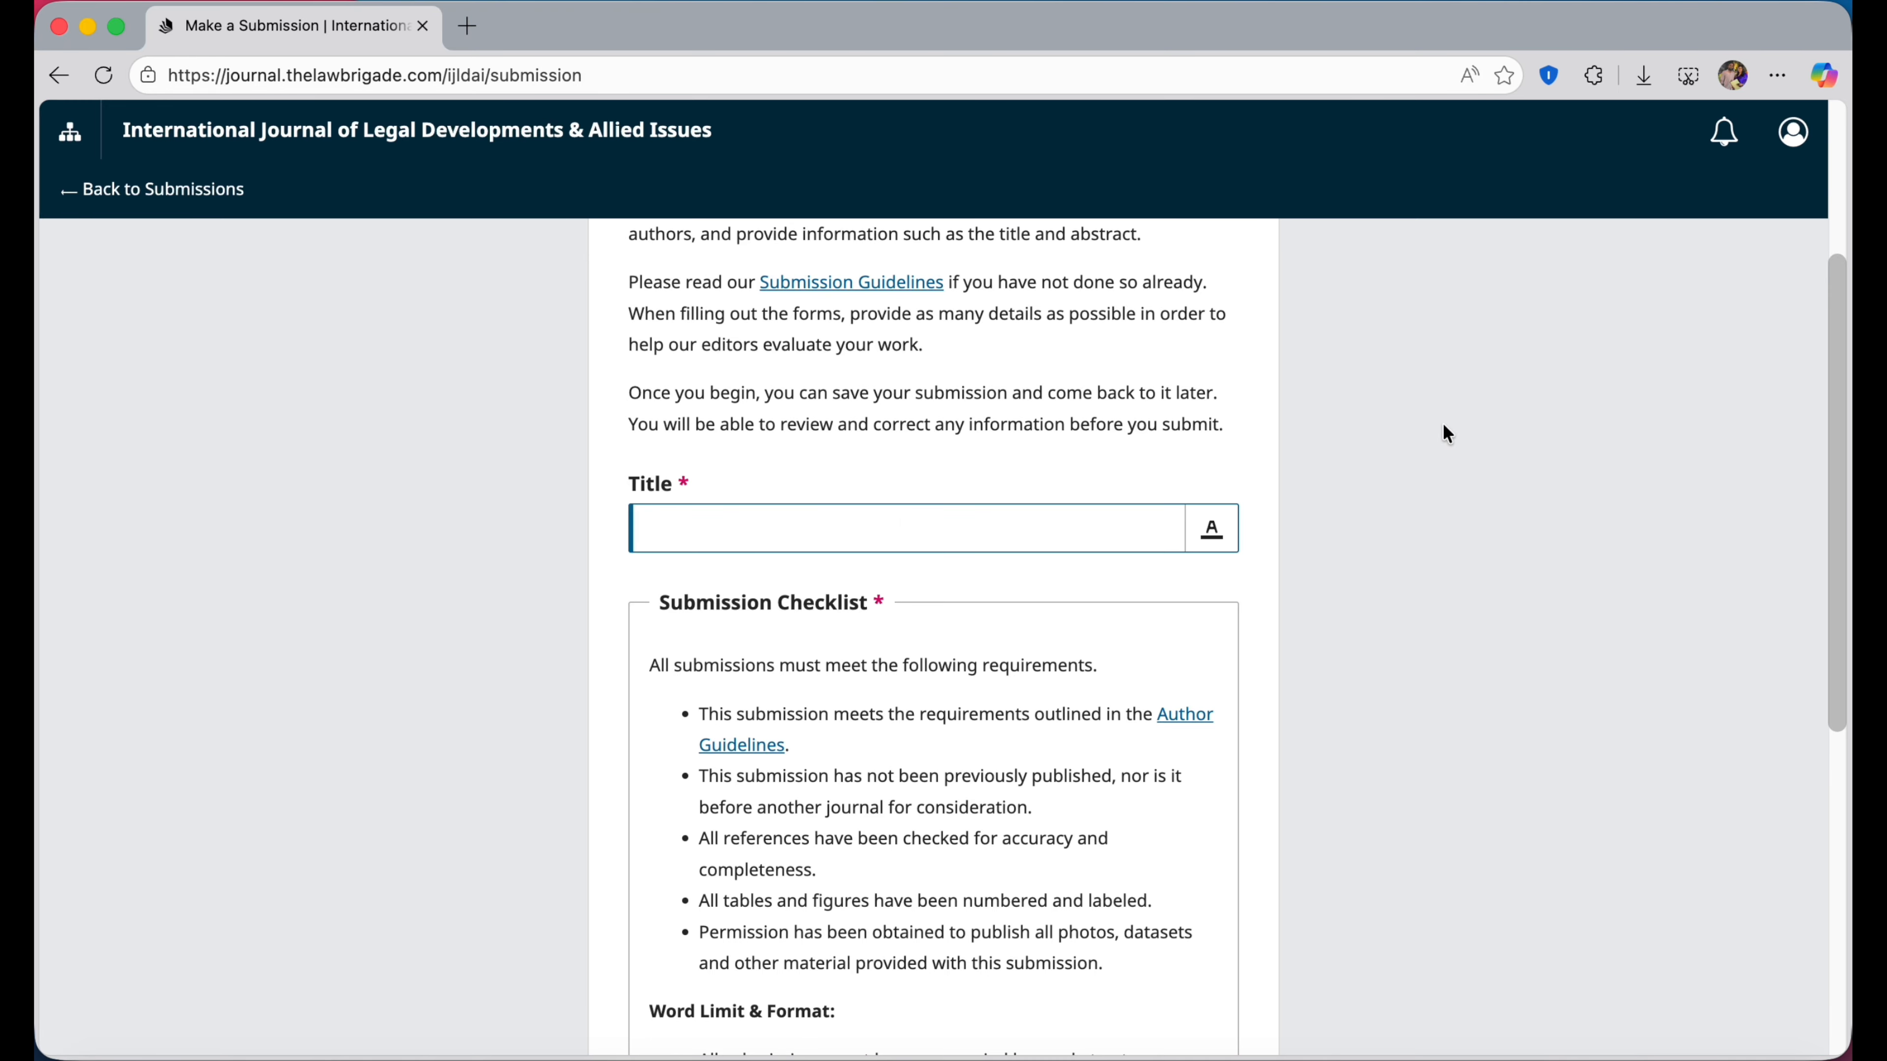
{"action": "key", "text": "super+v"}
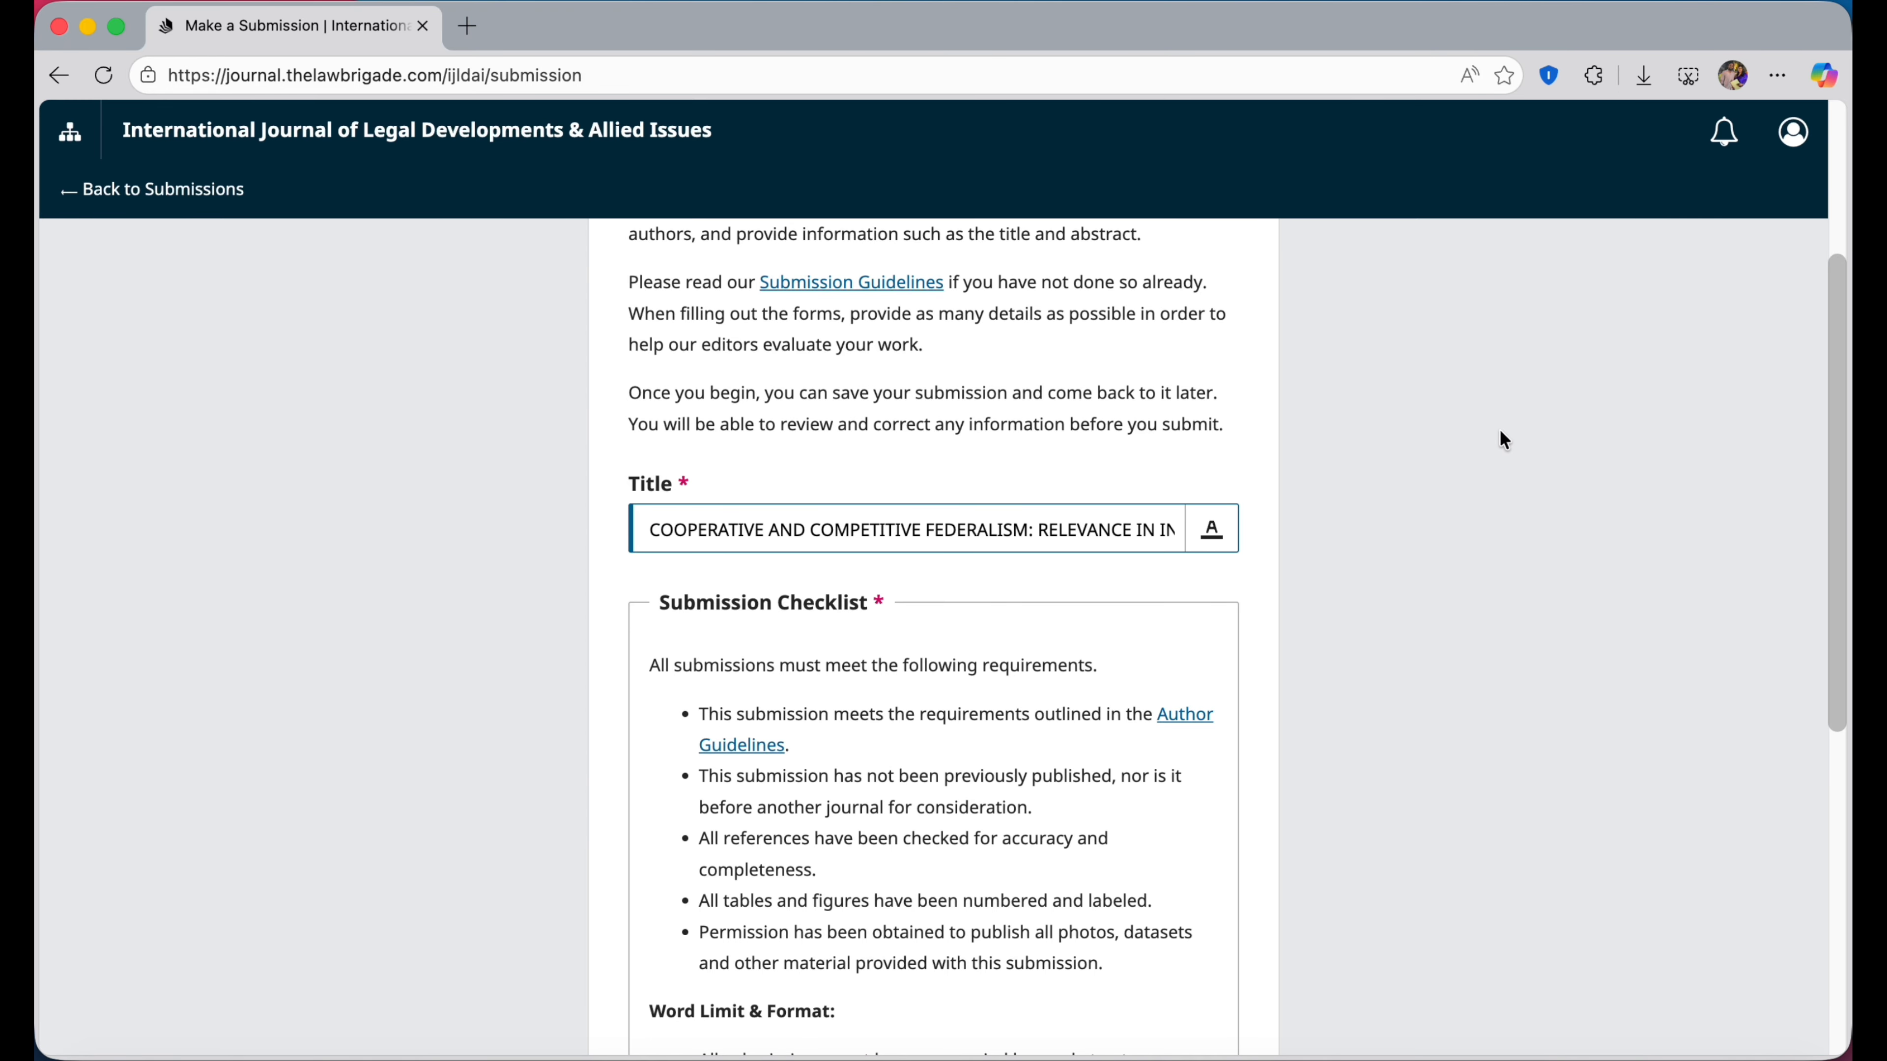
{"action": "left_click", "coordinate": [1427, 516]}
Review the Author Guidelines linked in the submission checklist in a separate browser tab, and close that tab.
{"action": "scroll", "coordinate": [1270, 622], "scroll_direction": "down", "scroll_amount": 4}
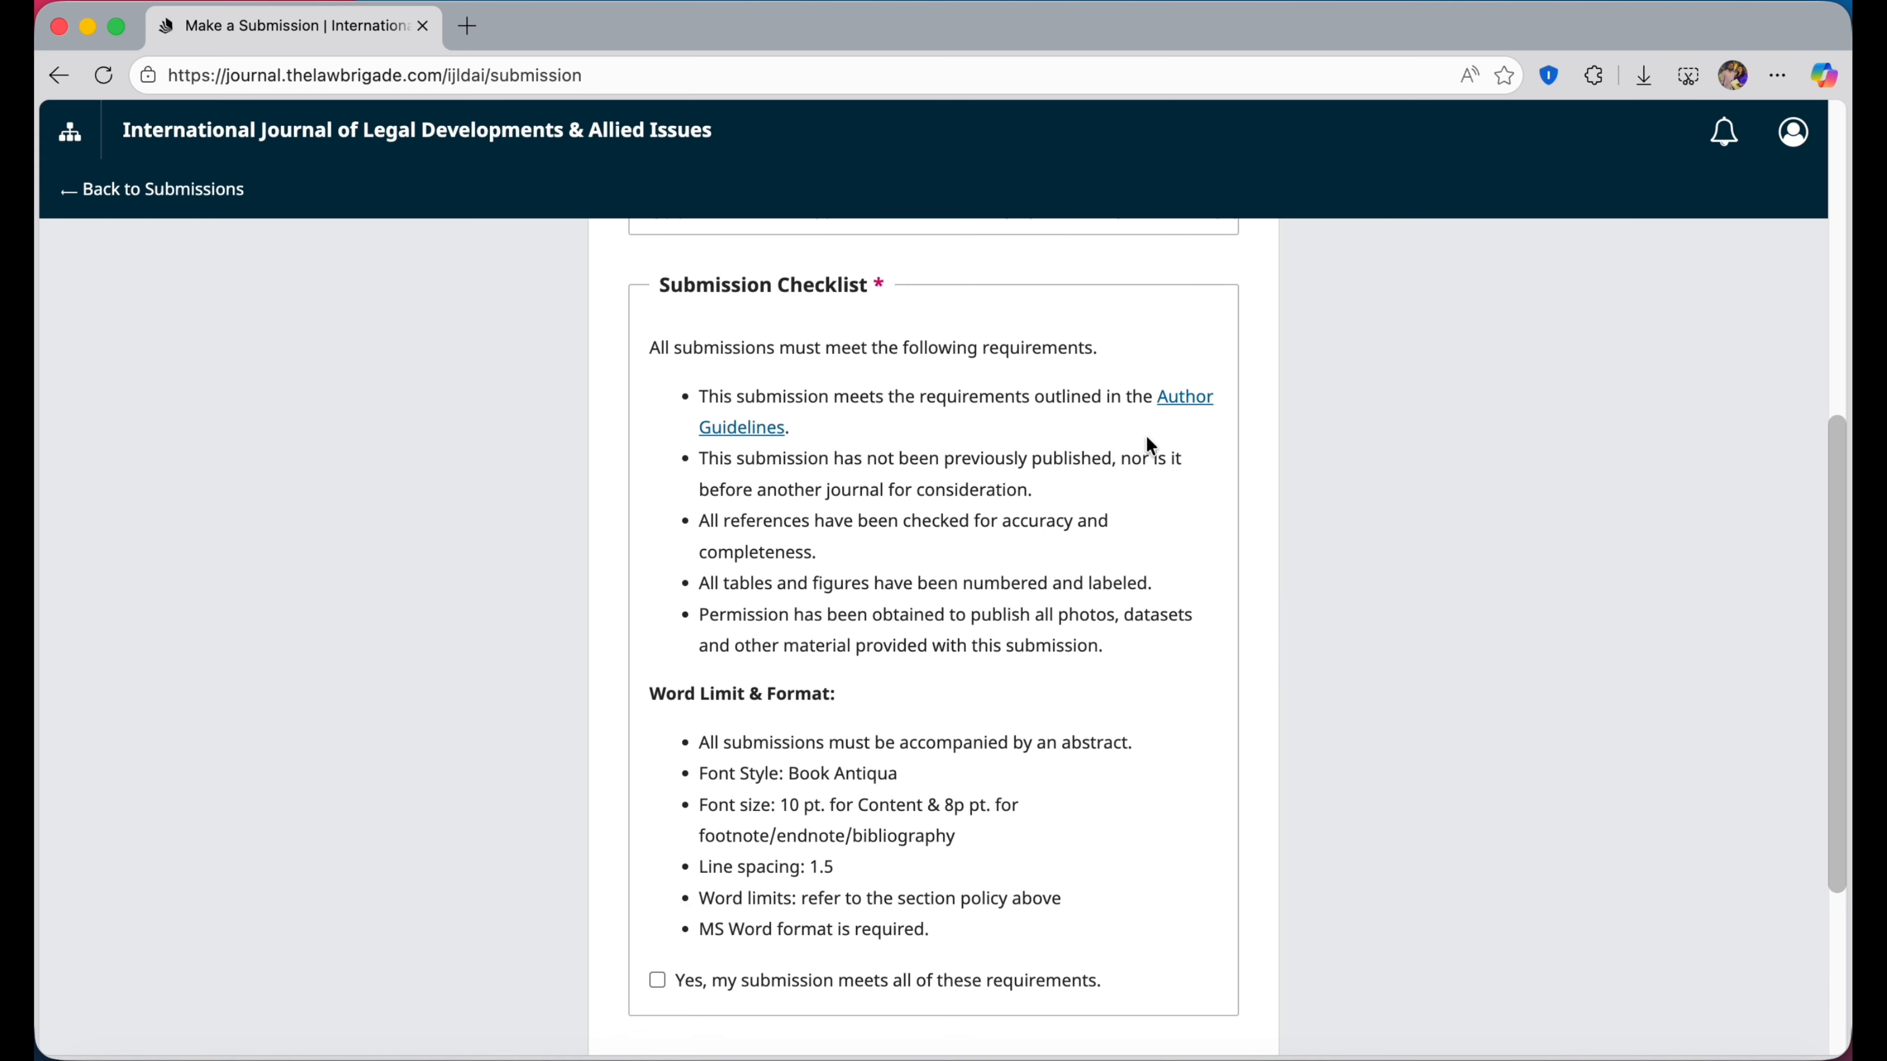
{"action": "right_click", "coordinate": [1193, 411]}
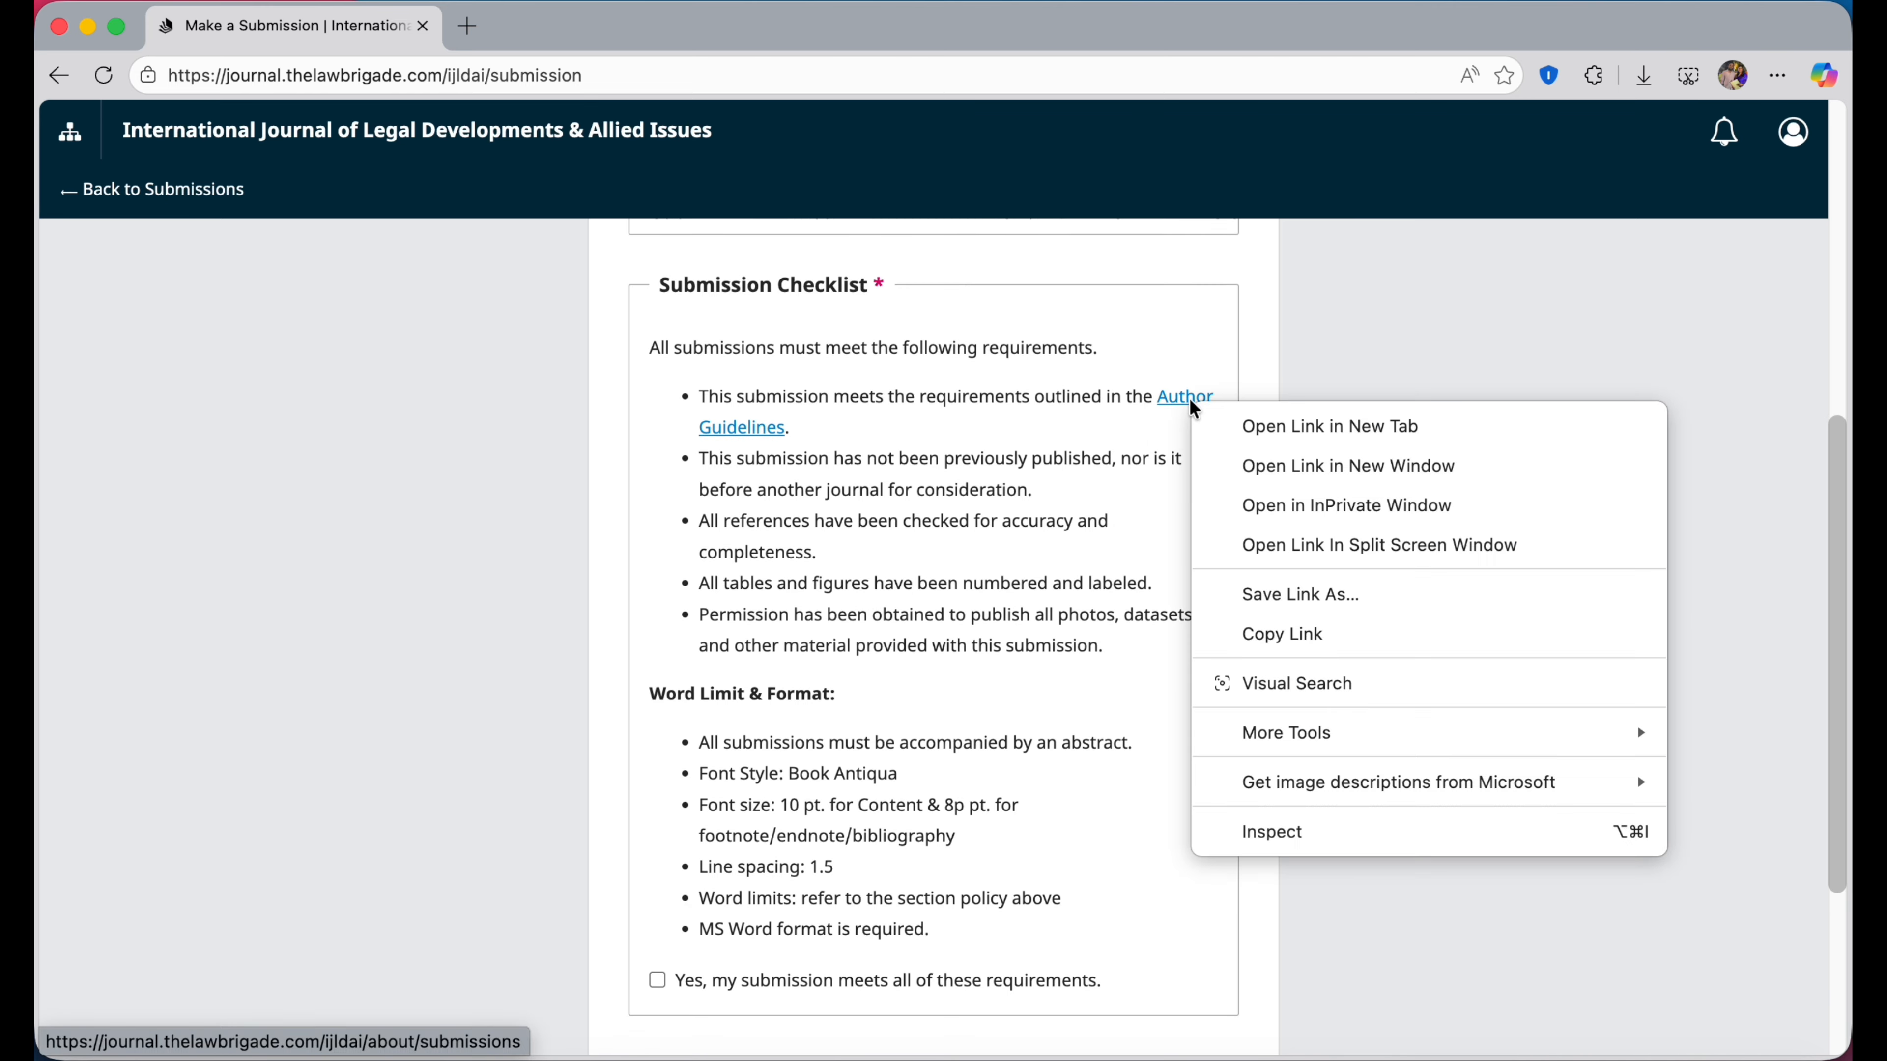
{"action": "left_click", "coordinate": [1285, 429]}
{"action": "left_click", "coordinate": [558, 28]}
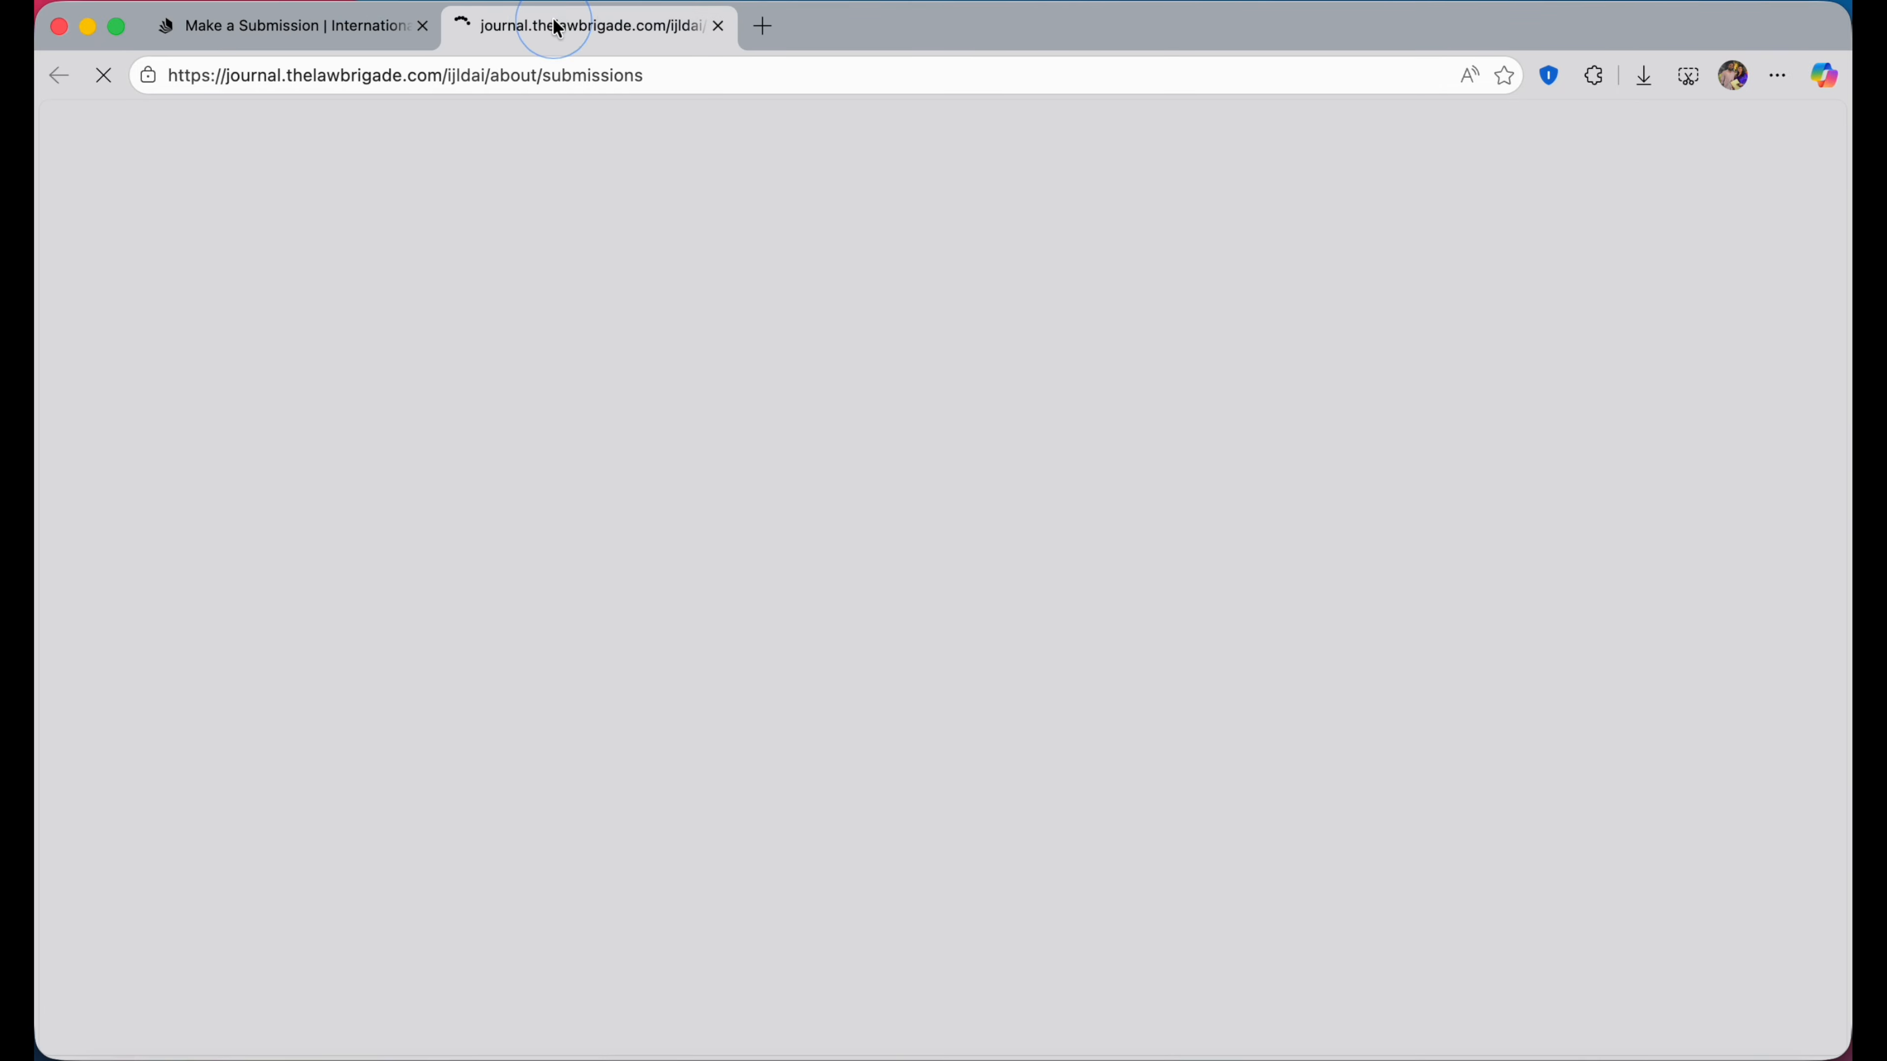
{"action": "scroll", "coordinate": [674, 625], "scroll_direction": "down", "scroll_amount": 5}
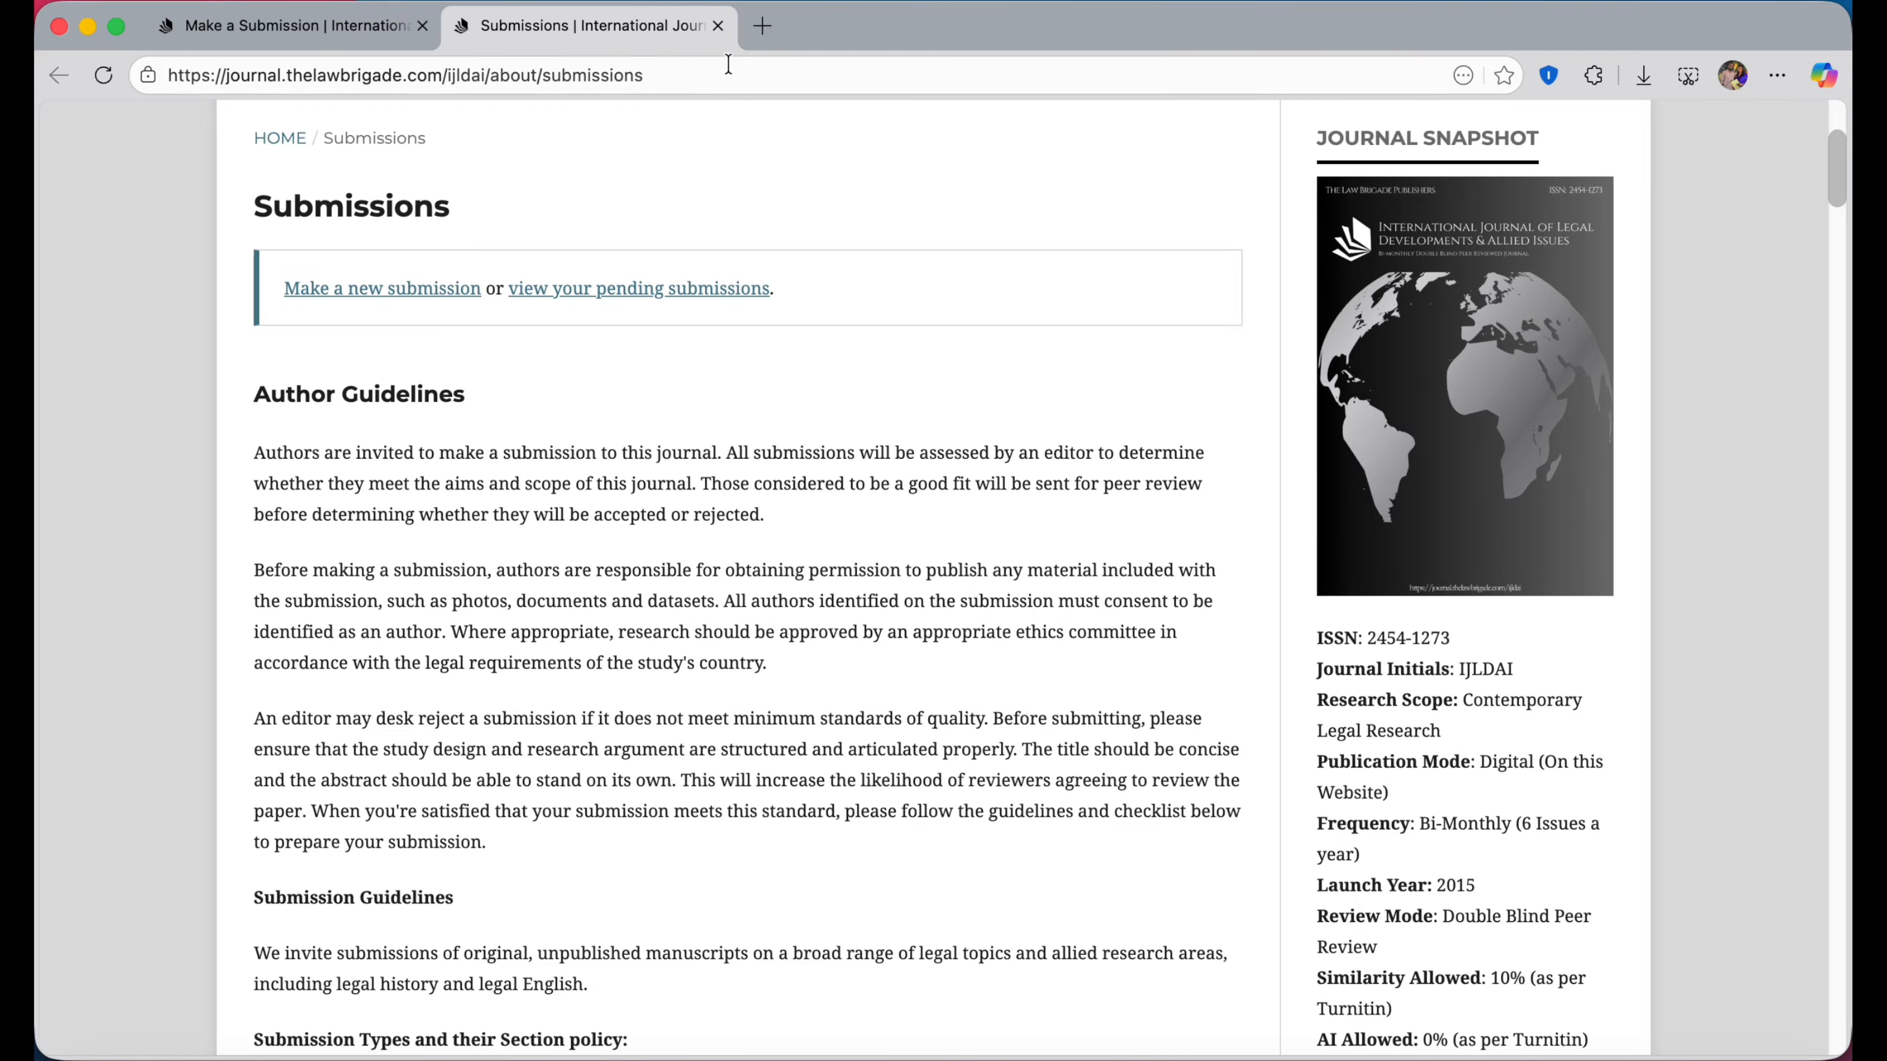
{"action": "left_click", "coordinate": [719, 28]}
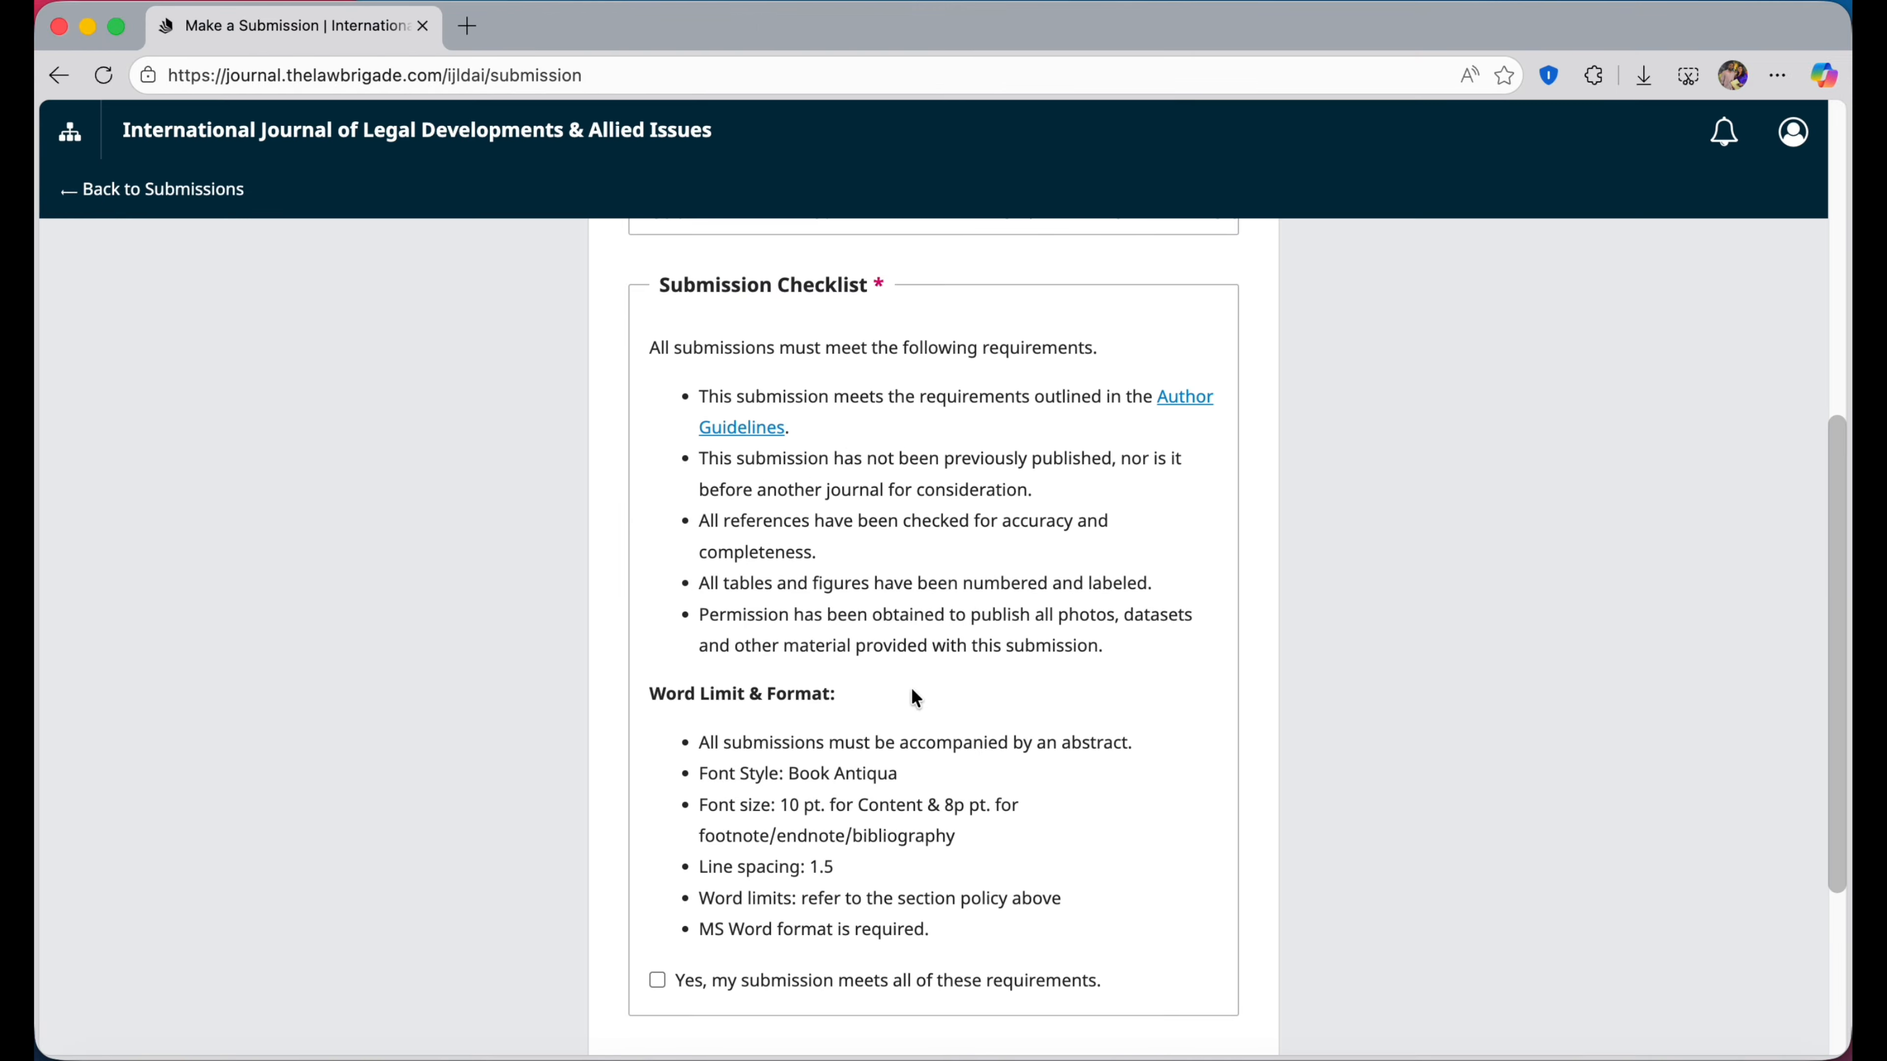
Confirm that the submission meets all checklist requirements, agree to the privacy statement, and begin the submission.
{"action": "scroll", "coordinate": [911, 688], "scroll_direction": "down", "scroll_amount": 4}
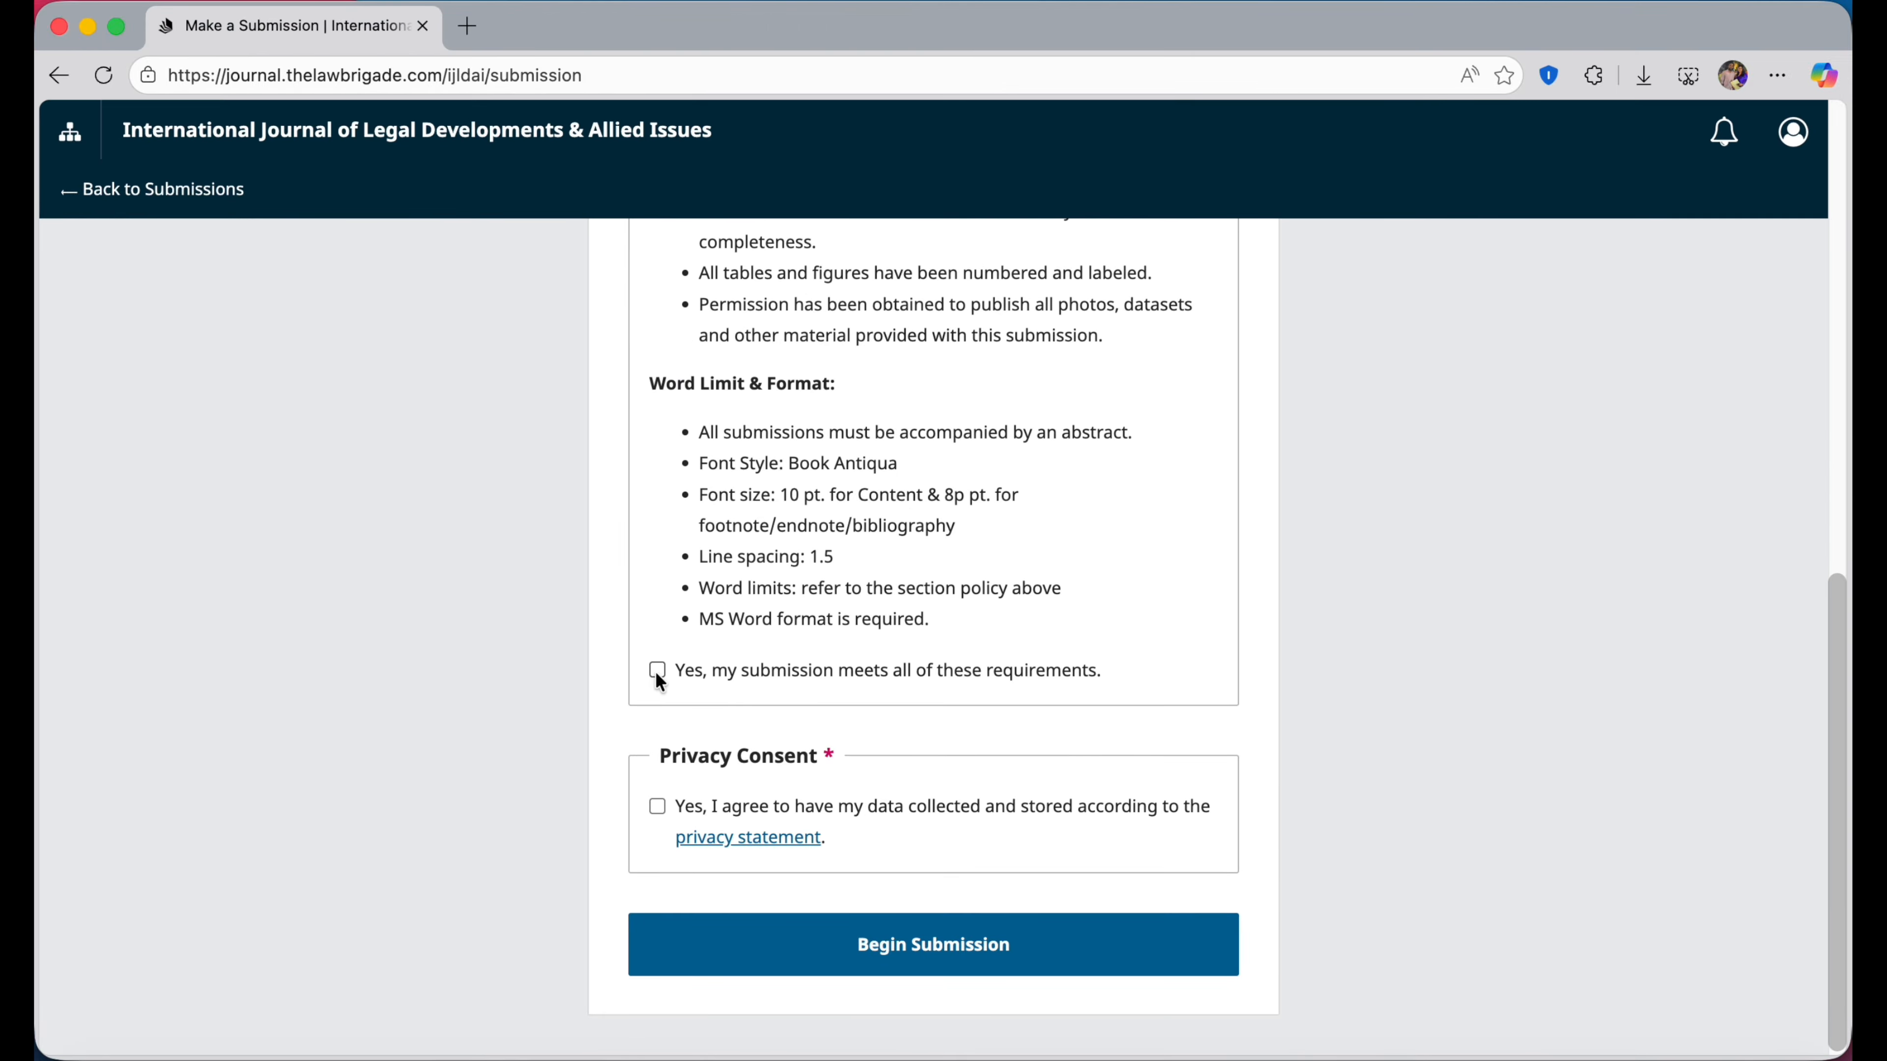
{"action": "left_click", "coordinate": [656, 673]}
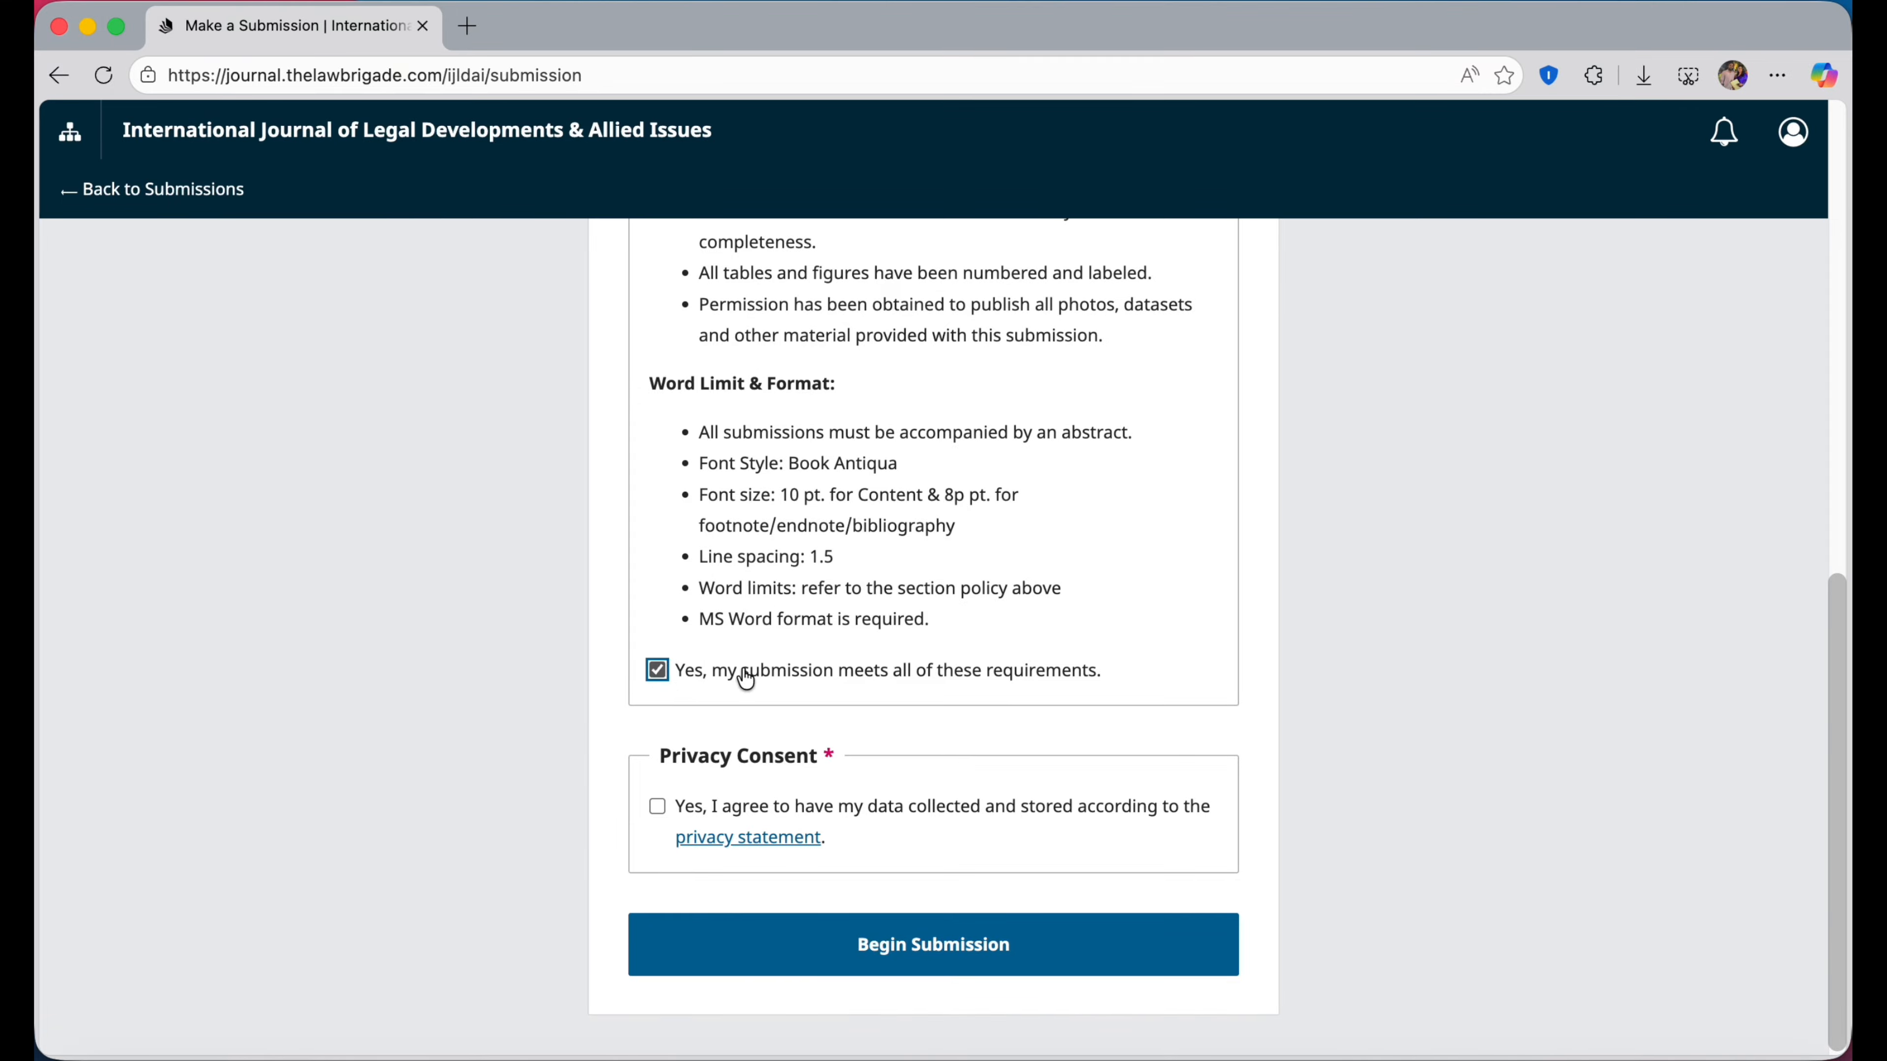
{"action": "left_click", "coordinate": [655, 809]}
{"action": "left_click", "coordinate": [896, 945]}
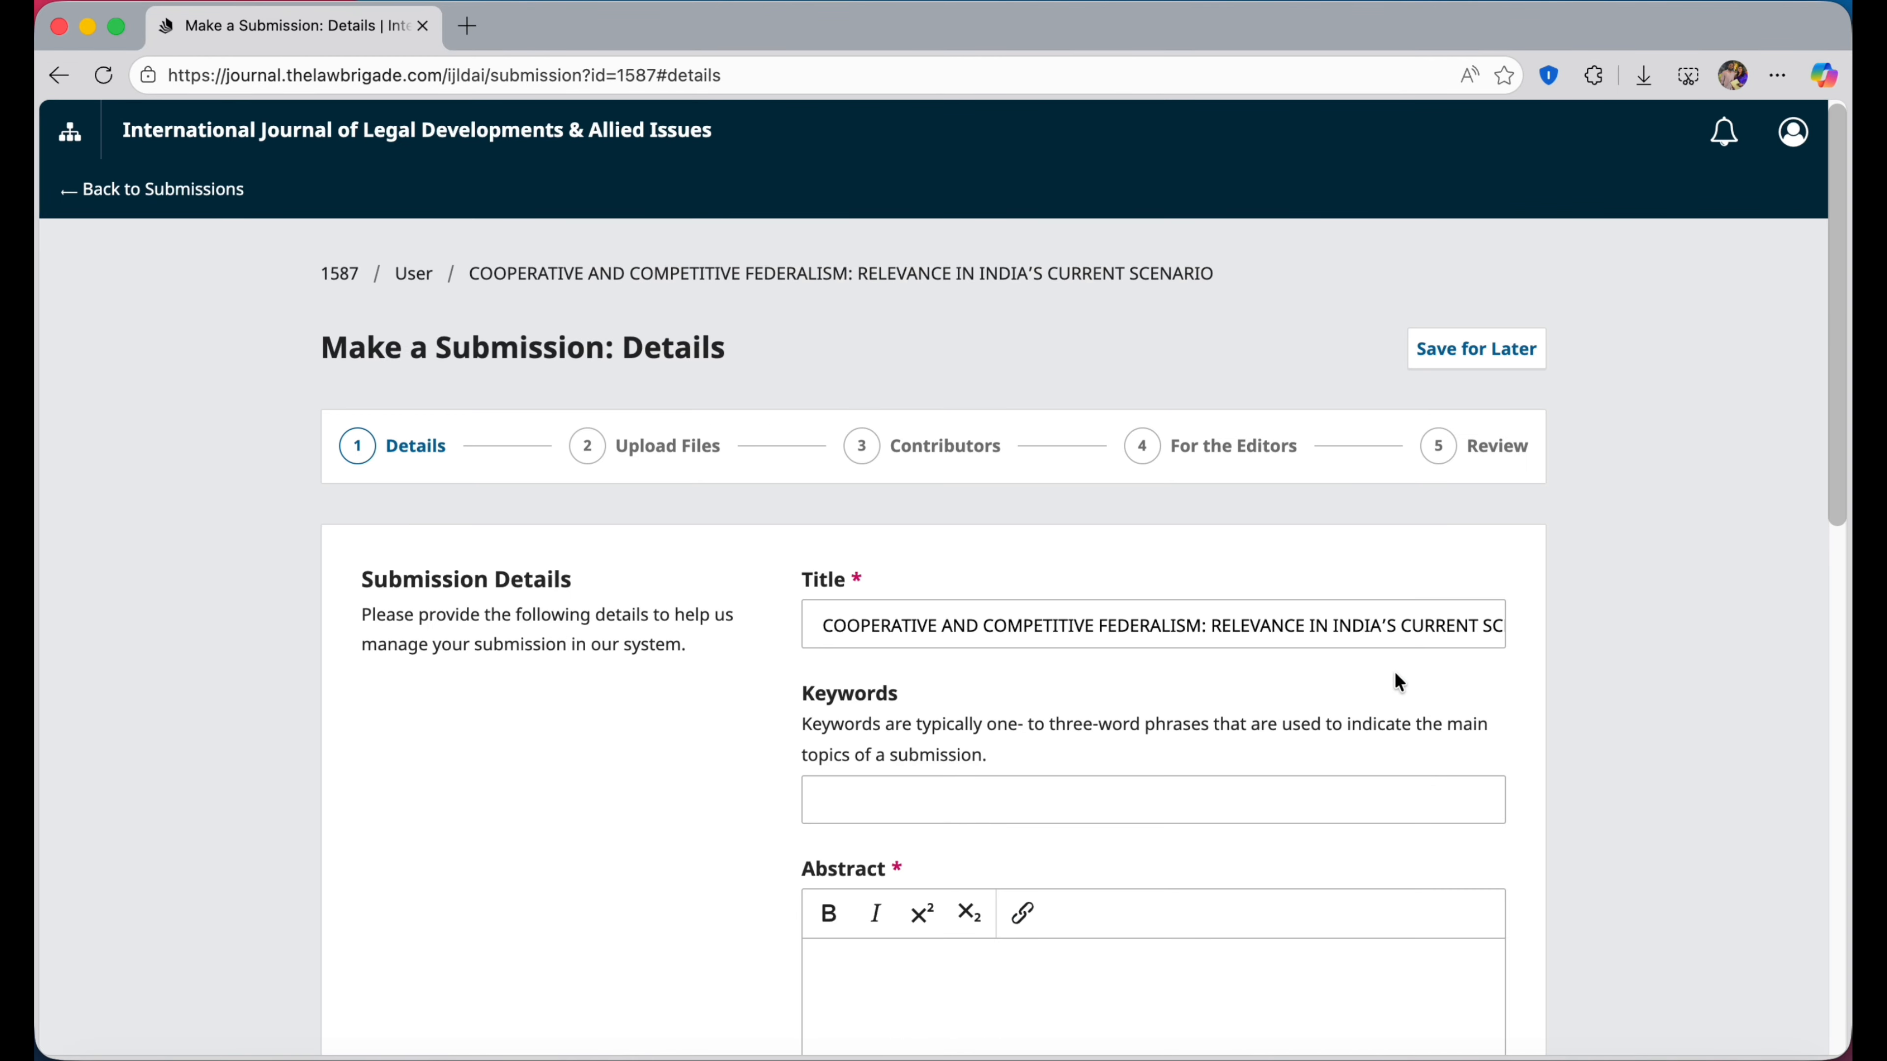
{"action": "left_click", "coordinate": [904, 628]}
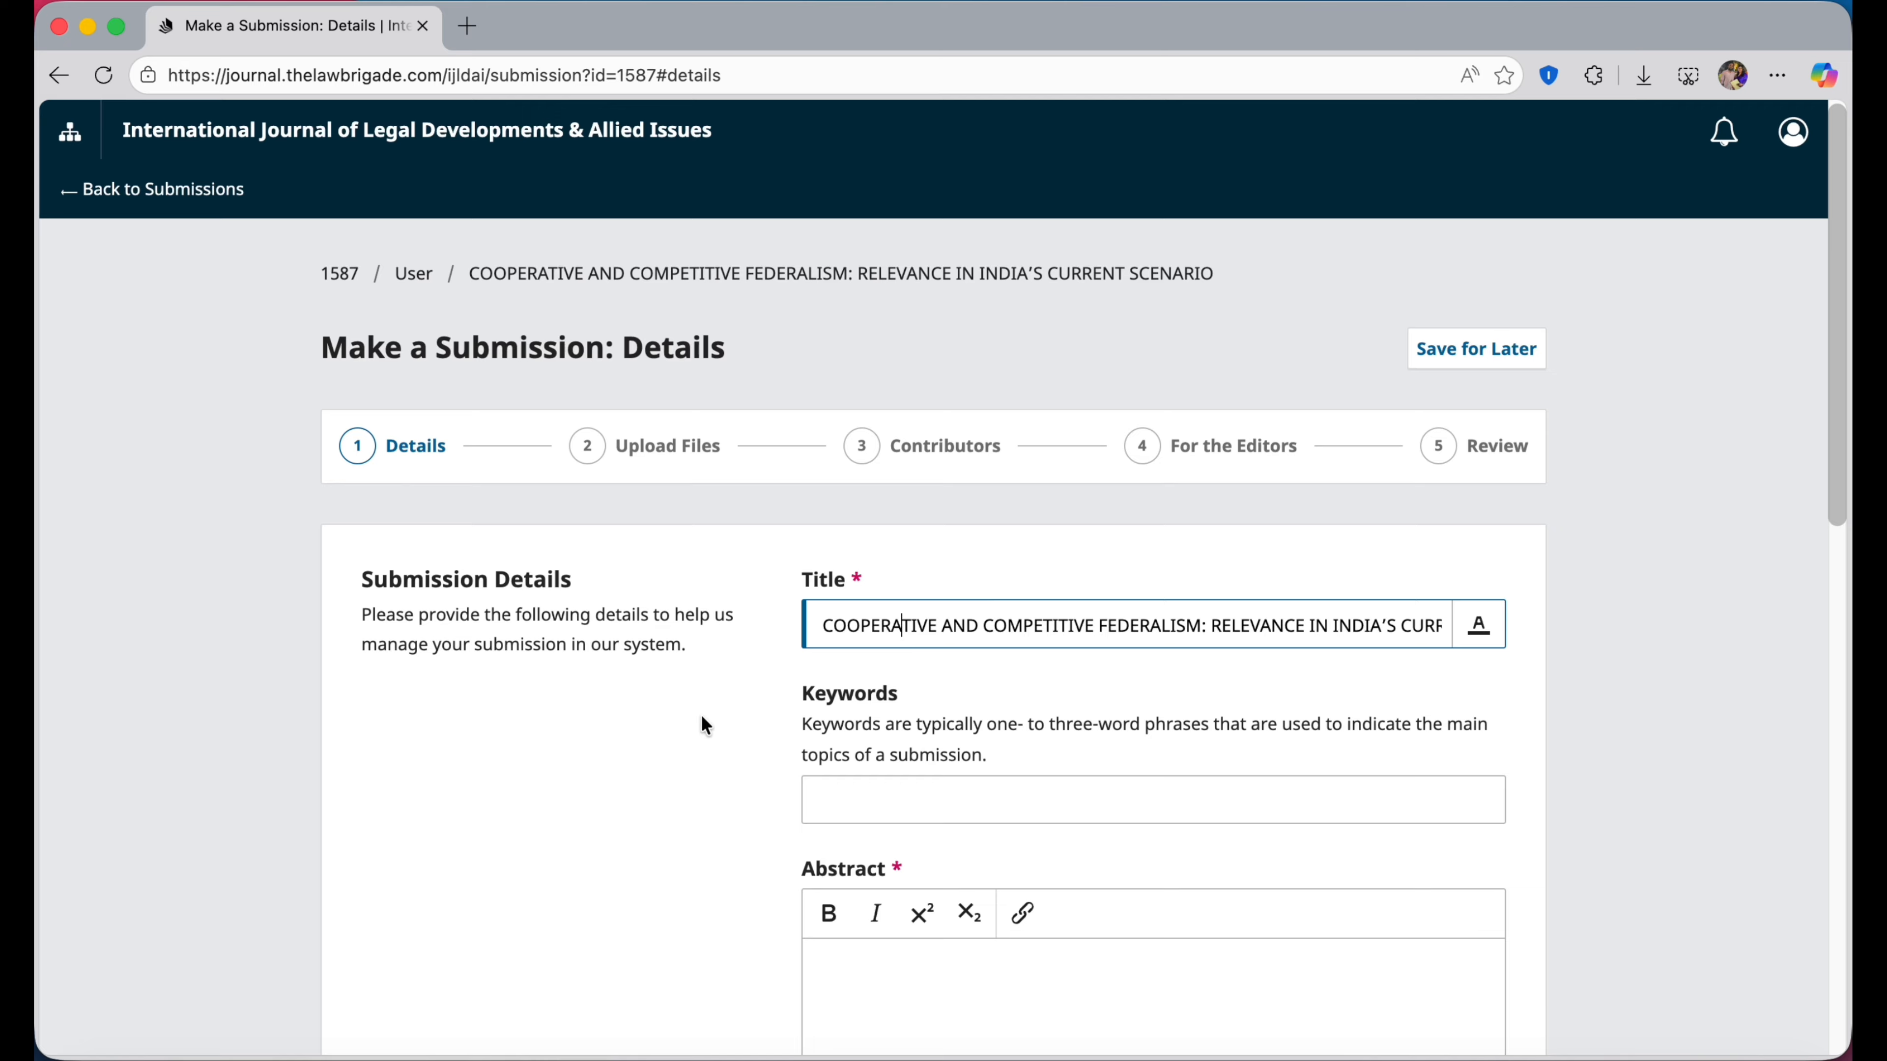
{"action": "left_click", "coordinate": [664, 749]}
Copy "Niti Aayog" from the keyword line of Test Article in Word and add it as a keyword in the browser's submission details.
{"action": "scroll", "coordinate": [663, 748], "scroll_direction": "down", "scroll_amount": 5}
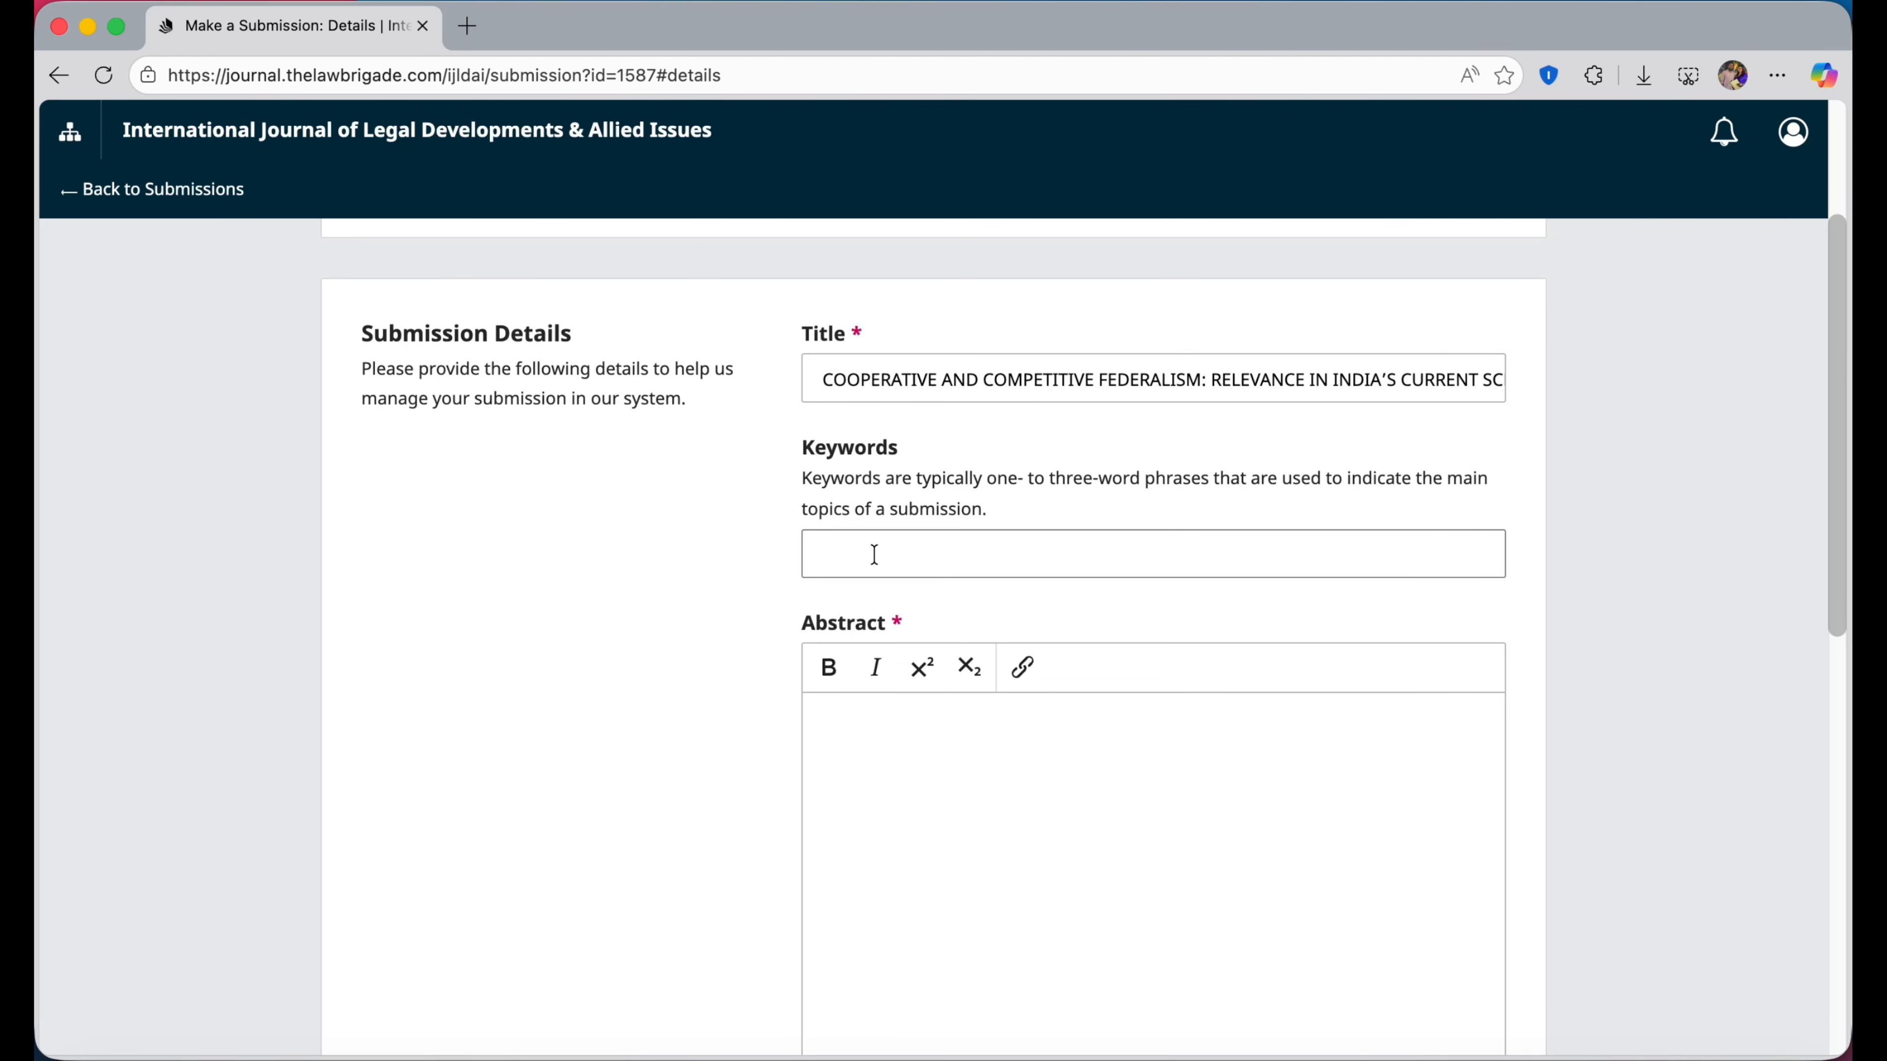
{"action": "key", "text": "super+Tab"}
{"action": "scroll", "coordinate": [855, 572], "scroll_direction": "down", "scroll_amount": 10}
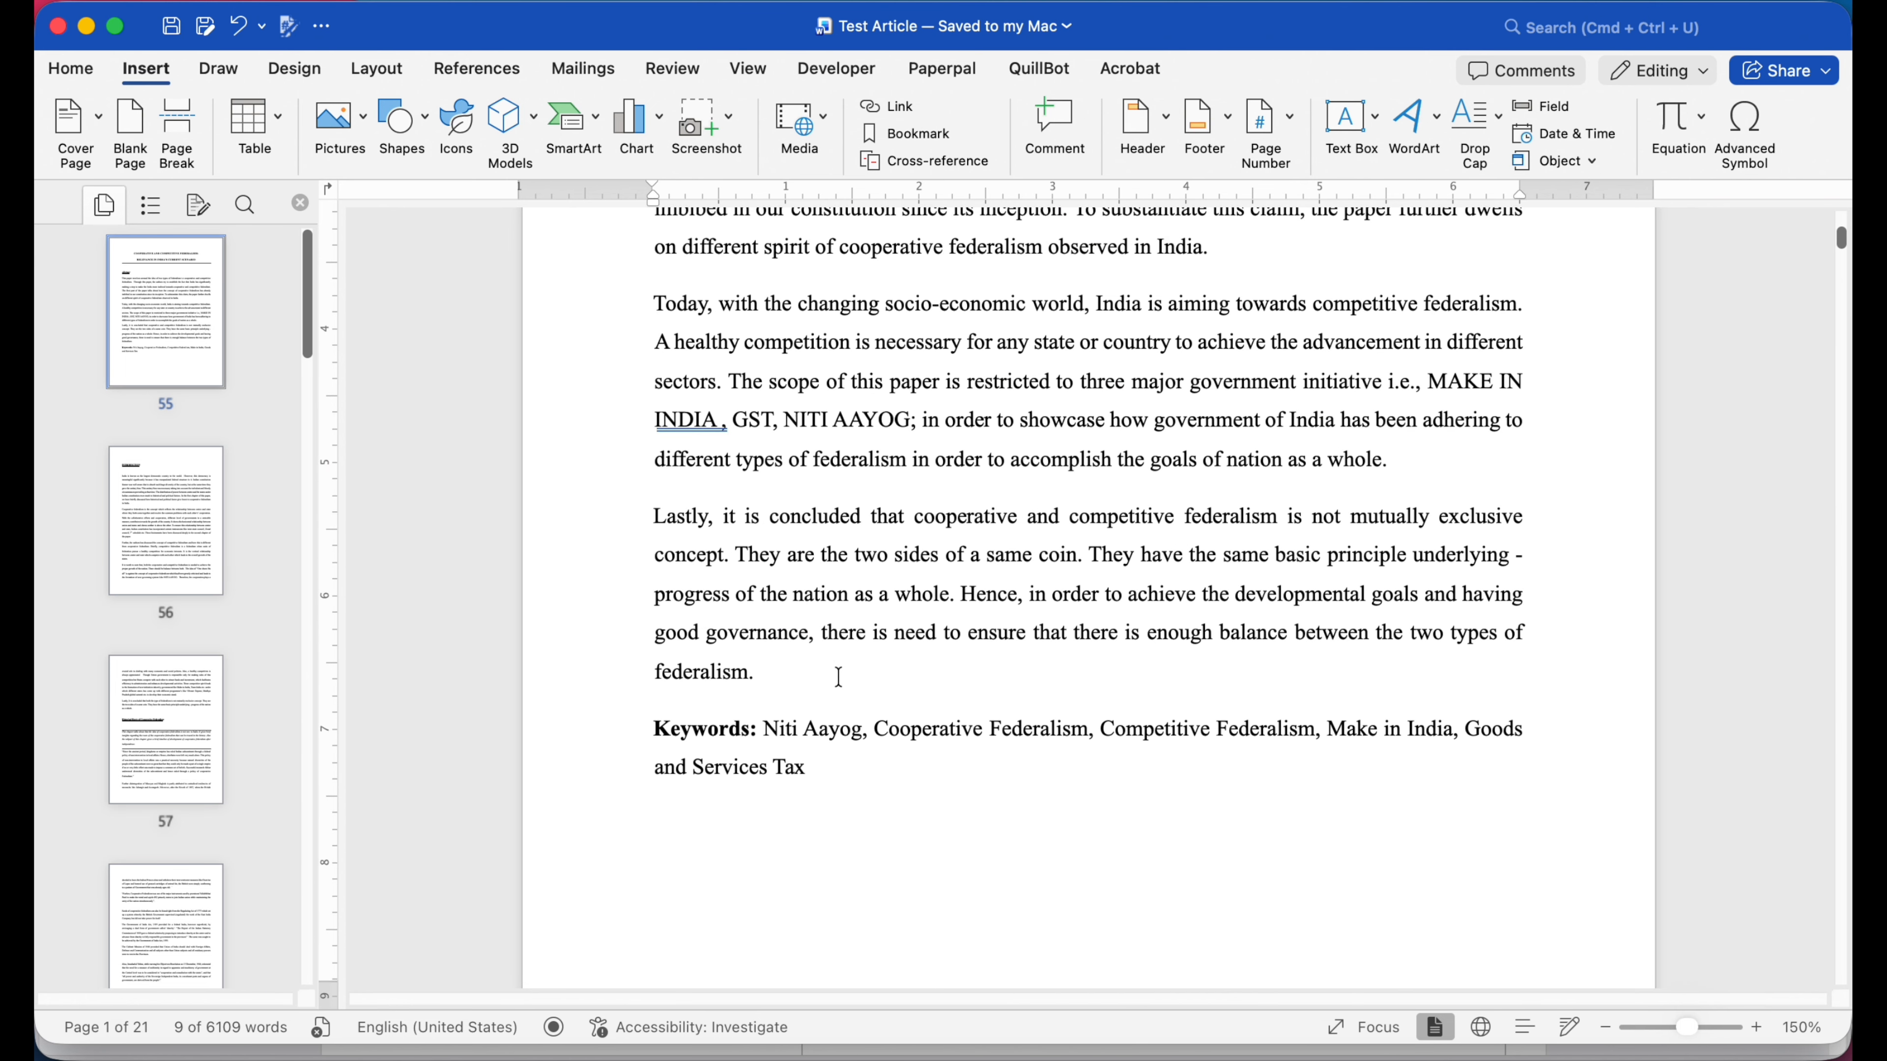
{"action": "left_click_drag", "start_coordinate": [764, 561], "coordinate": [862, 561]}
{"action": "key", "text": "super+c"}
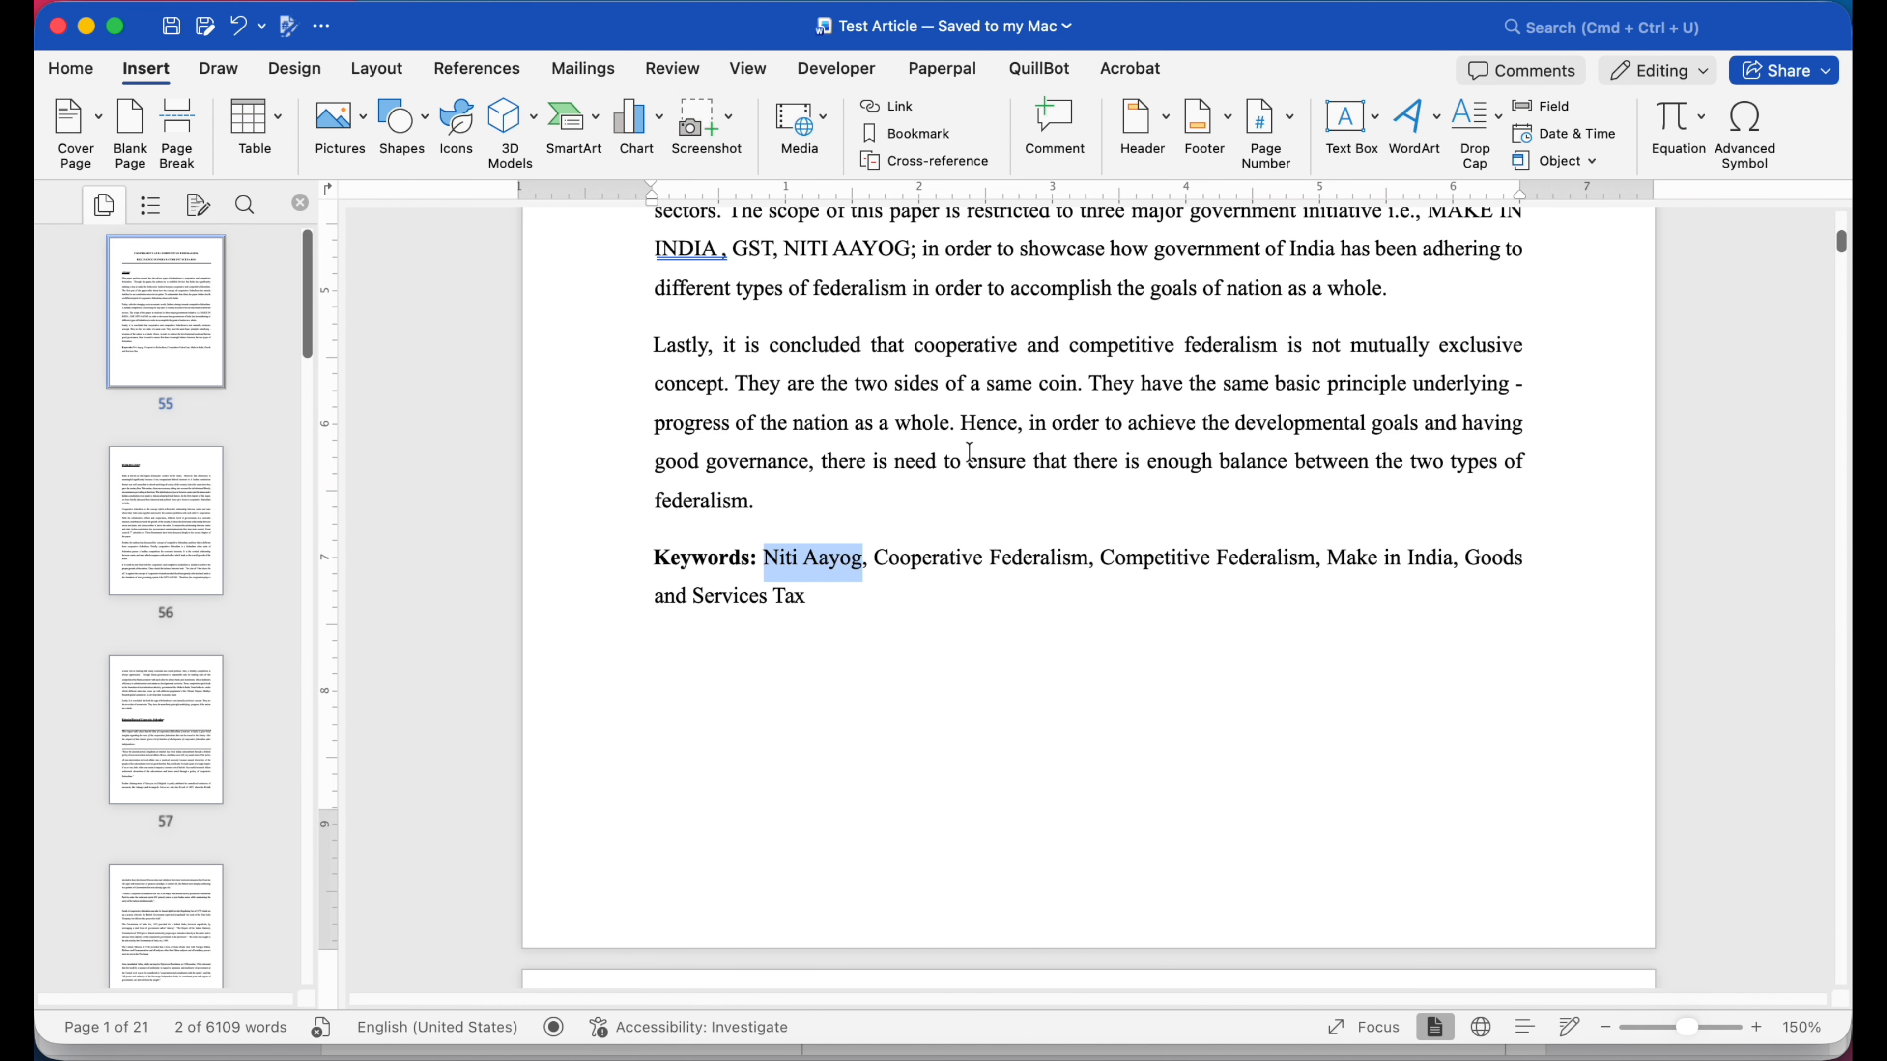
{"action": "key", "text": "super+Tab"}
{"action": "left_click", "coordinate": [908, 565]}
{"action": "key", "text": "super+v"}
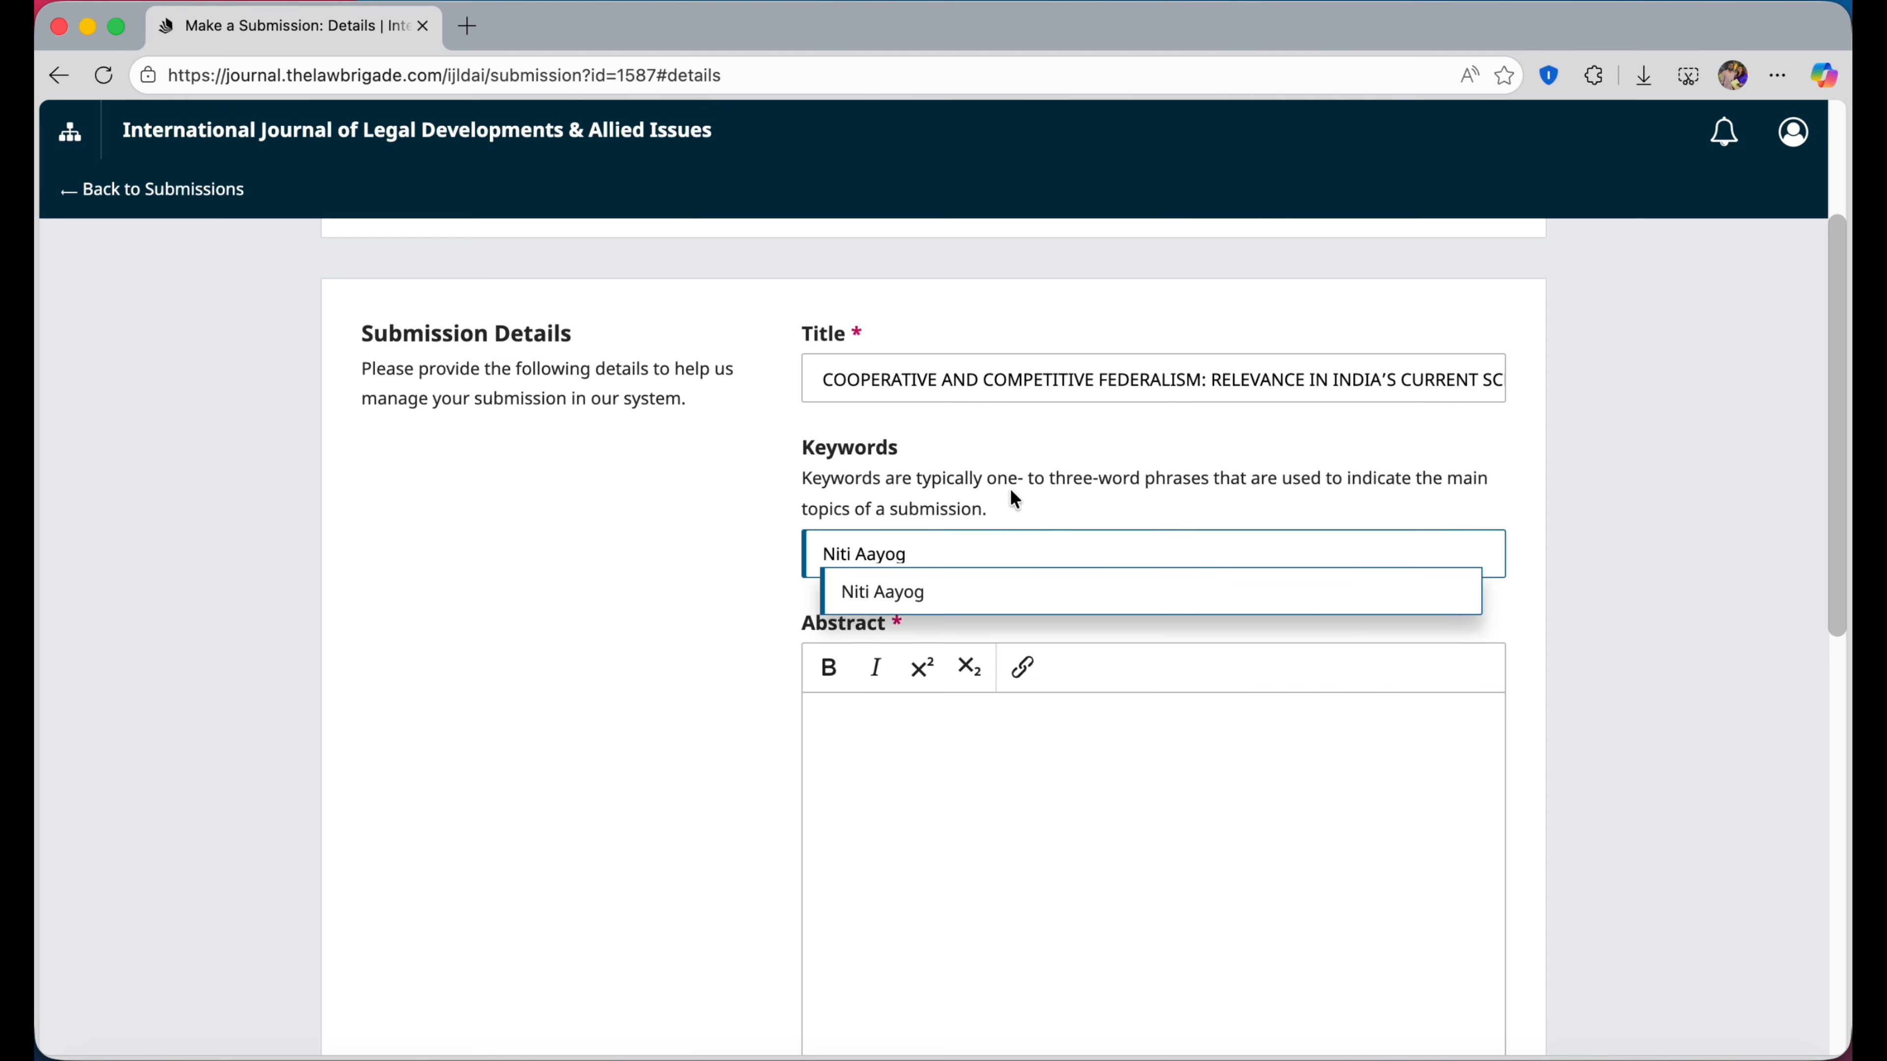
{"action": "left_click", "coordinate": [933, 594]}
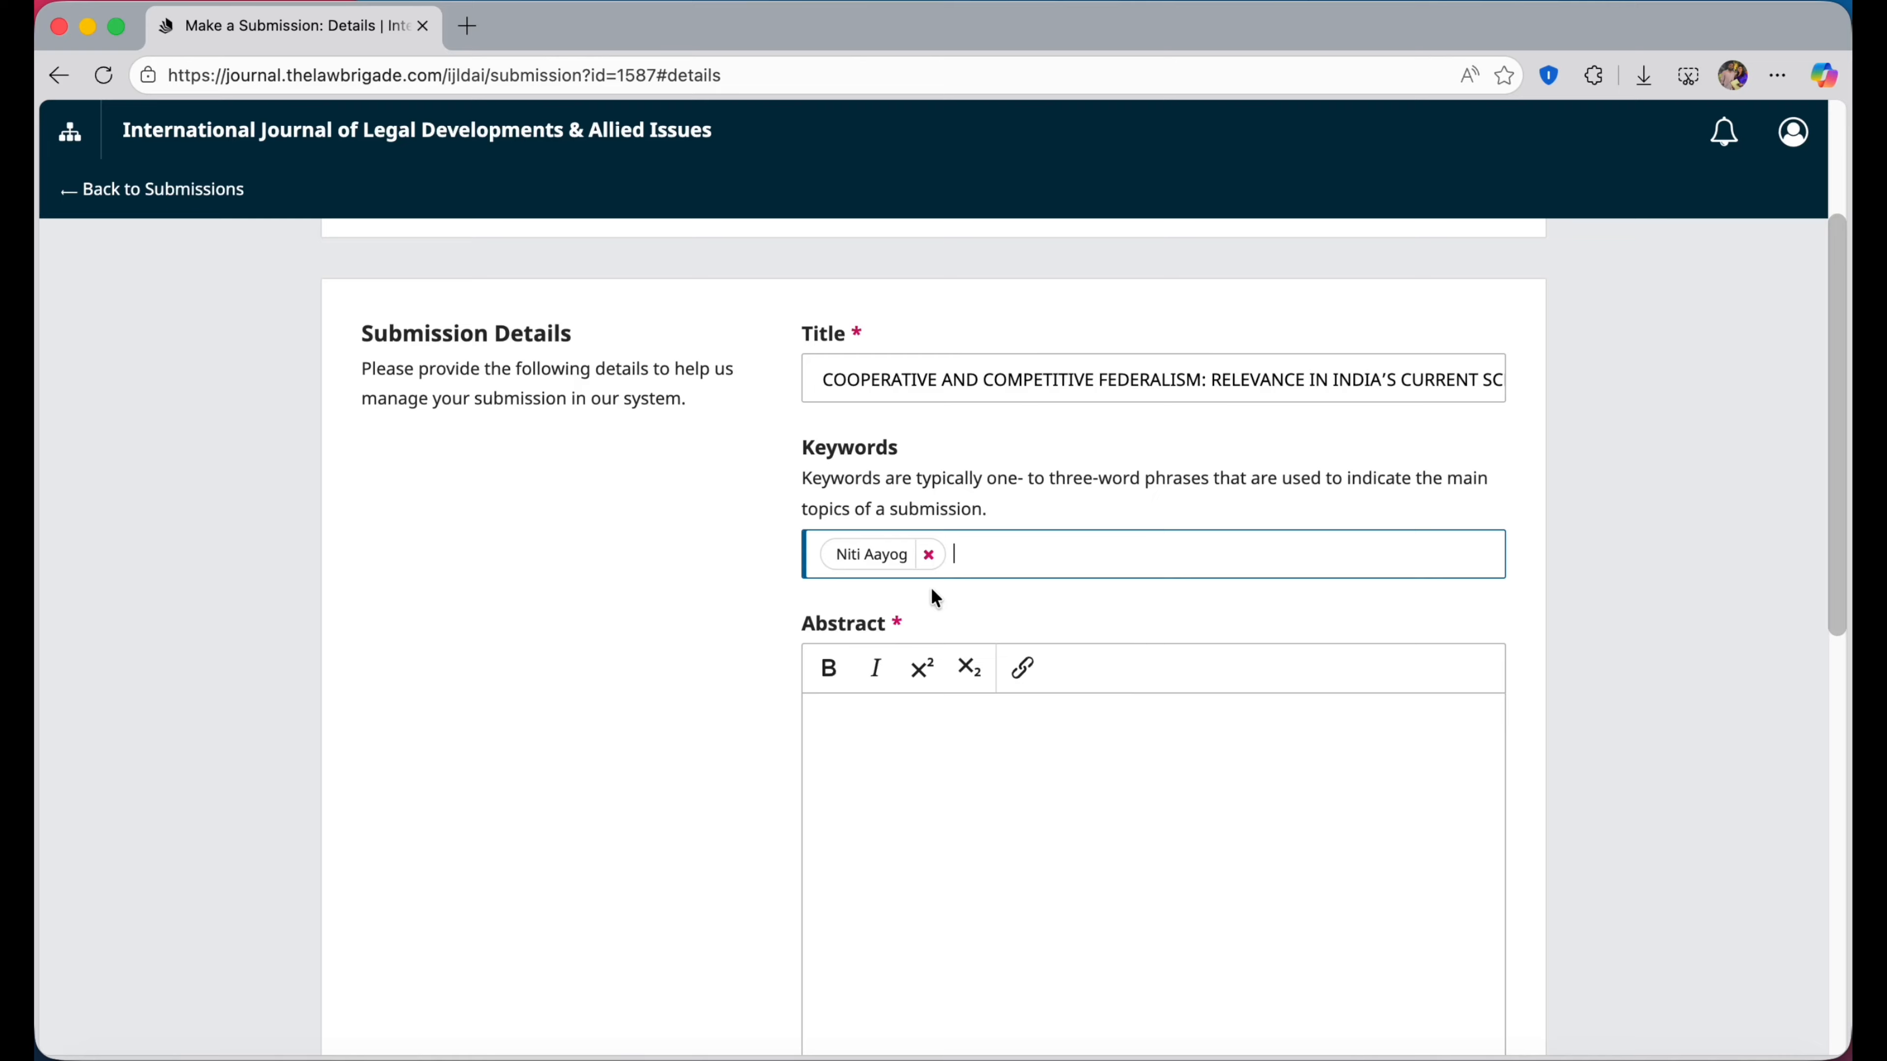
Copy "Cooperative Federalism" from the Word article's keyword line and add it as a separate keyword in the submission form.
{"action": "key", "text": "super+Tab"}
{"action": "left_click_drag", "start_coordinate": [874, 559], "coordinate": [1090, 570]}
{"action": "key", "text": "super+c"}
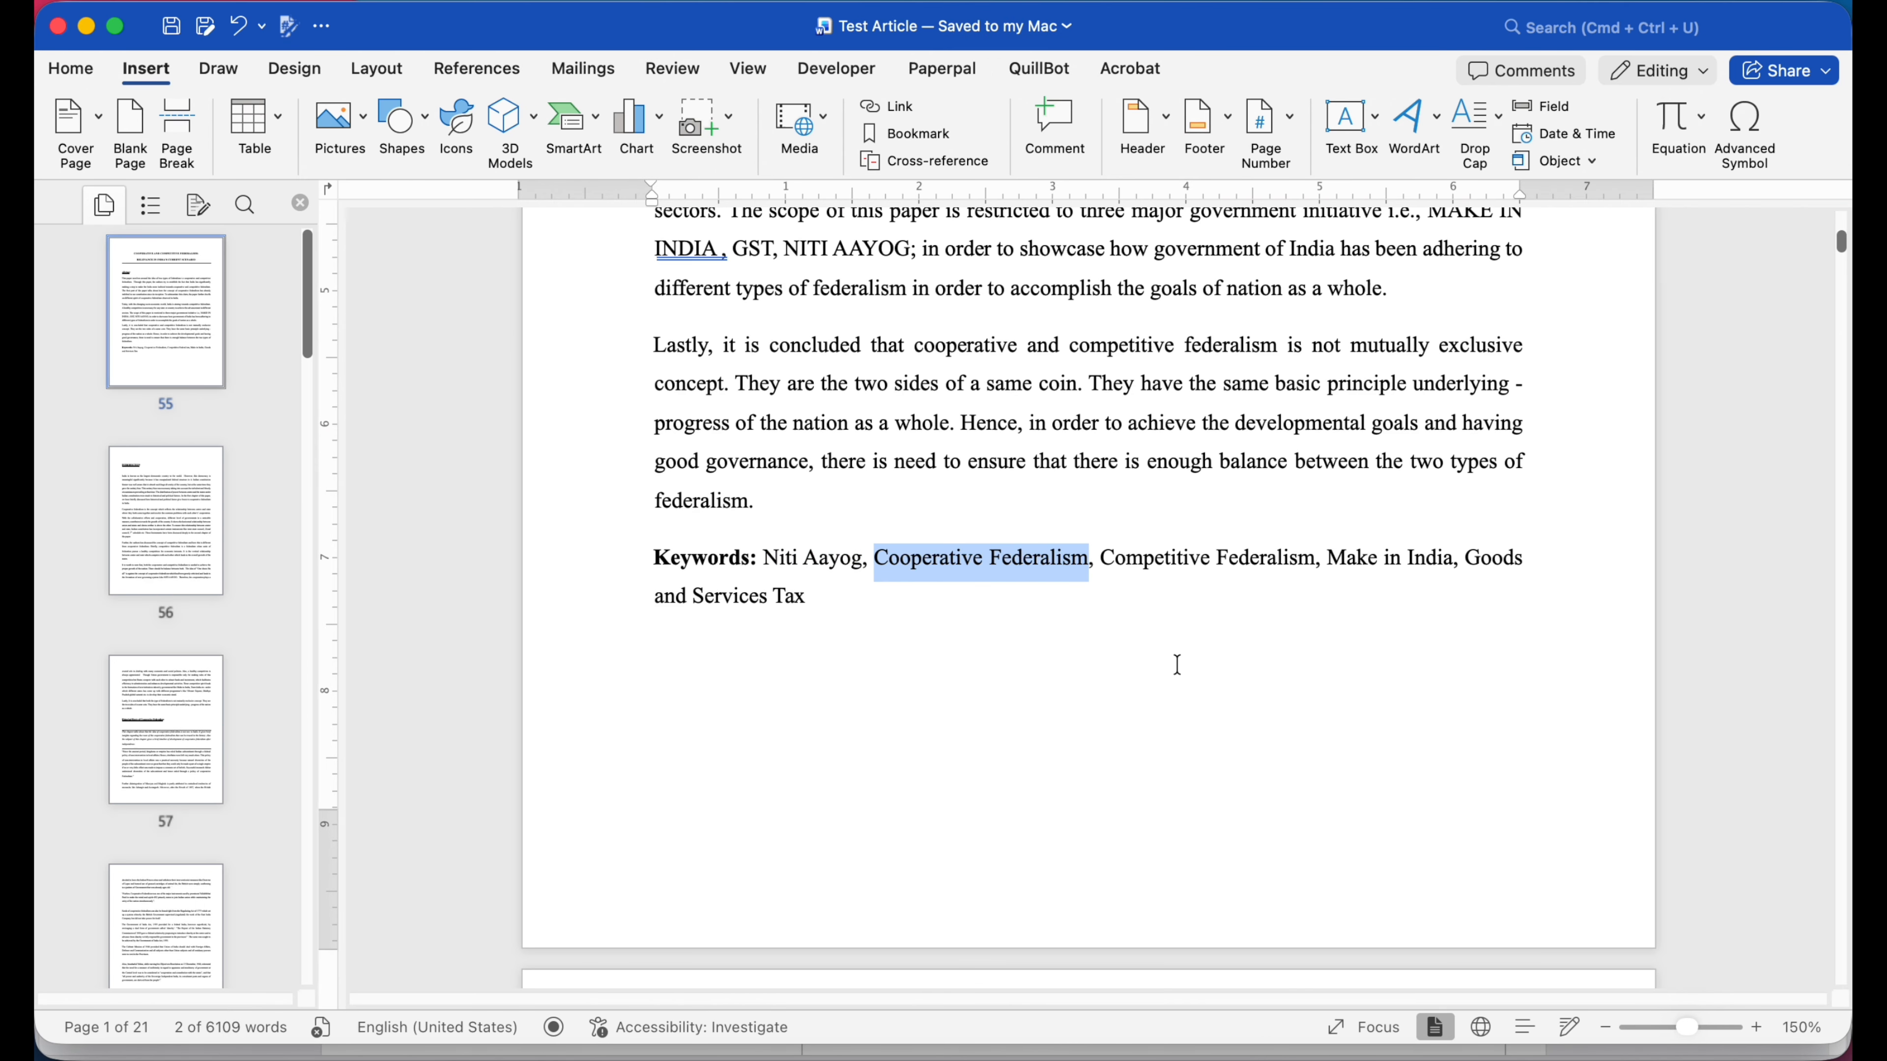
{"action": "key", "text": "super+Tab"}
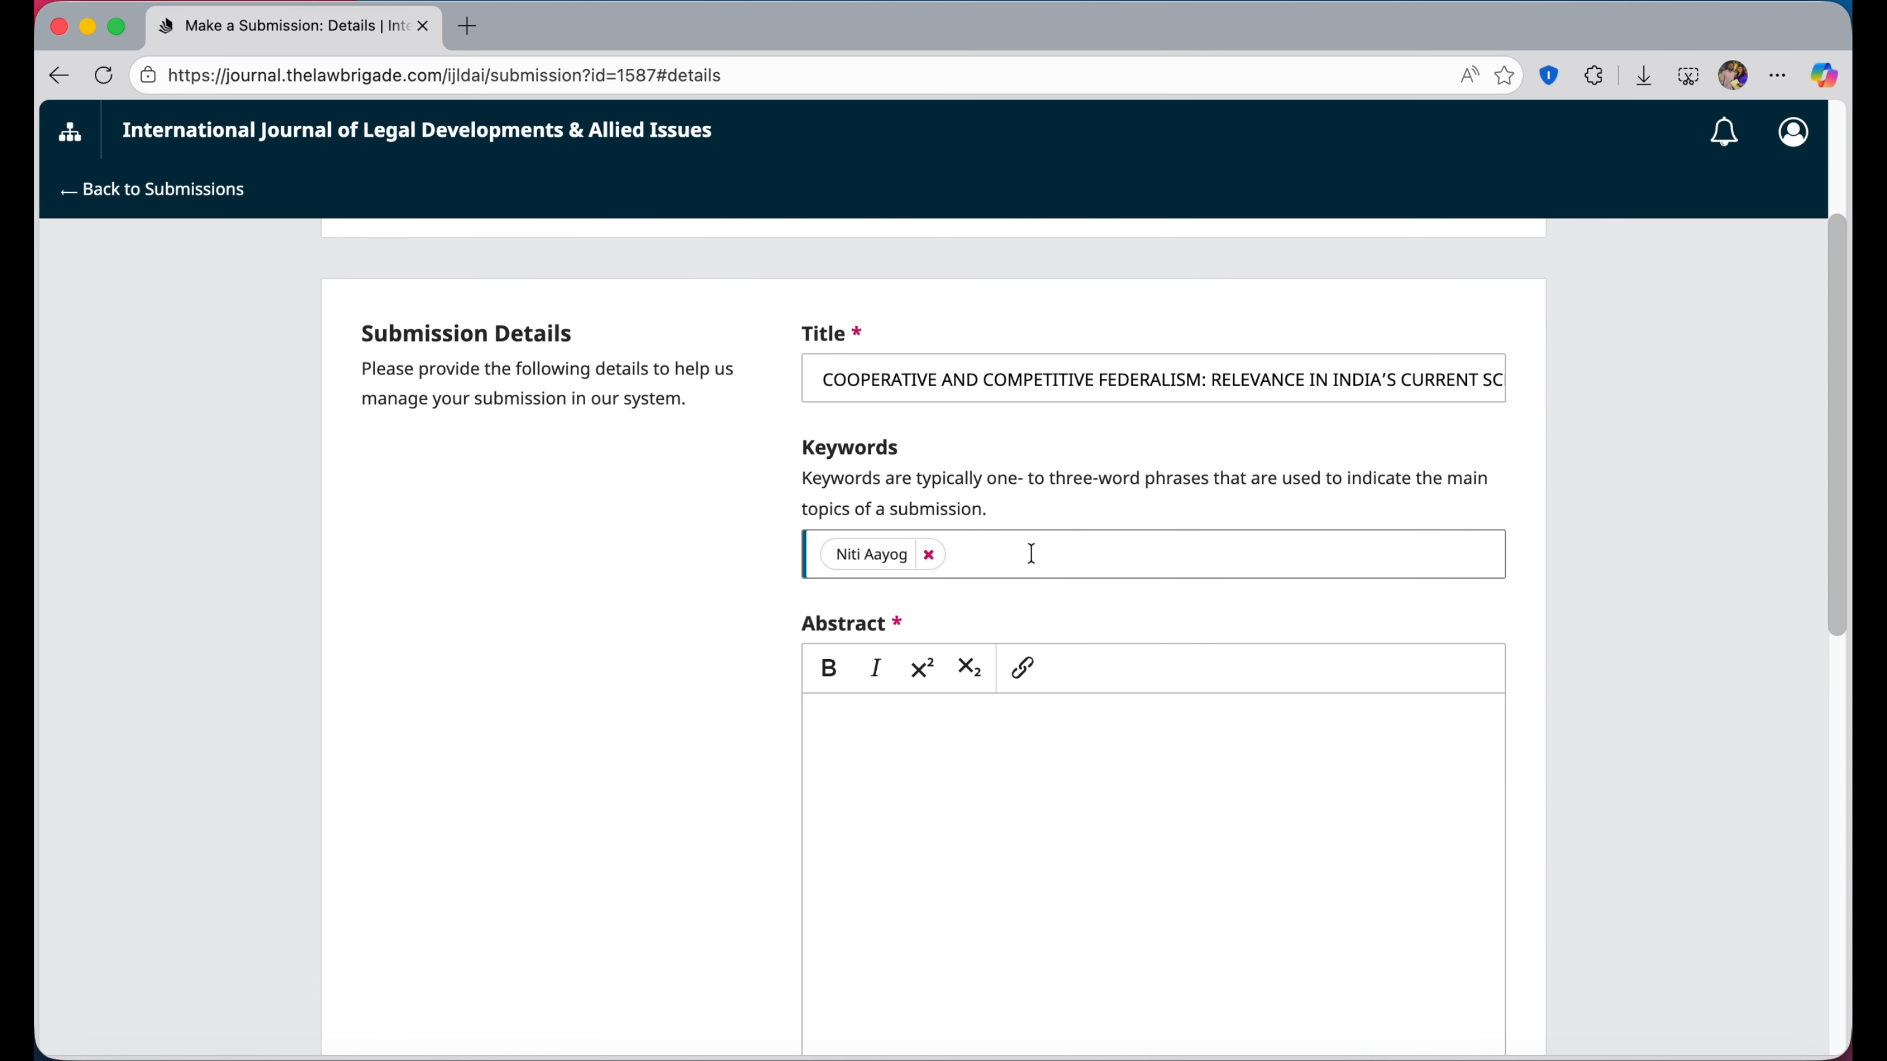
{"action": "key", "text": "super+v"}
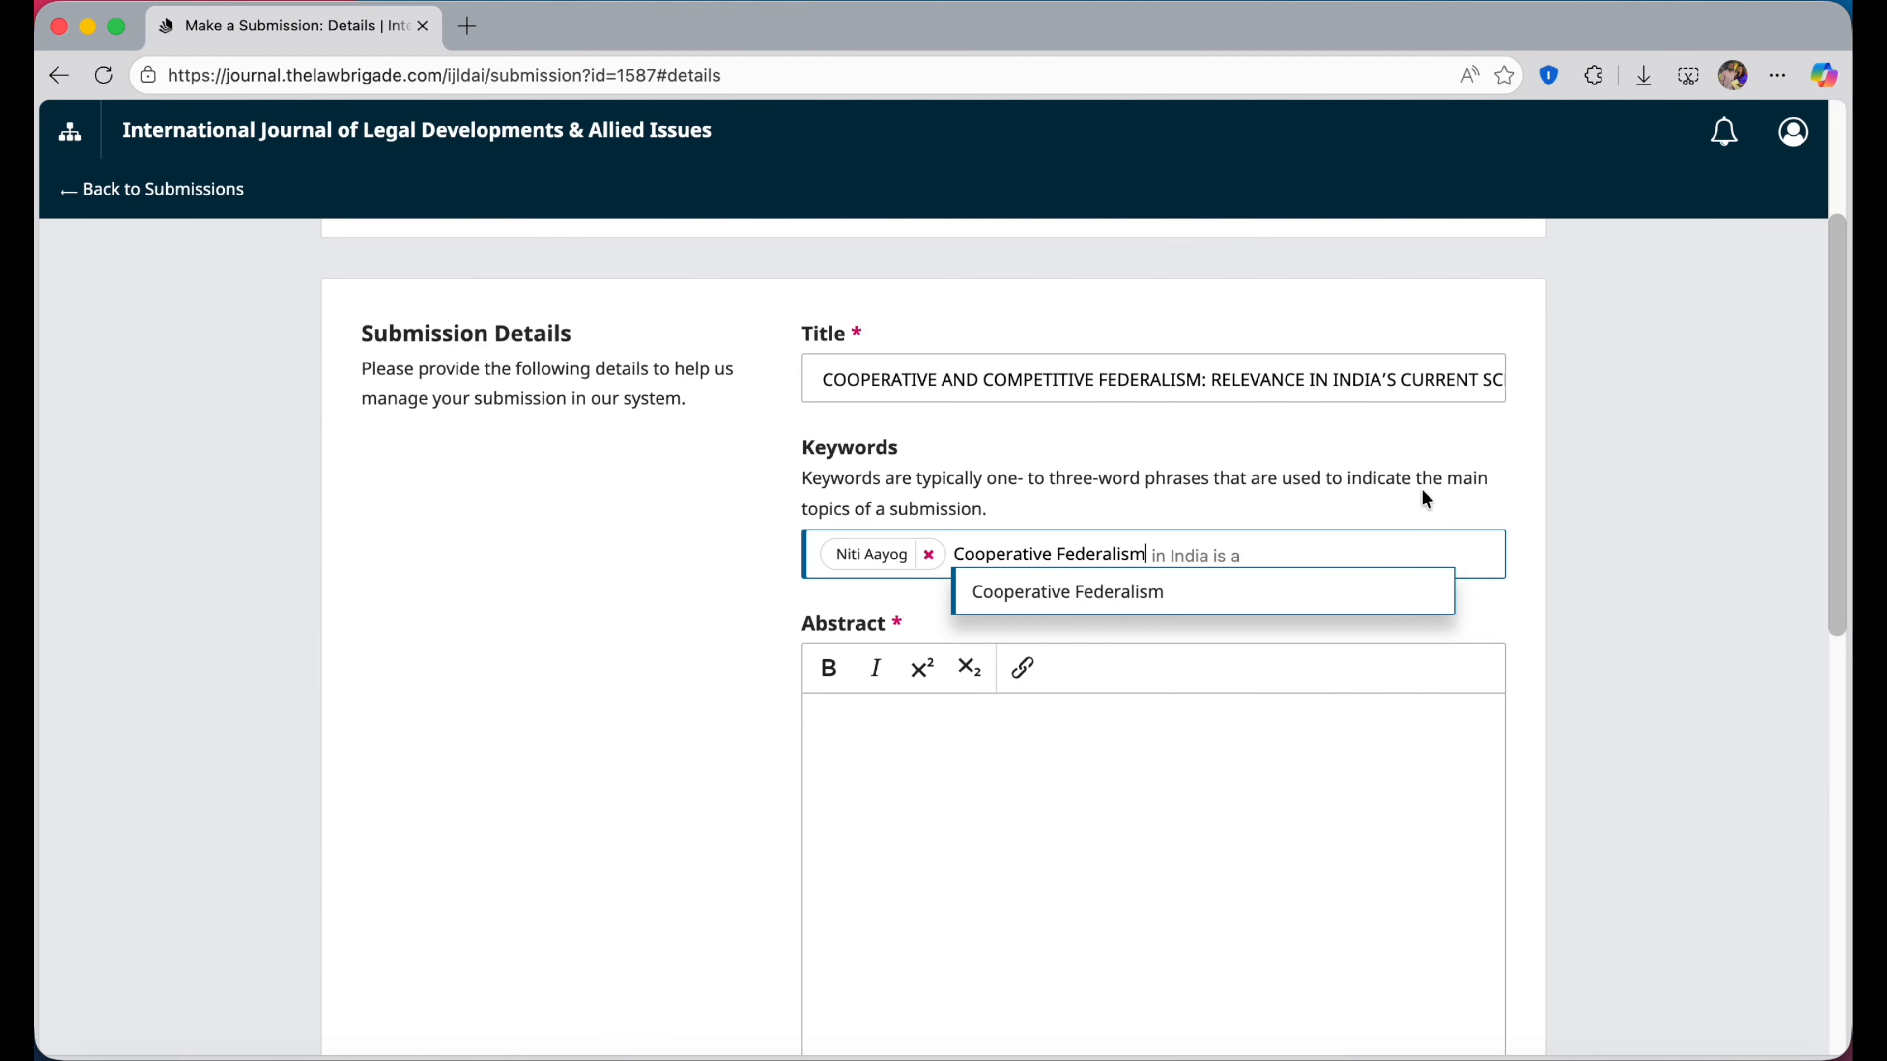
{"action": "key", "text": "Return"}
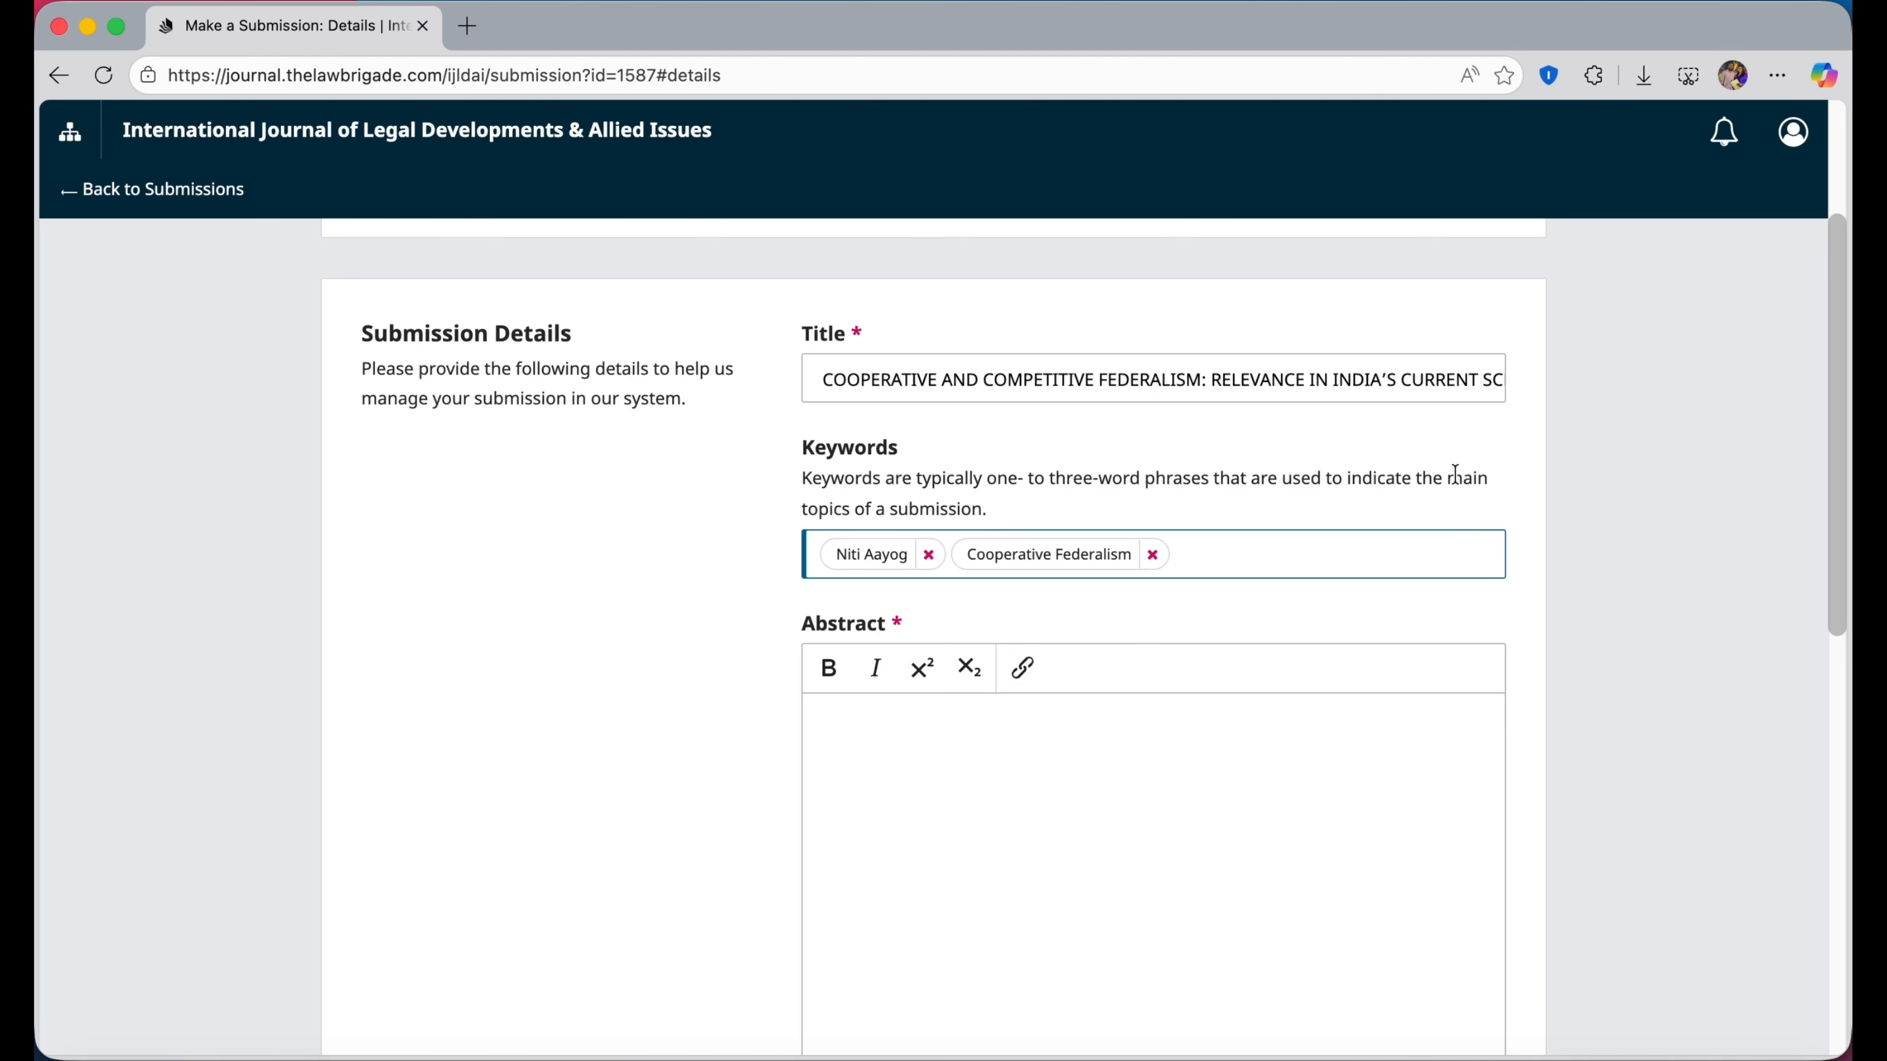
Try pasting the Word article's whole comma-separated keyword list into the Keywords field as a single entry, without adding it.
{"action": "key", "text": "super+Tab"}
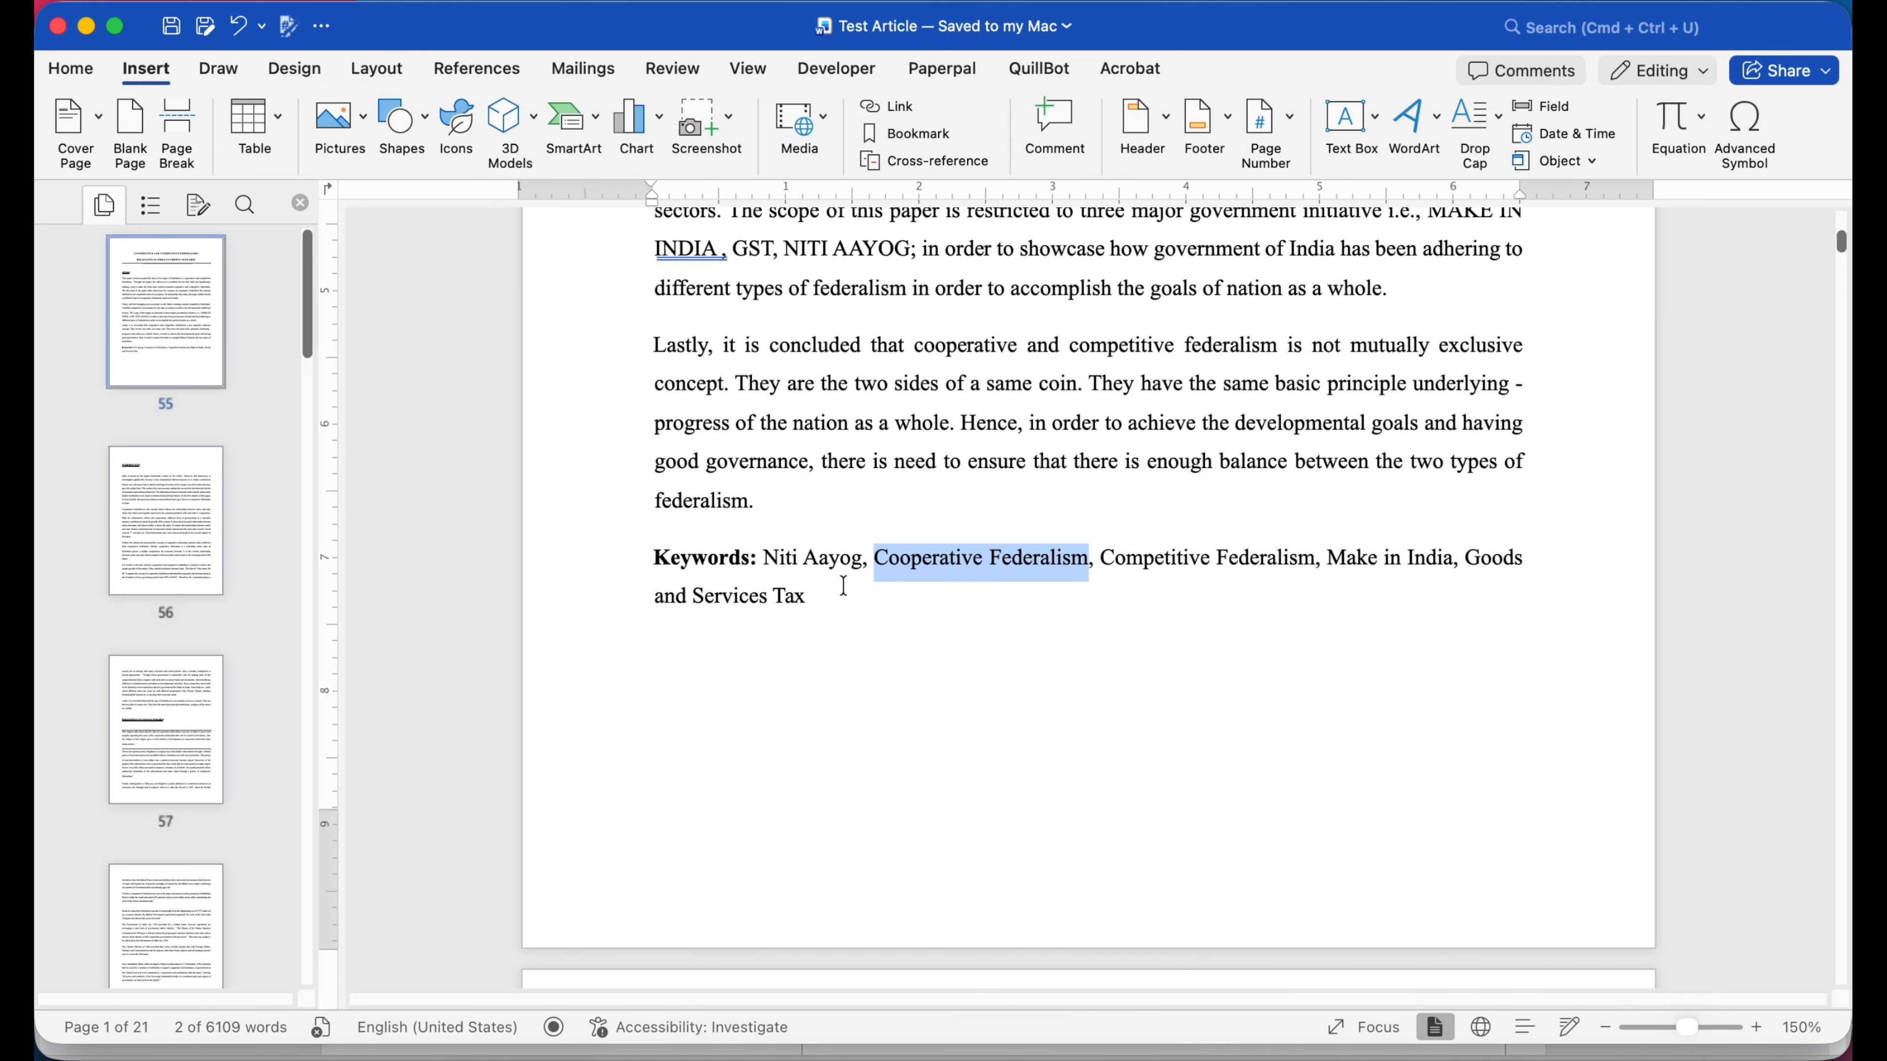
{"action": "left_click", "coordinate": [766, 559]}
{"action": "left_click_drag", "start_coordinate": [773, 558], "coordinate": [806, 598]}
{"action": "key", "text": "super+c"}
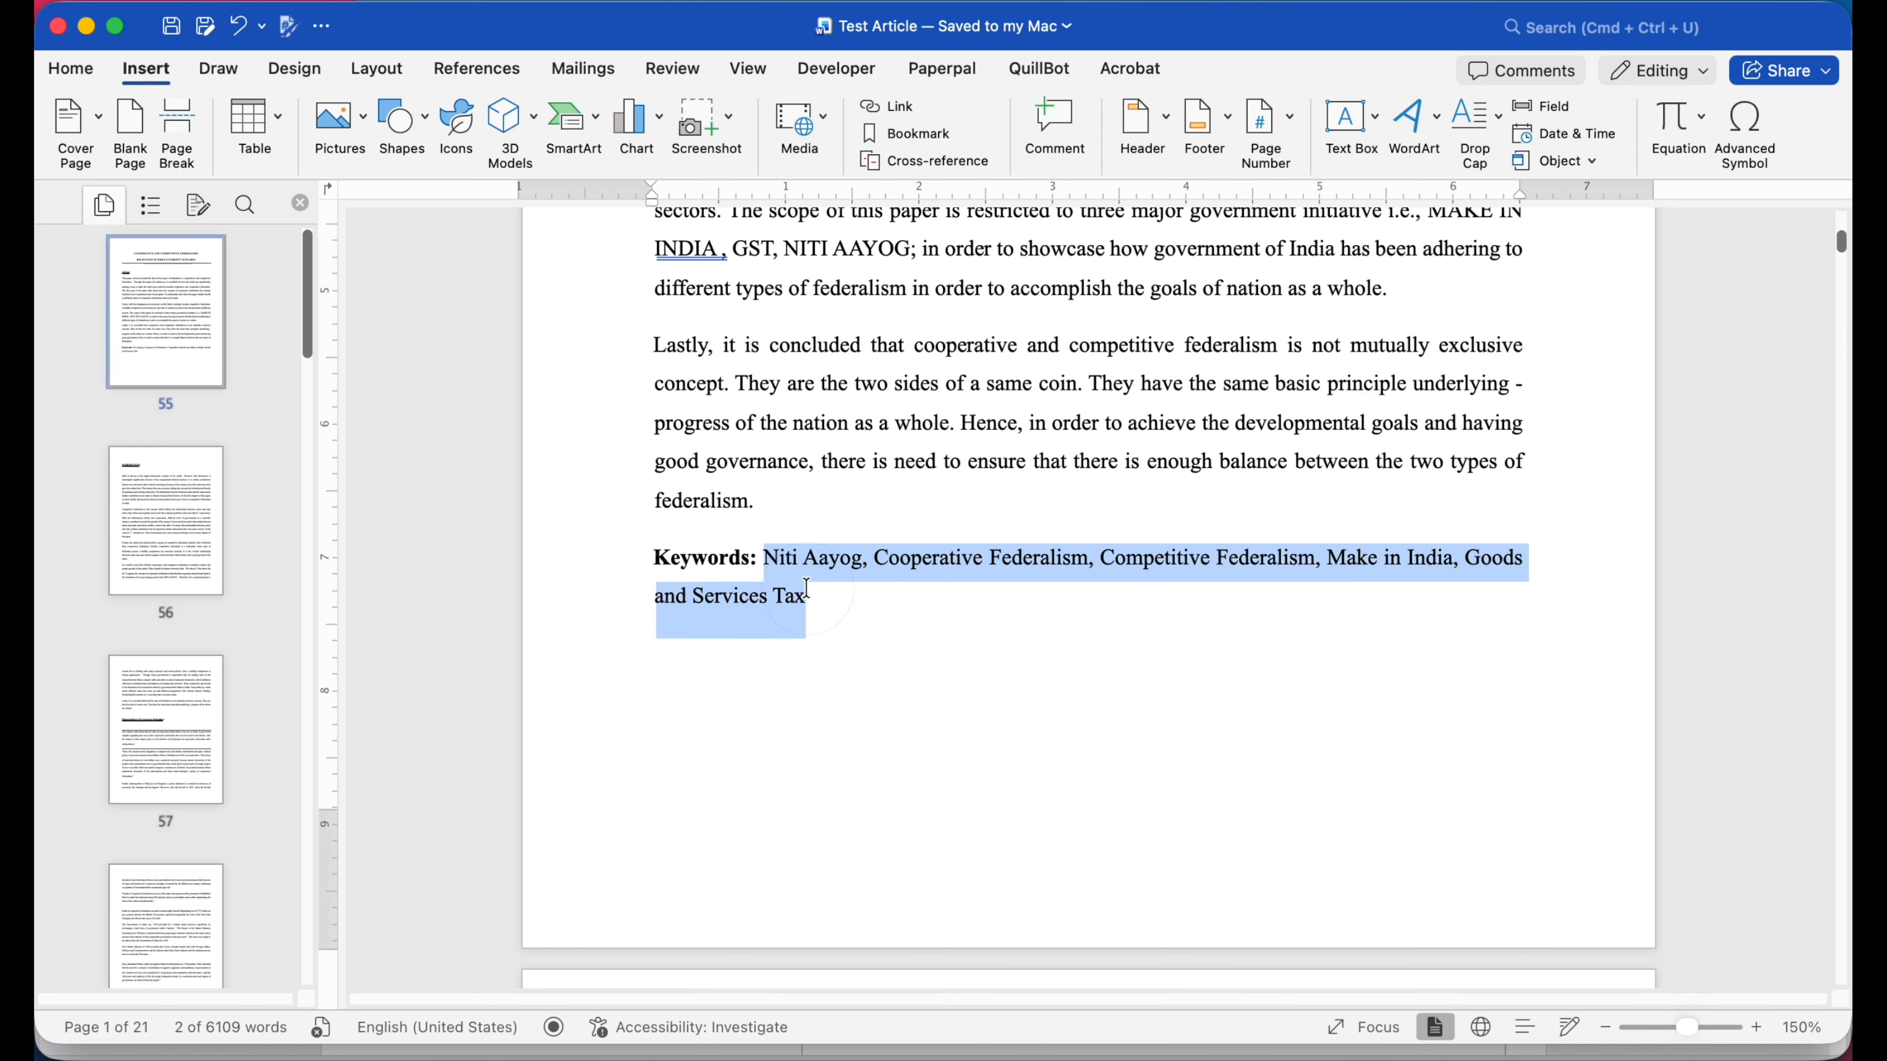
{"action": "key", "text": "super+Tab"}
{"action": "key", "text": "super+v"}
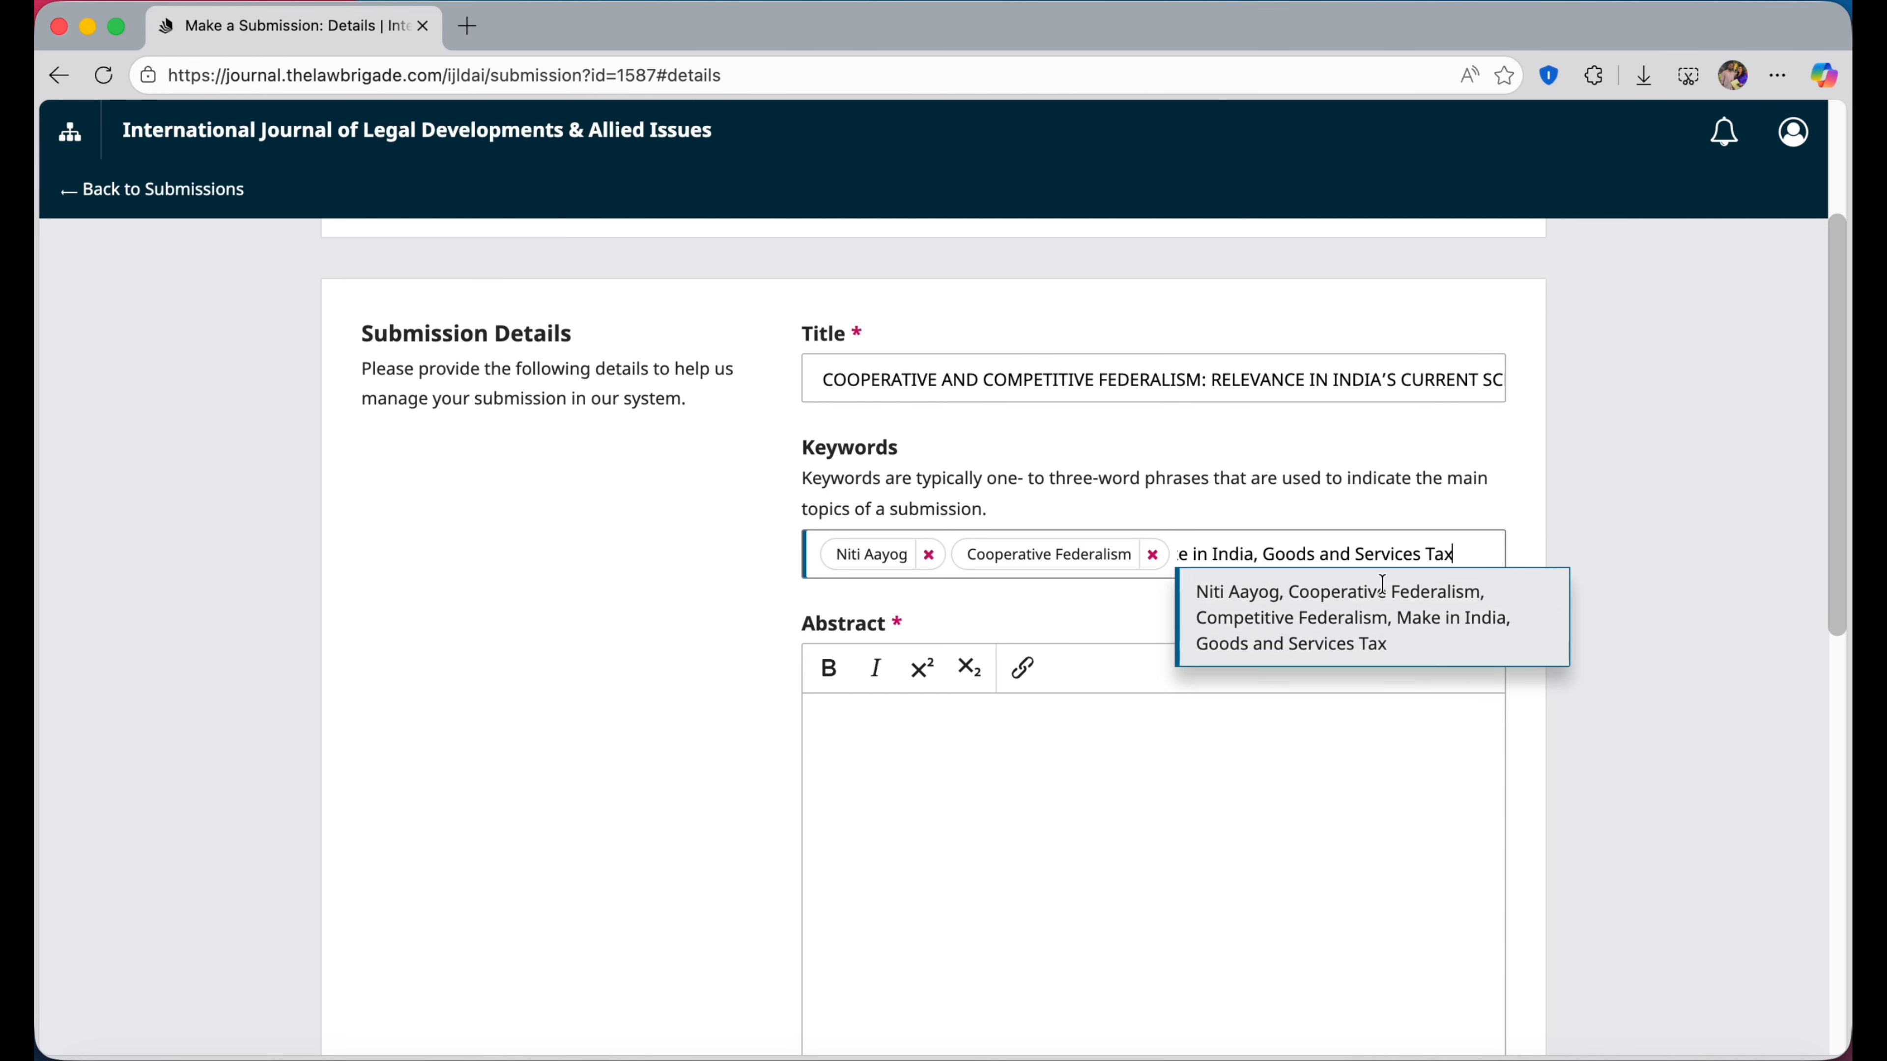
{"action": "left_click", "coordinate": [1626, 494]}
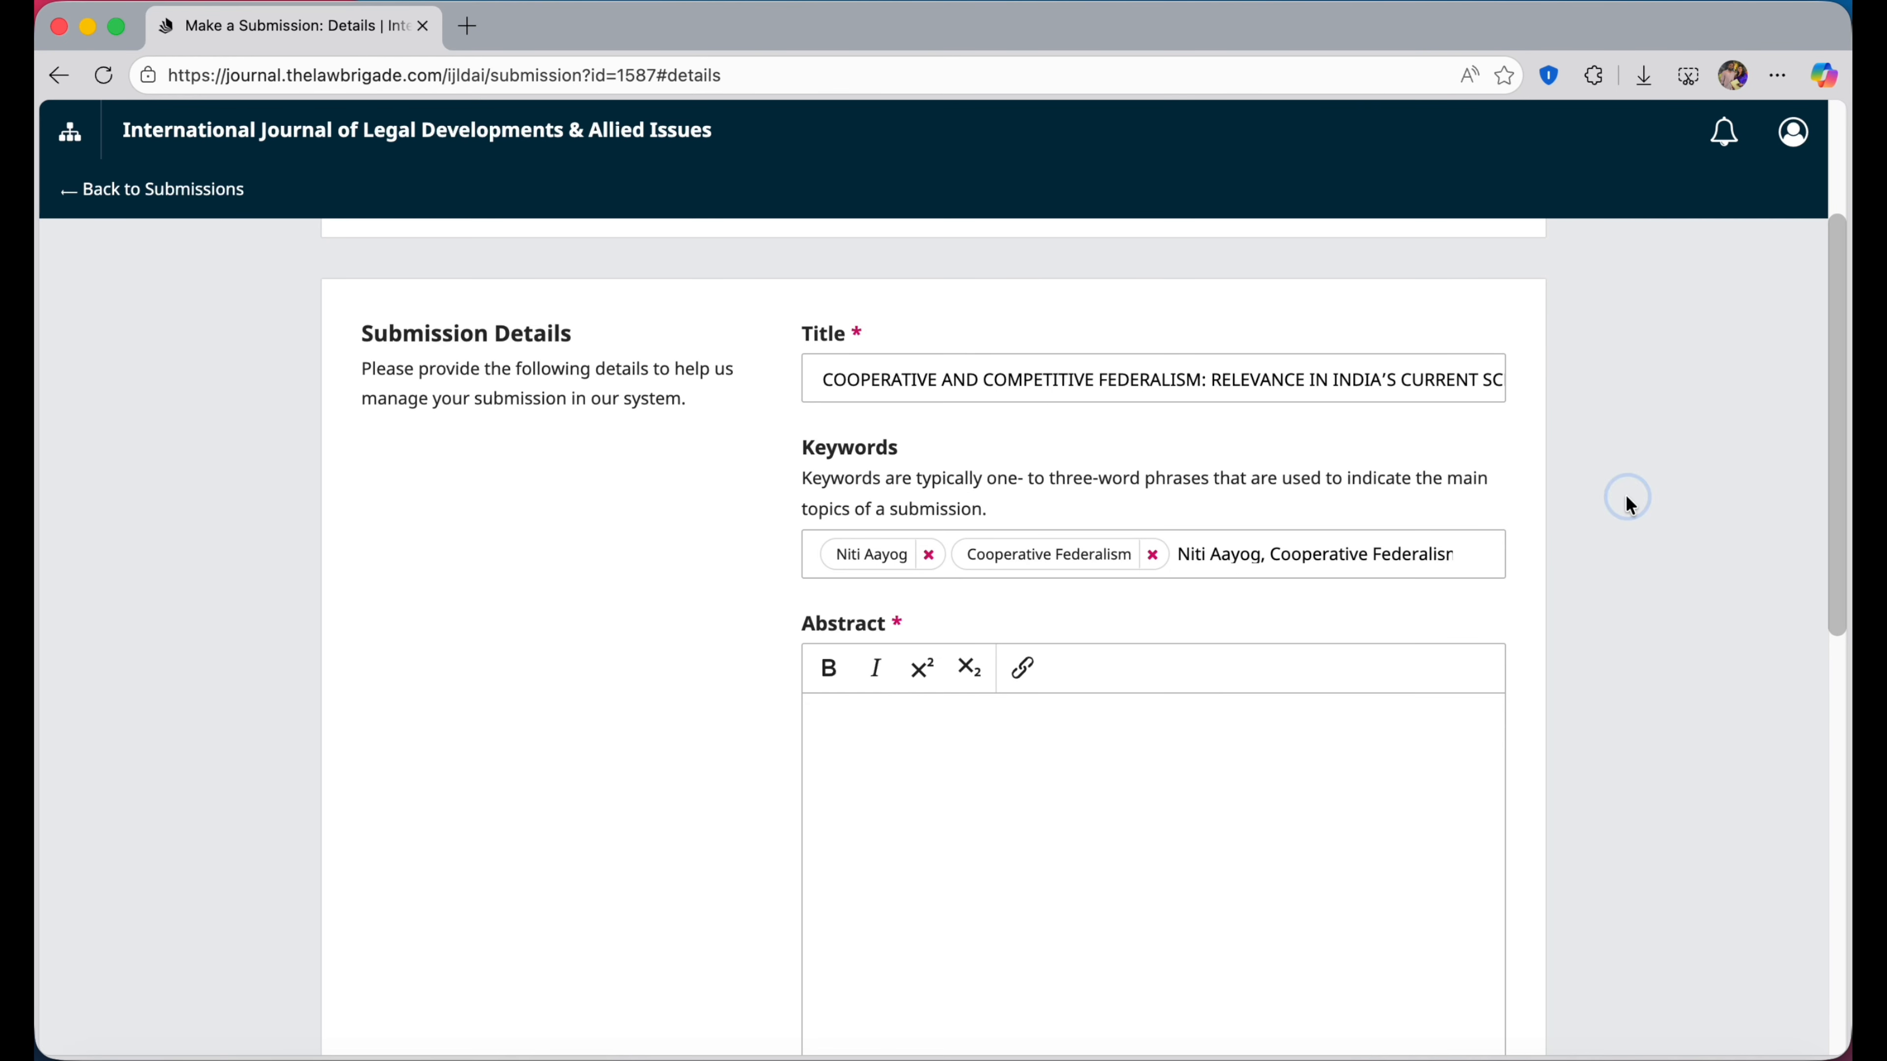
{"action": "left_click", "coordinate": [1273, 554]}
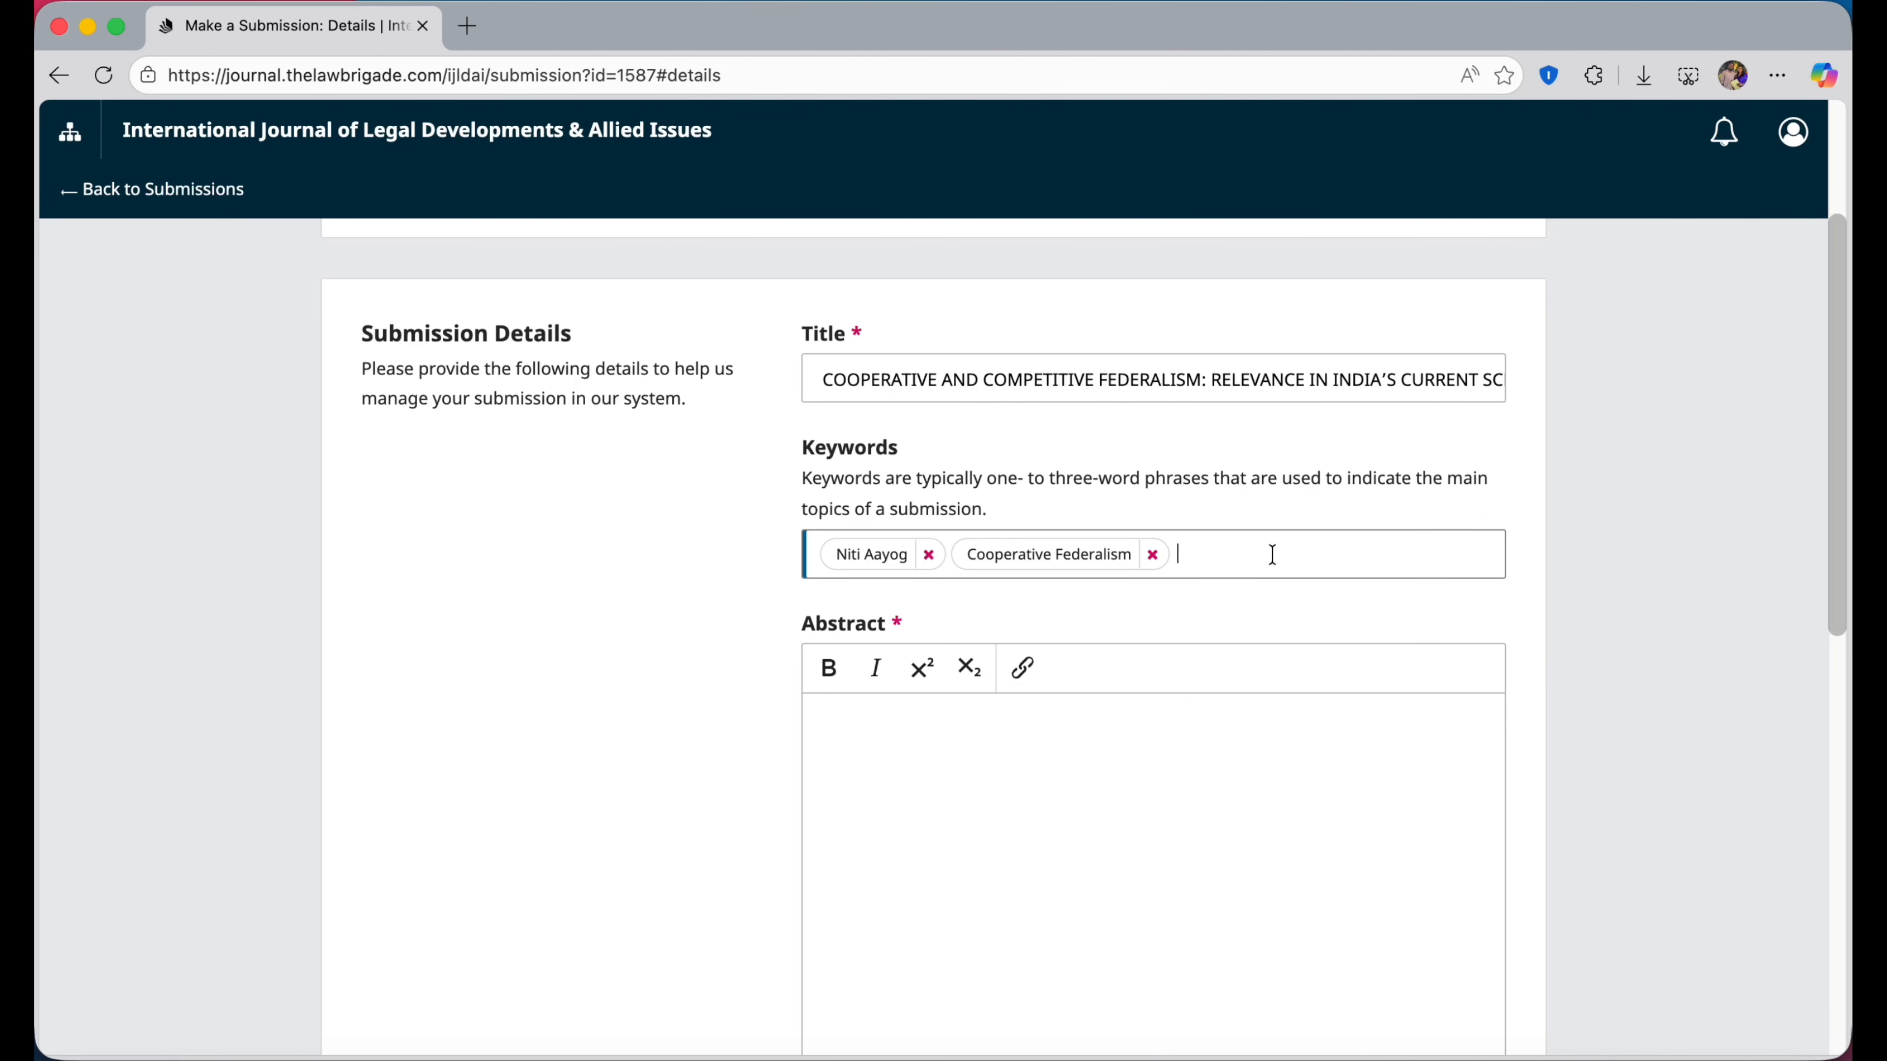
Copy "Competitive Federalism" from the Word article's keyword line and add it as a separate keyword in the submission form.
{"action": "key", "text": "super+Tab"}
{"action": "left_click", "coordinate": [1061, 603]}
{"action": "left_click_drag", "start_coordinate": [1103, 562], "coordinate": [1284, 571]}
{"action": "key", "text": "super+c"}
{"action": "key", "text": "super+Tab"}
{"action": "key", "text": "super+v"}
{"action": "key", "text": "Return"}
Copy "Make in India" from the Word article's keyword line and add it as a separate keyword in the submission form.
{"action": "key", "text": "super+Tab"}
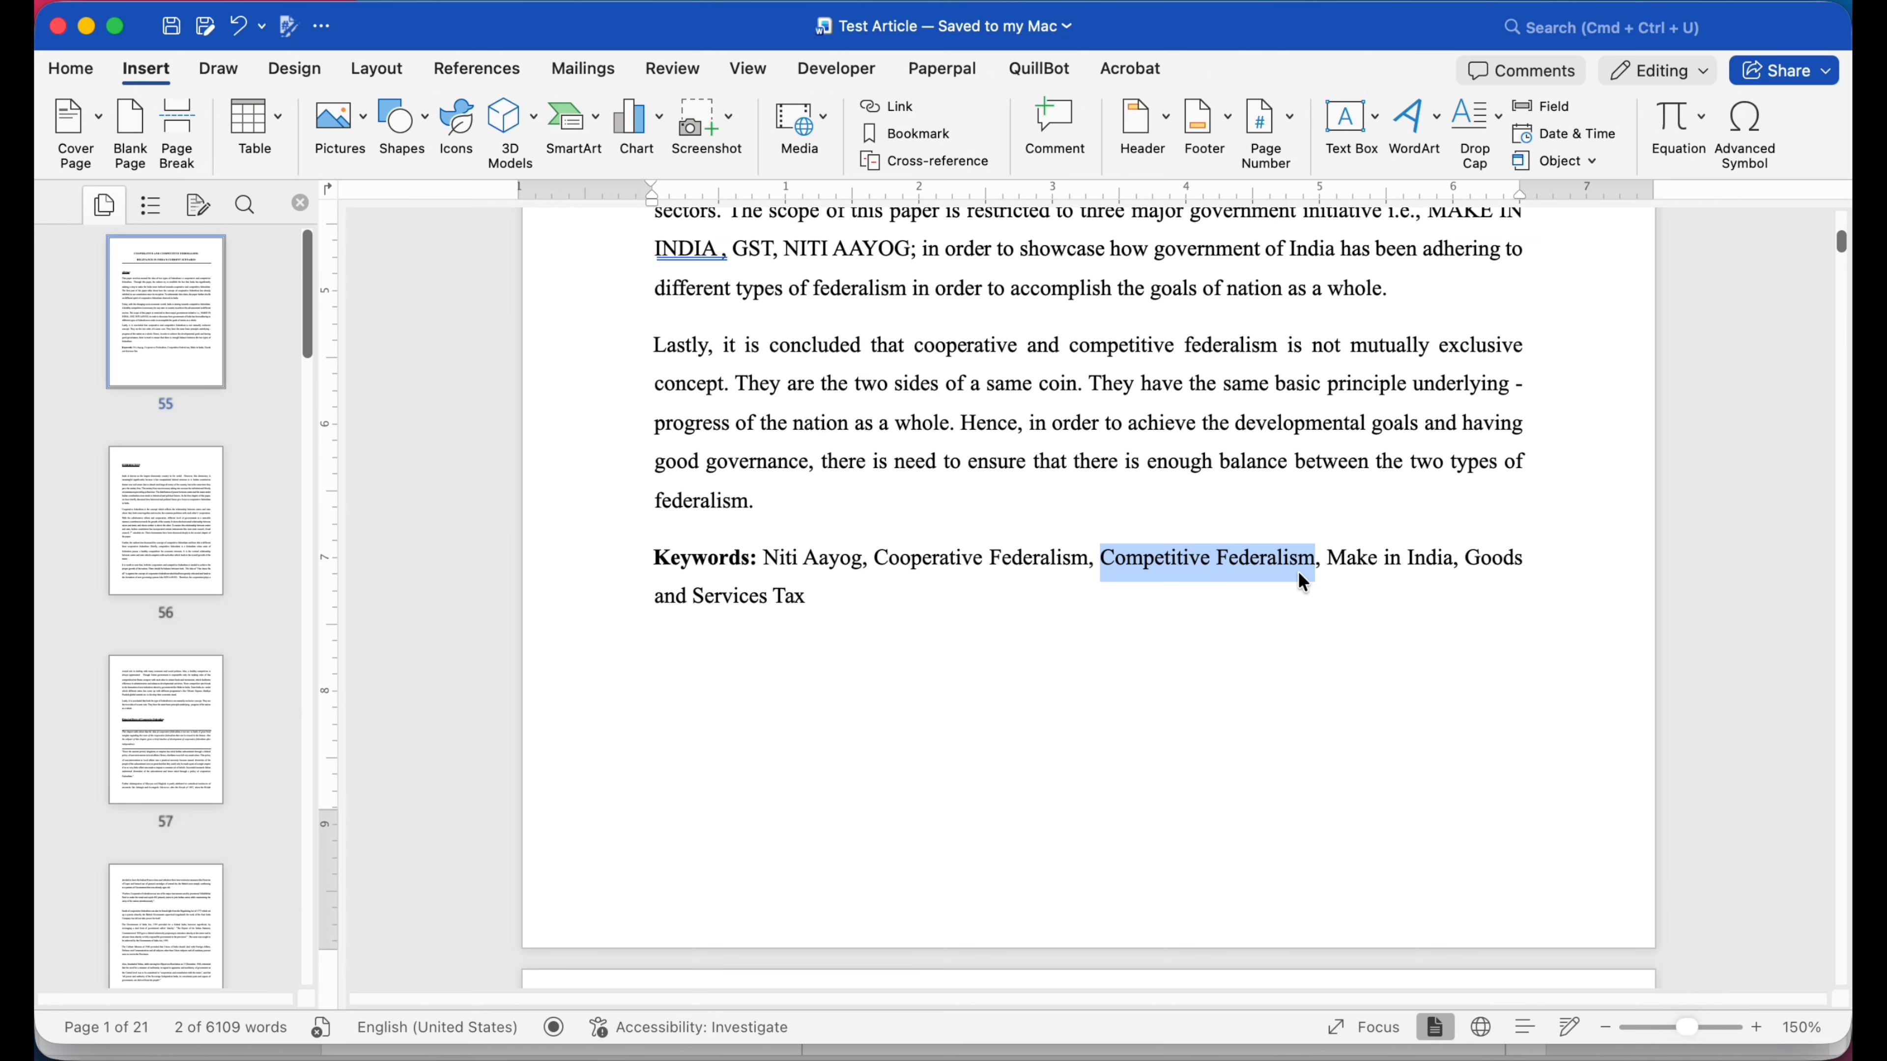
{"action": "left_click_drag", "start_coordinate": [1330, 559], "coordinate": [1430, 553]}
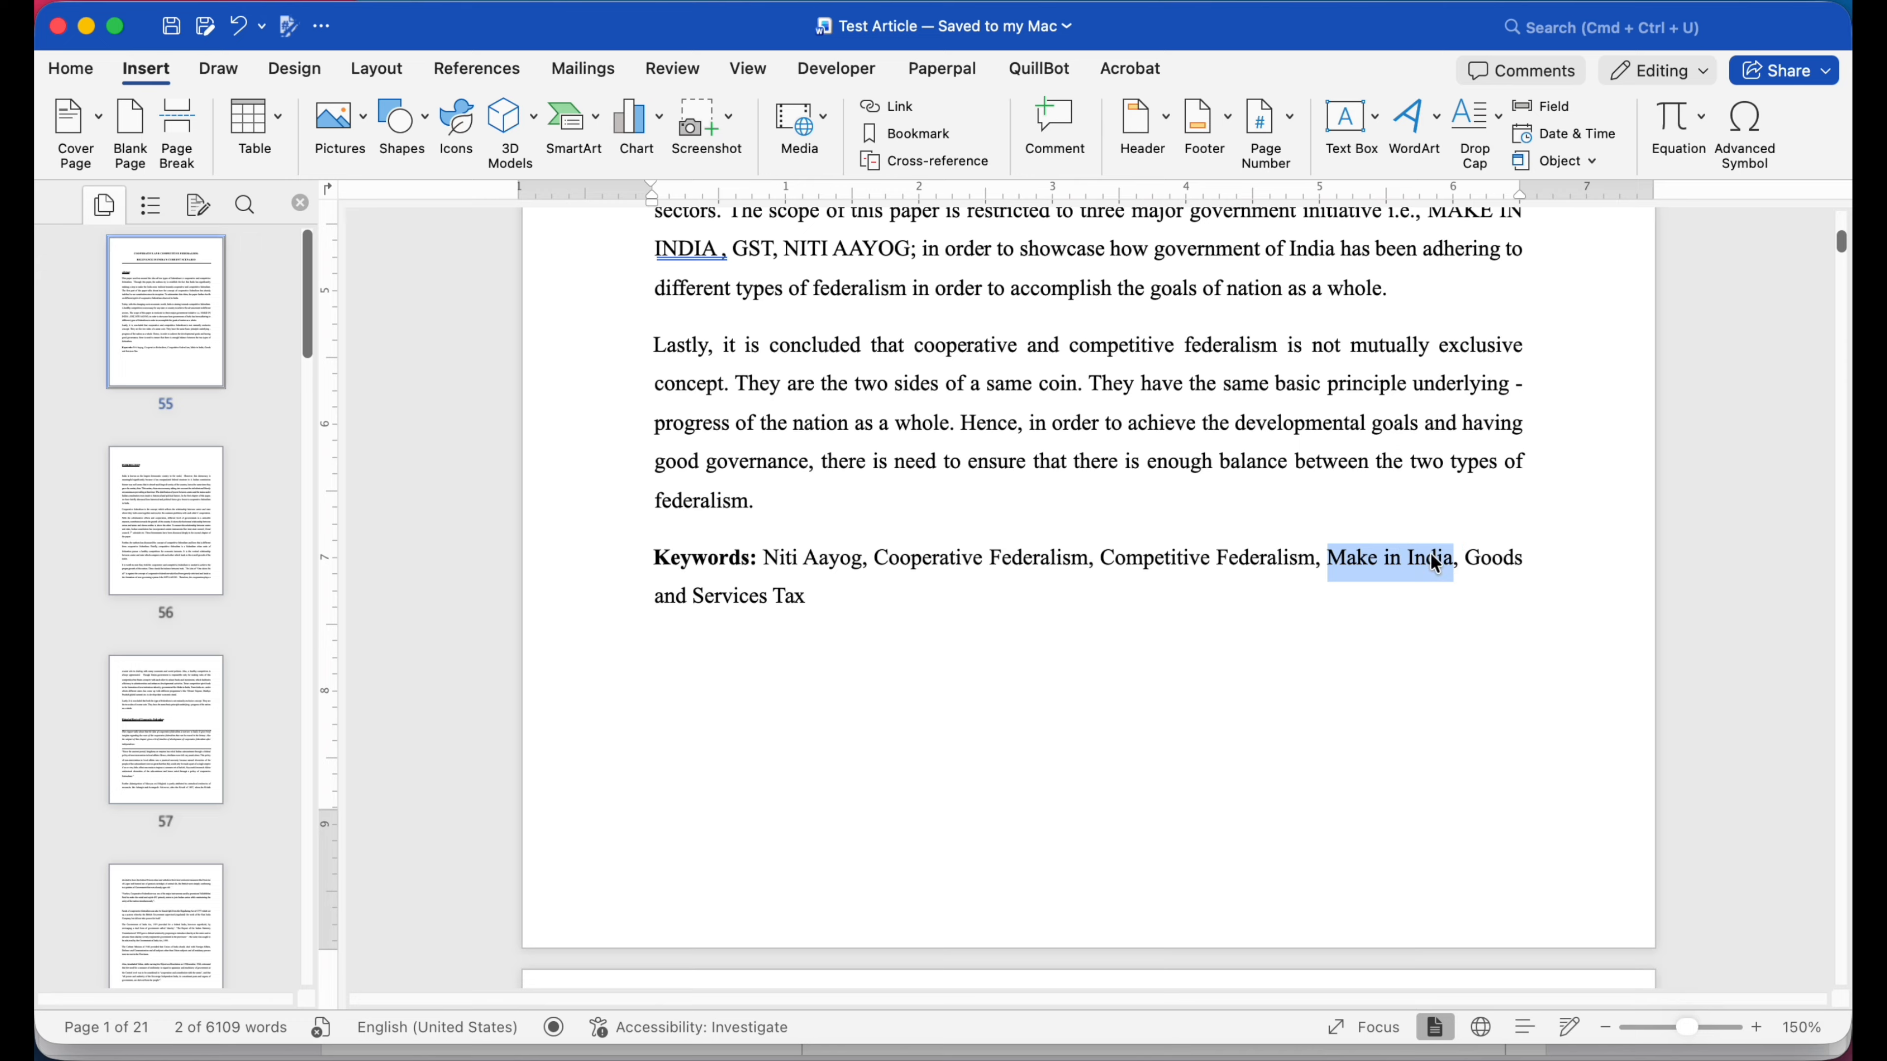
{"action": "key", "text": "super+c"}
{"action": "key", "text": "super+Tab"}
{"action": "key", "text": "super+v"}
{"action": "key", "text": "Return"}
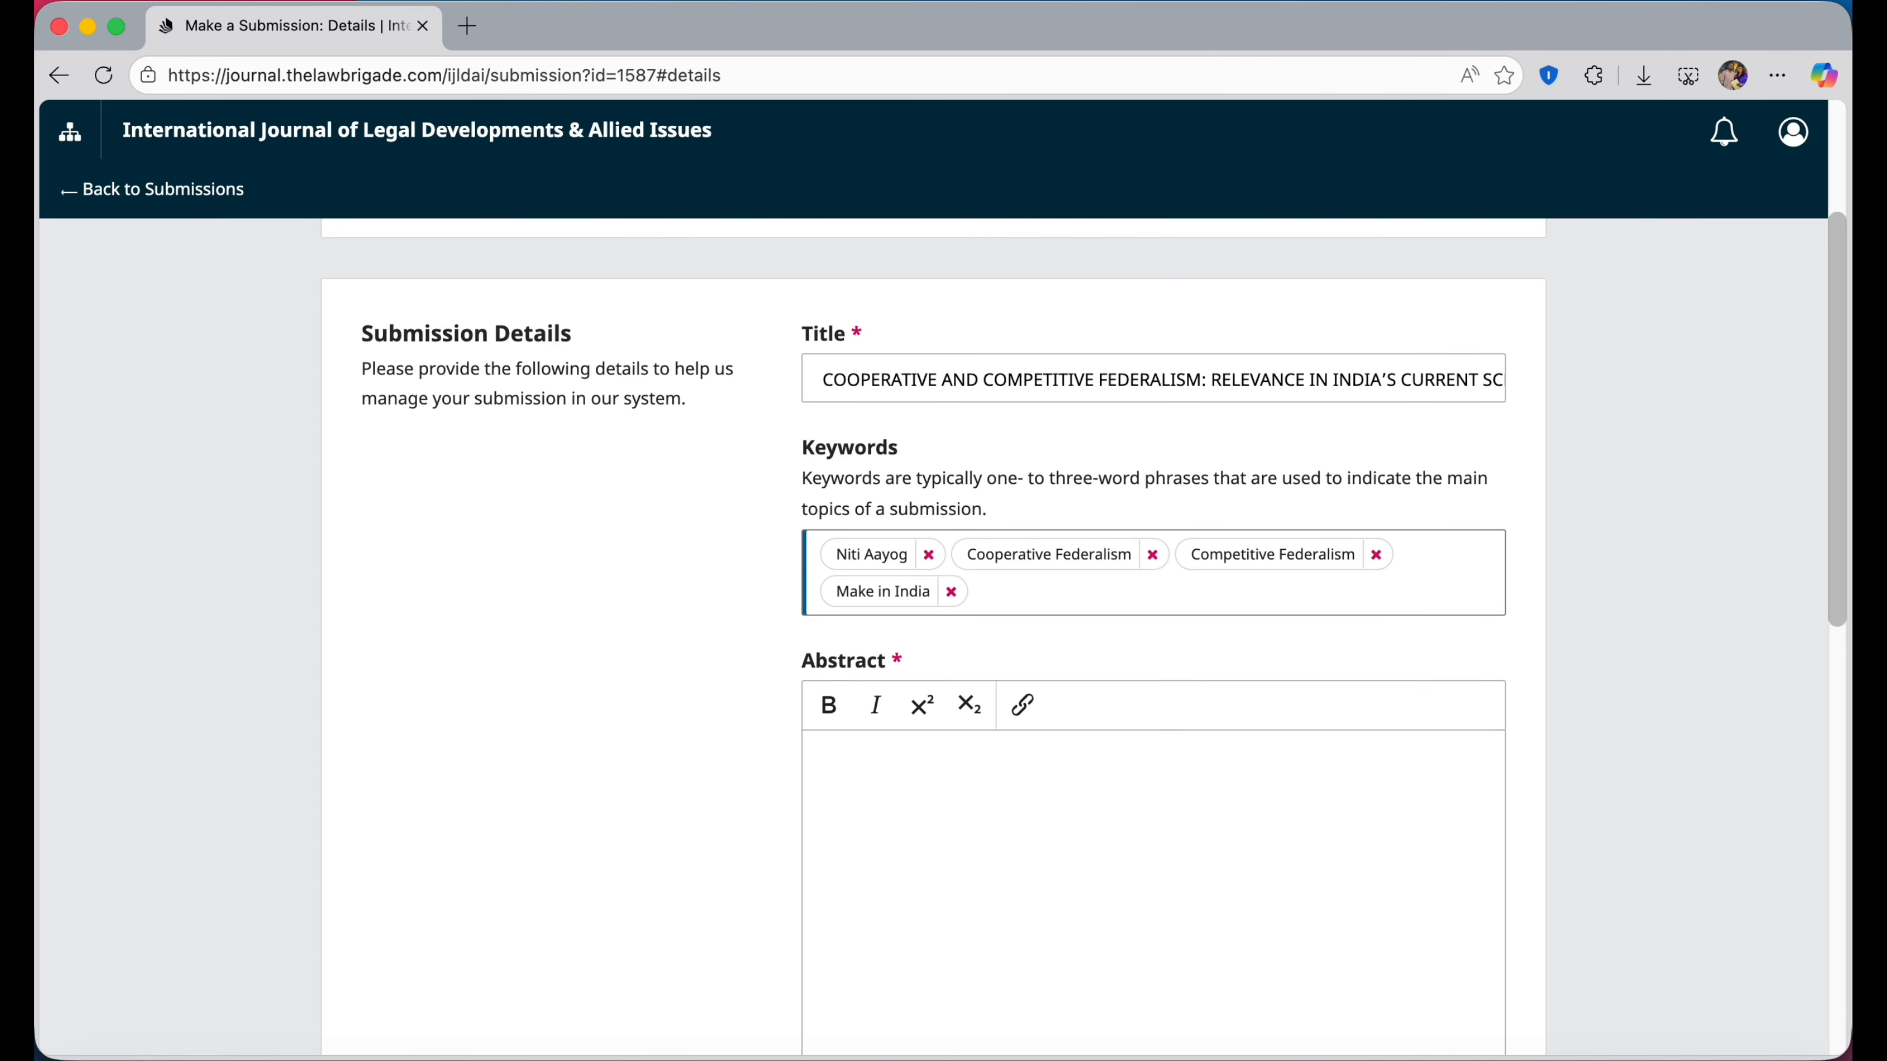
Copy "Goods and Services Tax" from the Word article's keyword line and add it as the last keyword in the submission form.
{"action": "key", "text": "super+Tab"}
{"action": "left_click_drag", "start_coordinate": [1468, 558], "coordinate": [806, 591]}
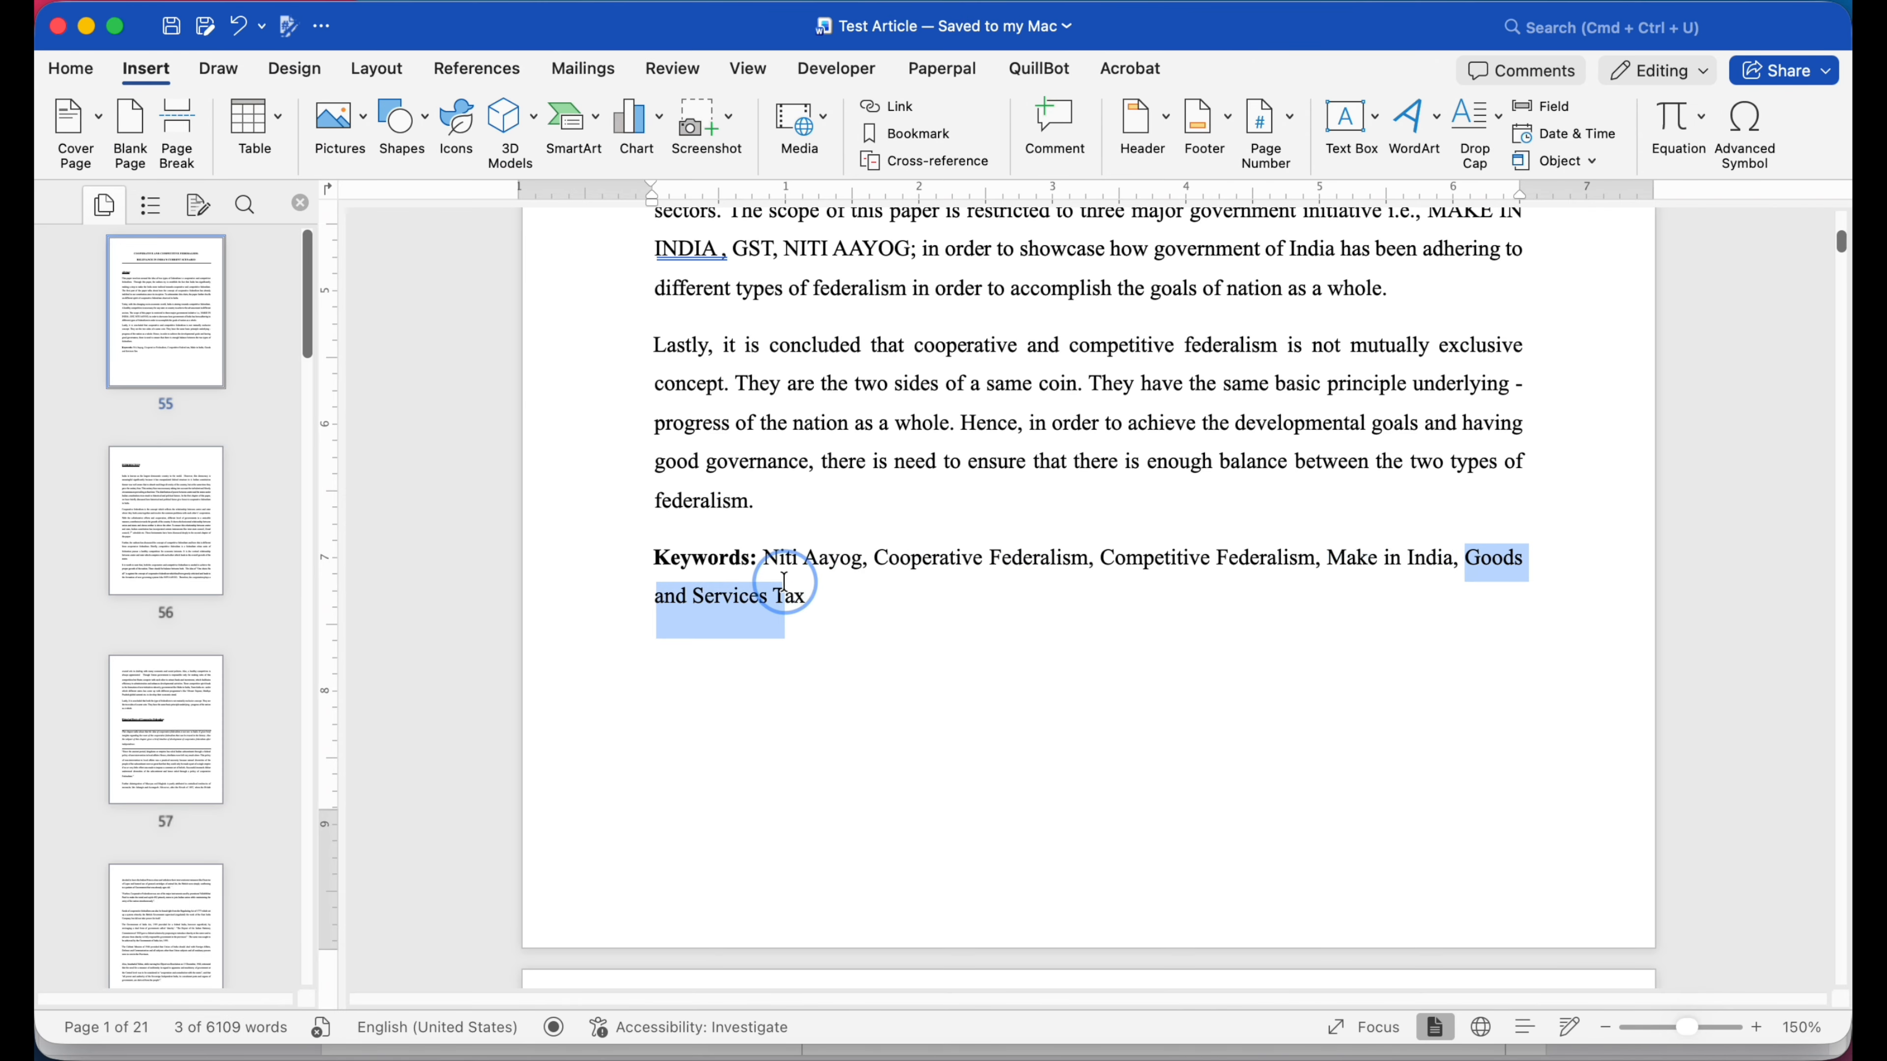
{"action": "key", "text": "super+c"}
{"action": "key", "text": "super+Tab"}
{"action": "key", "text": "super+v"}
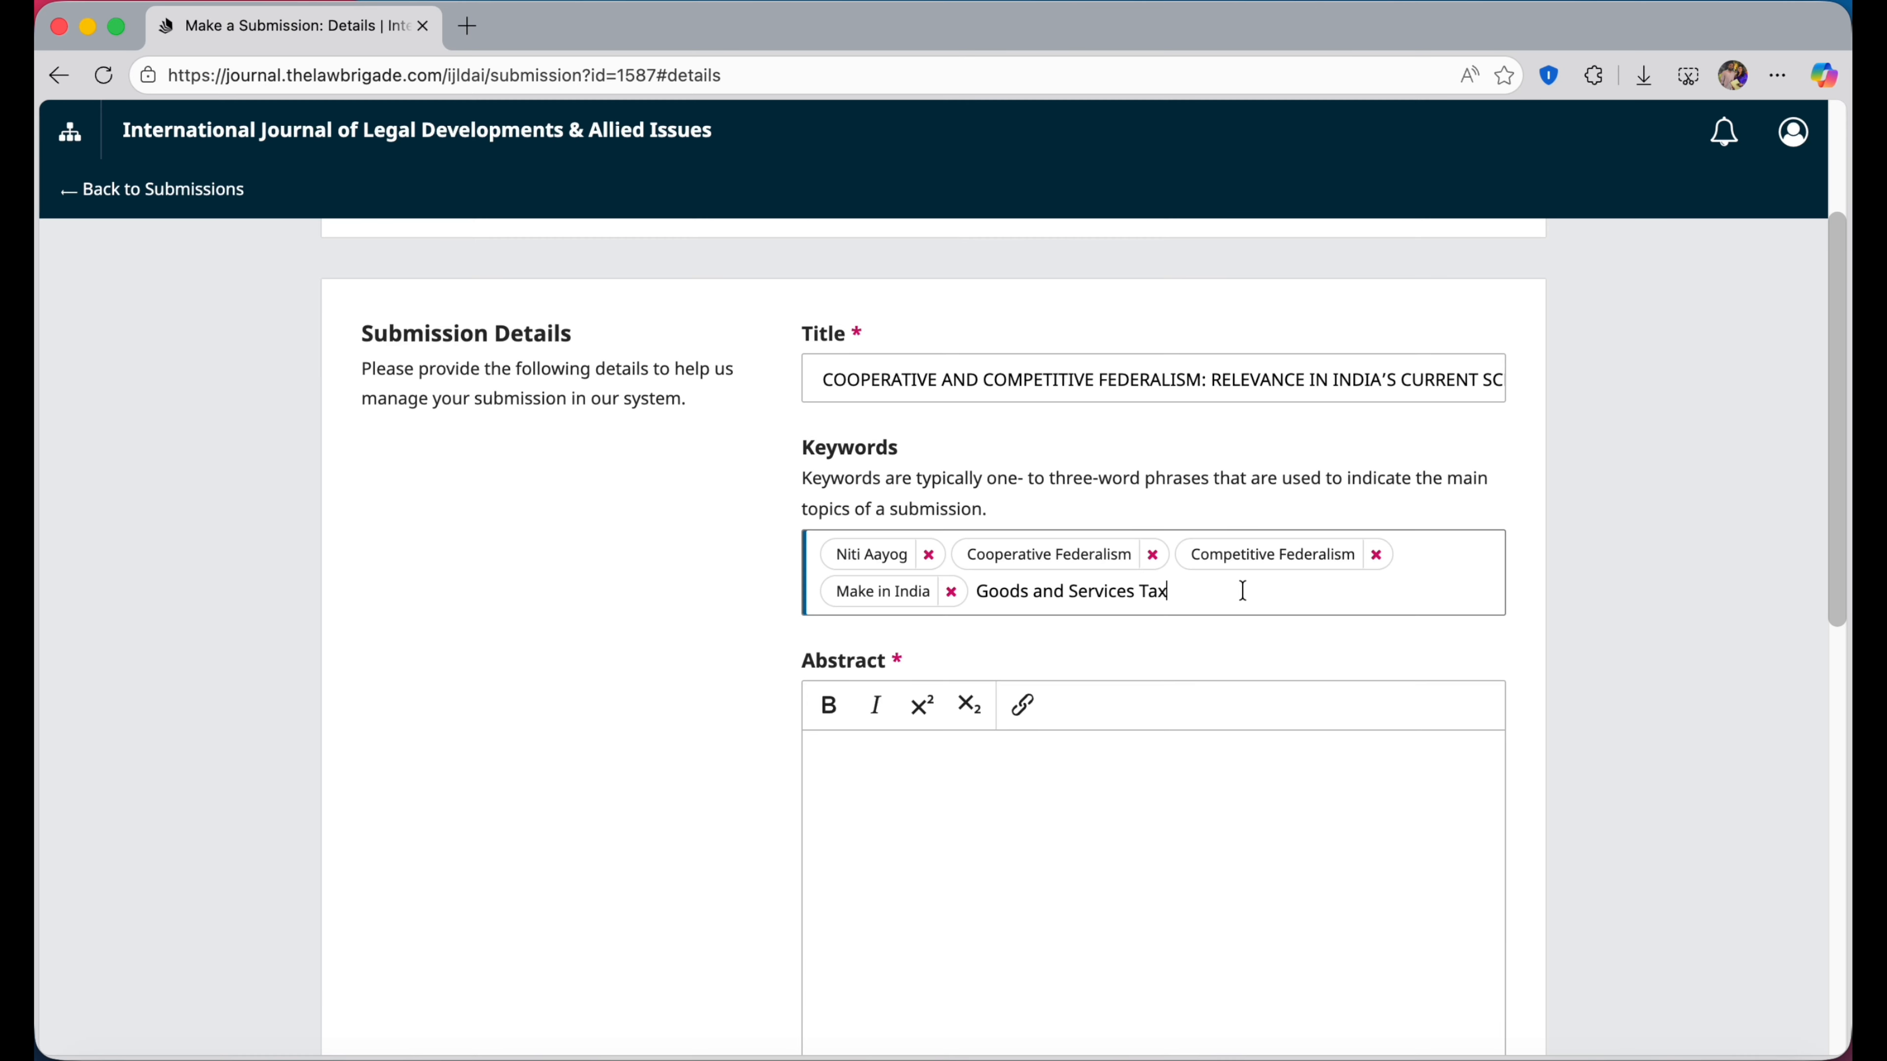
{"action": "key", "text": "Return"}
{"action": "left_click", "coordinate": [1600, 624]}
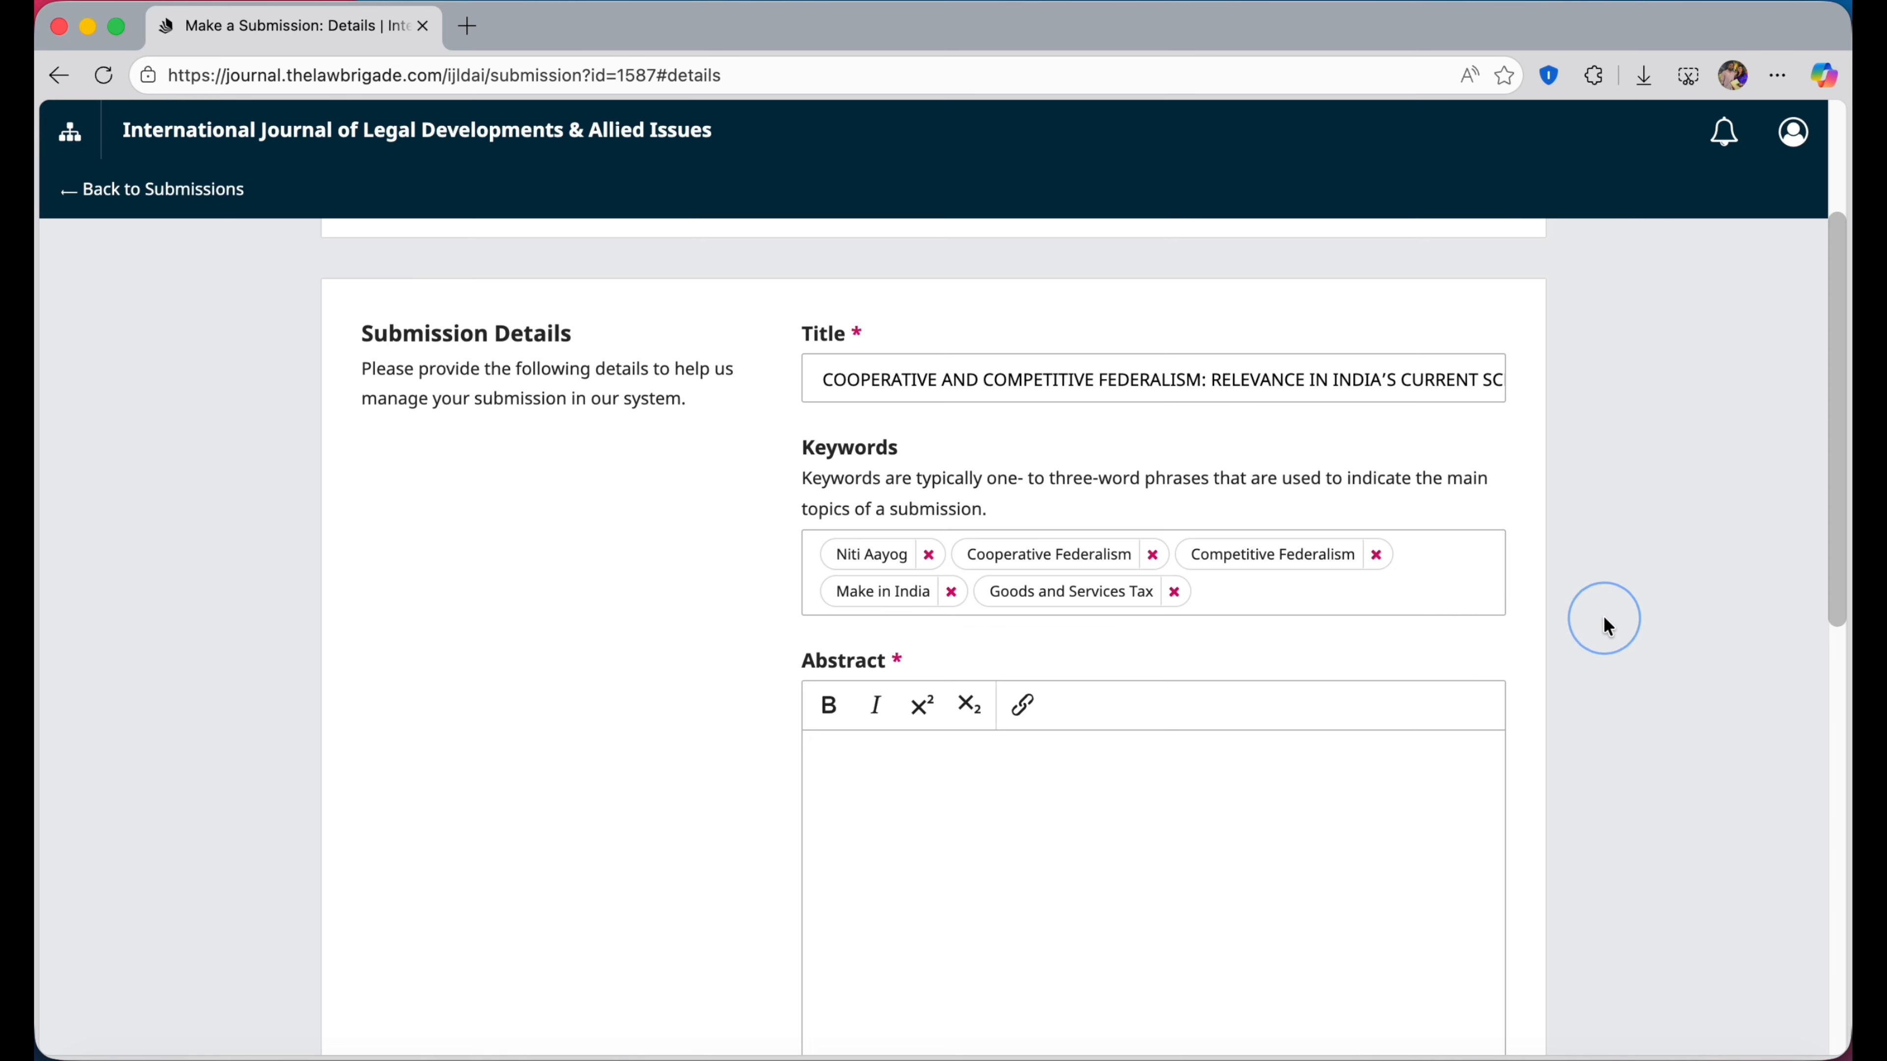
Check which of the Title, Keywords and Abstract fields in the submission form are marked as required.
{"action": "scroll", "coordinate": [1605, 624], "scroll_direction": "down", "scroll_amount": 3}
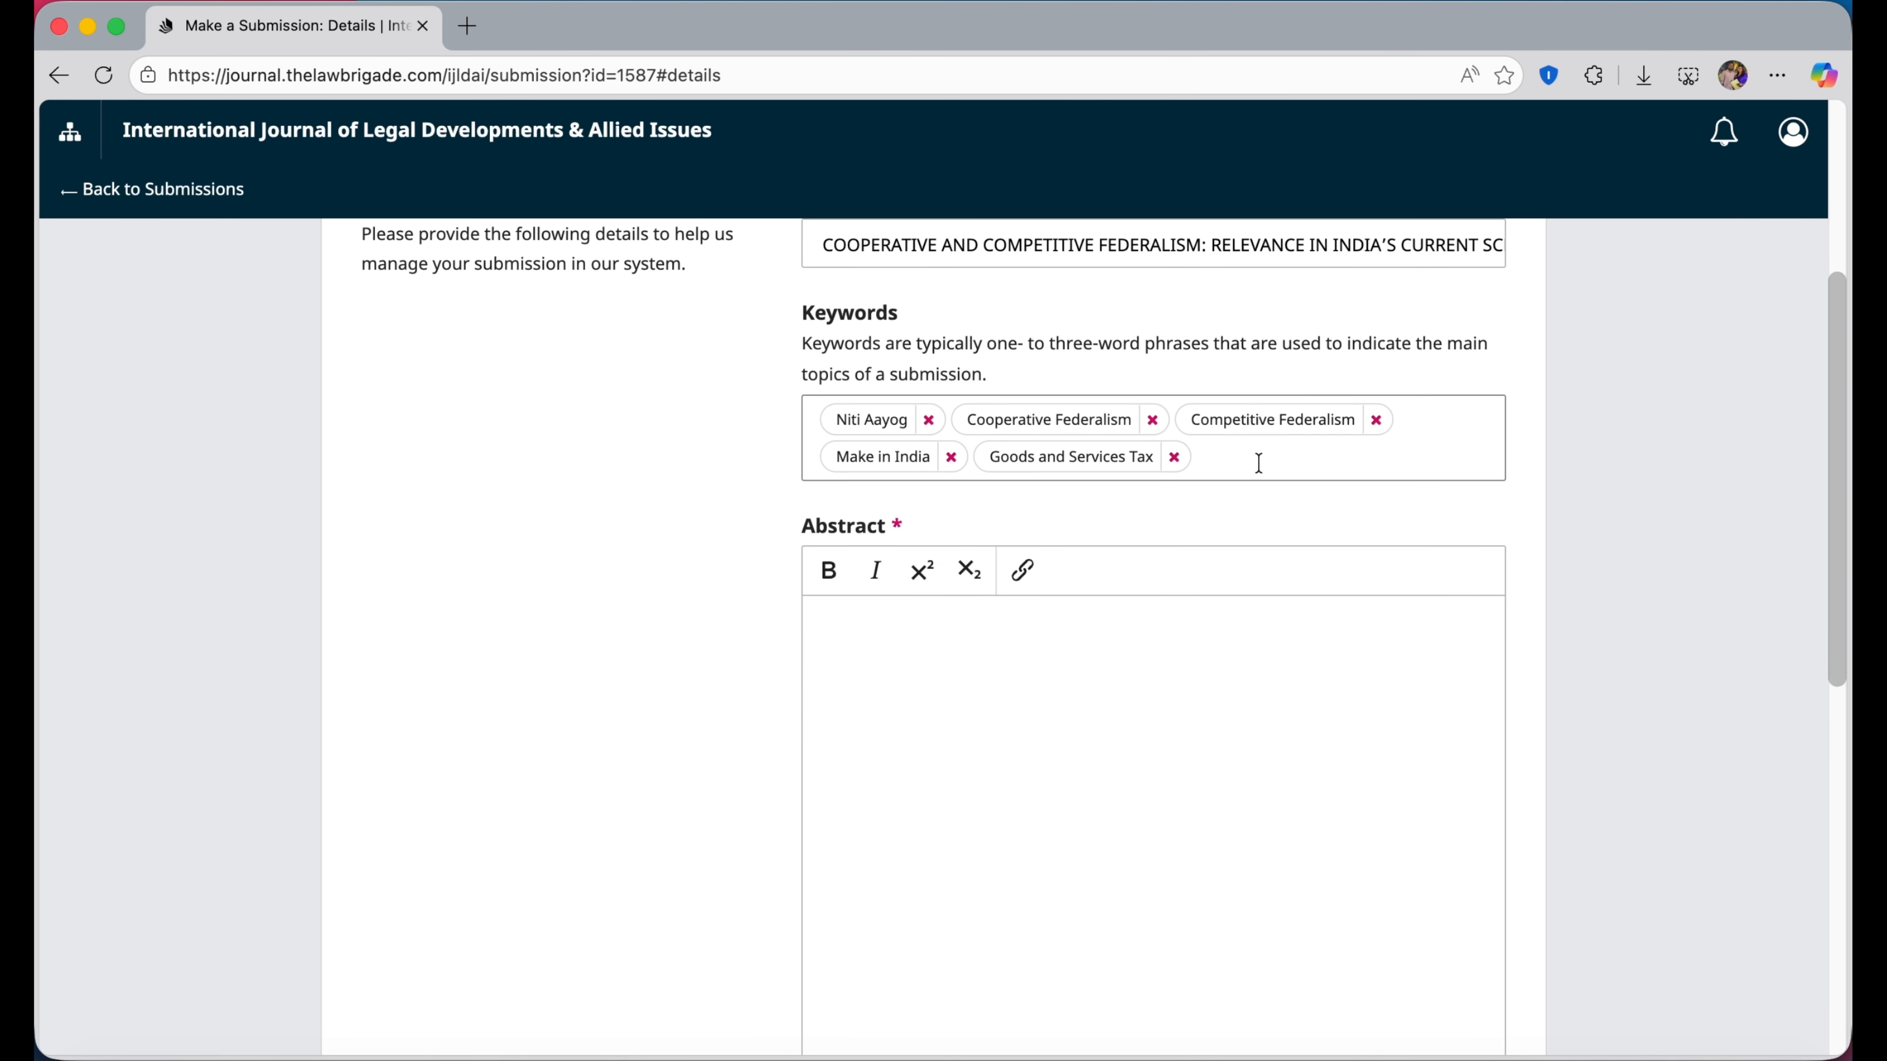
{"action": "scroll", "coordinate": [1254, 649], "scroll_direction": "down", "scroll_amount": 2}
{"action": "scroll", "coordinate": [1254, 649], "scroll_direction": "up", "scroll_amount": 3}
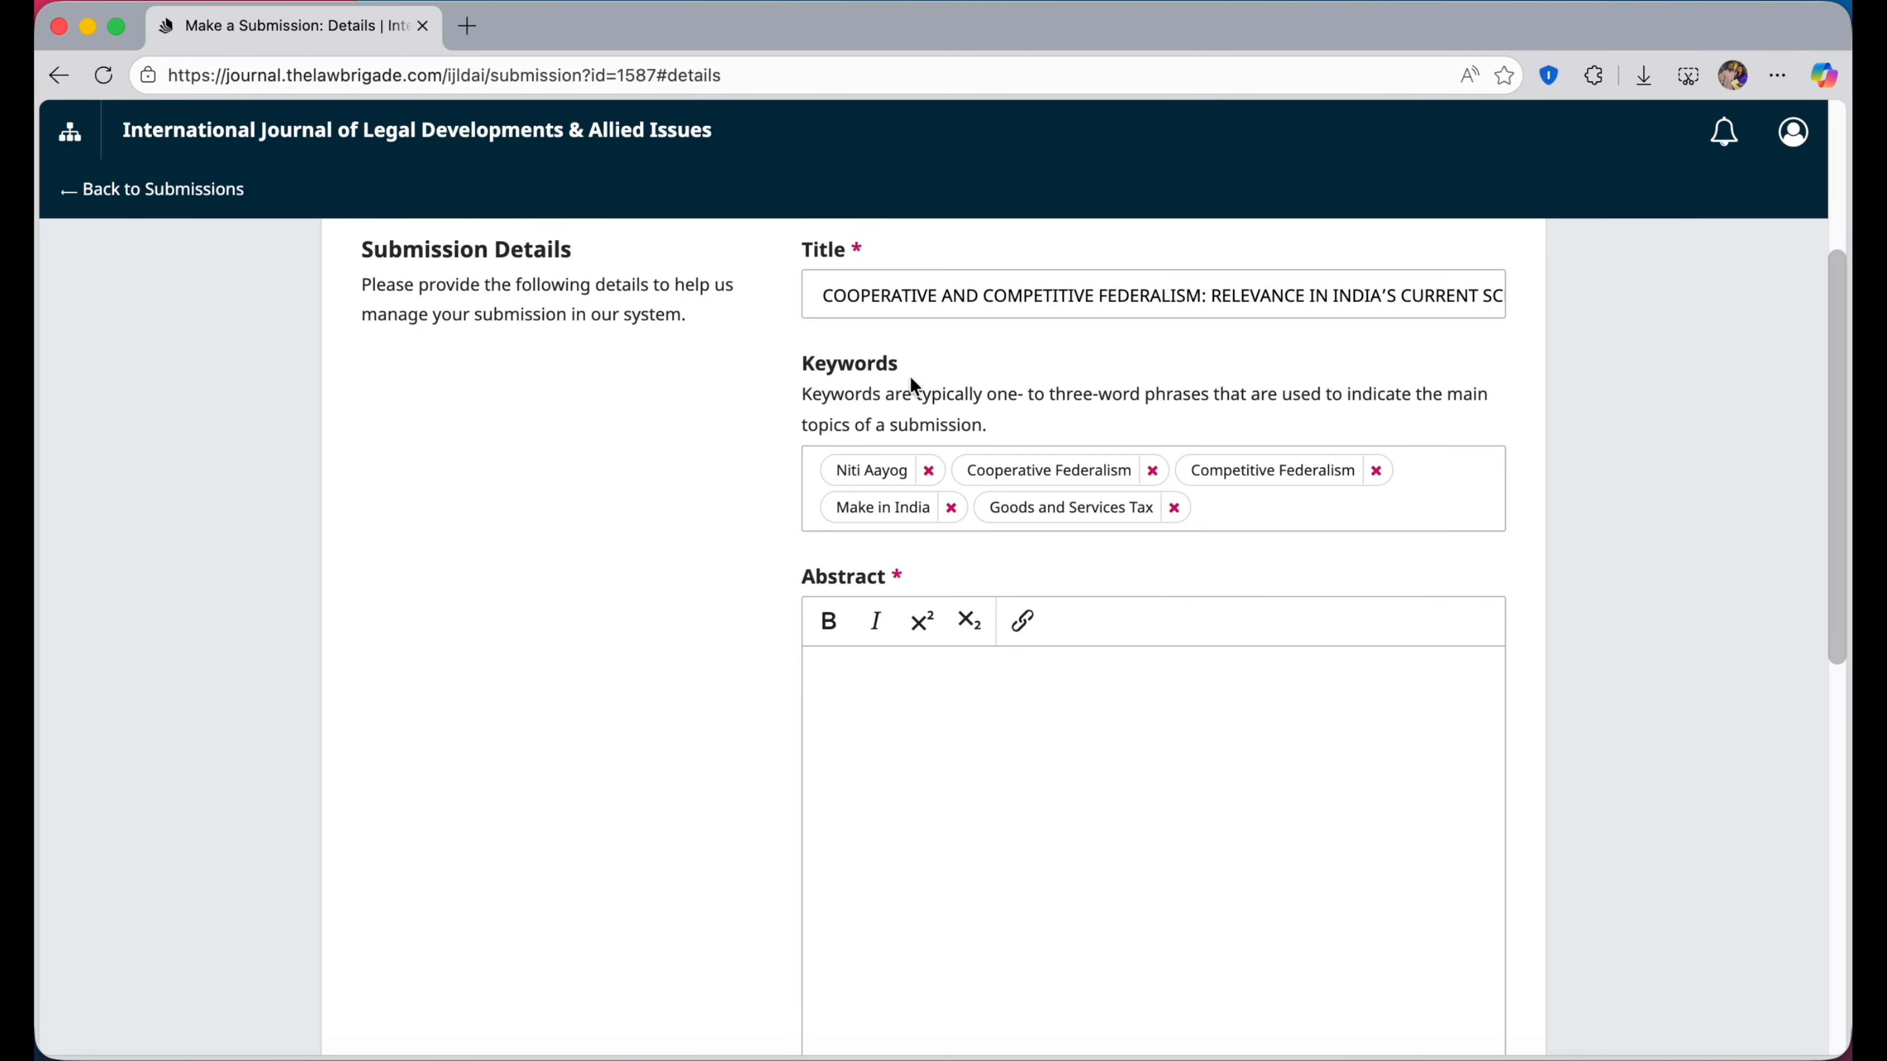
{"action": "scroll", "coordinate": [909, 376], "scroll_direction": "up", "scroll_amount": 2}
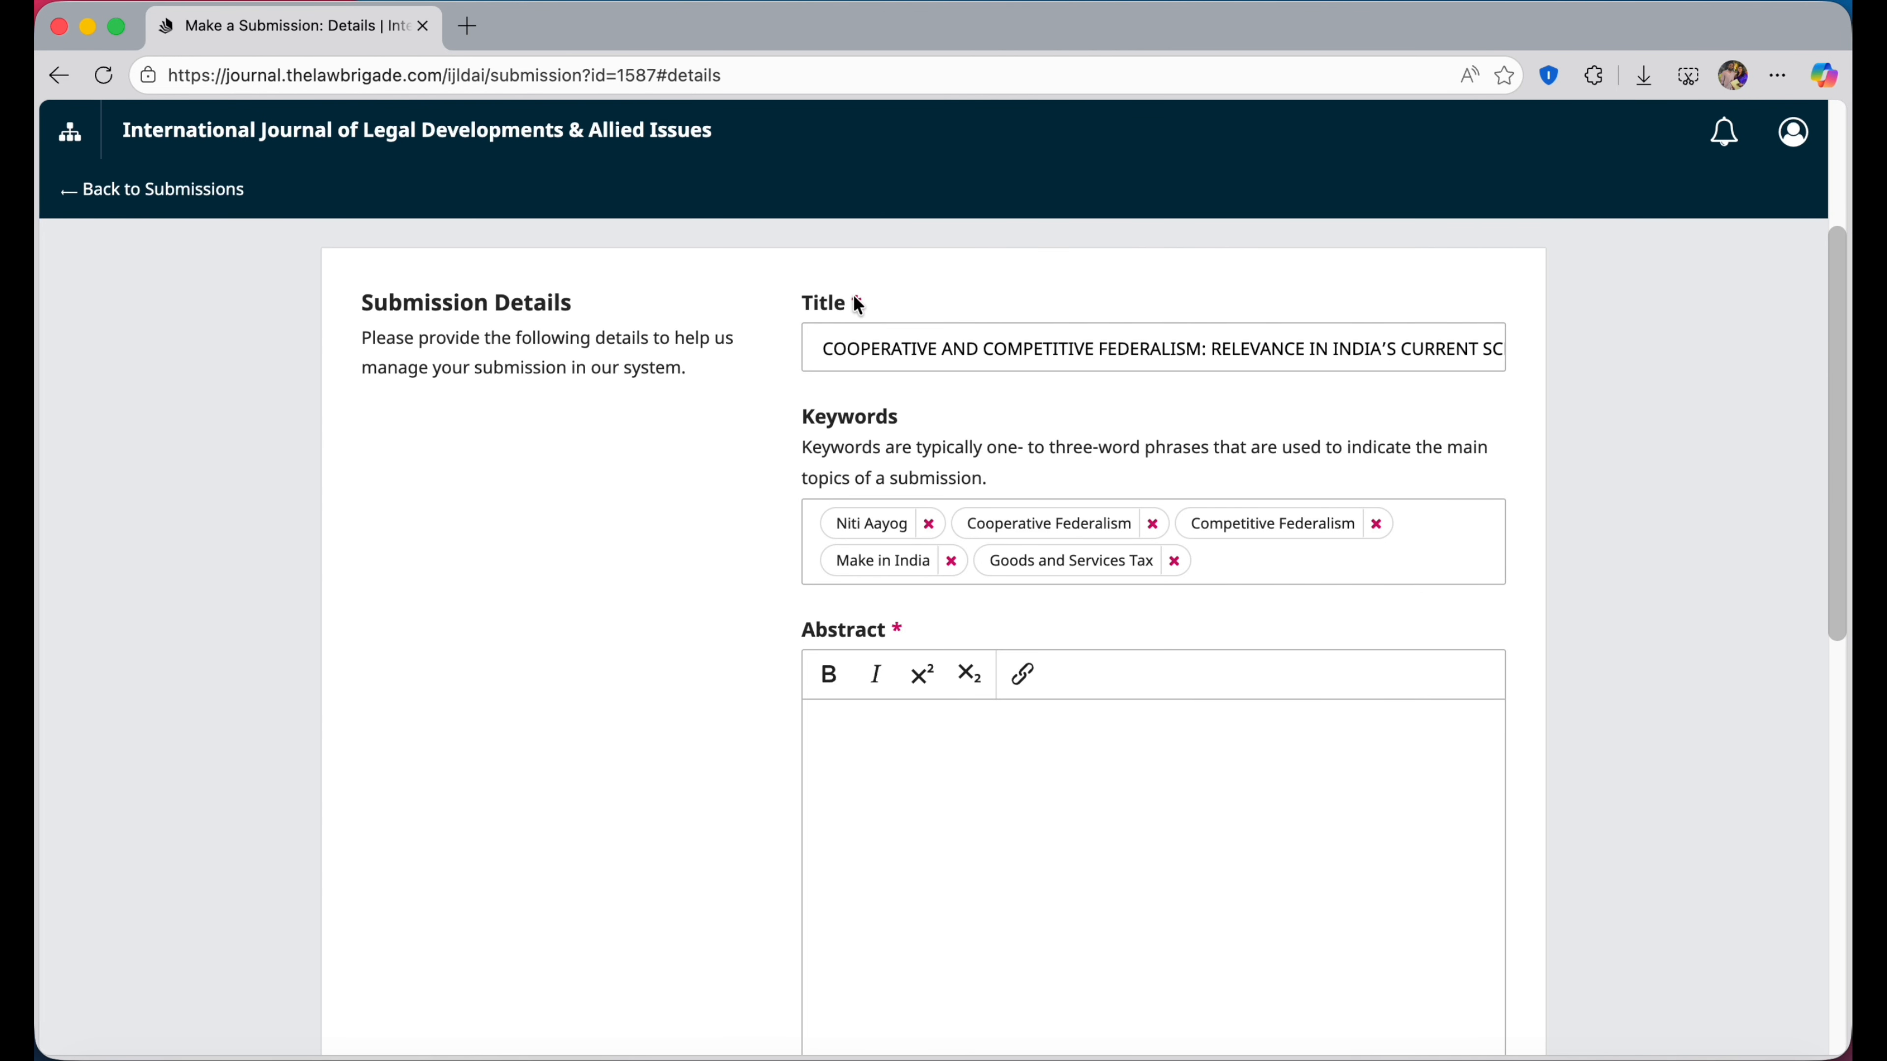
{"action": "left_click_drag", "start_coordinate": [853, 305], "coordinate": [865, 307]}
{"action": "left_click", "coordinate": [919, 416]}
{"action": "scroll", "coordinate": [972, 744], "scroll_direction": "down", "scroll_amount": 5}
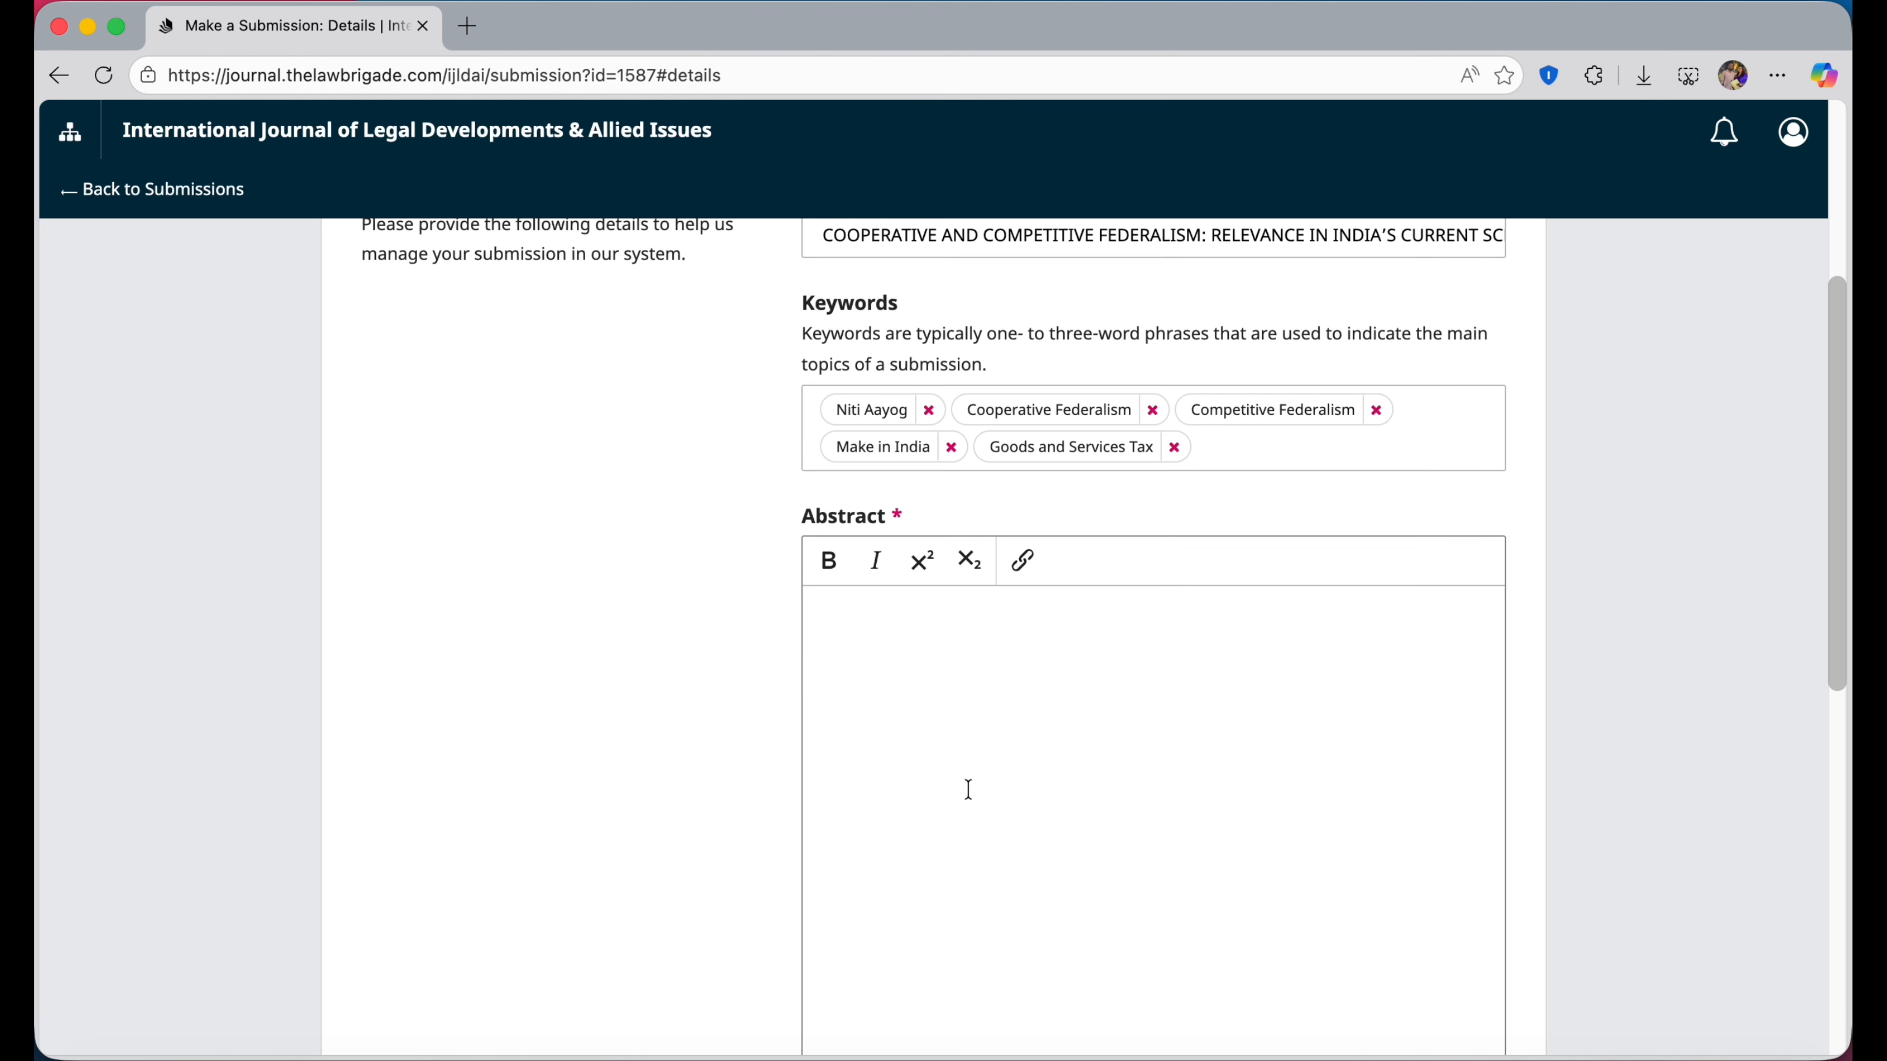
Copy the three abstract paragraphs, without the heading, from the Word article and paste them into the submission form's Abstract field.
{"action": "left_click", "coordinate": [942, 498]}
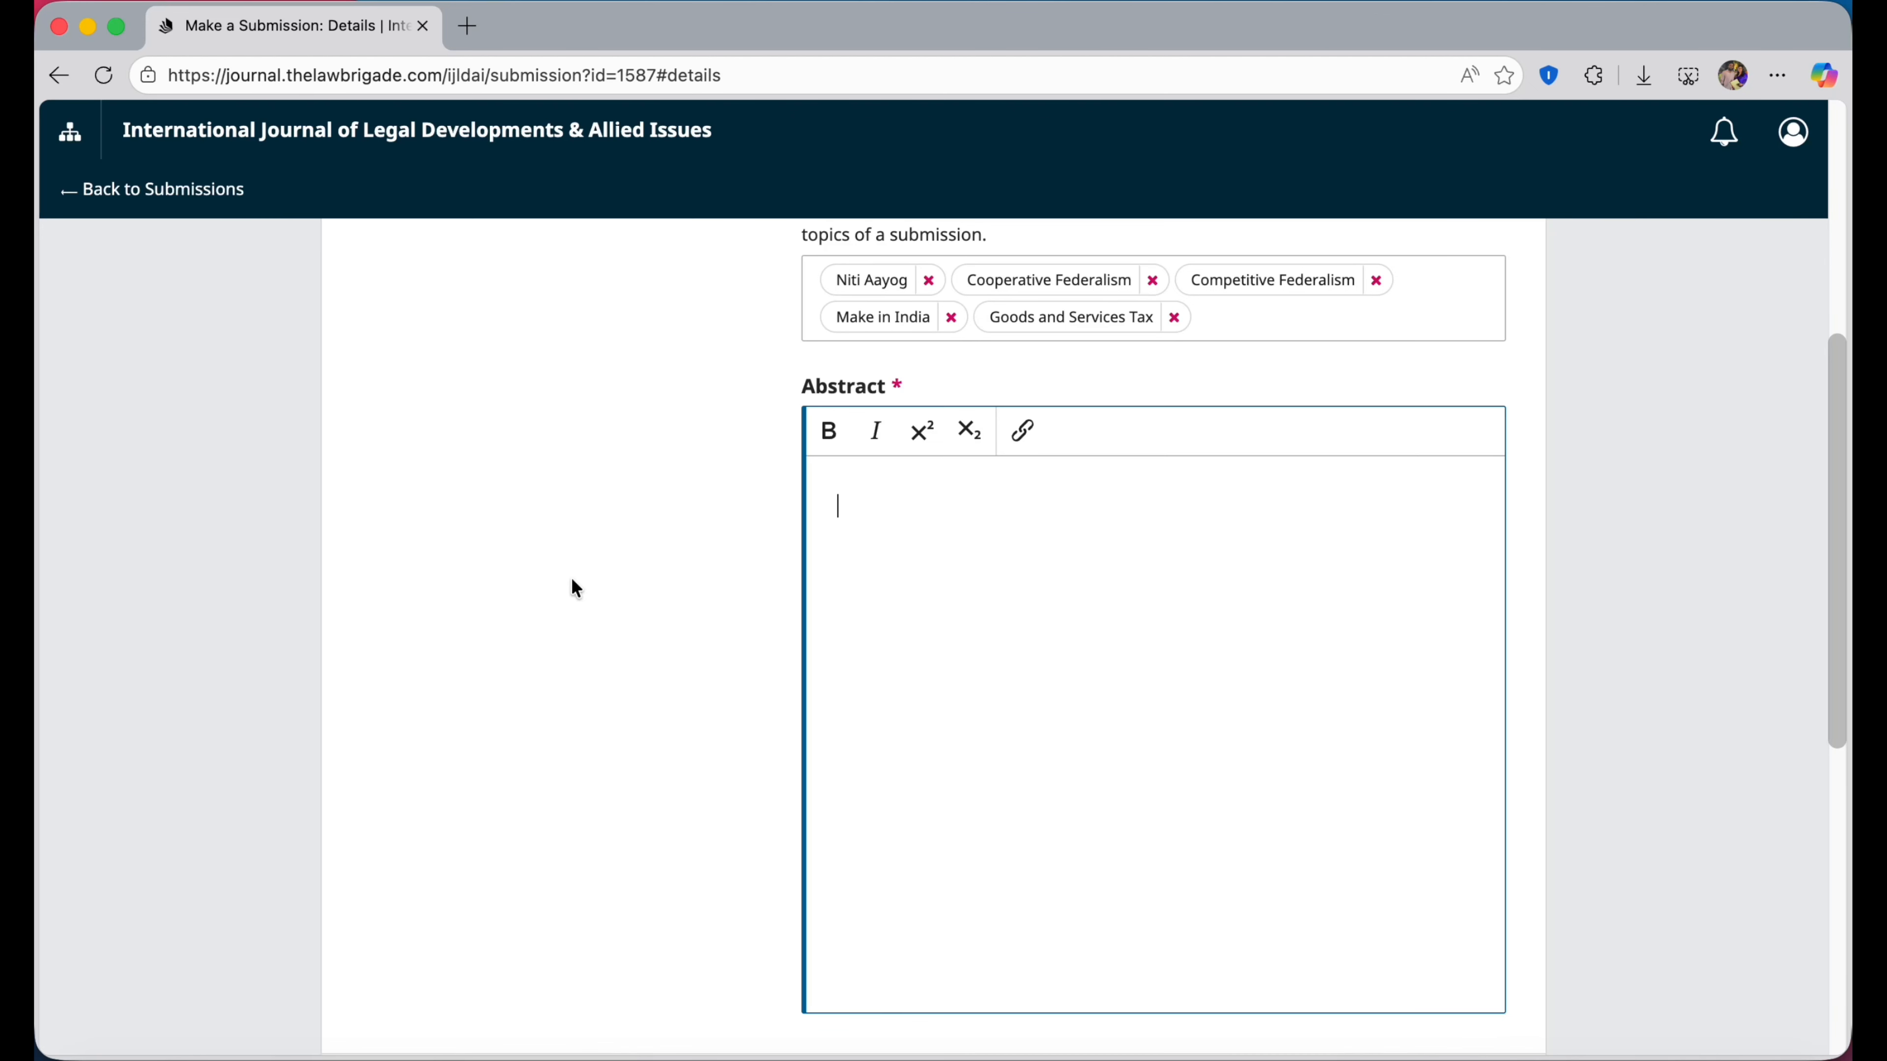
{"action": "right_click", "coordinate": [895, 519]}
{"action": "left_click", "coordinate": [932, 501]}
{"action": "key", "text": "super+Tab"}
{"action": "scroll", "coordinate": [830, 512], "scroll_direction": "up", "scroll_amount": 5}
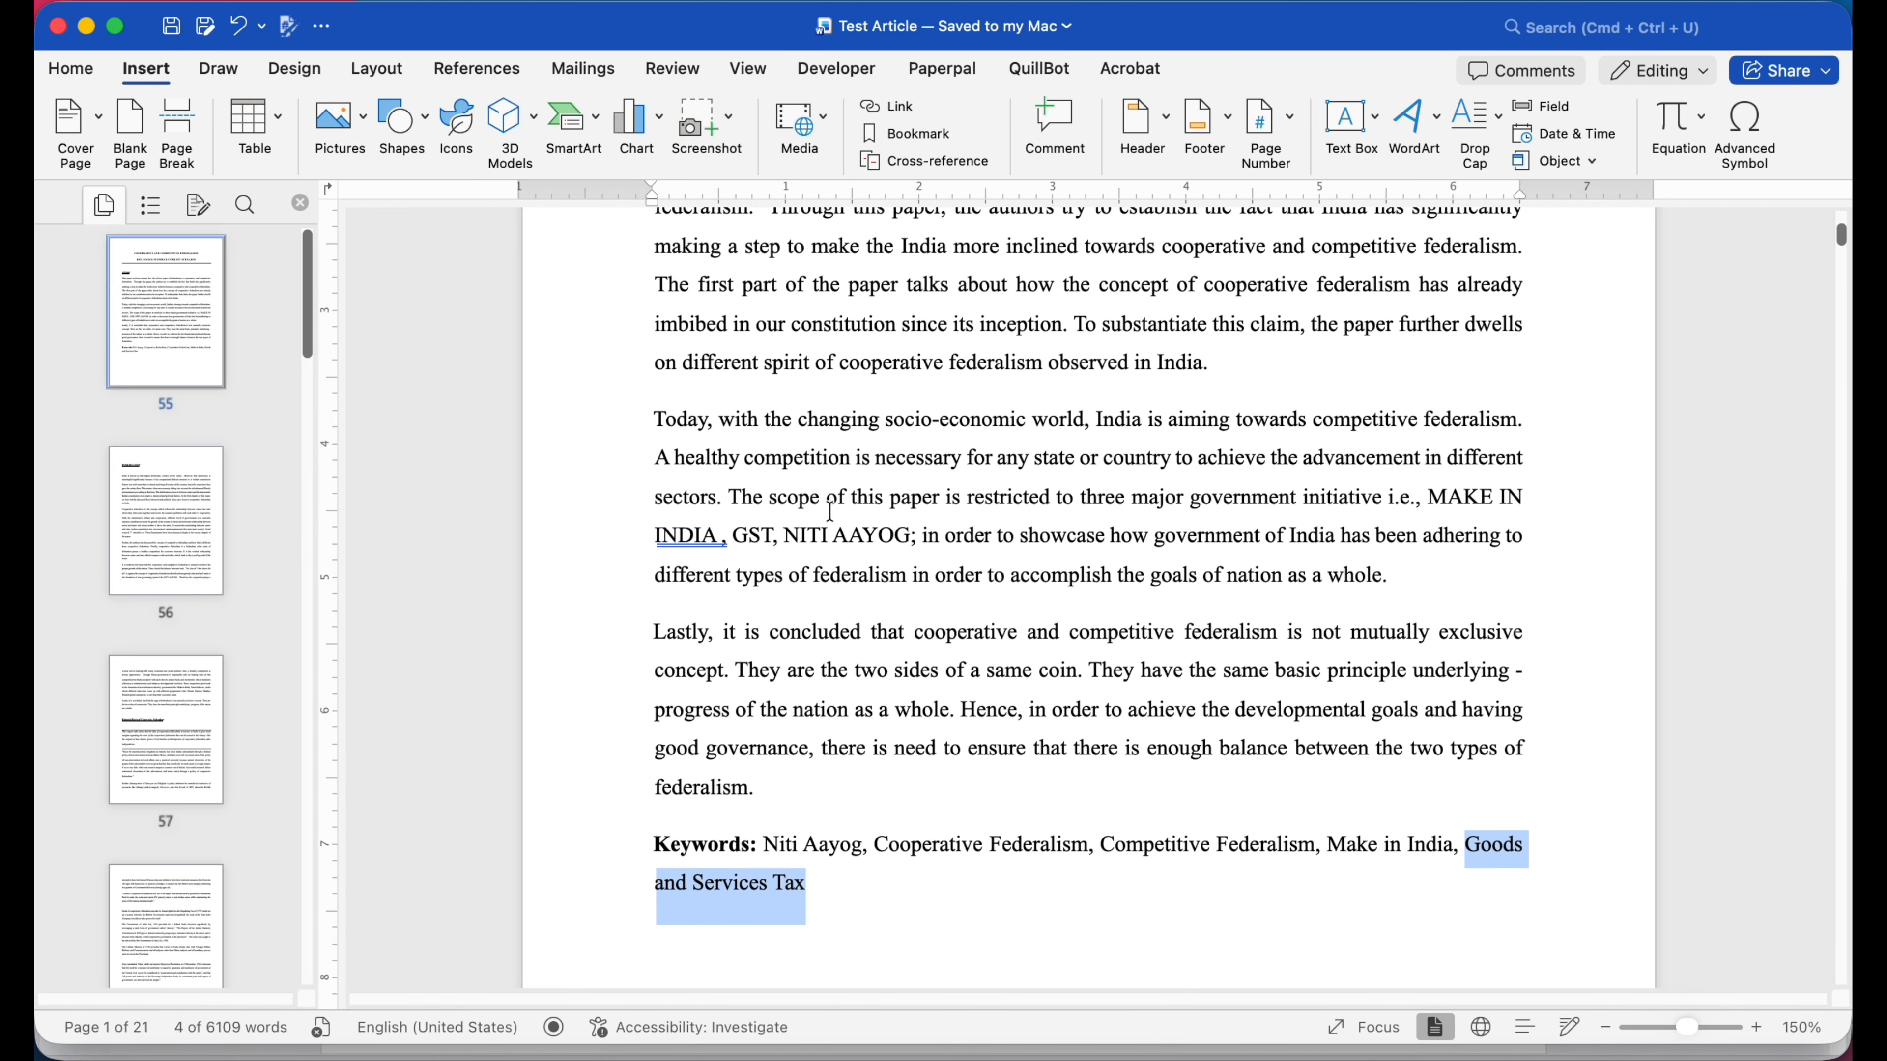
{"action": "scroll", "coordinate": [704, 359], "scroll_direction": "up", "scroll_amount": 1}
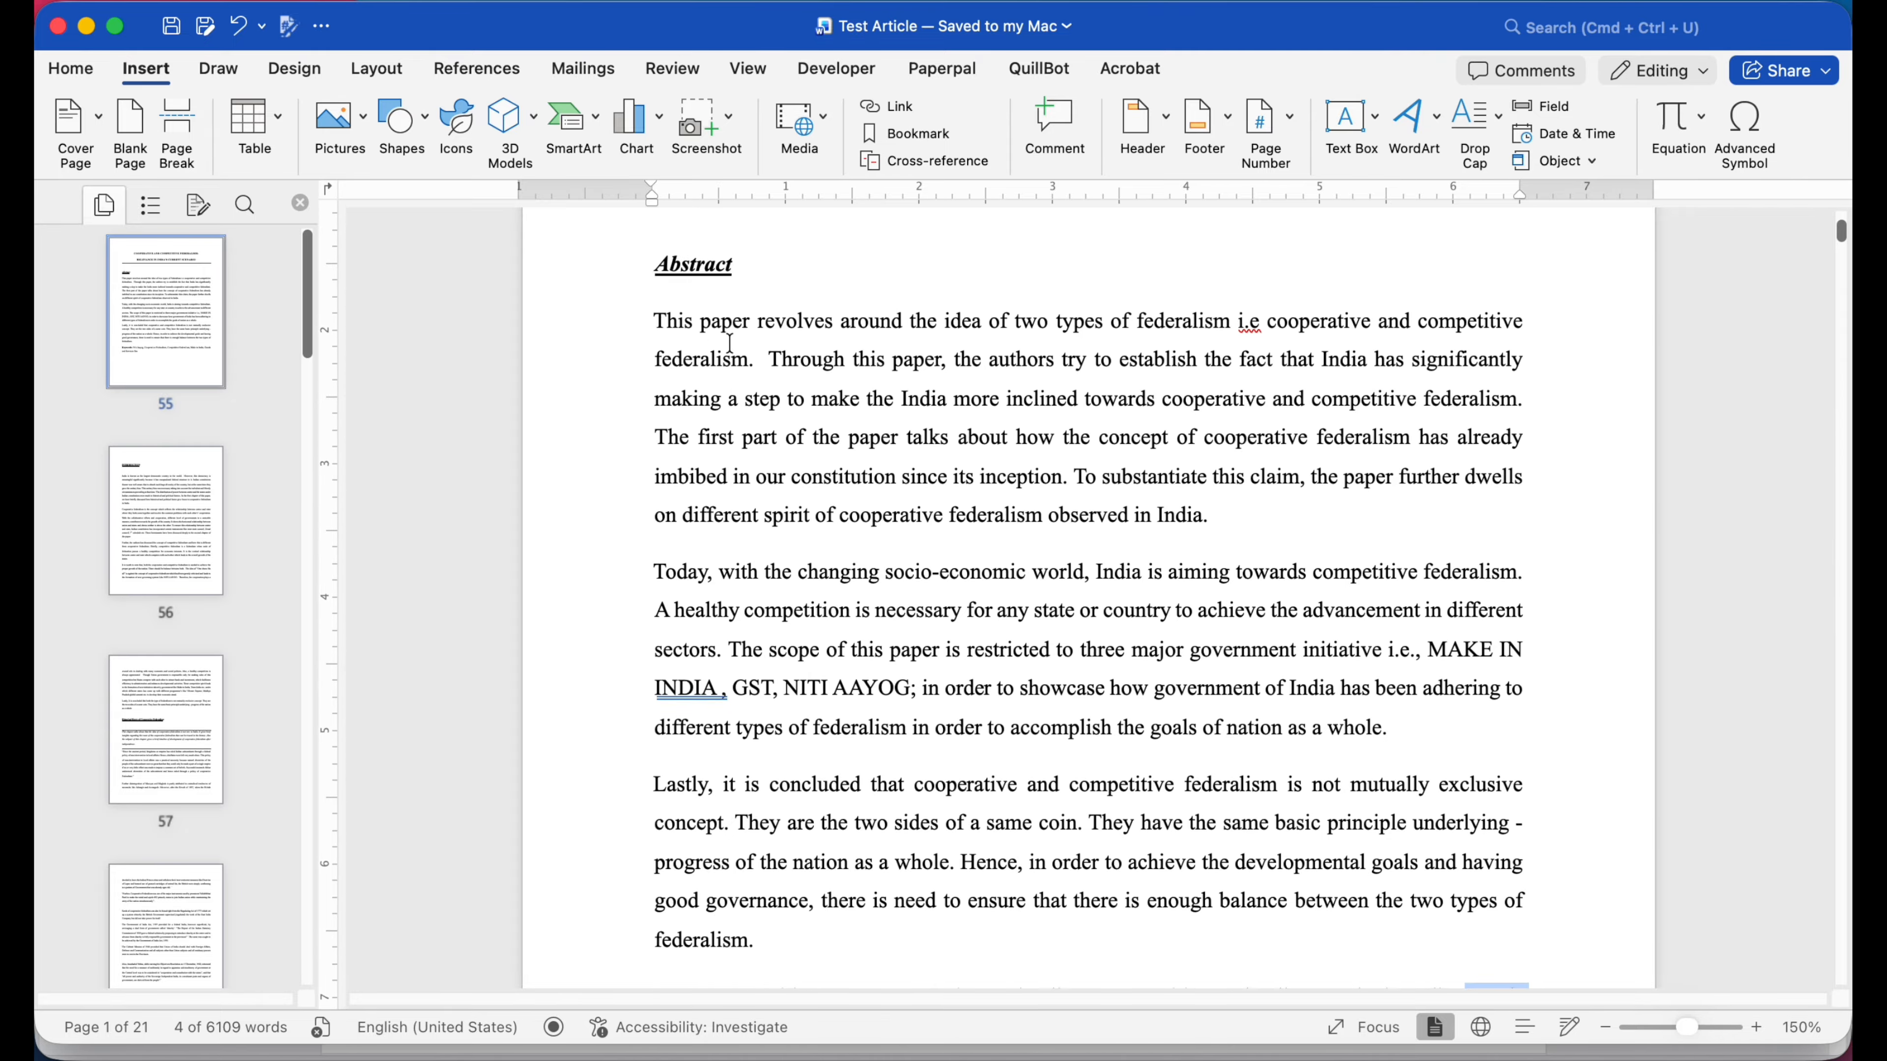
{"action": "left_click_drag", "start_coordinate": [652, 261], "coordinate": [735, 267]}
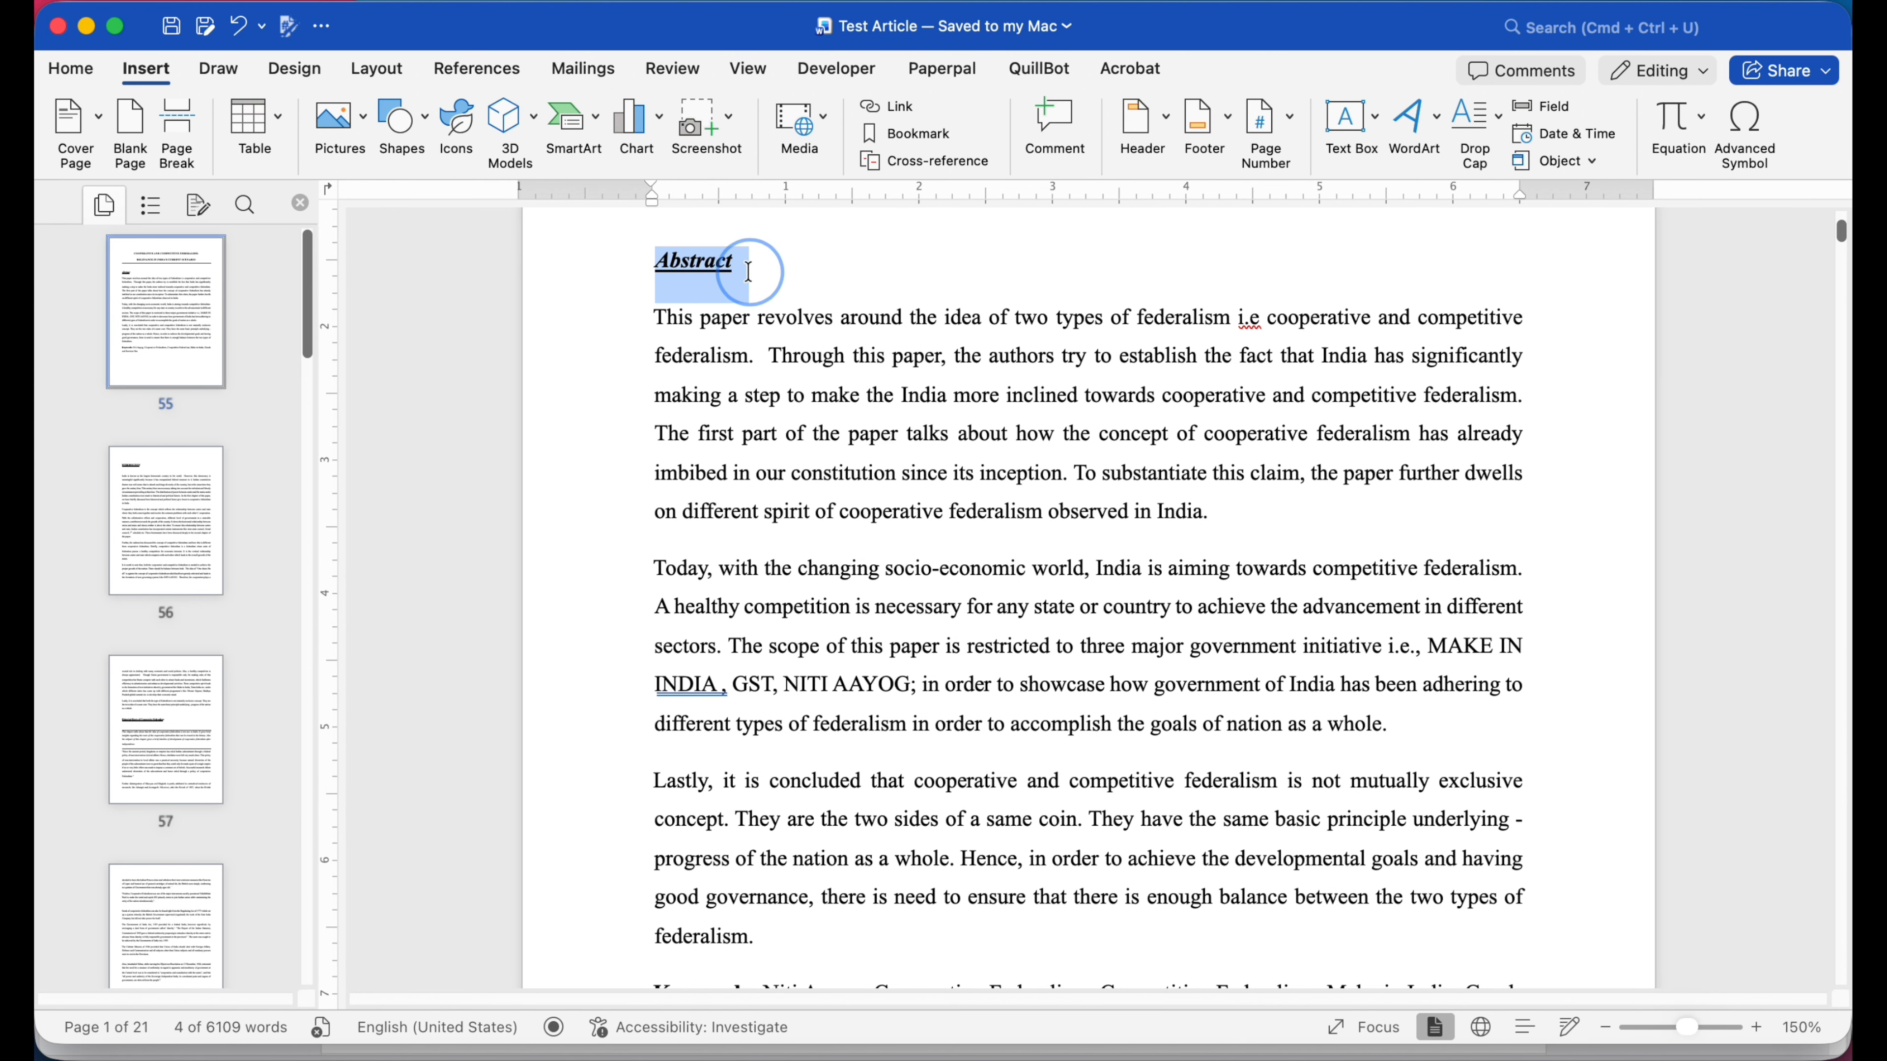
{"action": "left_click", "coordinate": [780, 345]}
{"action": "scroll", "coordinate": [780, 344], "scroll_direction": "down", "scroll_amount": 2}
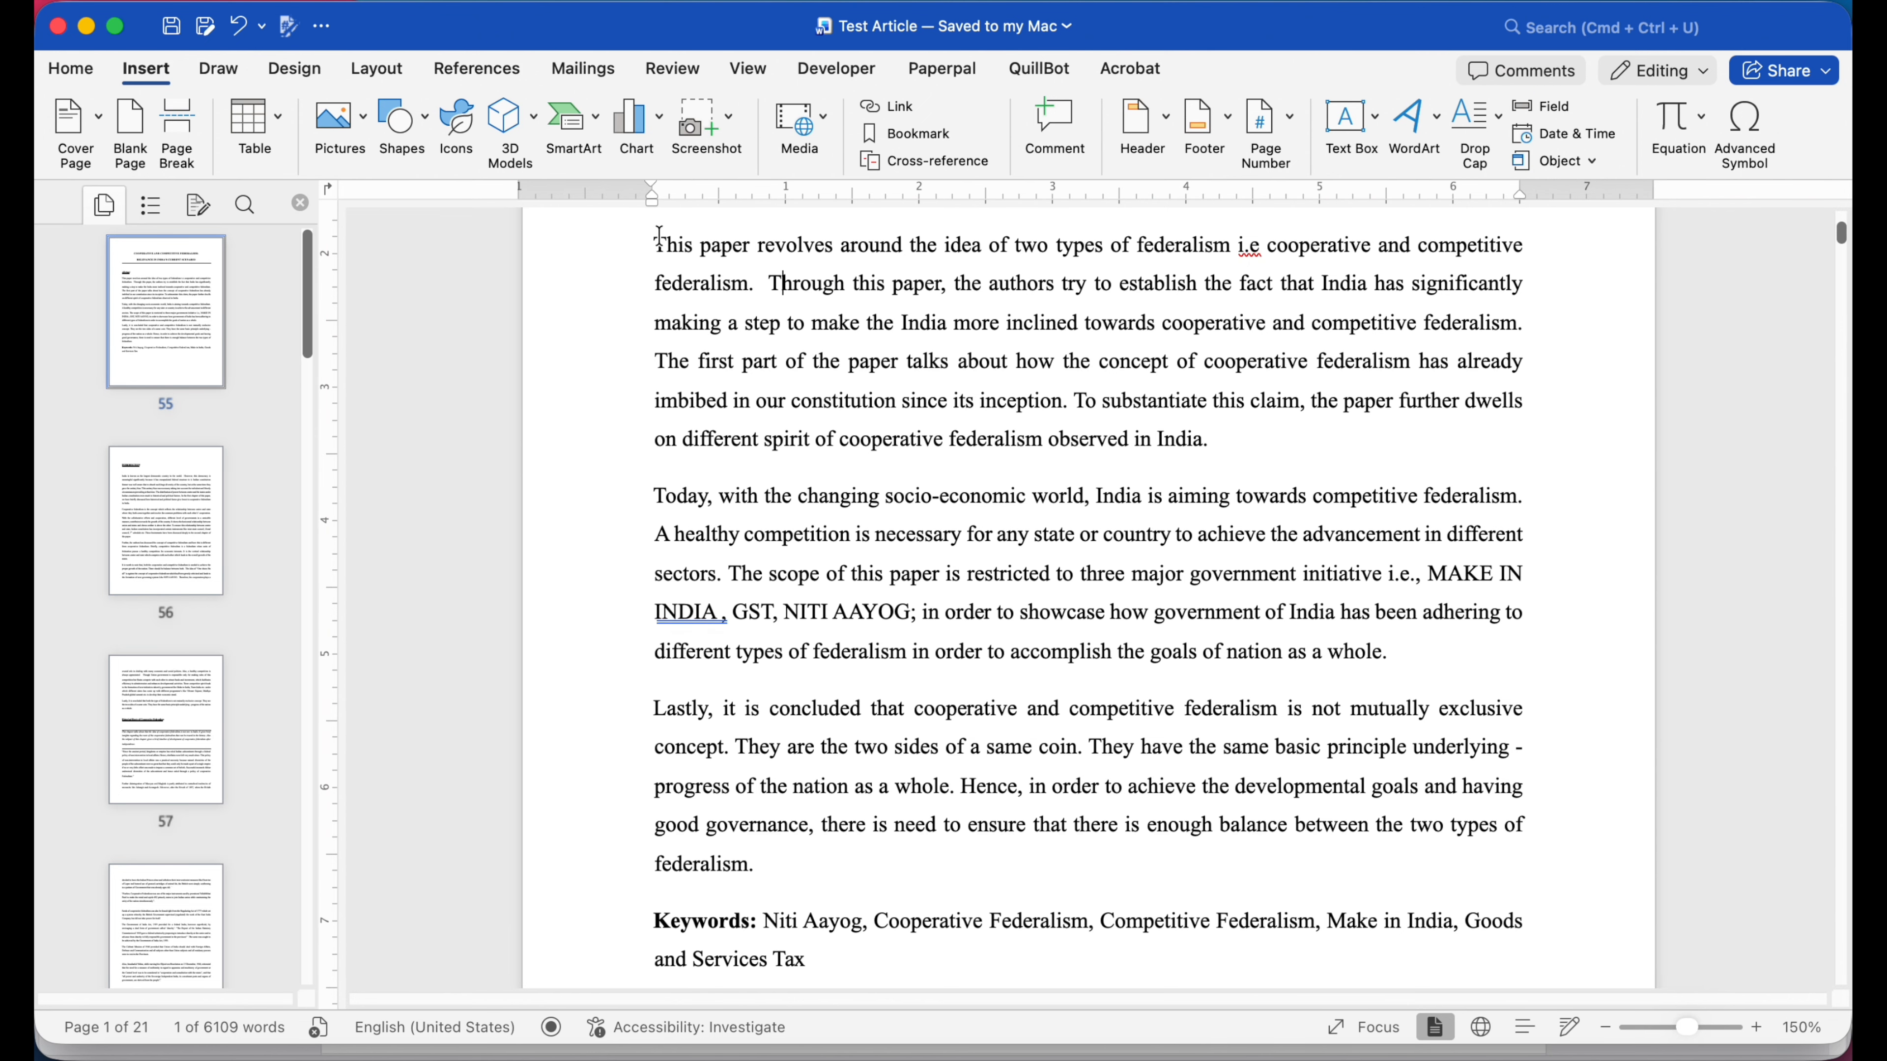
{"action": "left_click_drag", "start_coordinate": [653, 242], "coordinate": [985, 861]}
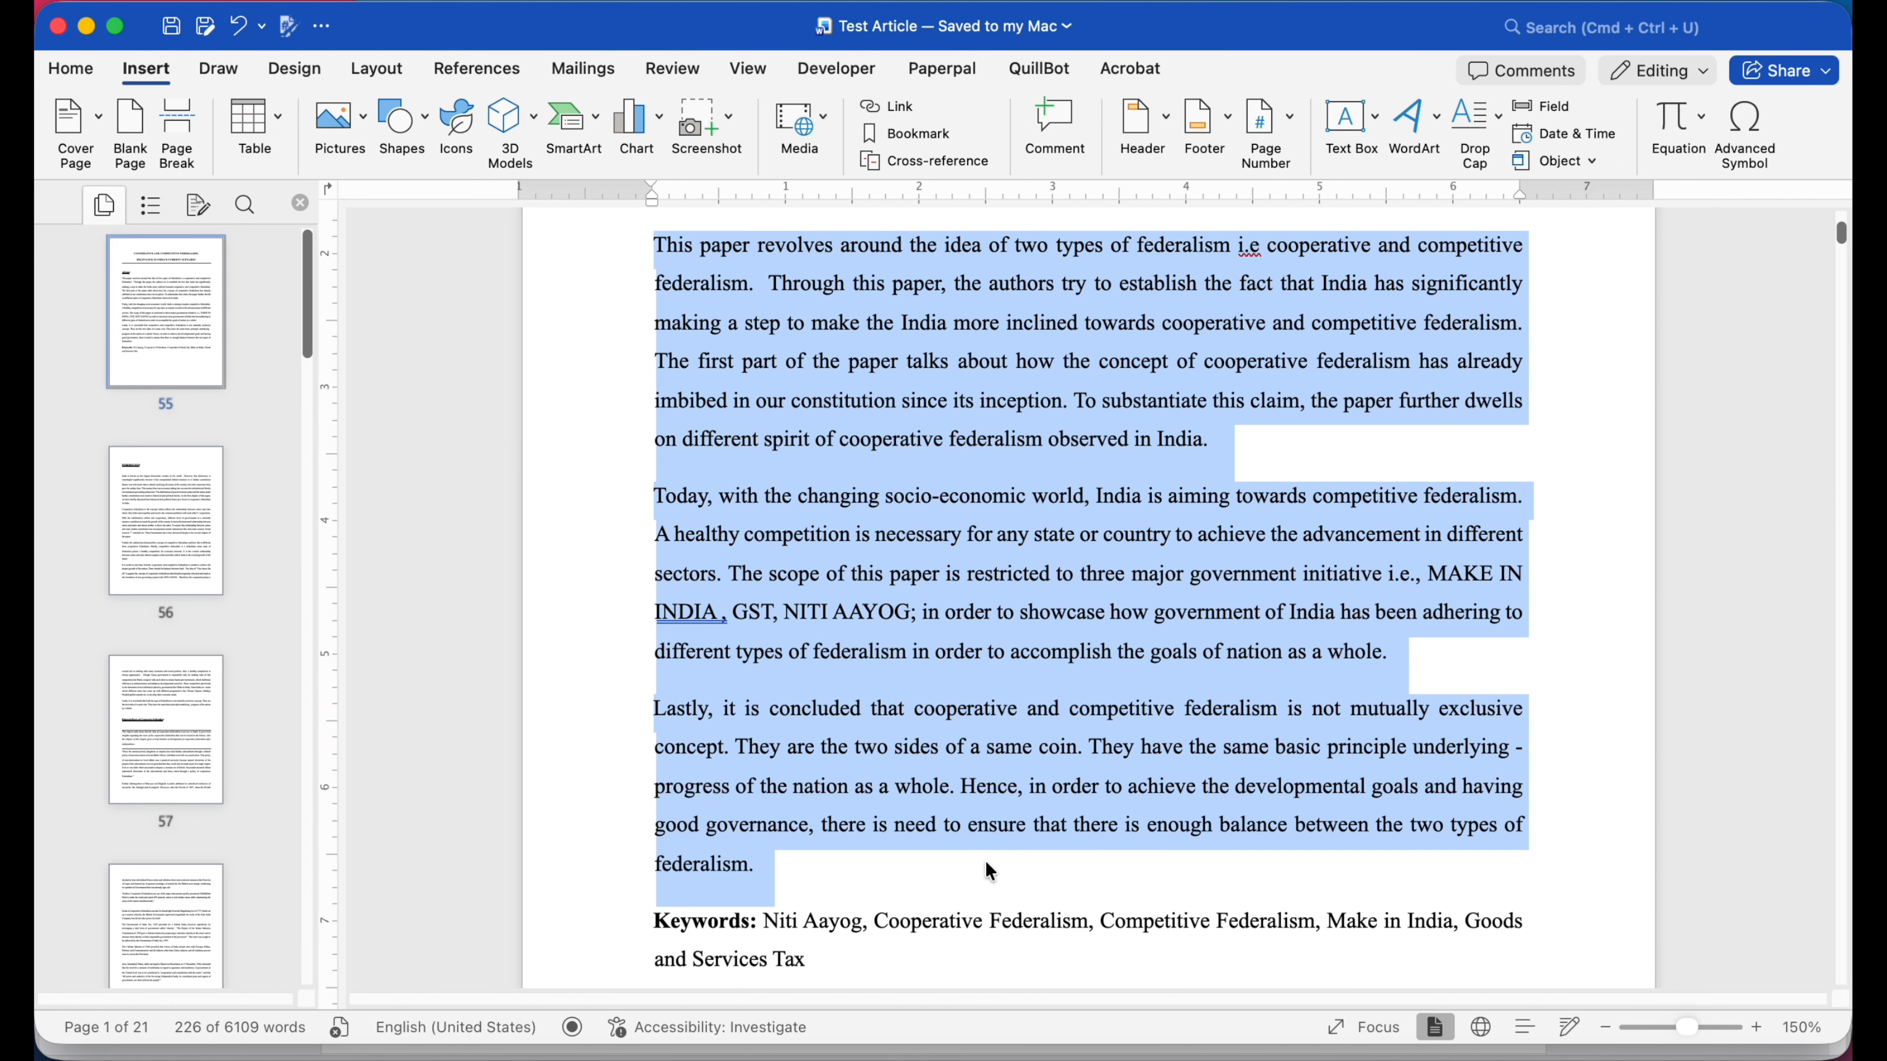
{"action": "key", "text": "super+Tab"}
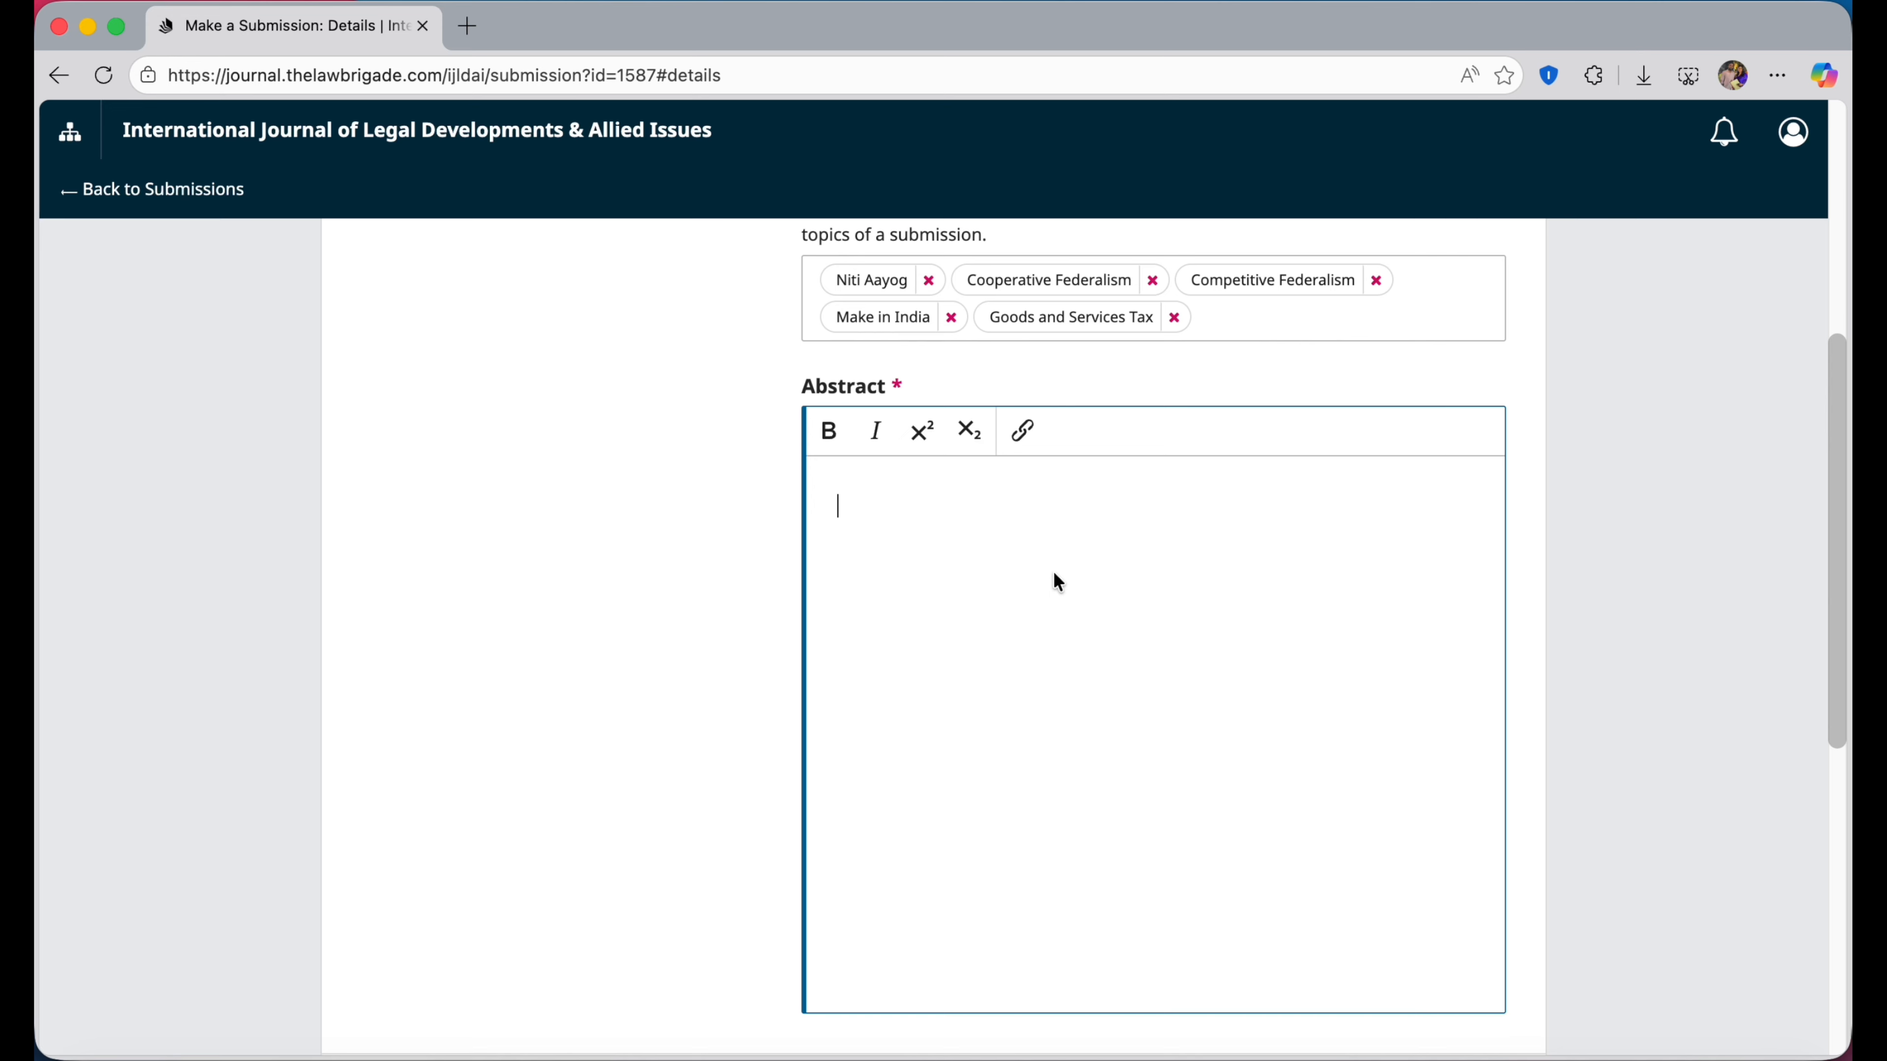
{"action": "key", "text": "super+v"}
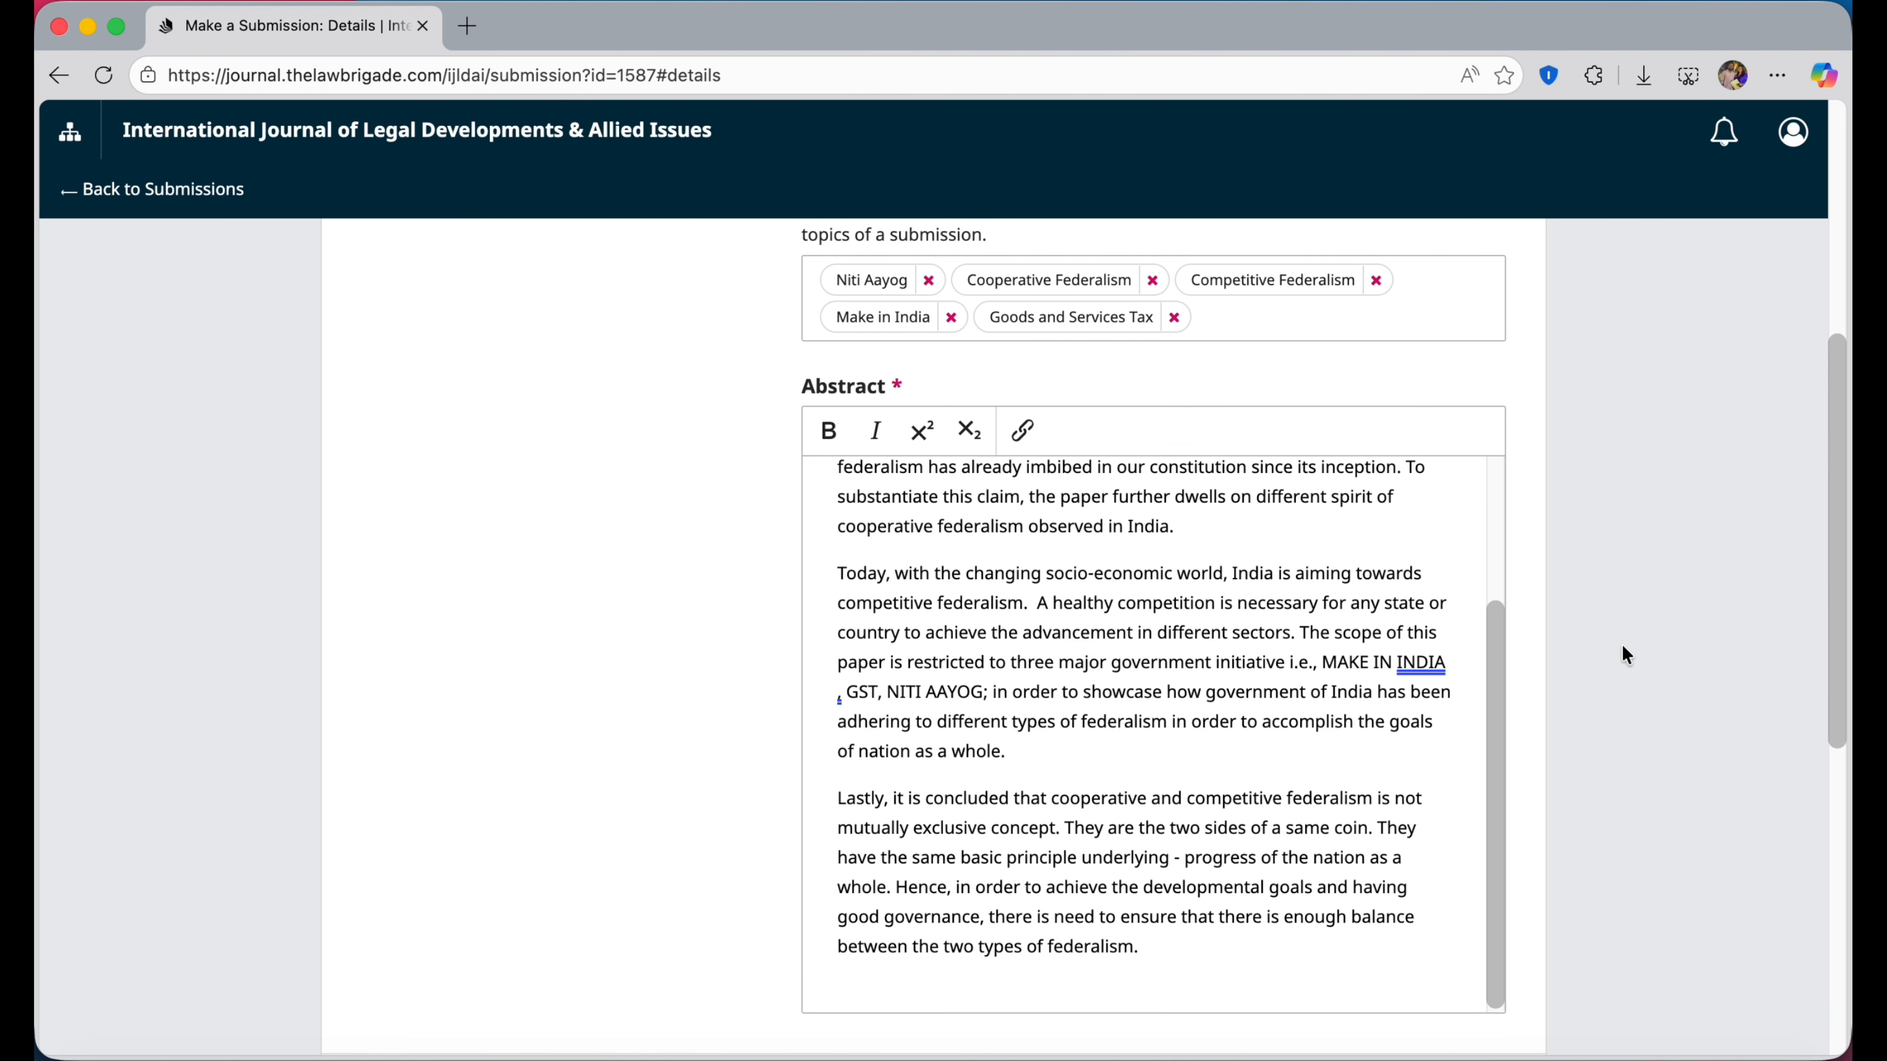
Look through the Word article up to its last pages for the footnotes to use in the form's References field.
{"action": "scroll", "coordinate": [1622, 656], "scroll_direction": "down", "scroll_amount": 10}
{"action": "left_click", "coordinate": [1078, 541]}
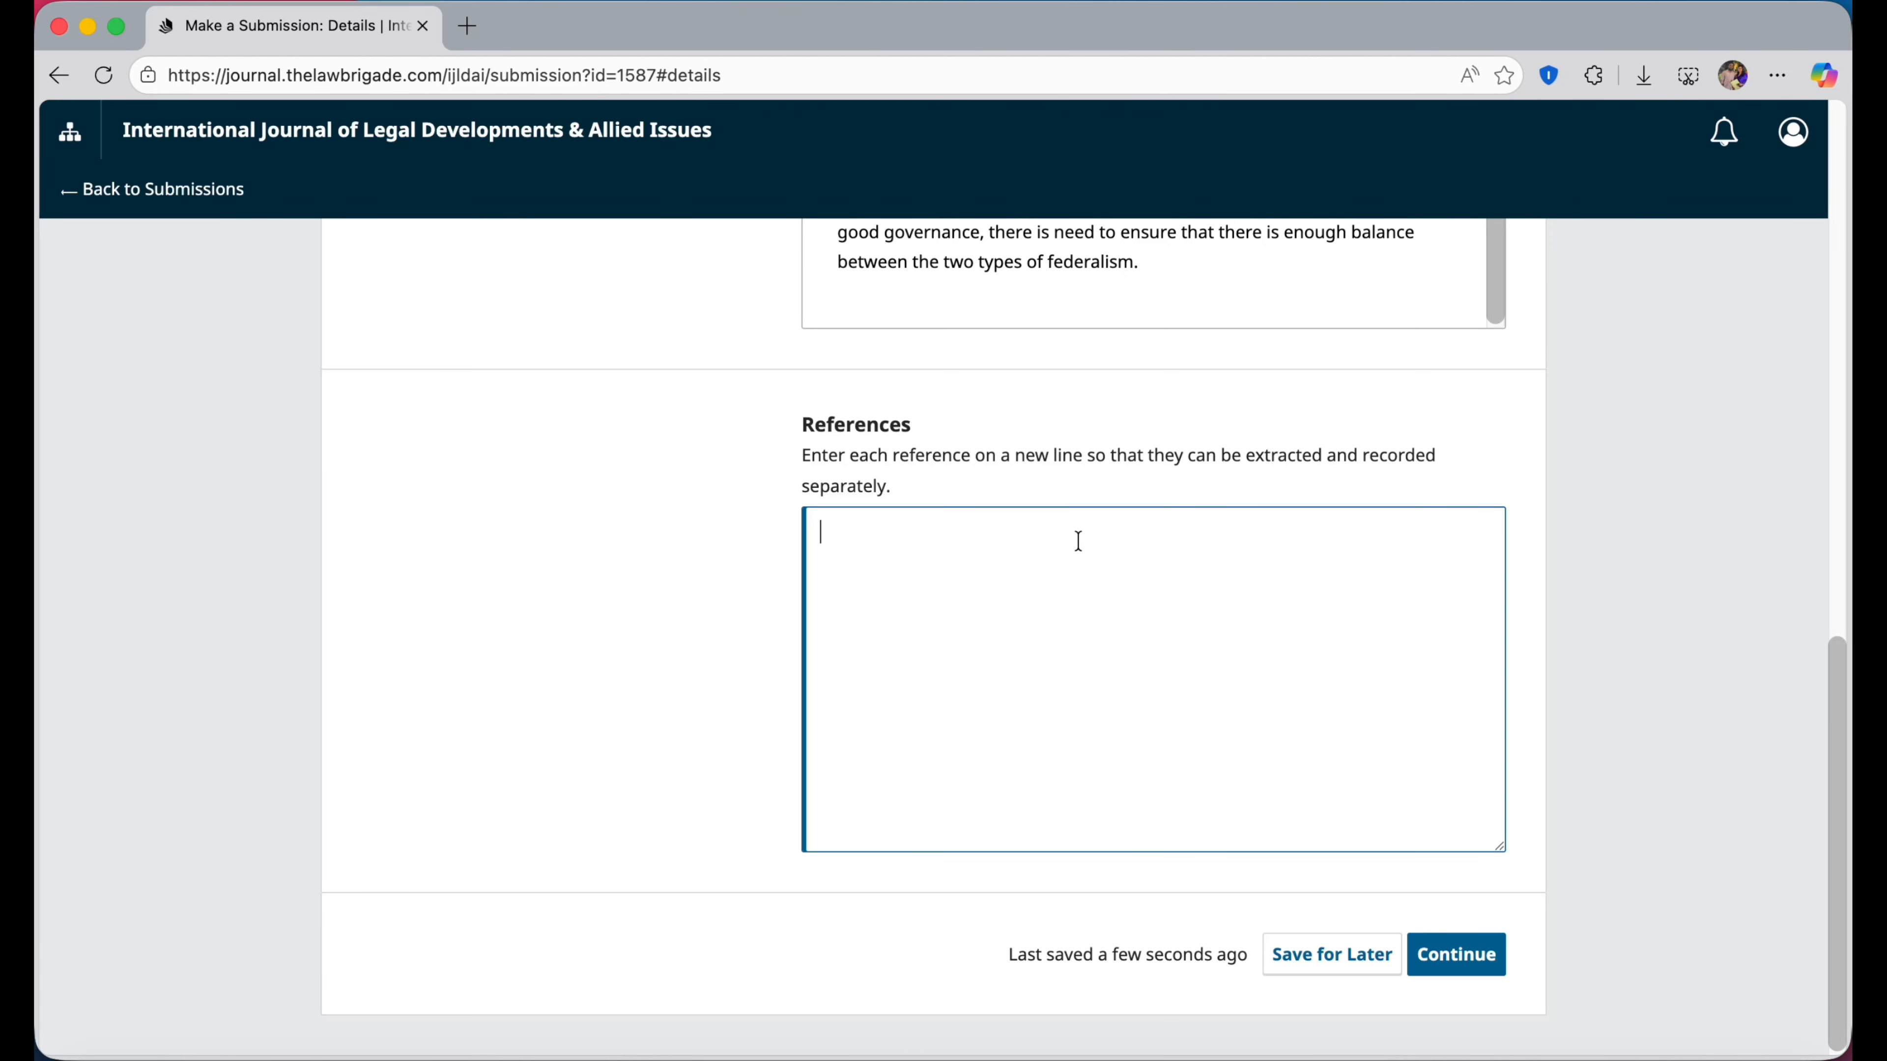
{"action": "key", "text": "super+Tab"}
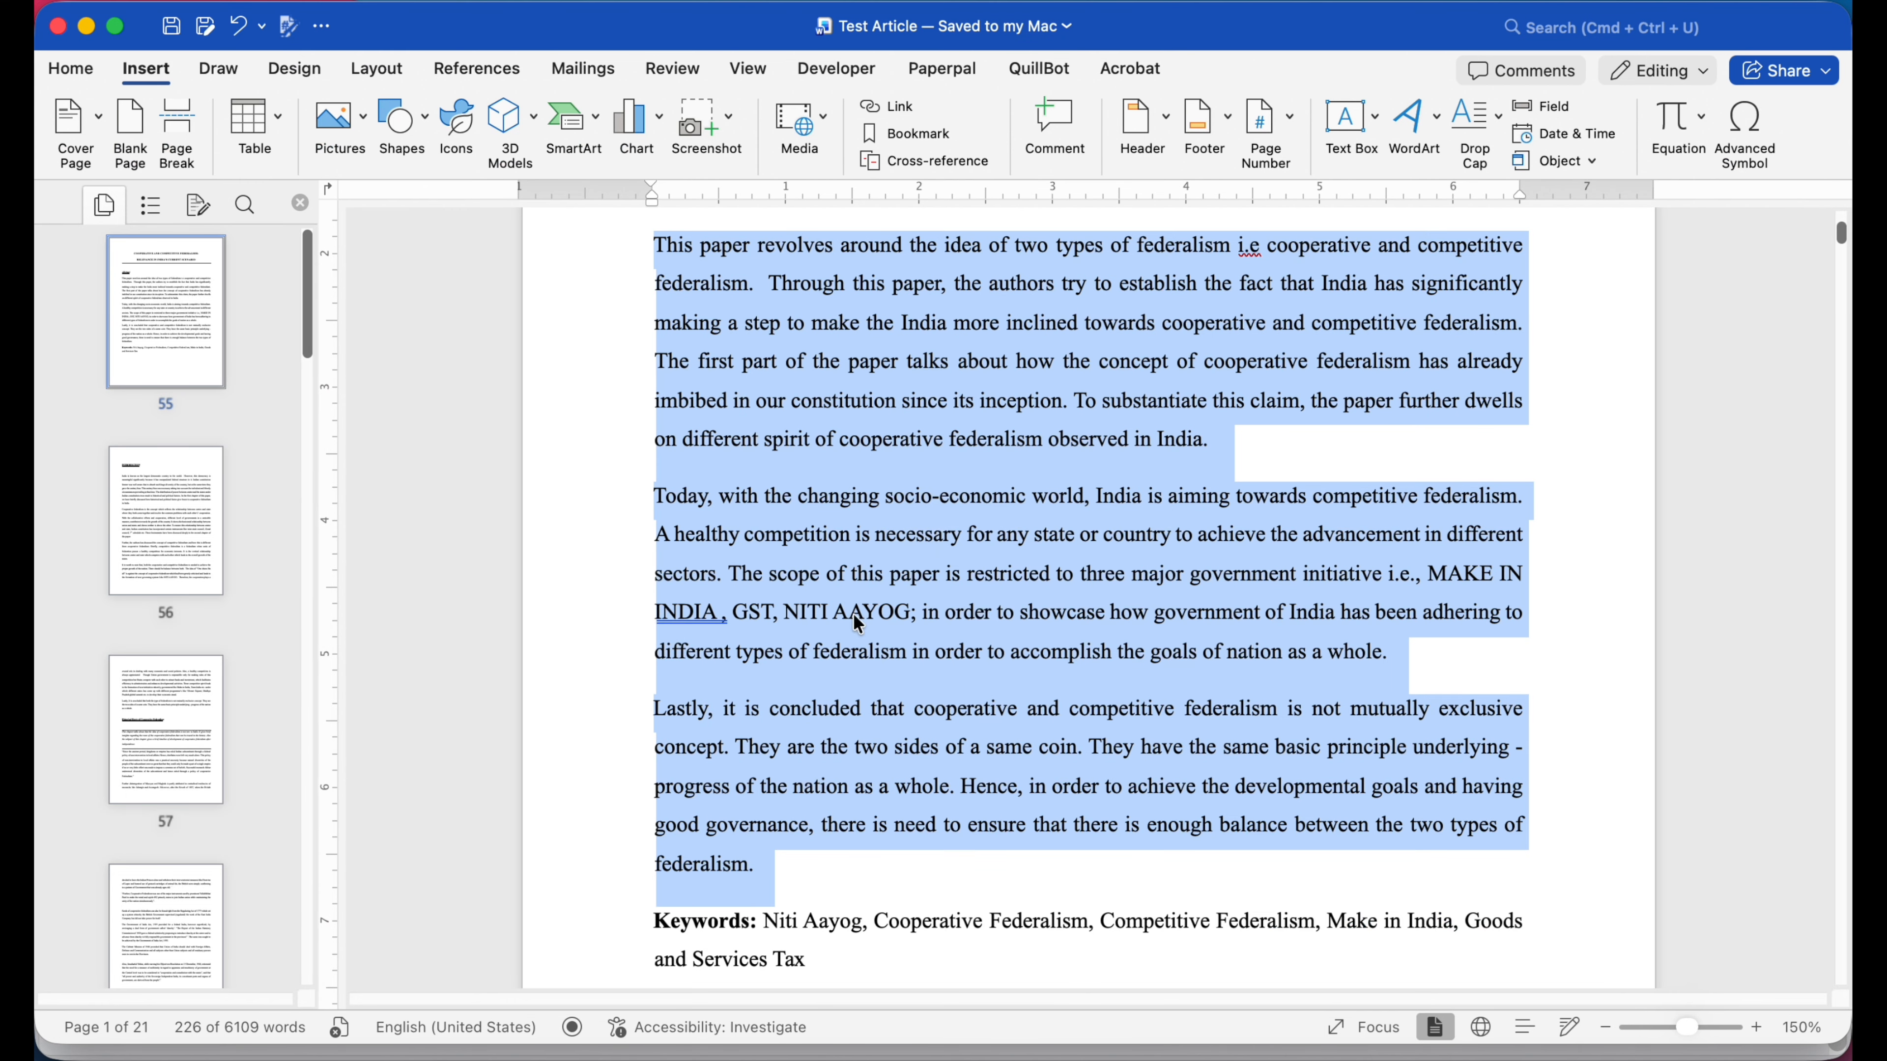
{"action": "scroll", "coordinate": [982, 723], "scroll_direction": "down", "scroll_amount": 15}
{"action": "scroll", "coordinate": [982, 723], "scroll_direction": "down", "scroll_amount": 20}
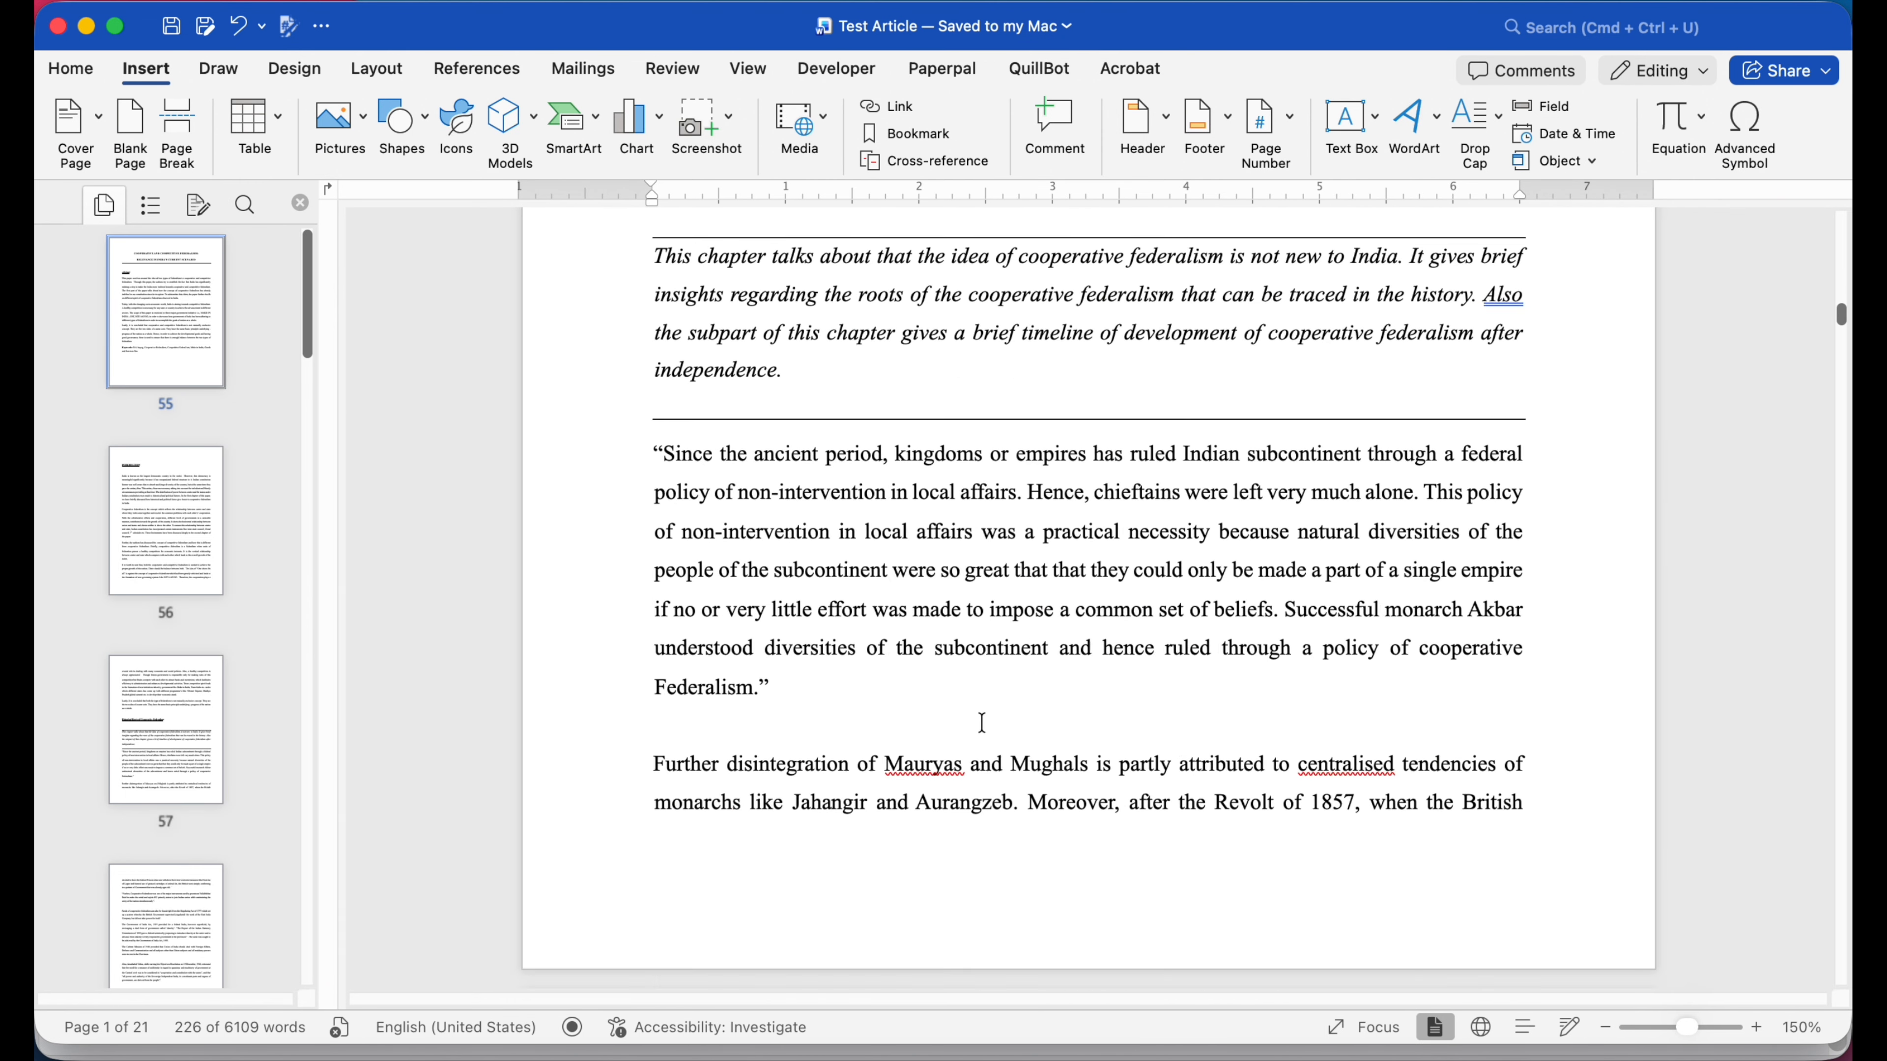
{"action": "scroll", "coordinate": [981, 723], "scroll_direction": "up", "scroll_amount": 15}
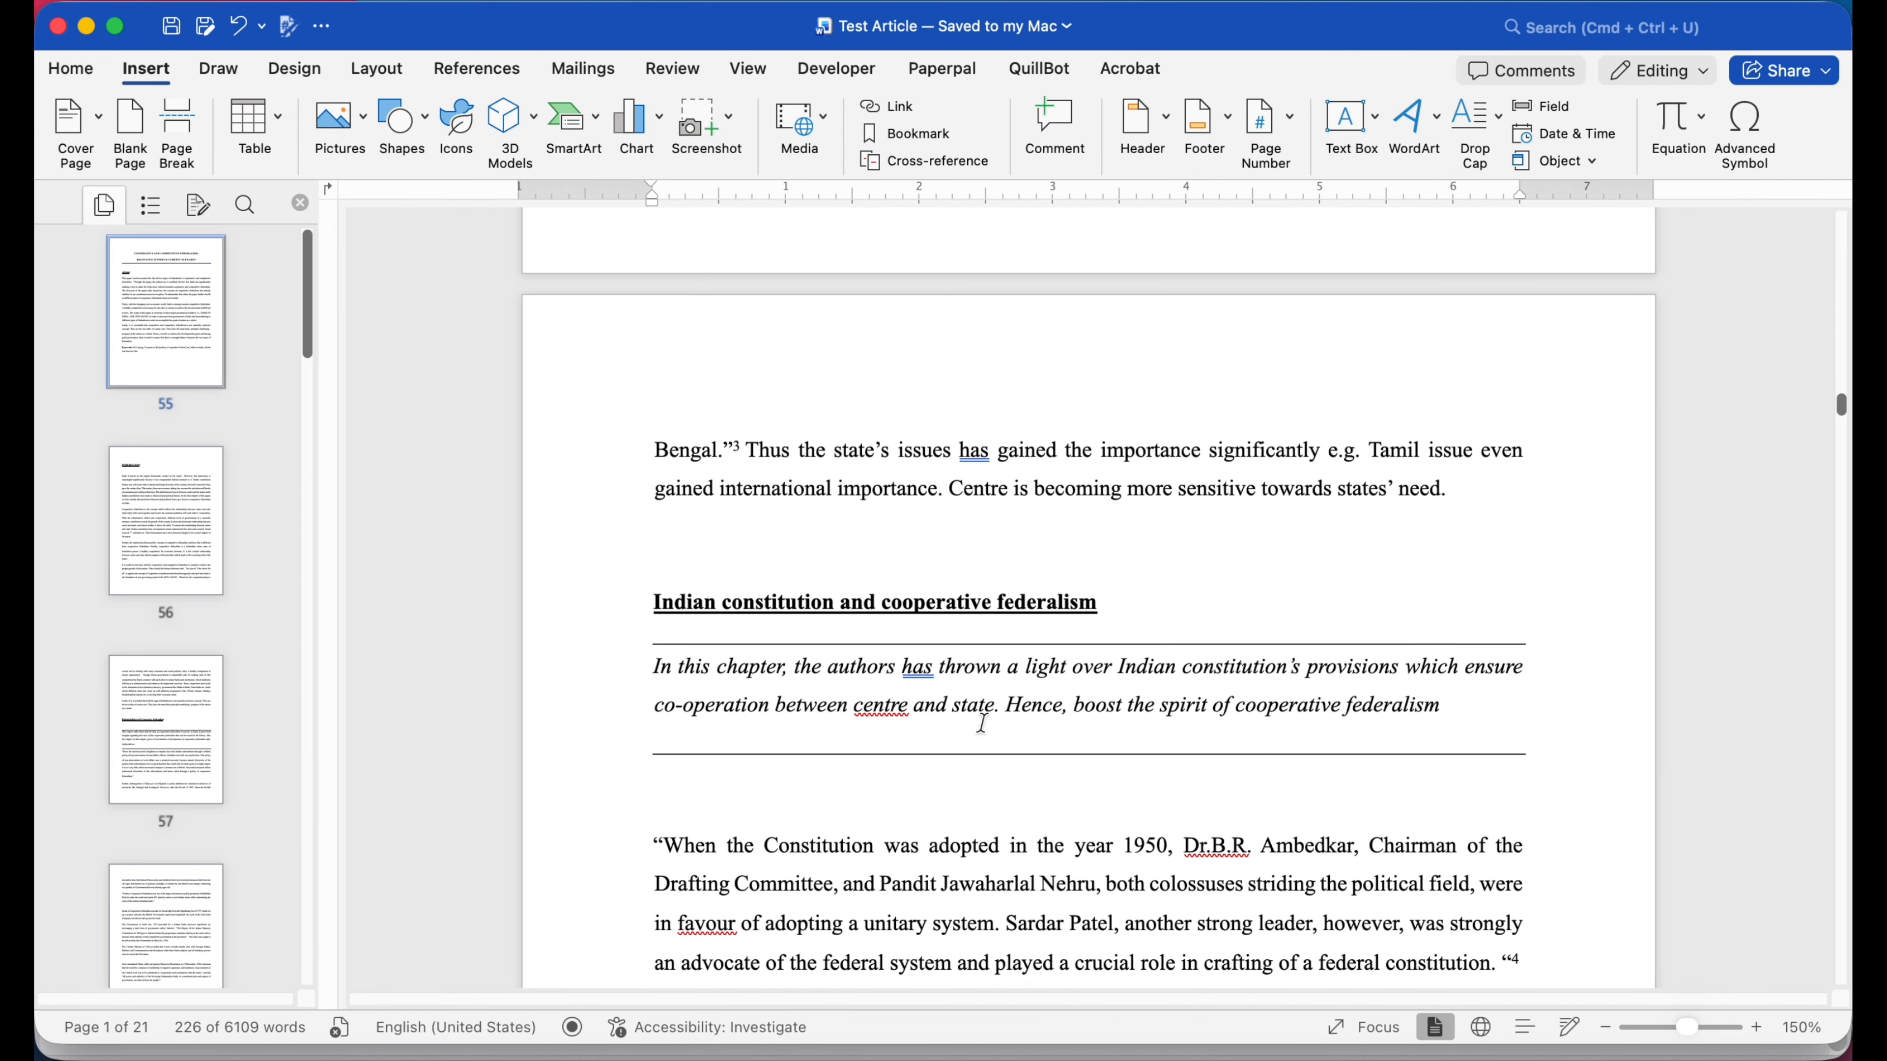
{"action": "scroll", "coordinate": [981, 723], "scroll_direction": "down", "scroll_amount": 12}
{"action": "scroll", "coordinate": [981, 723], "scroll_direction": "down", "scroll_amount": 10}
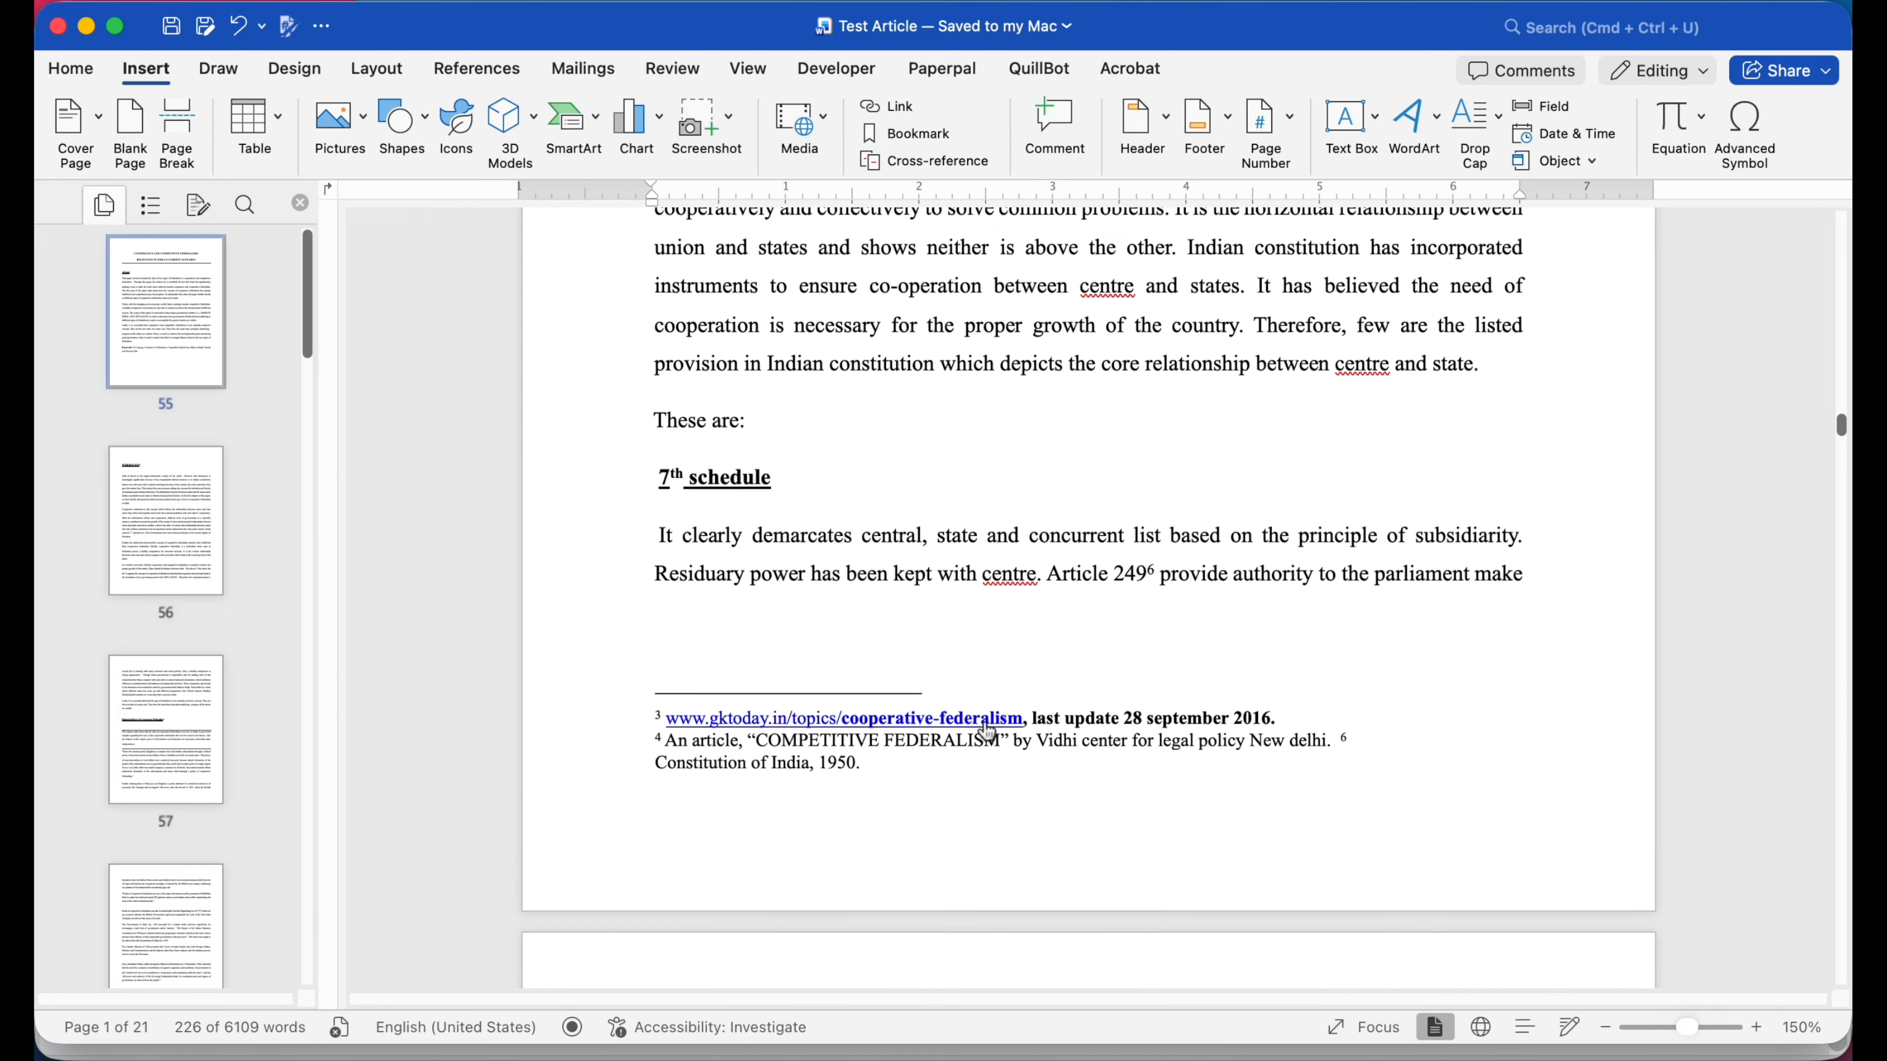
{"action": "left_click", "coordinate": [771, 582]}
{"action": "scroll", "coordinate": [916, 632], "scroll_direction": "down", "scroll_amount": 20}
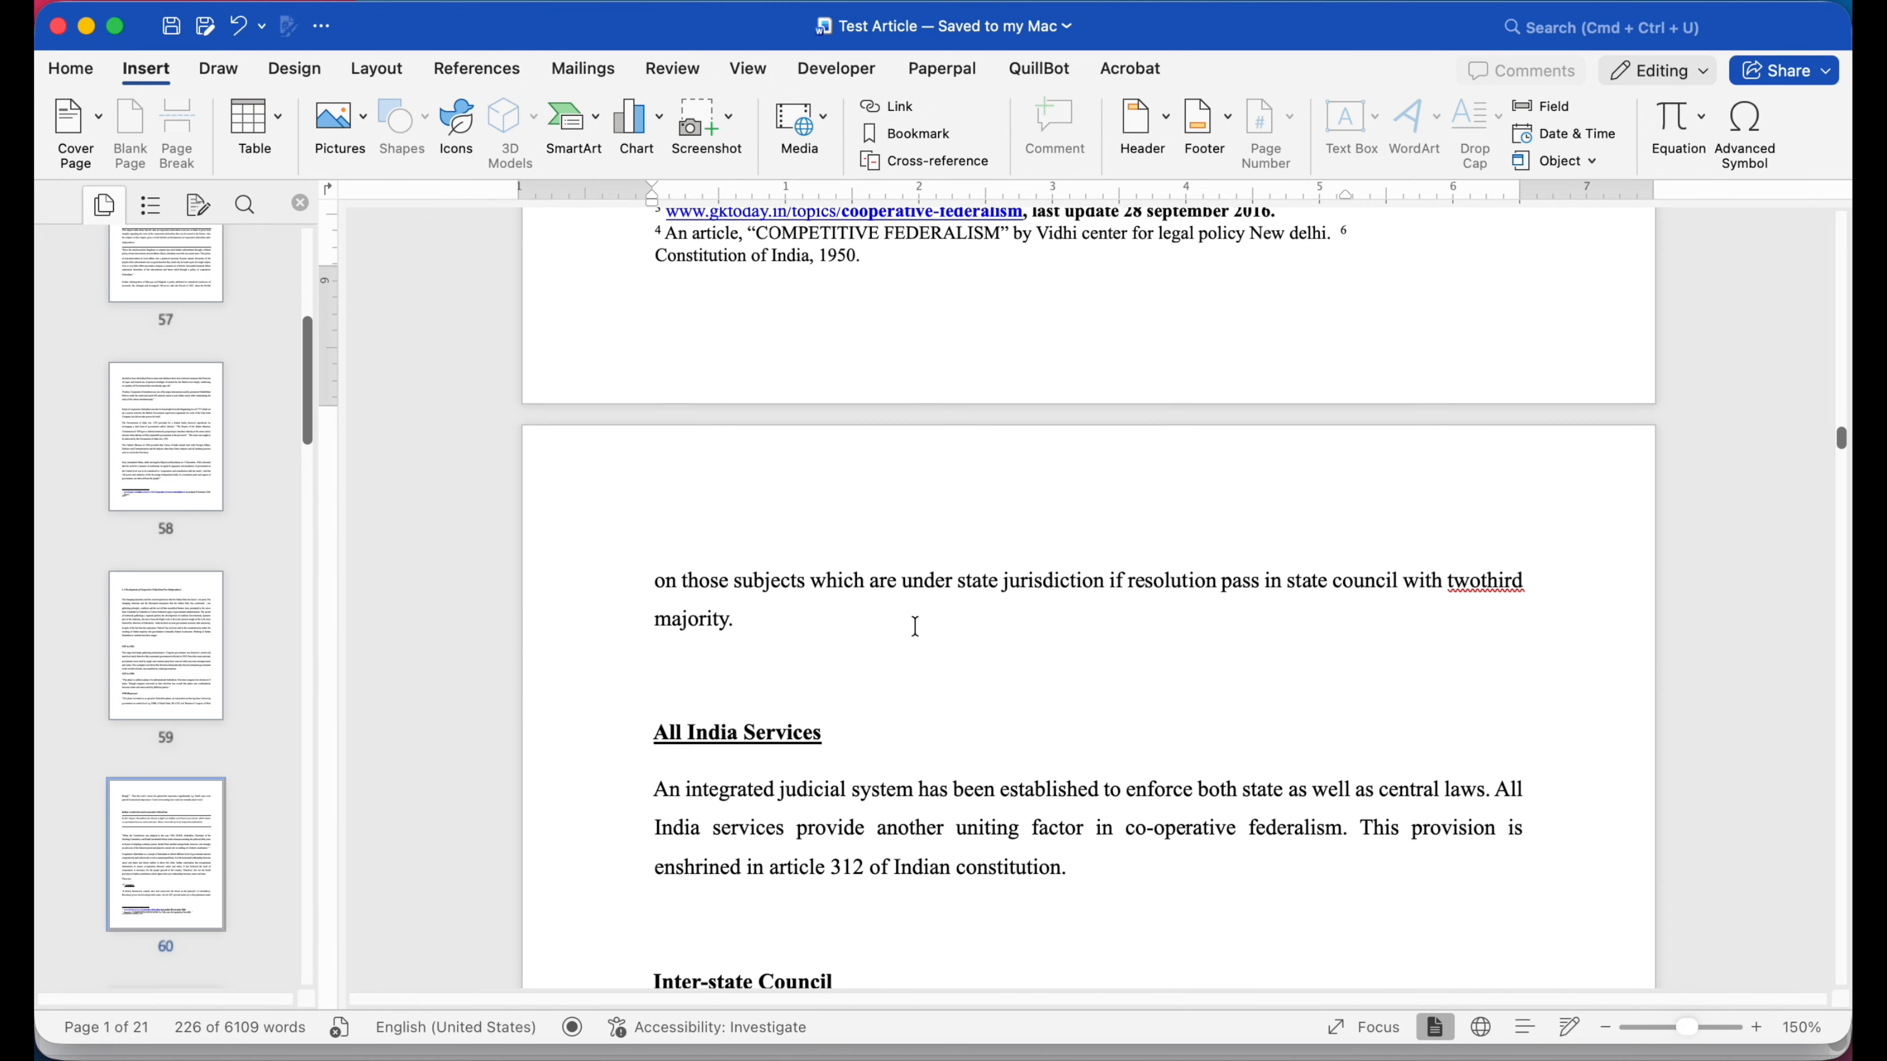
{"action": "scroll", "coordinate": [916, 628], "scroll_direction": "down", "scroll_amount": 1}
{"action": "scroll", "coordinate": [915, 627], "scroll_direction": "down", "scroll_amount": 20}
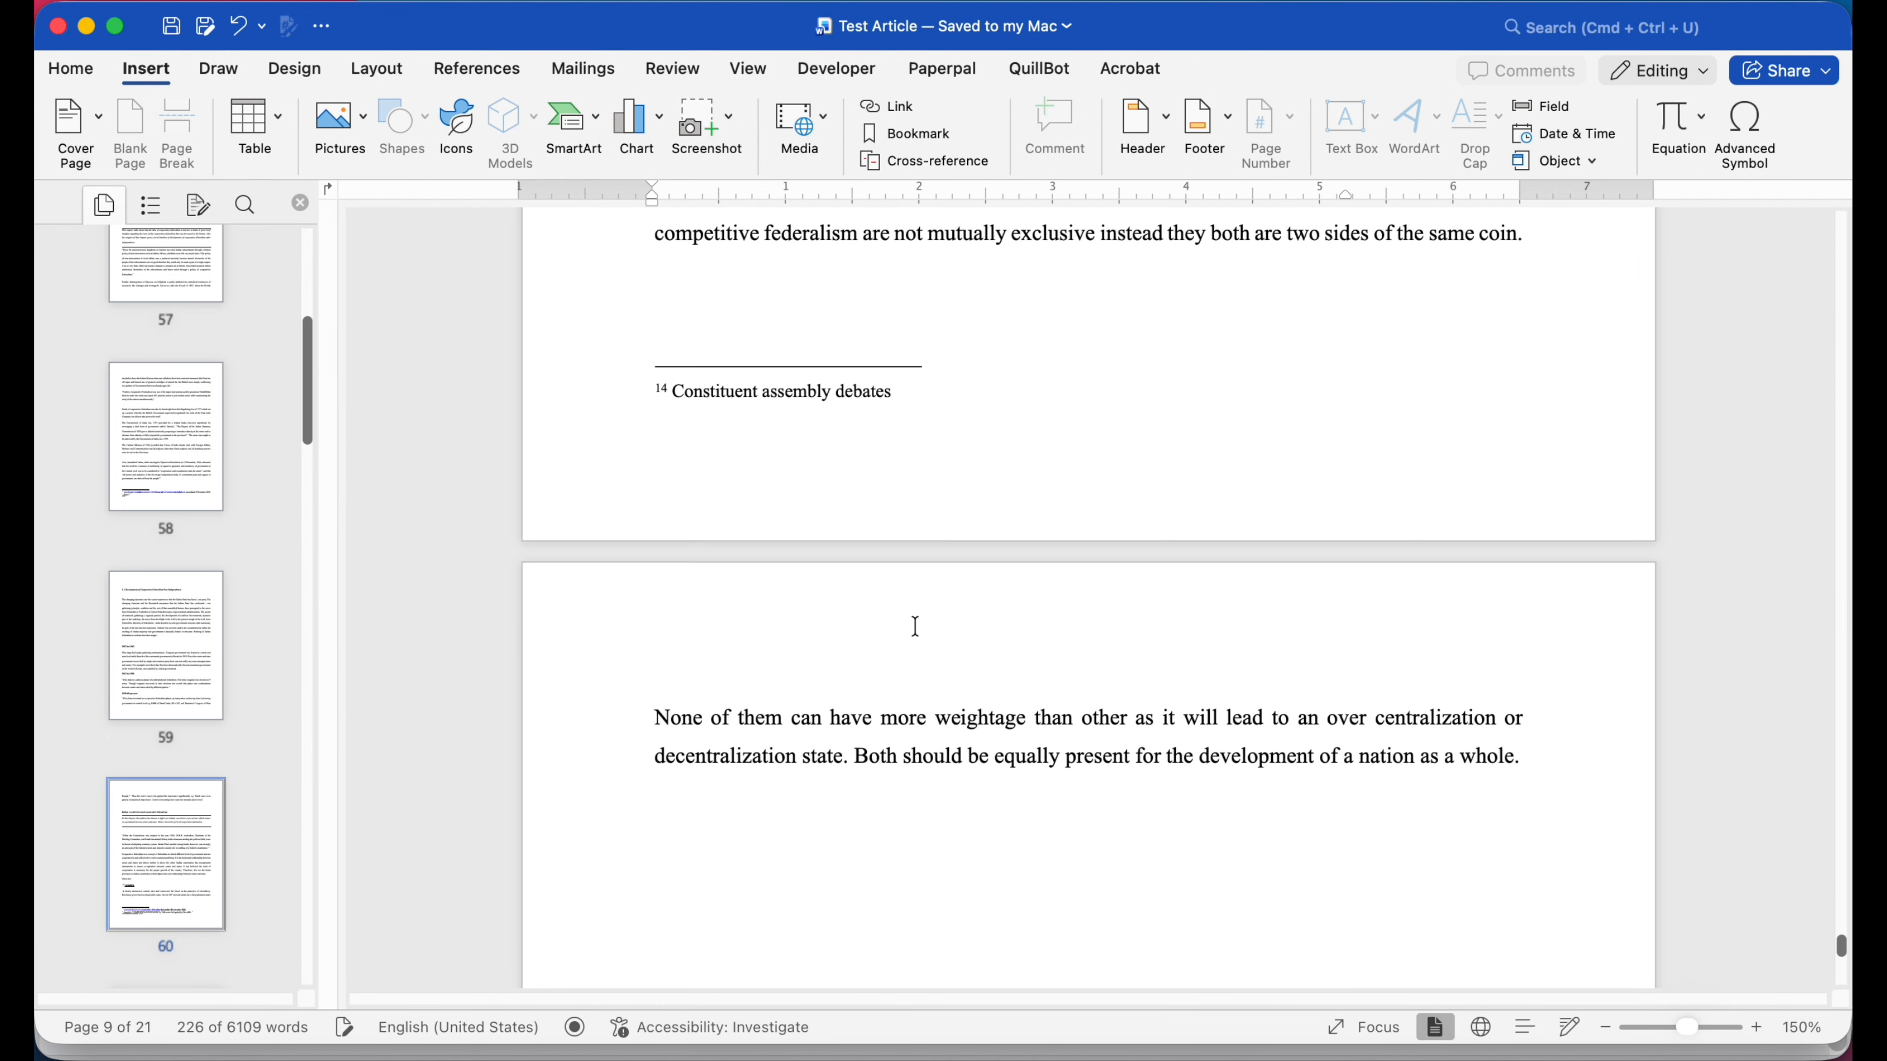
{"action": "scroll", "coordinate": [915, 627], "scroll_direction": "up", "scroll_amount": 20}
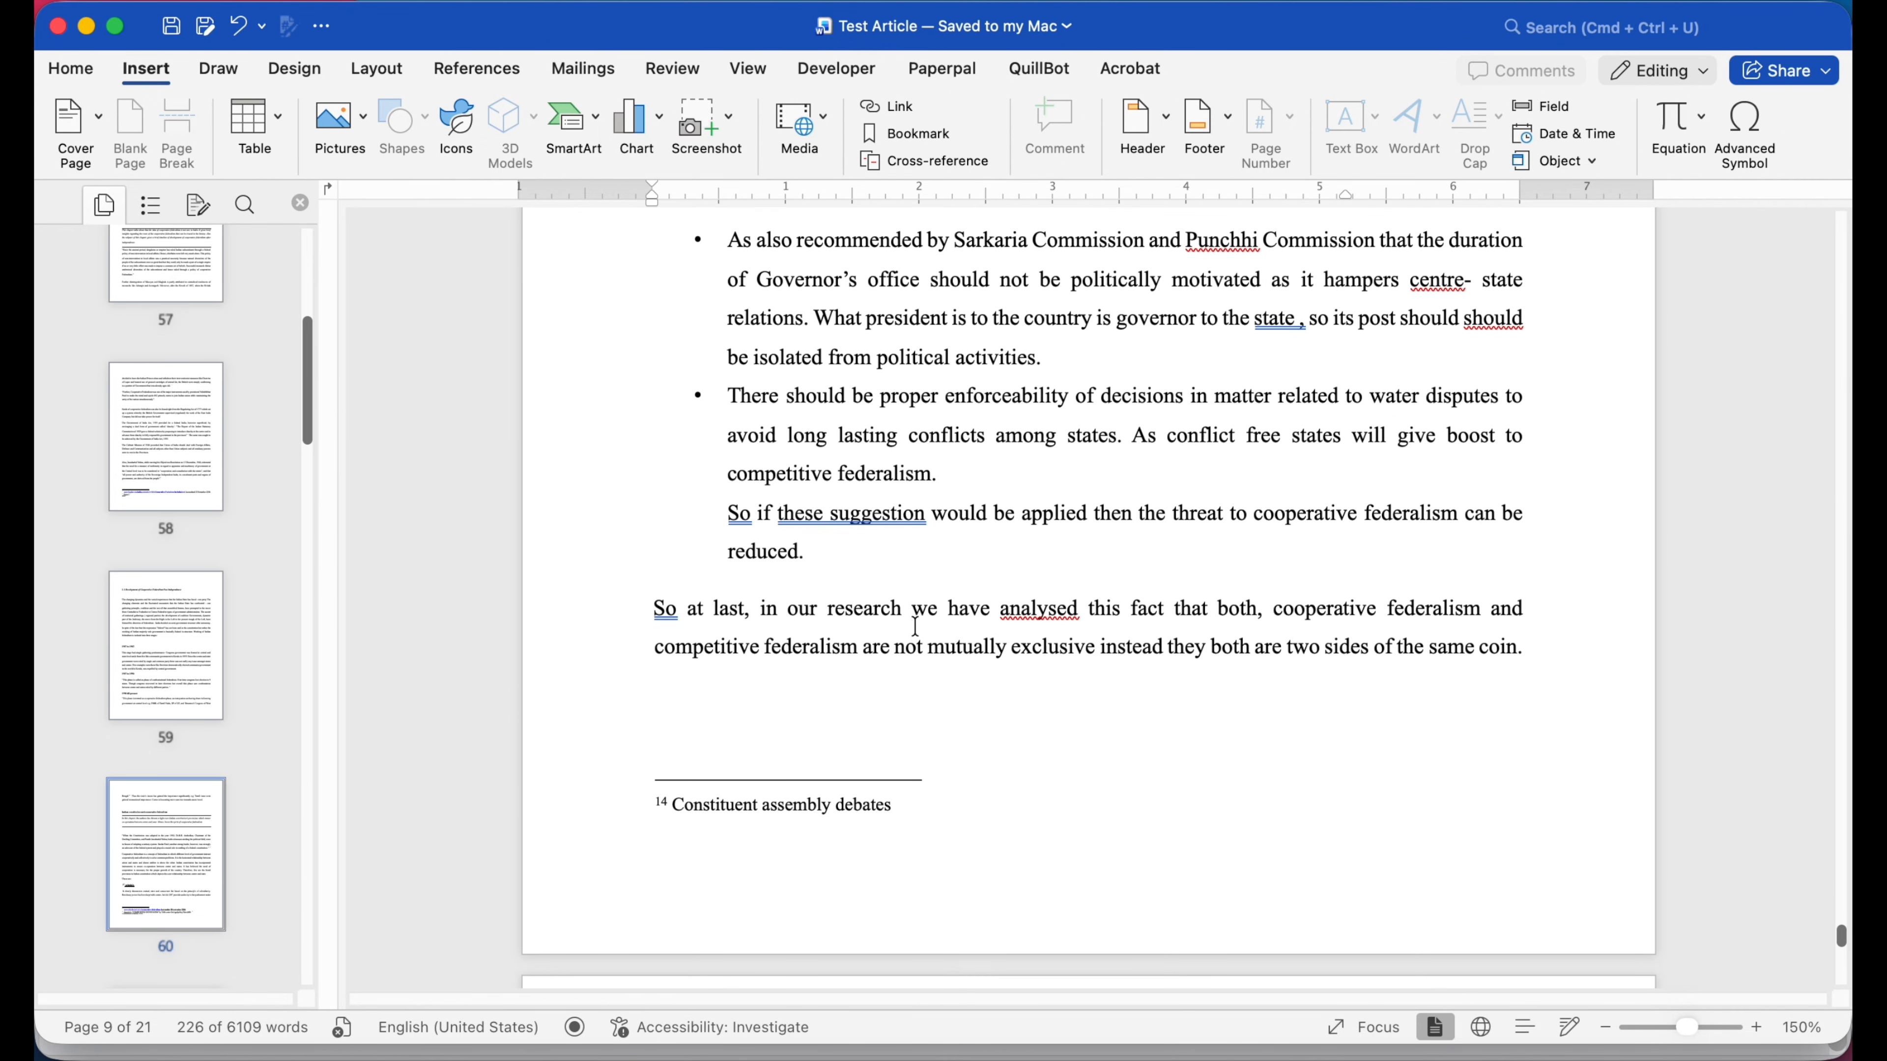
Select all footnotes in the Word article from footnote 14 and check that the selection covers the footnotes on earlier pages.
{"action": "left_click", "coordinate": [784, 809]}
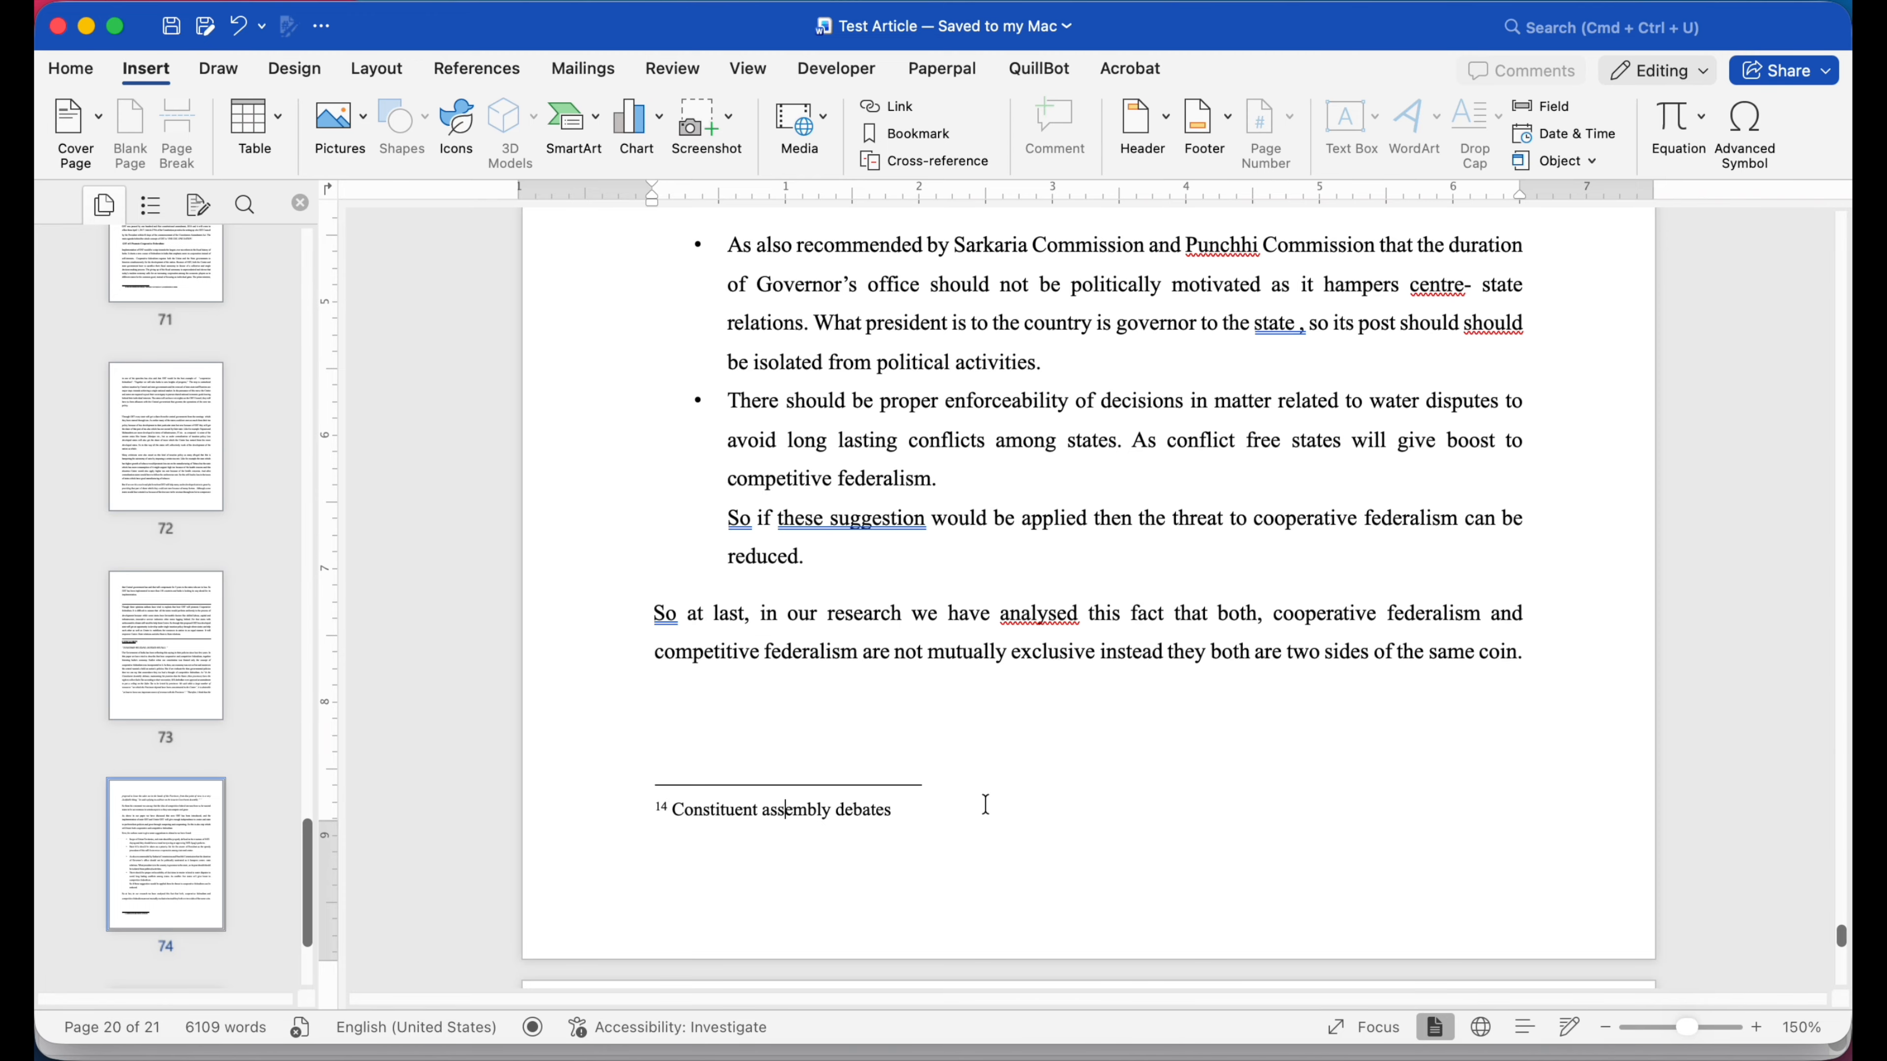
{"action": "key", "text": "super+a"}
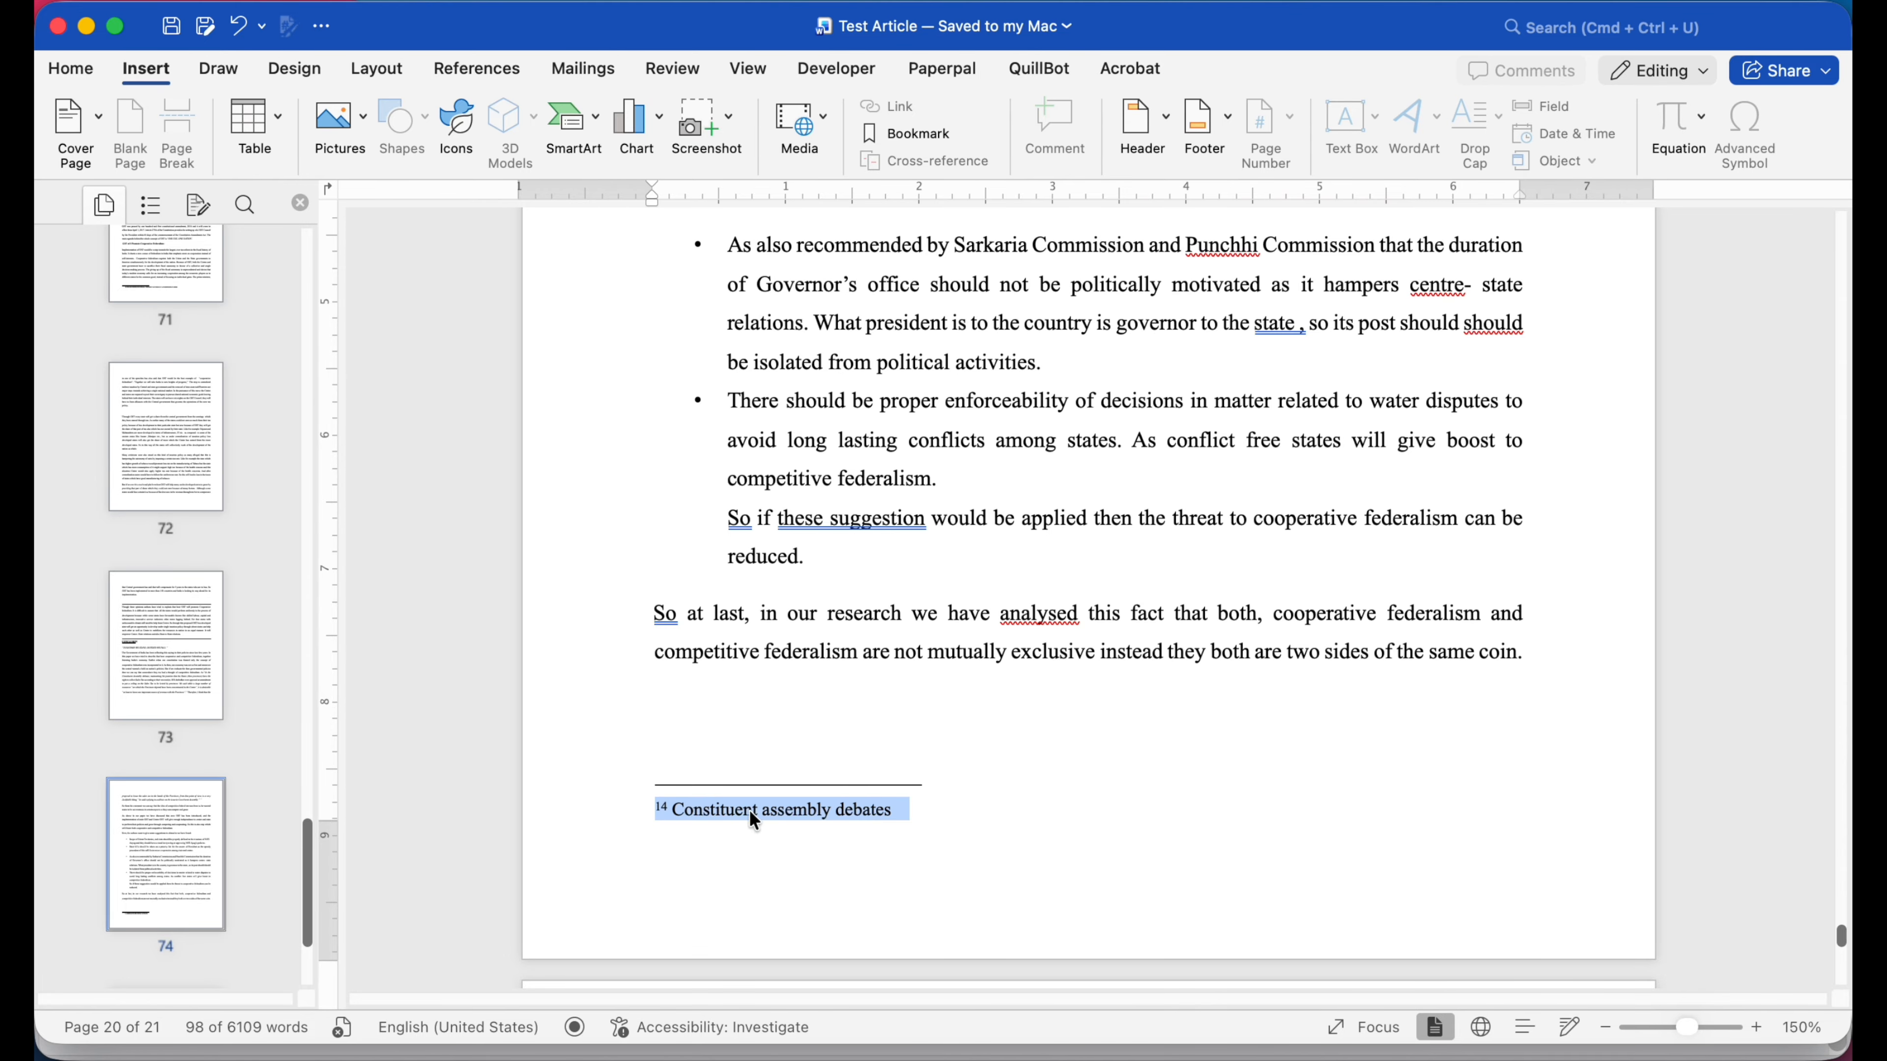
{"action": "scroll", "coordinate": [1064, 606], "scroll_direction": "up", "scroll_amount": 20}
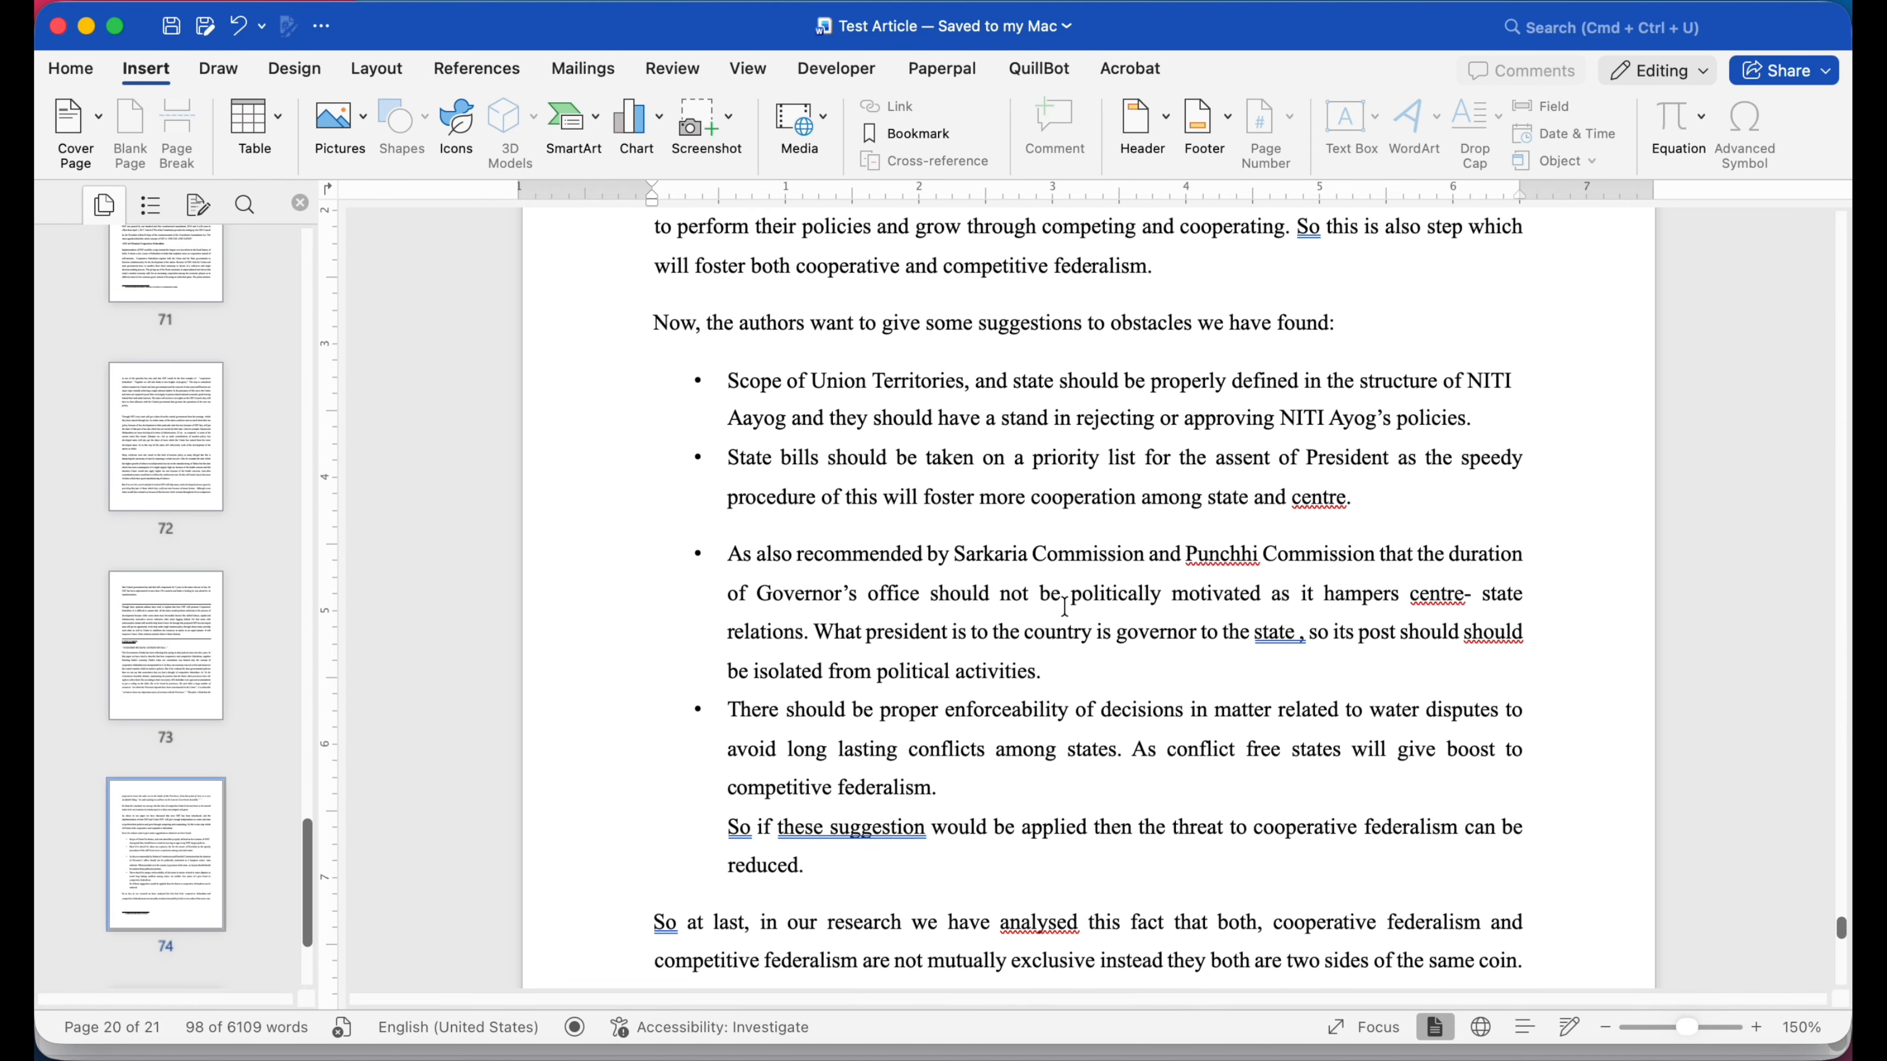
{"action": "scroll", "coordinate": [1064, 606], "scroll_direction": "up", "scroll_amount": 20}
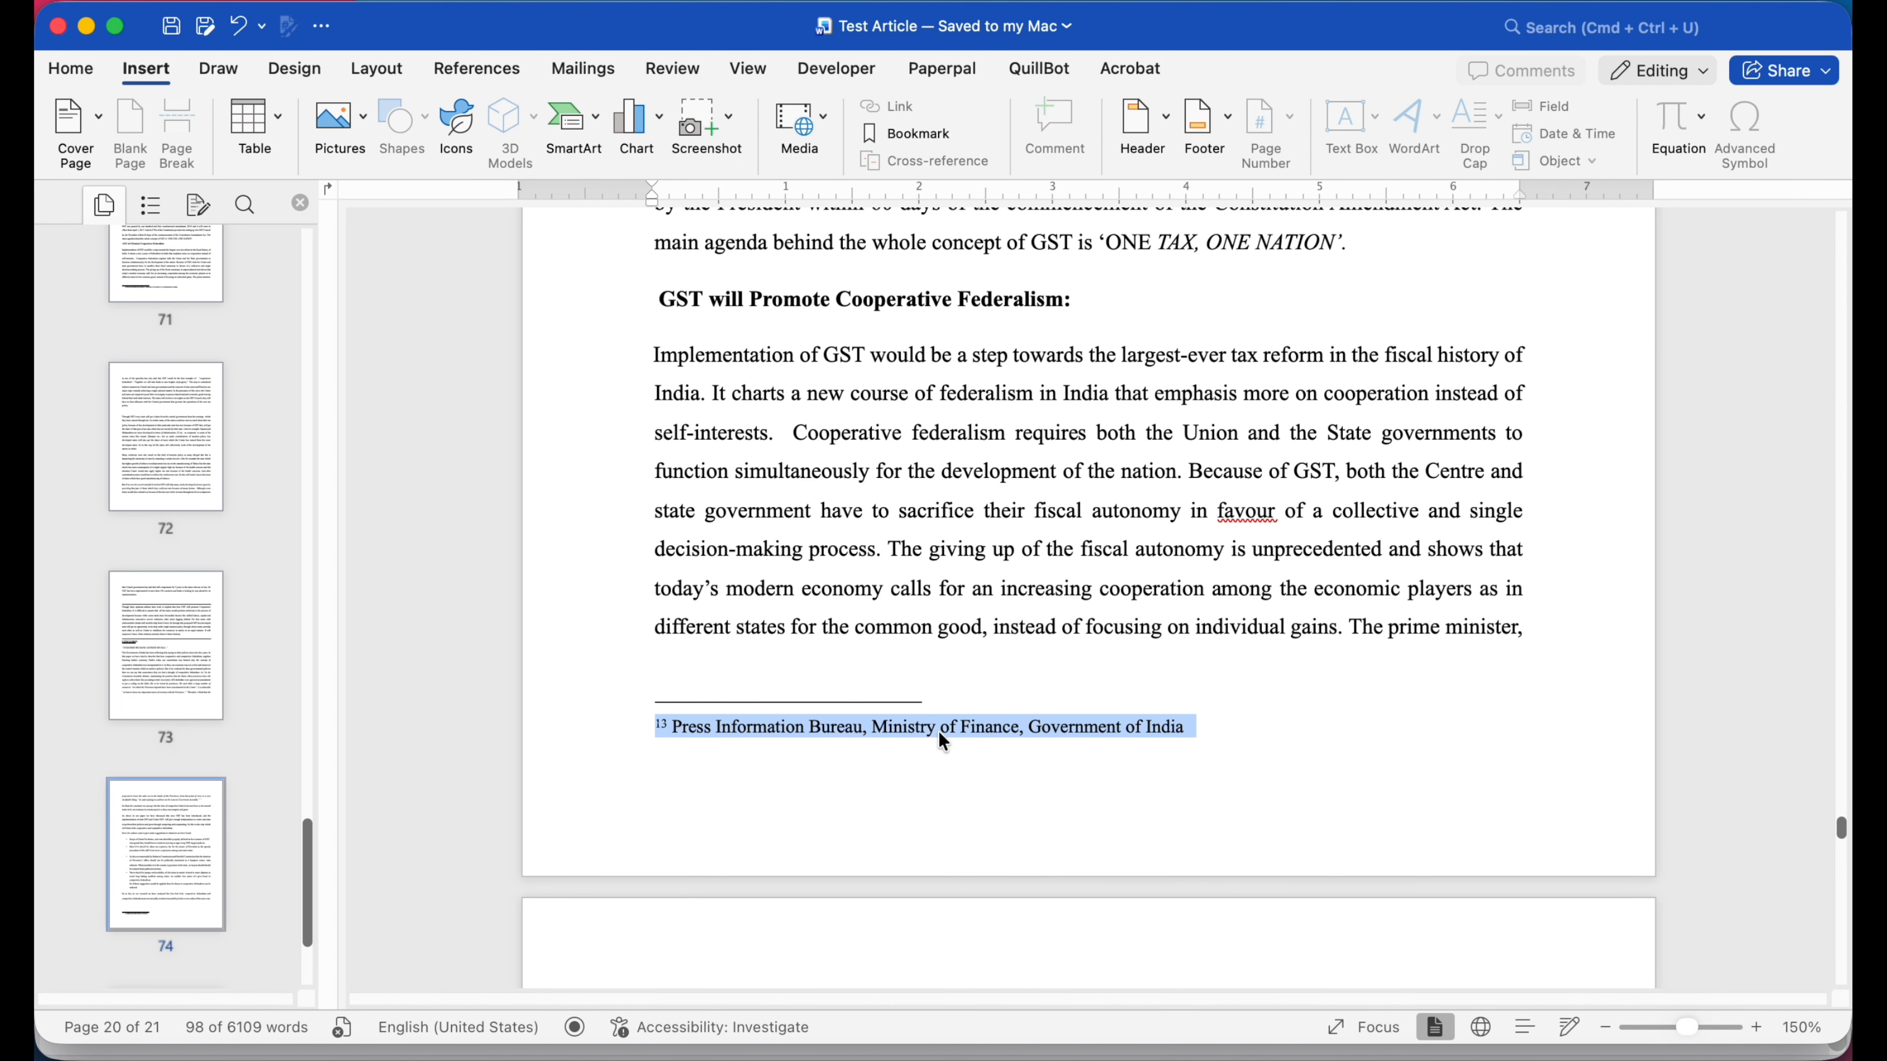
{"action": "scroll", "coordinate": [1026, 607], "scroll_direction": "up", "scroll_amount": 15}
{"action": "scroll", "coordinate": [1026, 608], "scroll_direction": "up", "scroll_amount": 5}
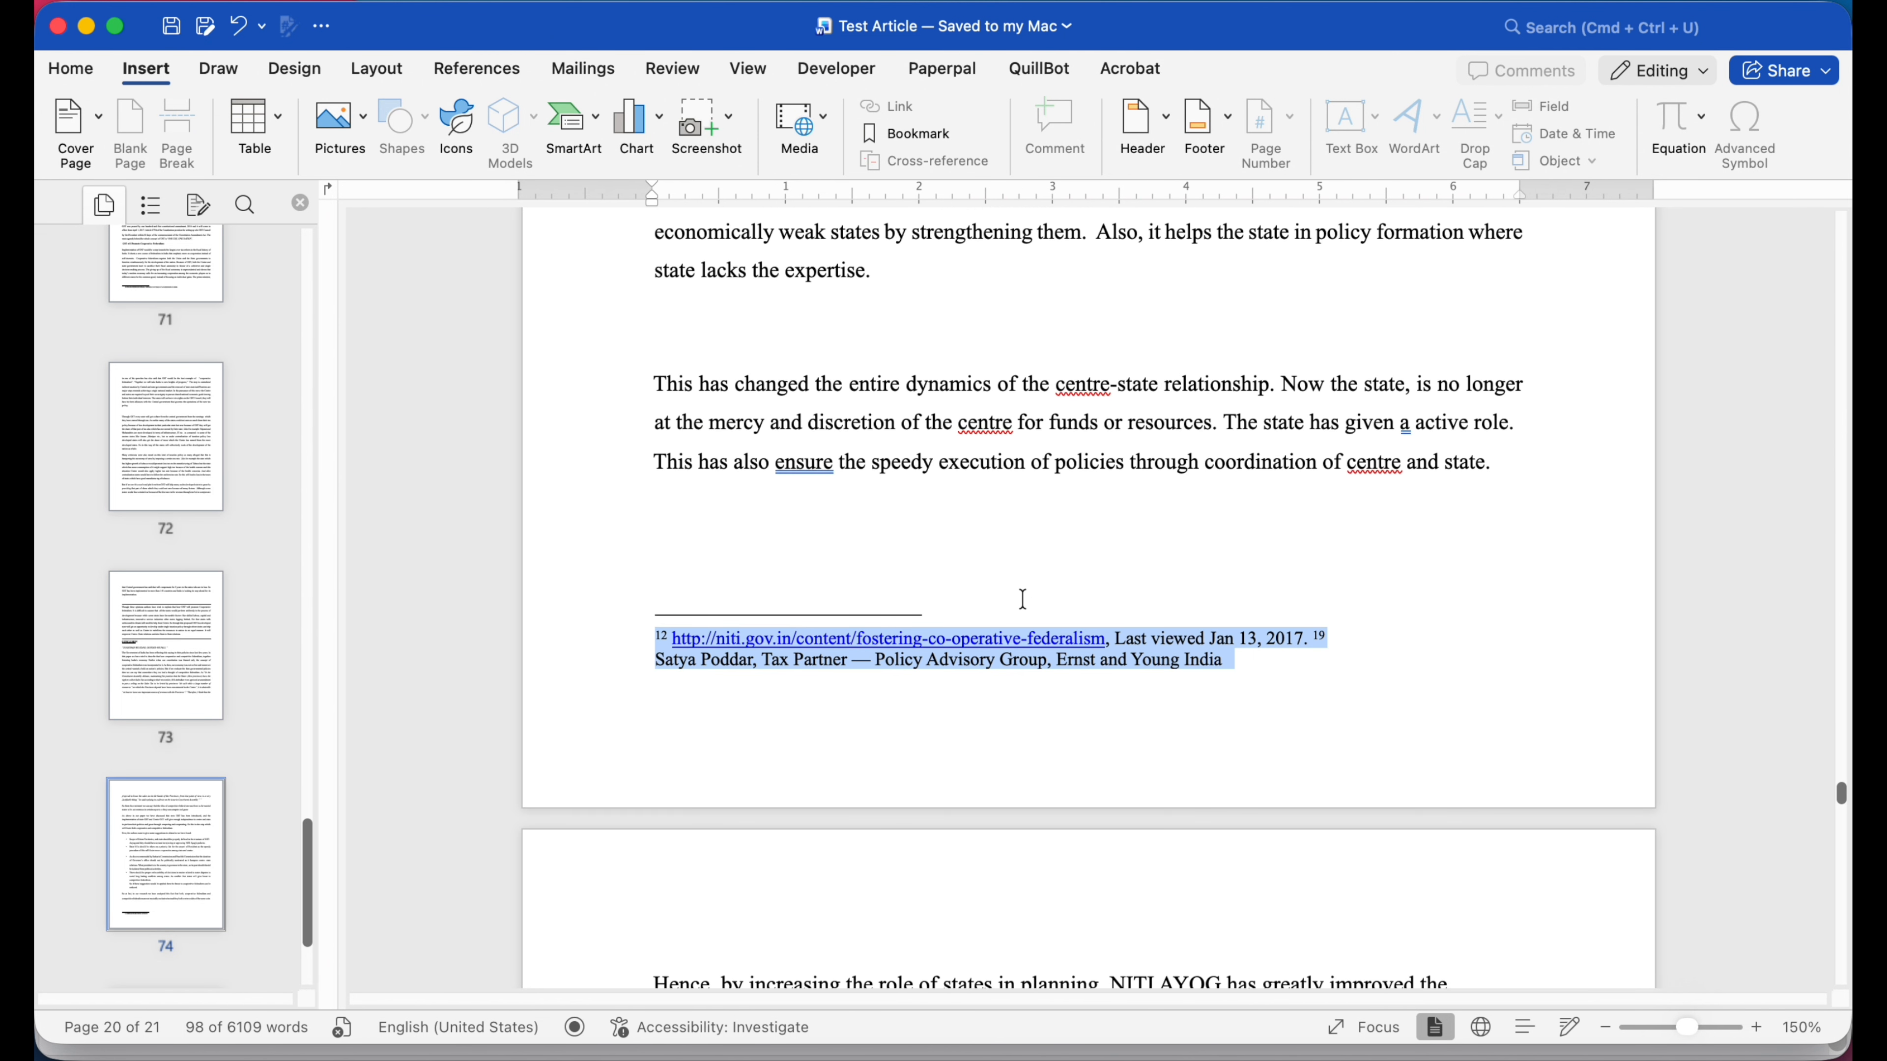
Copy all of the Word article's footnotes at once and paste them into the submission form's References field.
{"action": "left_click", "coordinate": [1171, 659]}
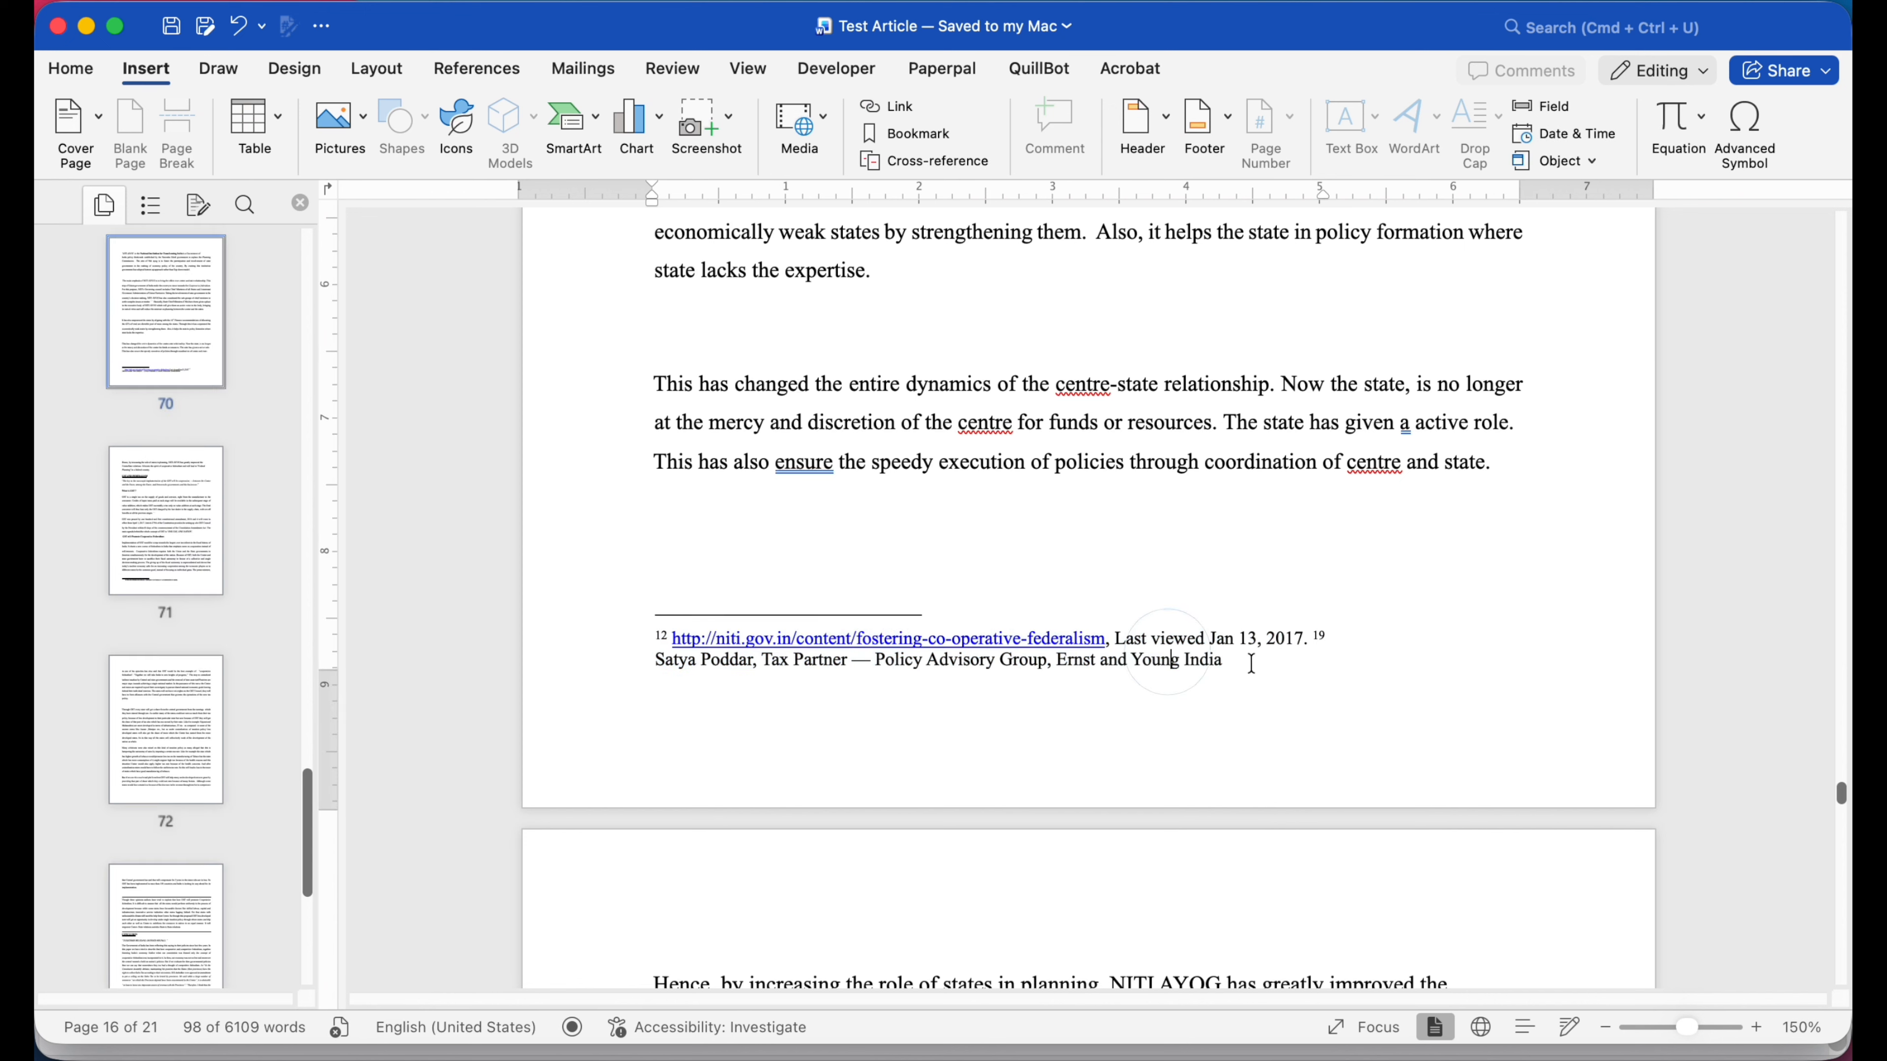
{"action": "left_click", "coordinate": [1160, 657]}
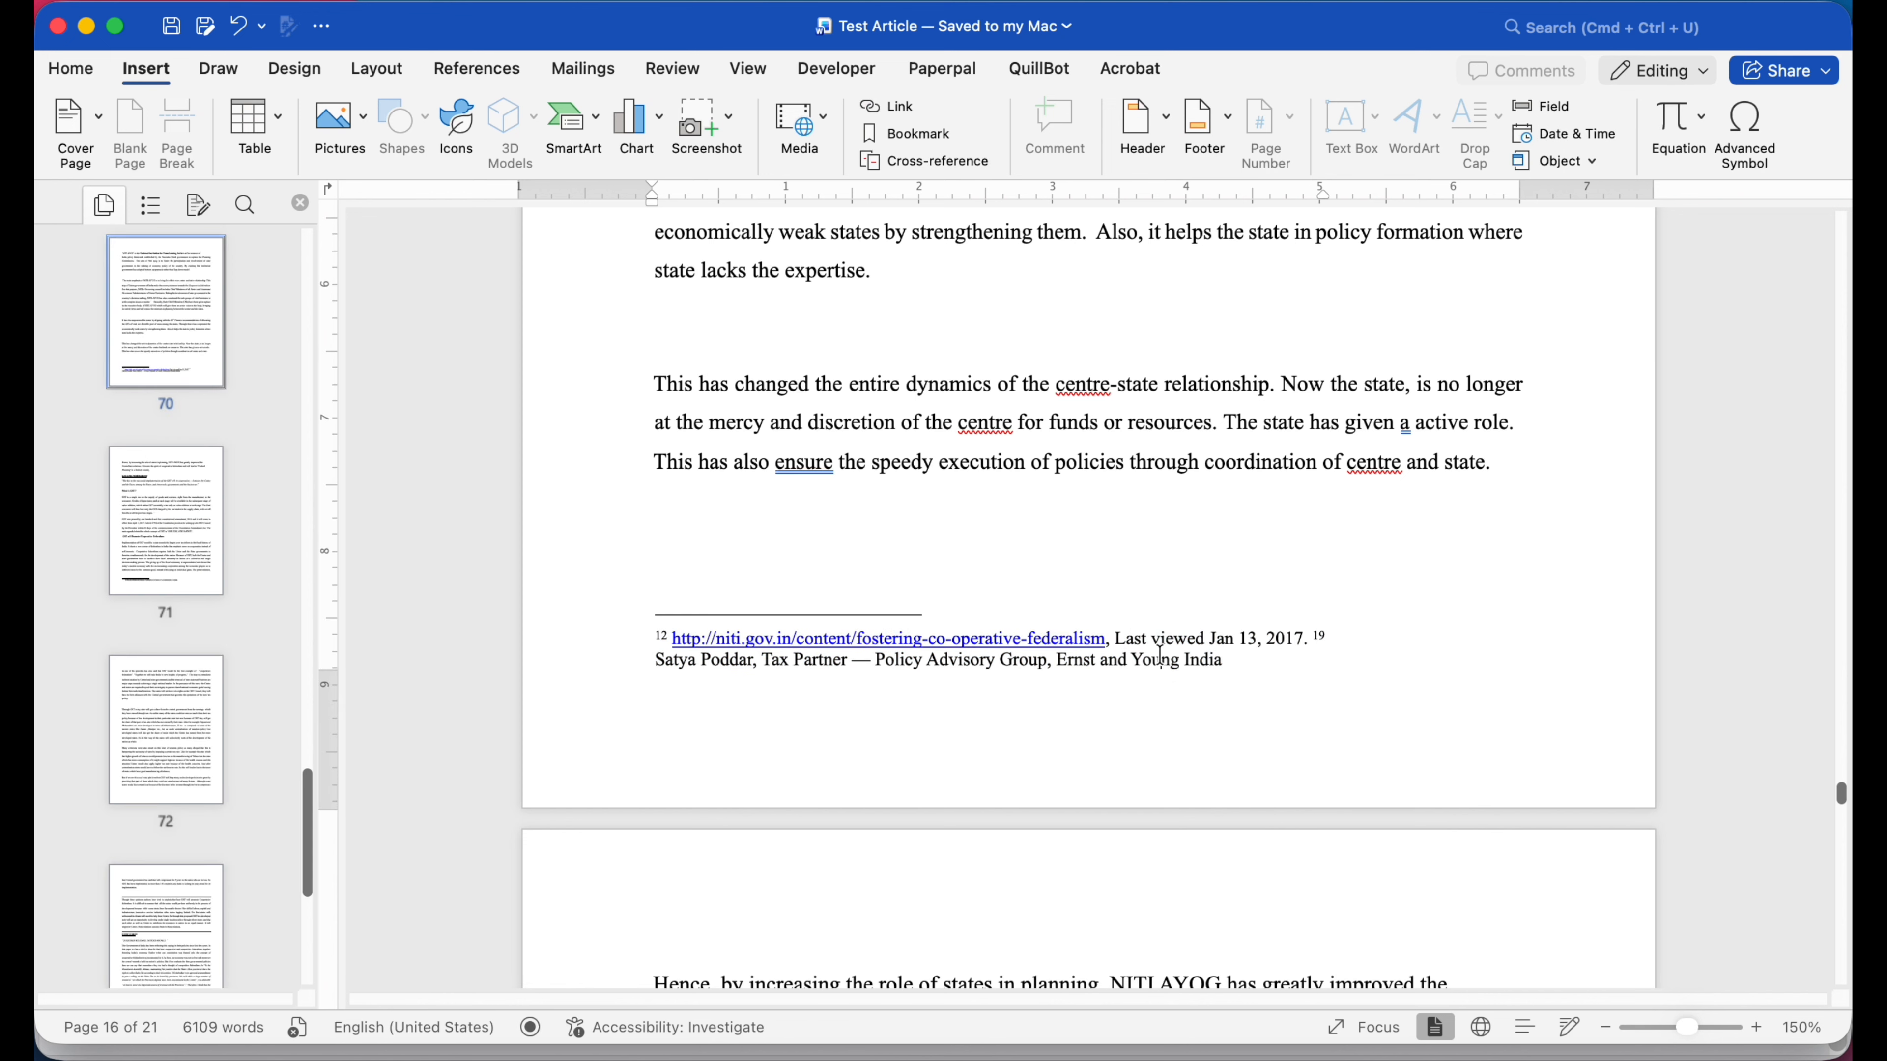
{"action": "key", "text": "super+a"}
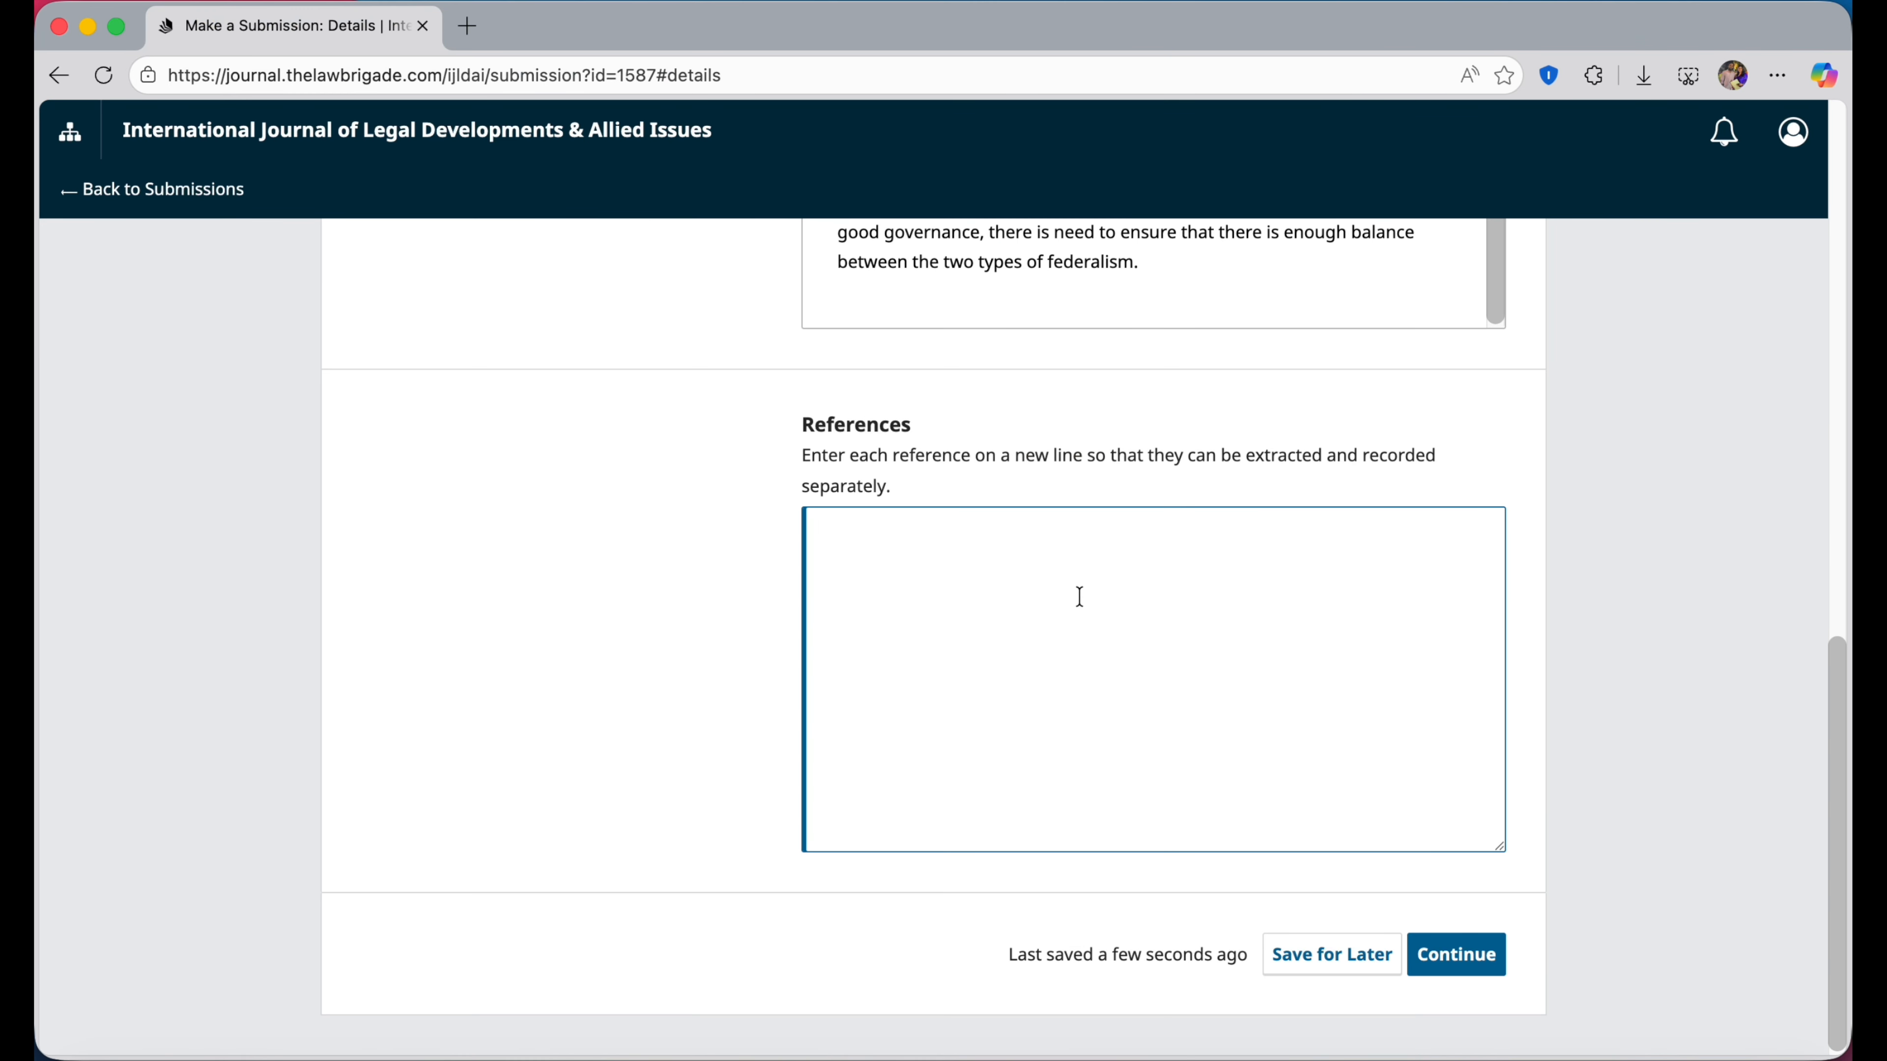
{"action": "left_click", "coordinate": [1078, 595]}
{"action": "key", "text": "super+v"}
{"action": "scroll", "coordinate": [1149, 673], "scroll_direction": "up", "scroll_amount": 10}
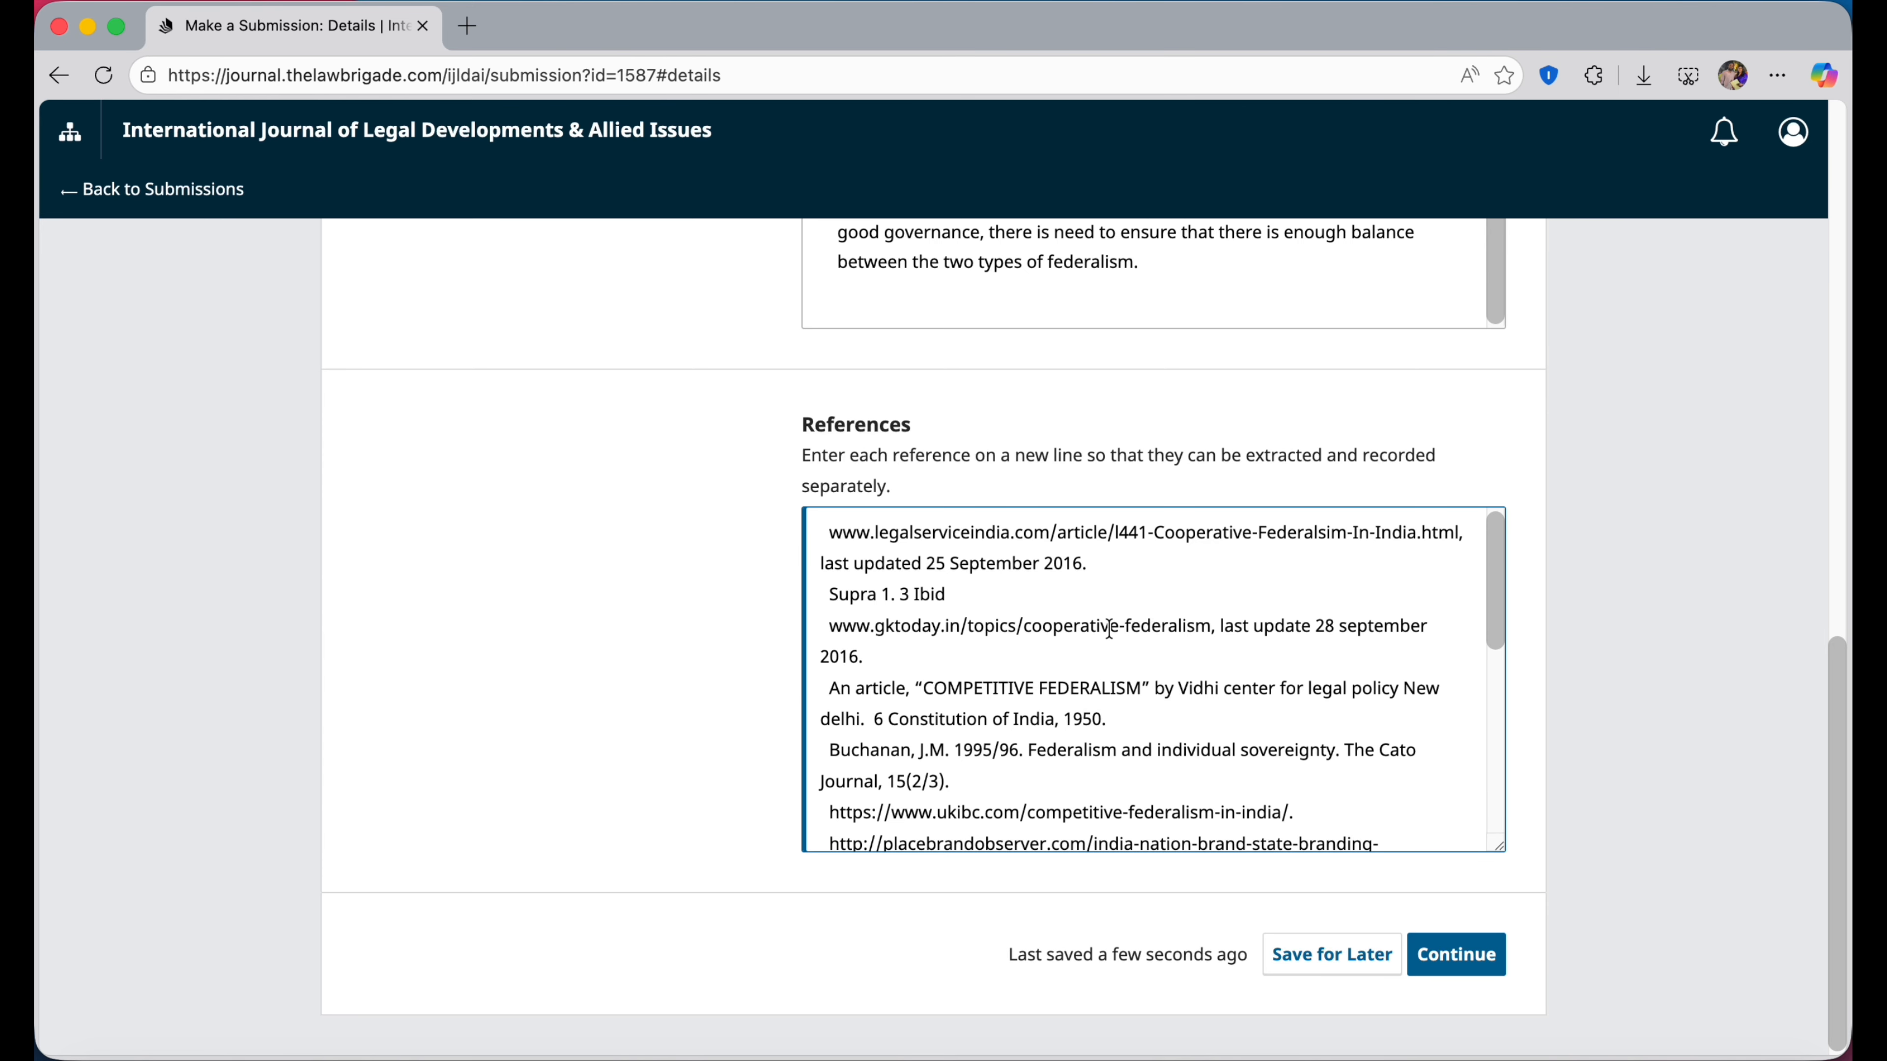
{"action": "left_click", "coordinate": [1619, 563]}
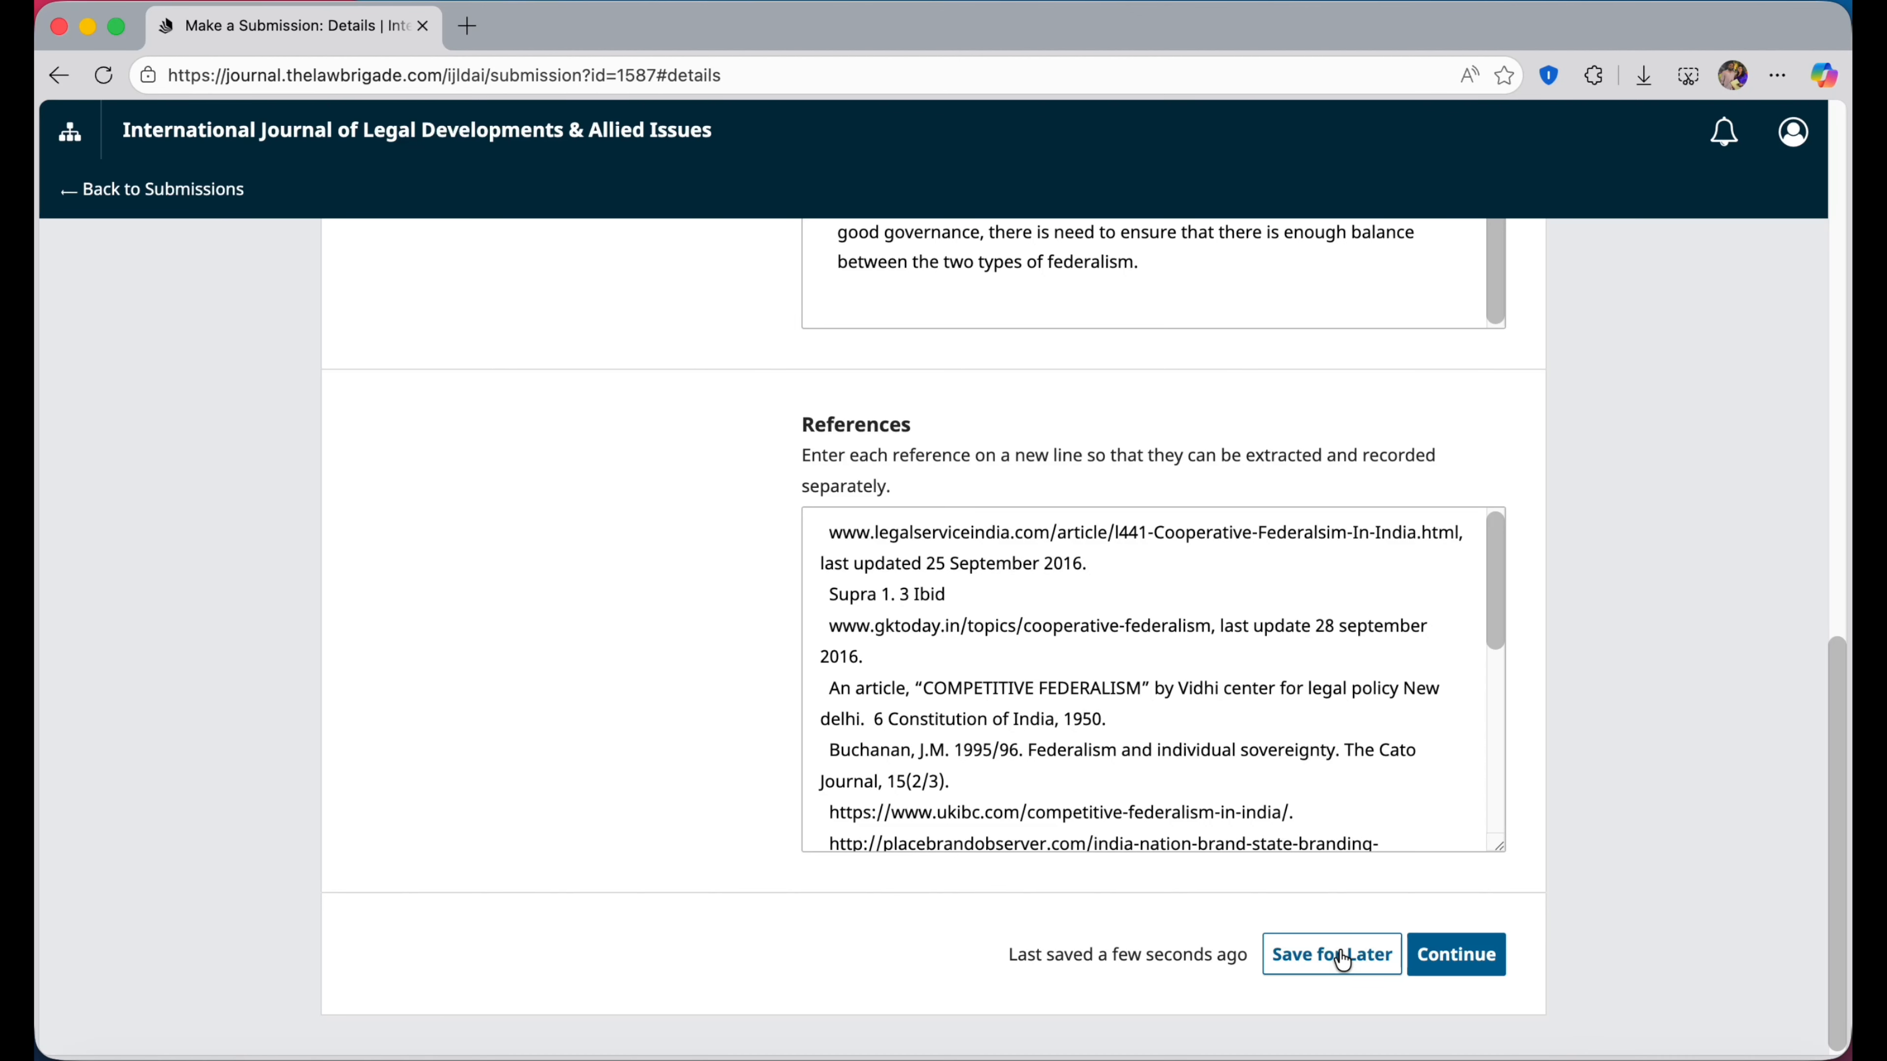
Continue to the Upload Files stage of the submission and add the file Test Article.docx.
{"action": "left_click", "coordinate": [1462, 955]}
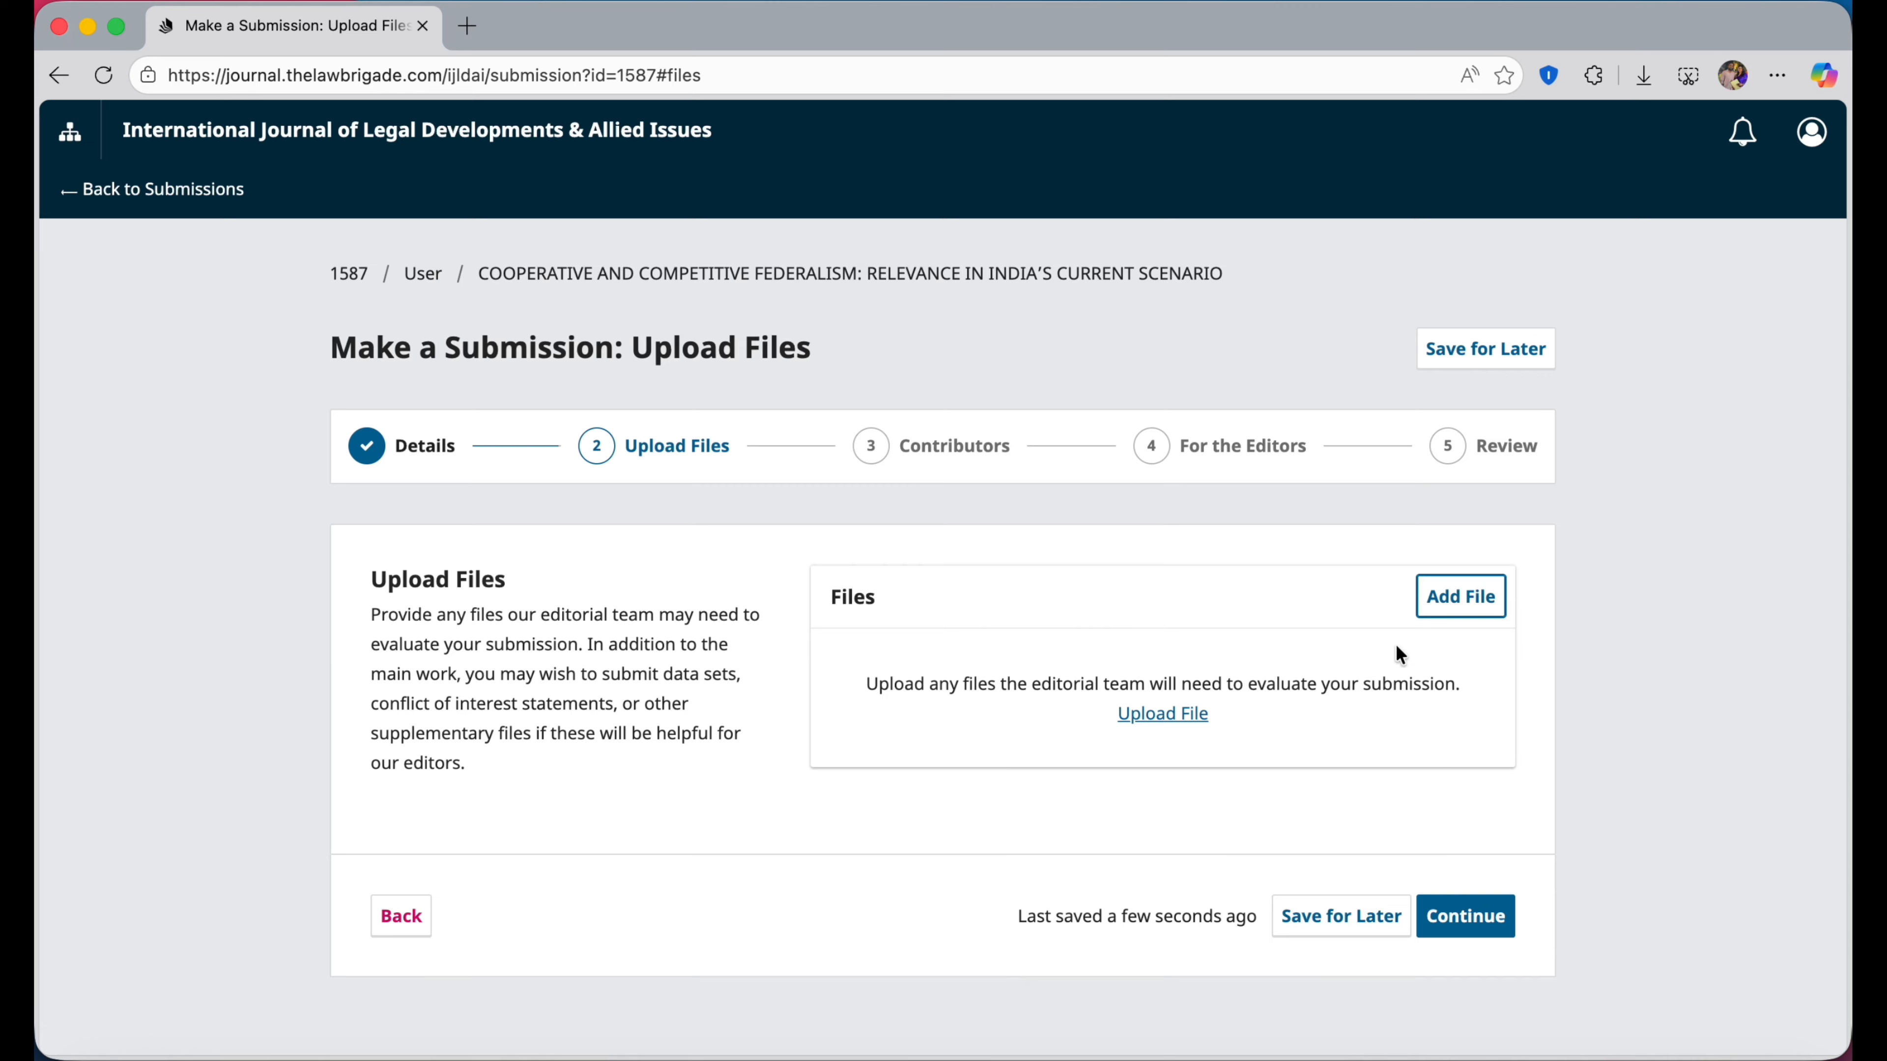
{"action": "left_click", "coordinate": [1462, 599]}
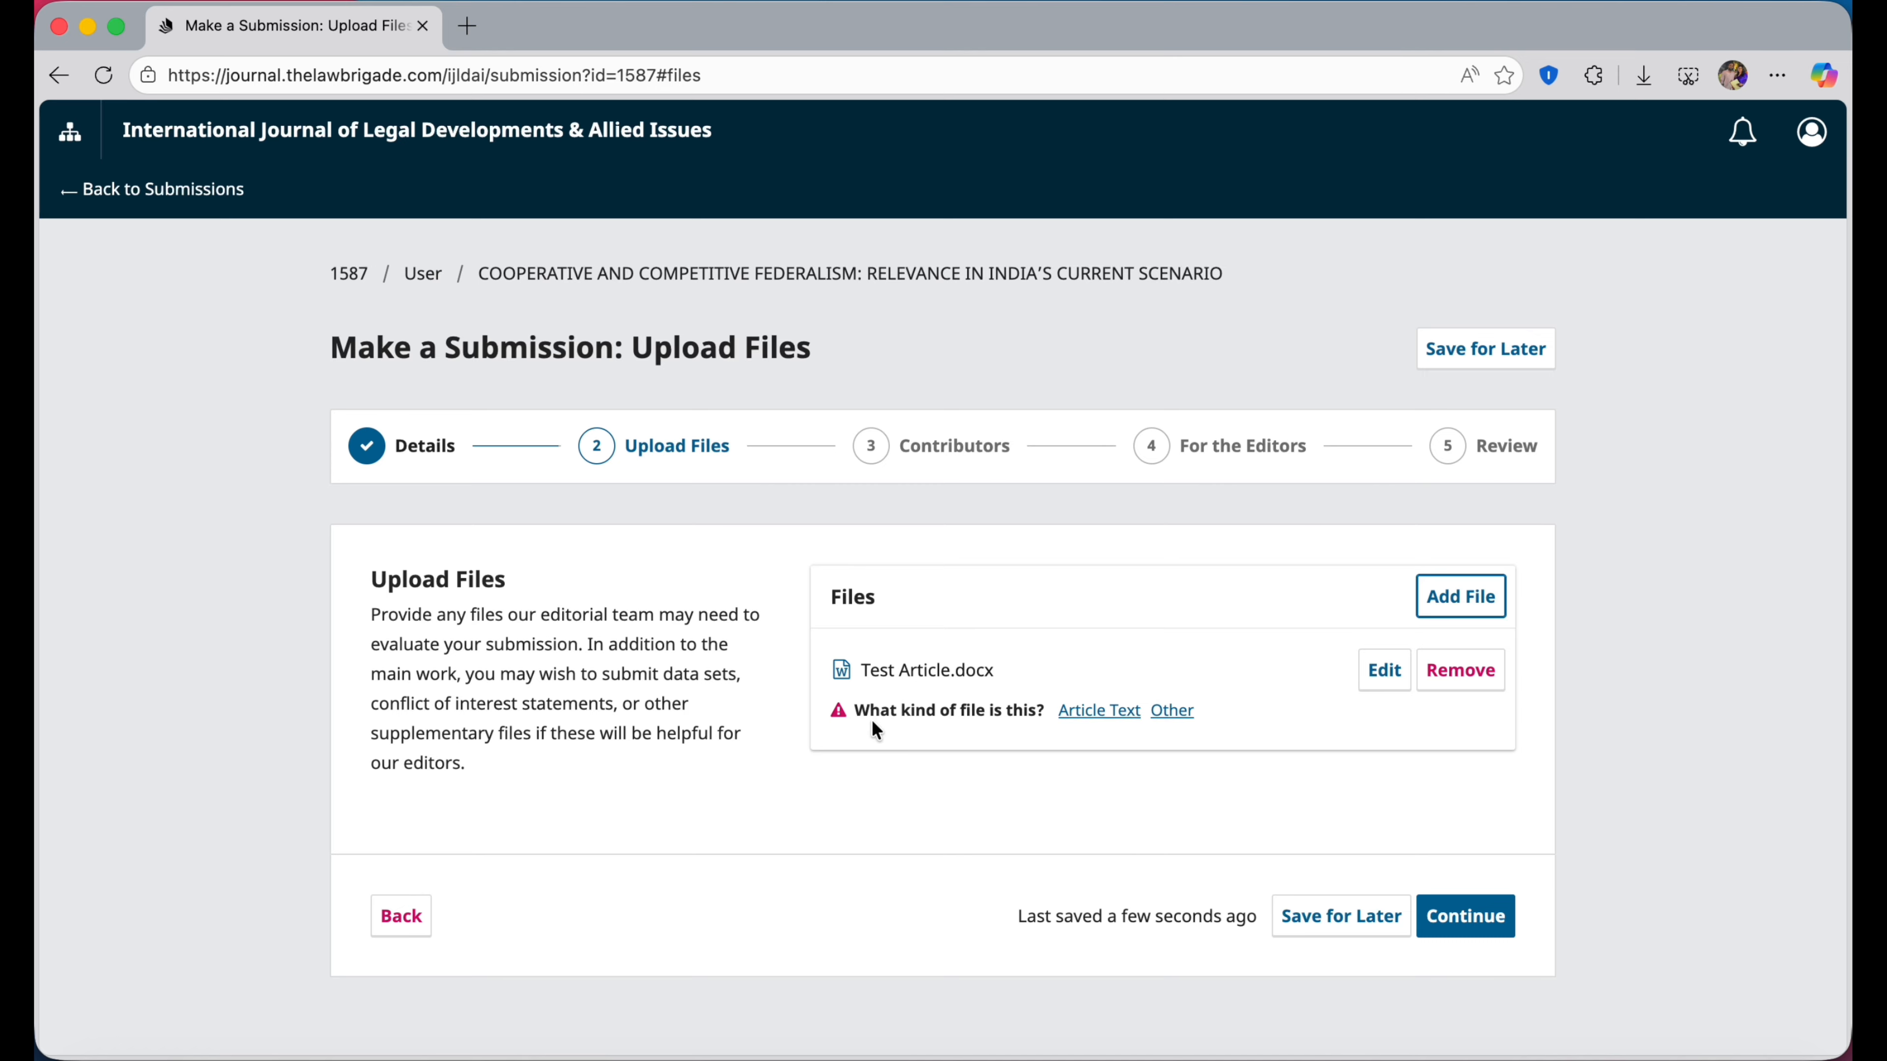
View the other file-type options for Test Article.docx without saving one, and classify the file as Article Text.
{"action": "left_click", "coordinate": [1172, 712]}
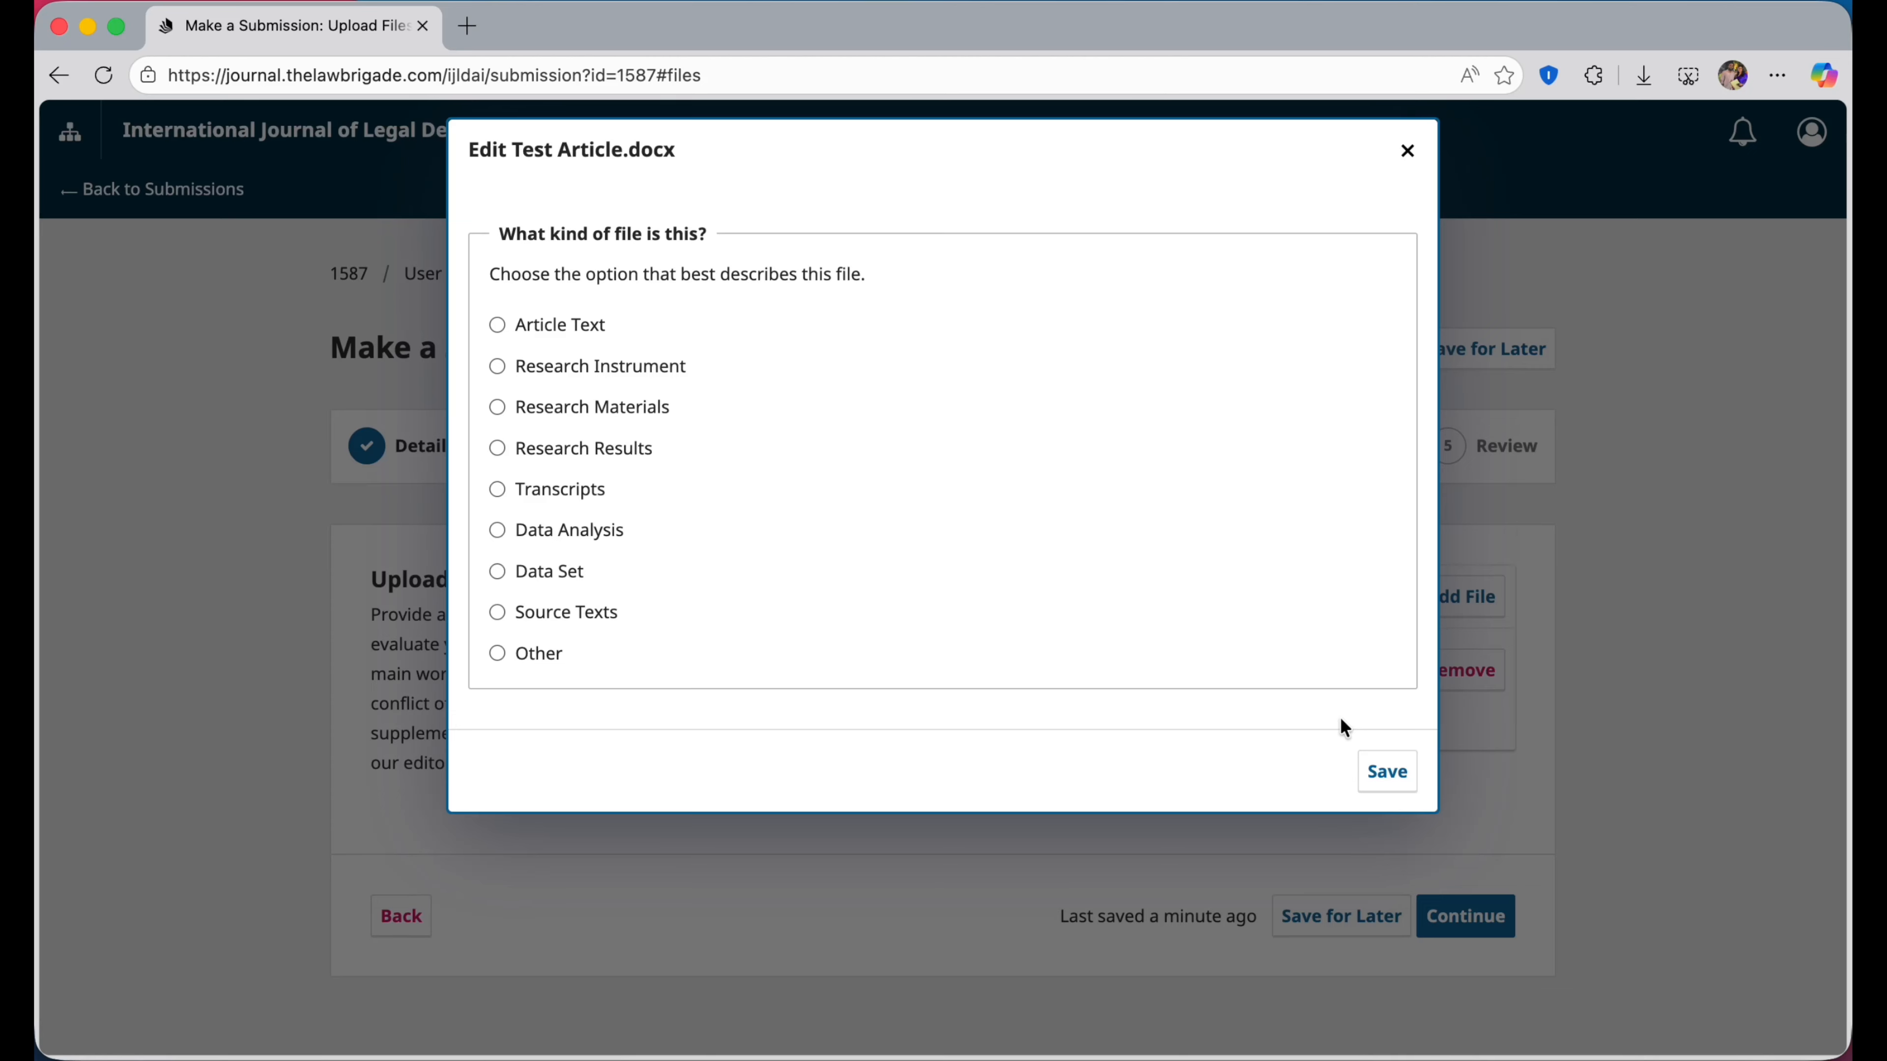
{"action": "left_click", "coordinate": [1408, 152]}
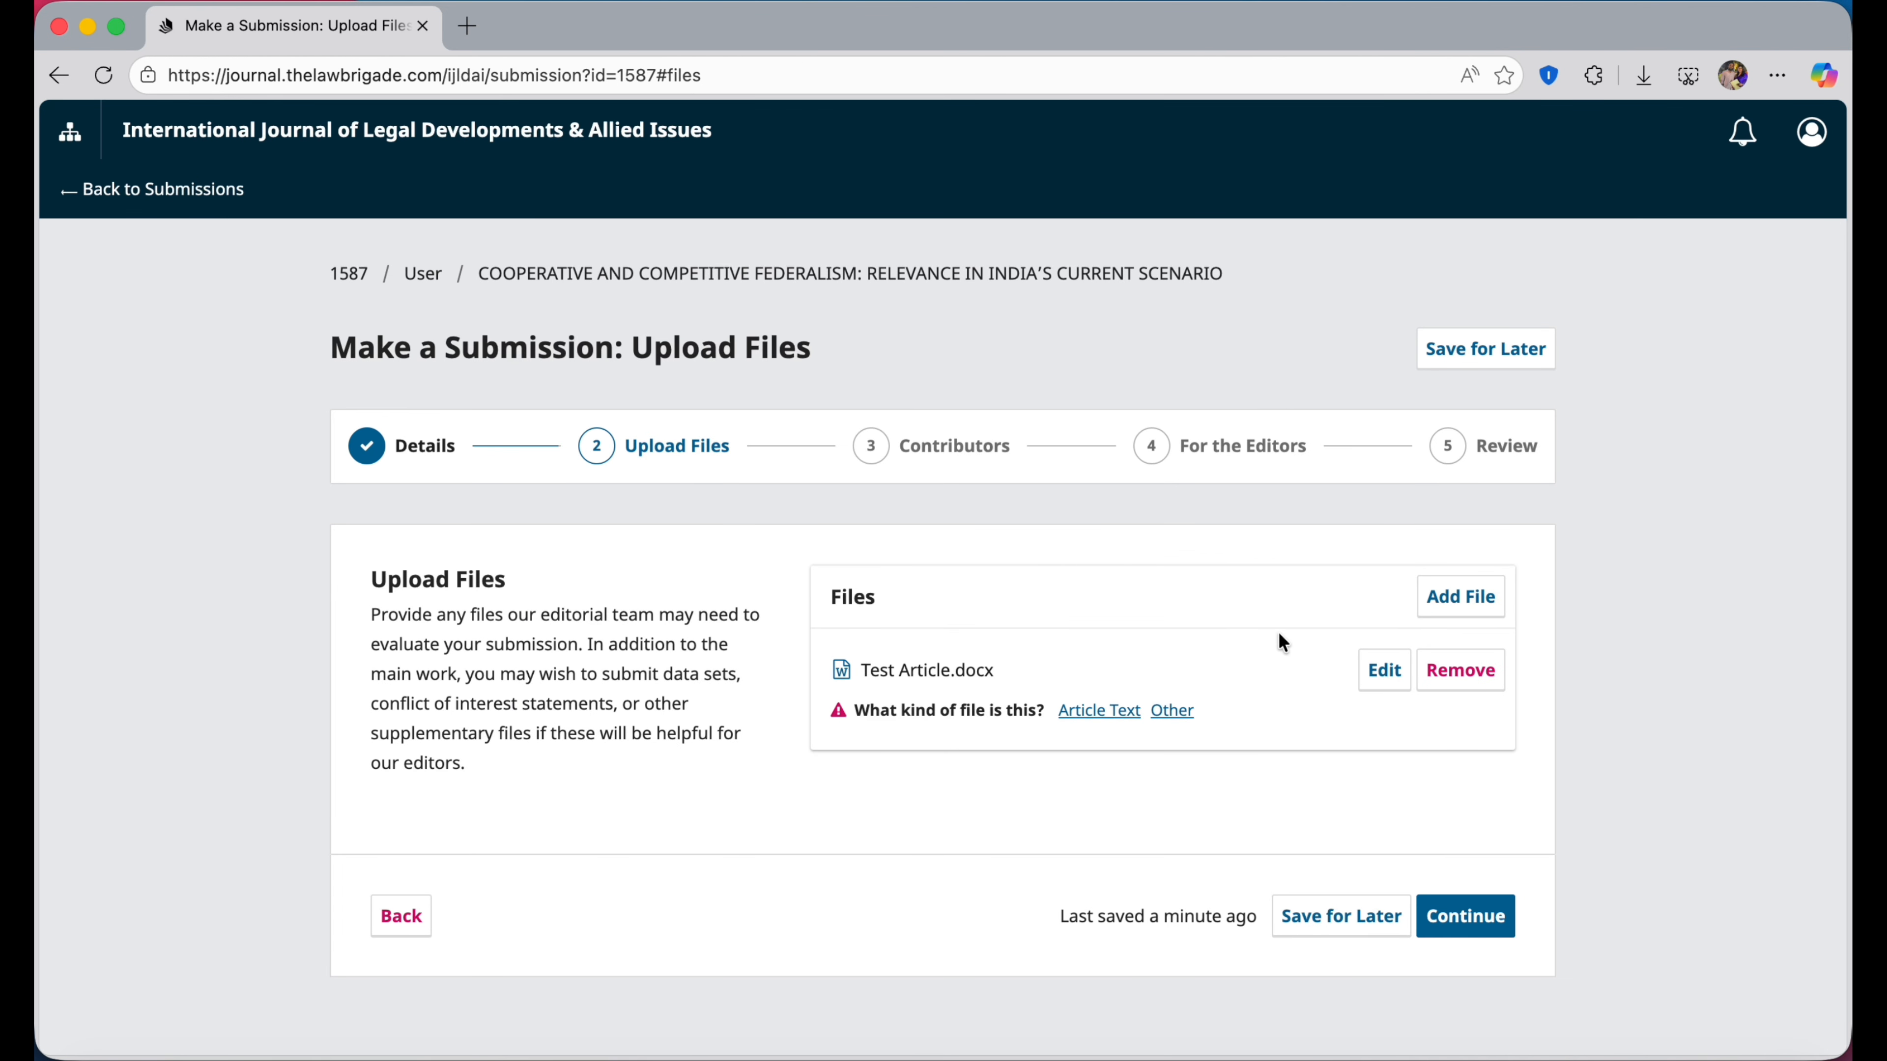
{"action": "left_click", "coordinate": [1086, 714]}
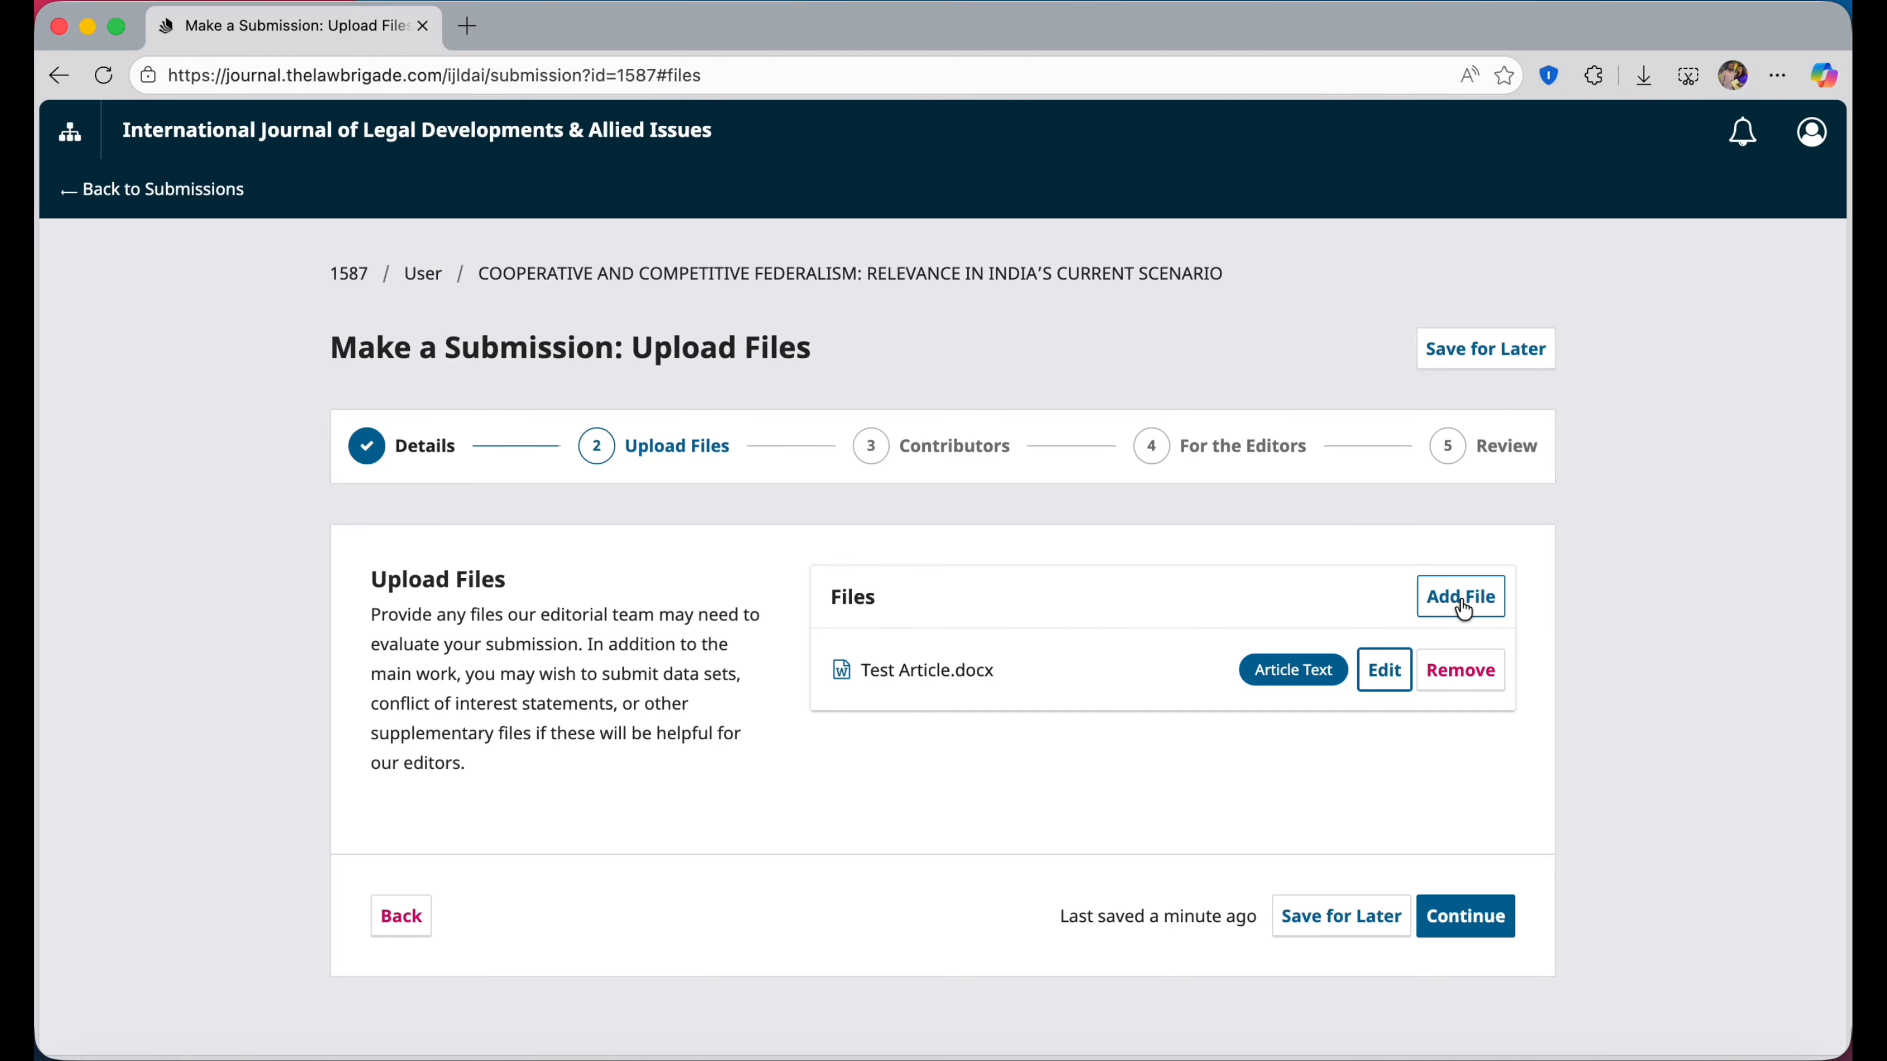
Continue to the Contributors stage of the submission and read the instructions on adding contributor details.
{"action": "left_click", "coordinate": [1475, 929]}
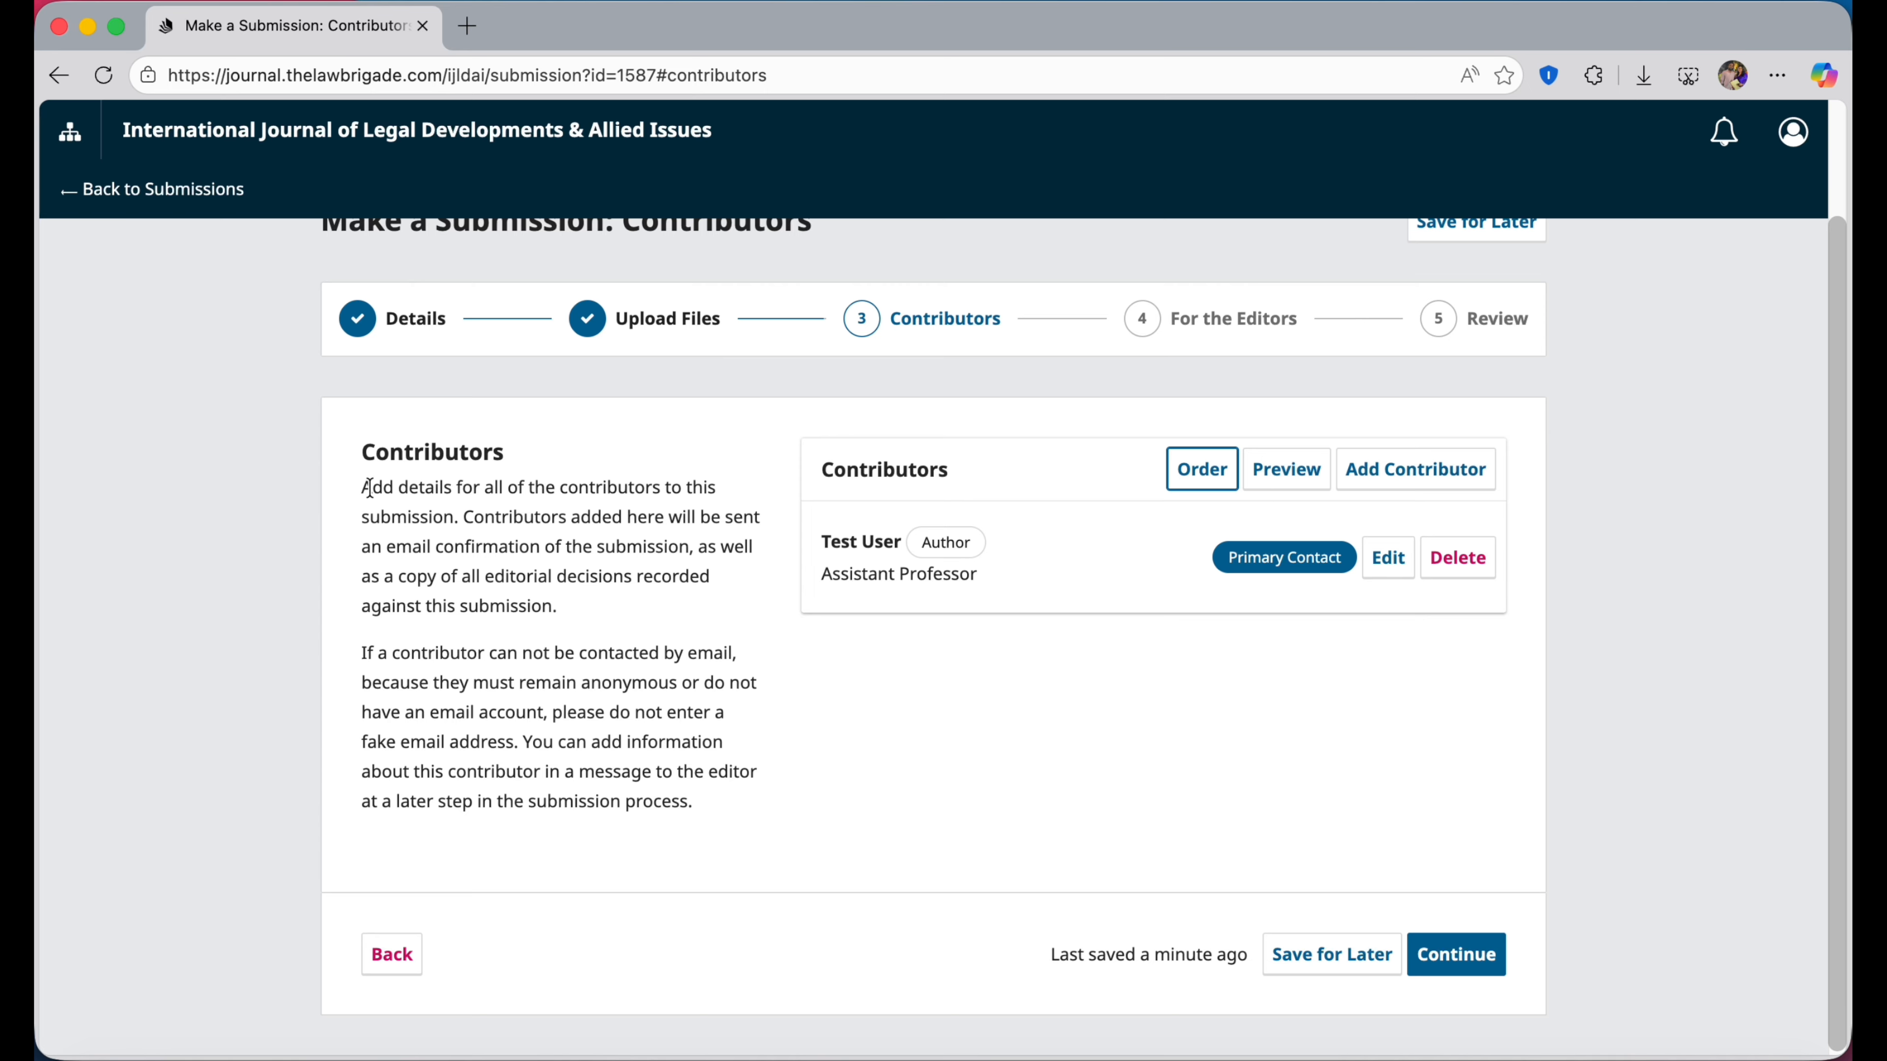
{"action": "left_click_drag", "start_coordinate": [362, 487], "coordinate": [639, 803]}
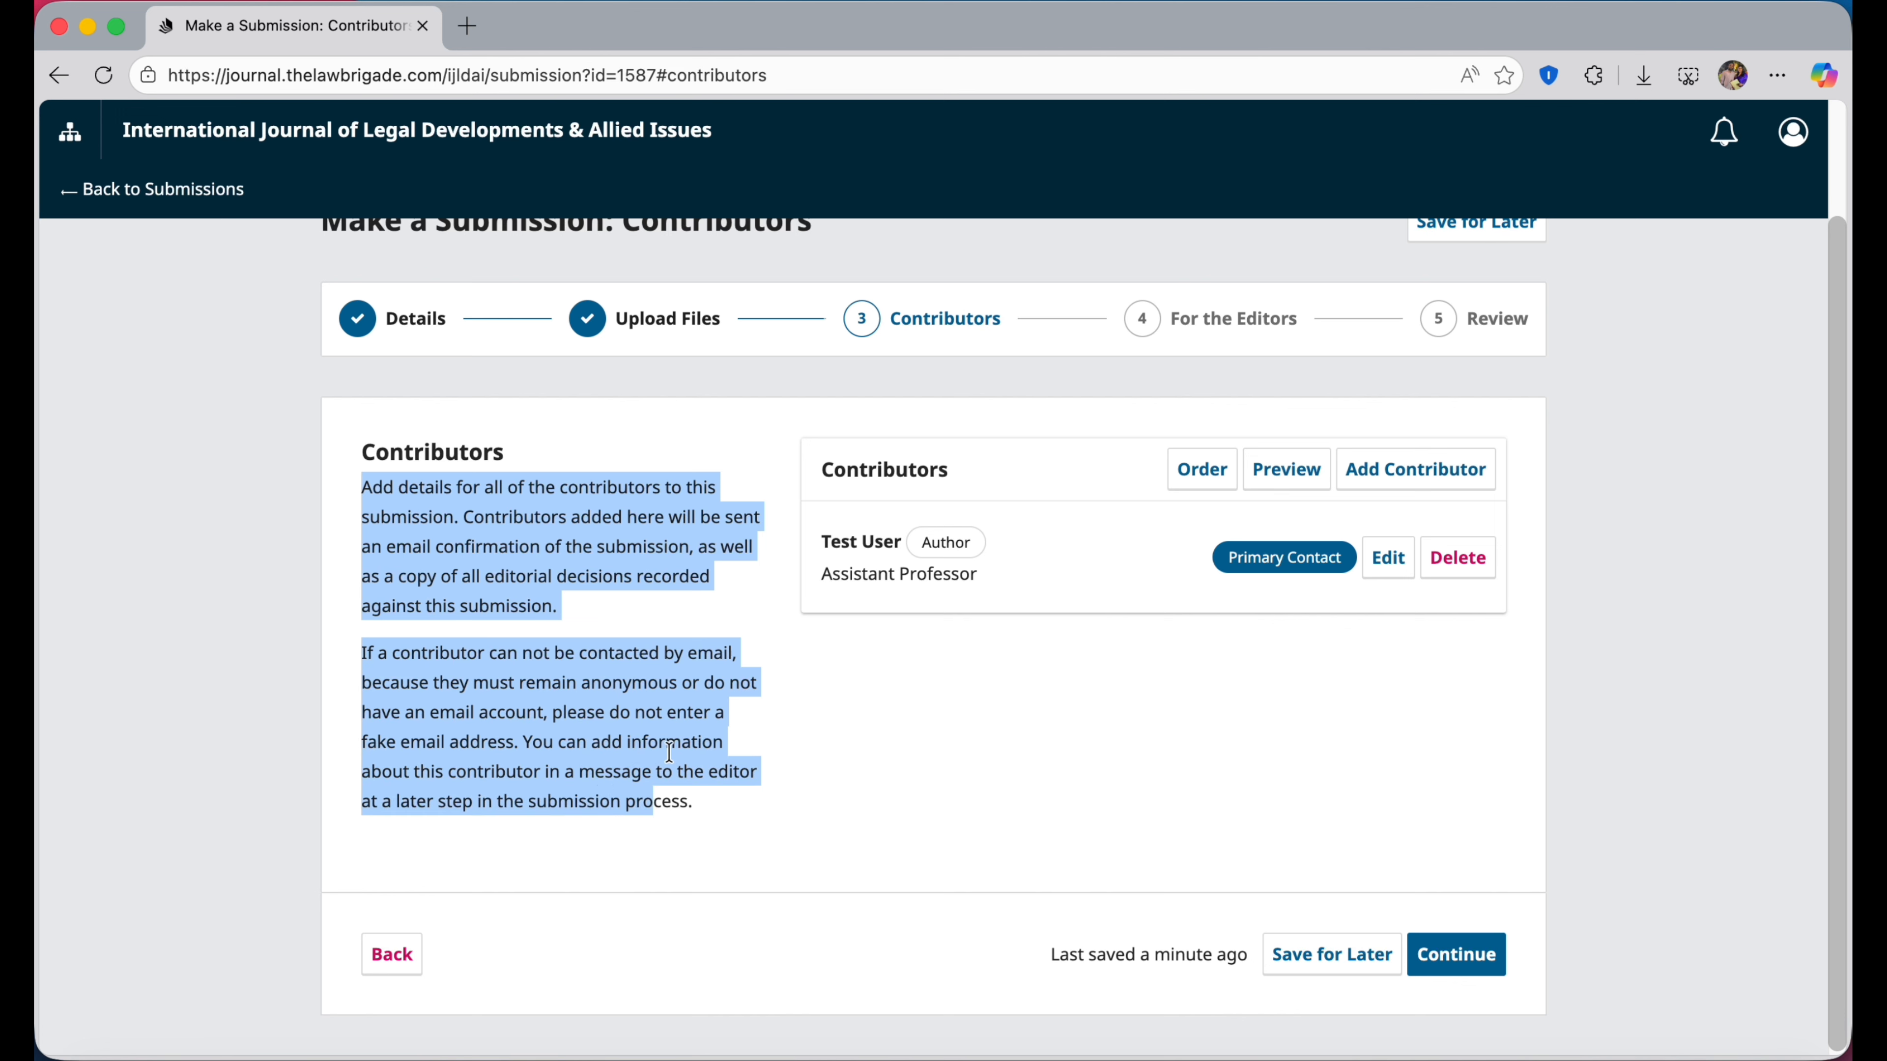
{"action": "left_click", "coordinate": [685, 703]}
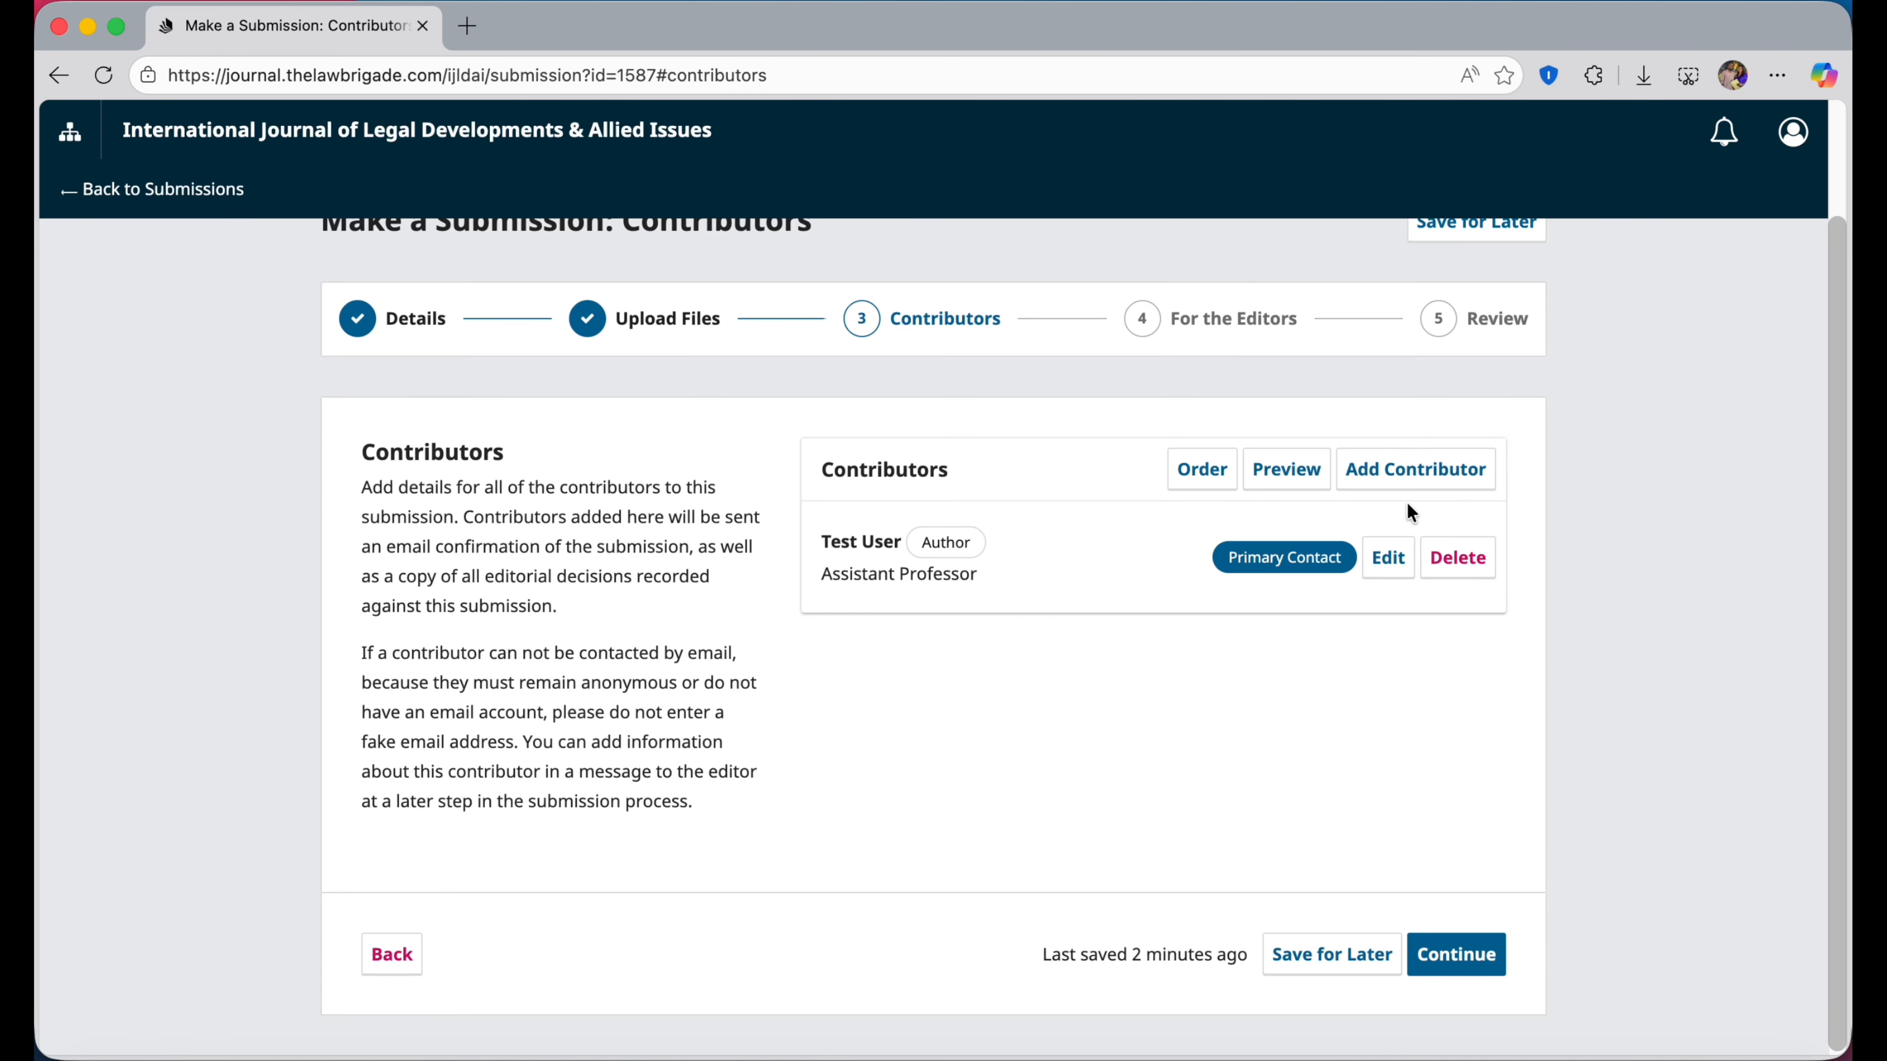
Start adding a new contributor with the given name First and the family name Last.
{"action": "left_click", "coordinate": [1435, 482]}
{"action": "left_click", "coordinate": [590, 258]}
{"action": "type", "text": "First Na"}
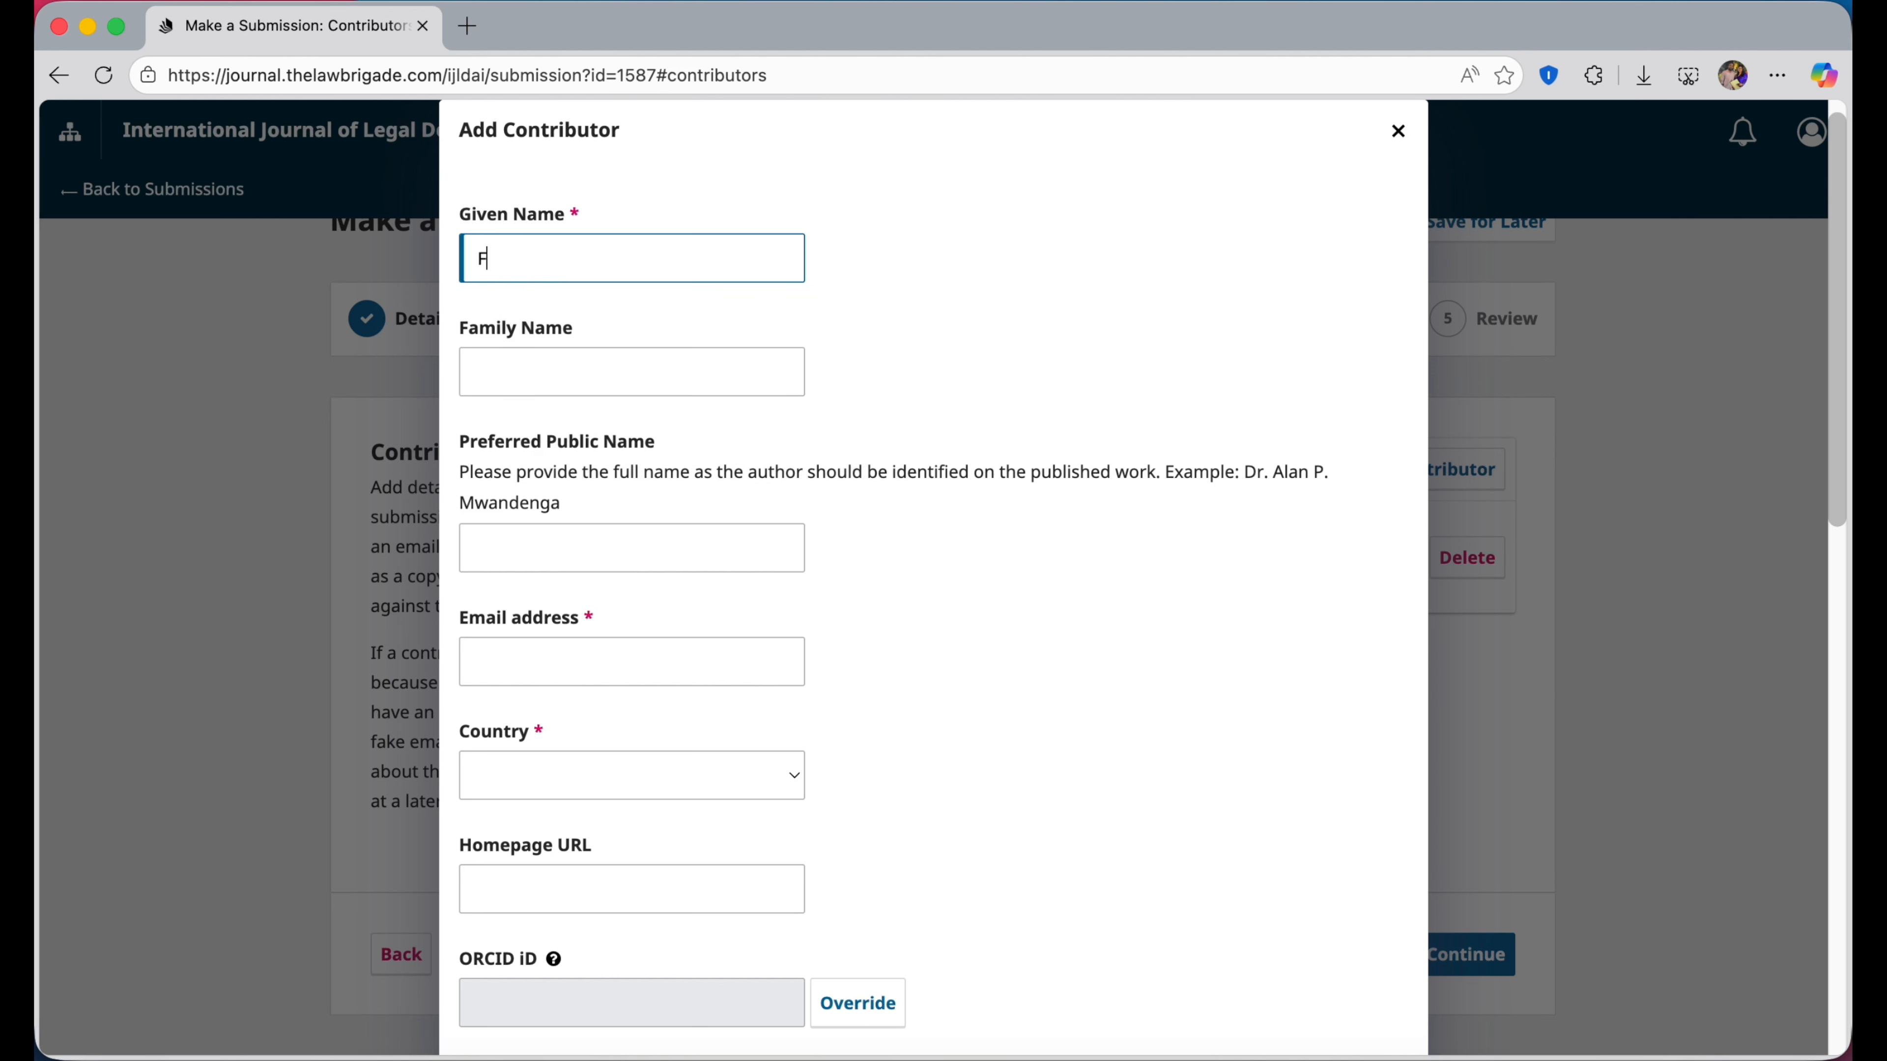
{"action": "key", "text": "BackSpace"}
{"action": "key", "text": "BackSpace"}
{"action": "key", "text": "BackSpace"}
{"action": "left_click", "coordinate": [771, 366]}
{"action": "type", "text": "Last"}
Set the new contributor's preferred public name to First Name.
{"action": "left_click", "coordinate": [701, 539]}
{"action": "type", "text": "Firrst Name"}
{"action": "left_click", "coordinate": [865, 478]}
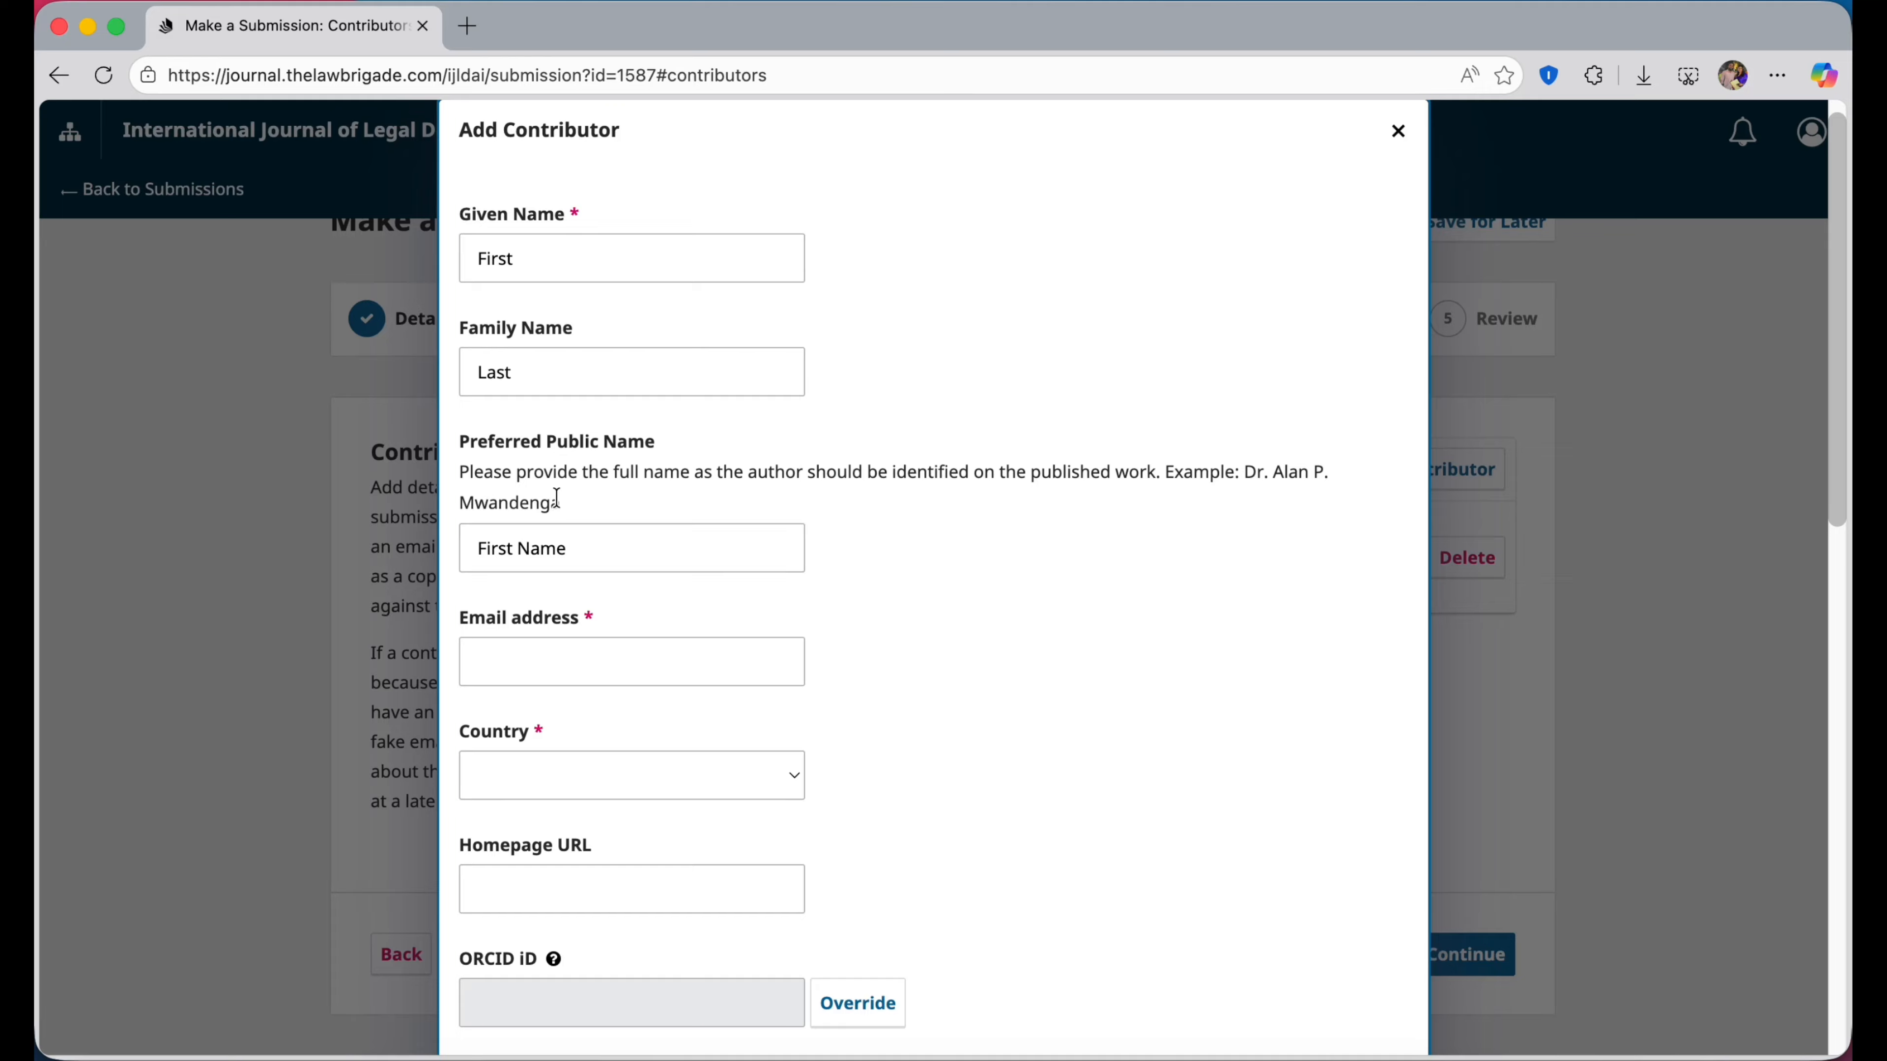
{"action": "left_click", "coordinate": [514, 548]}
{"action": "left_click_drag", "start_coordinate": [466, 548], "coordinate": [590, 548]}
{"action": "left_click", "coordinate": [607, 550]}
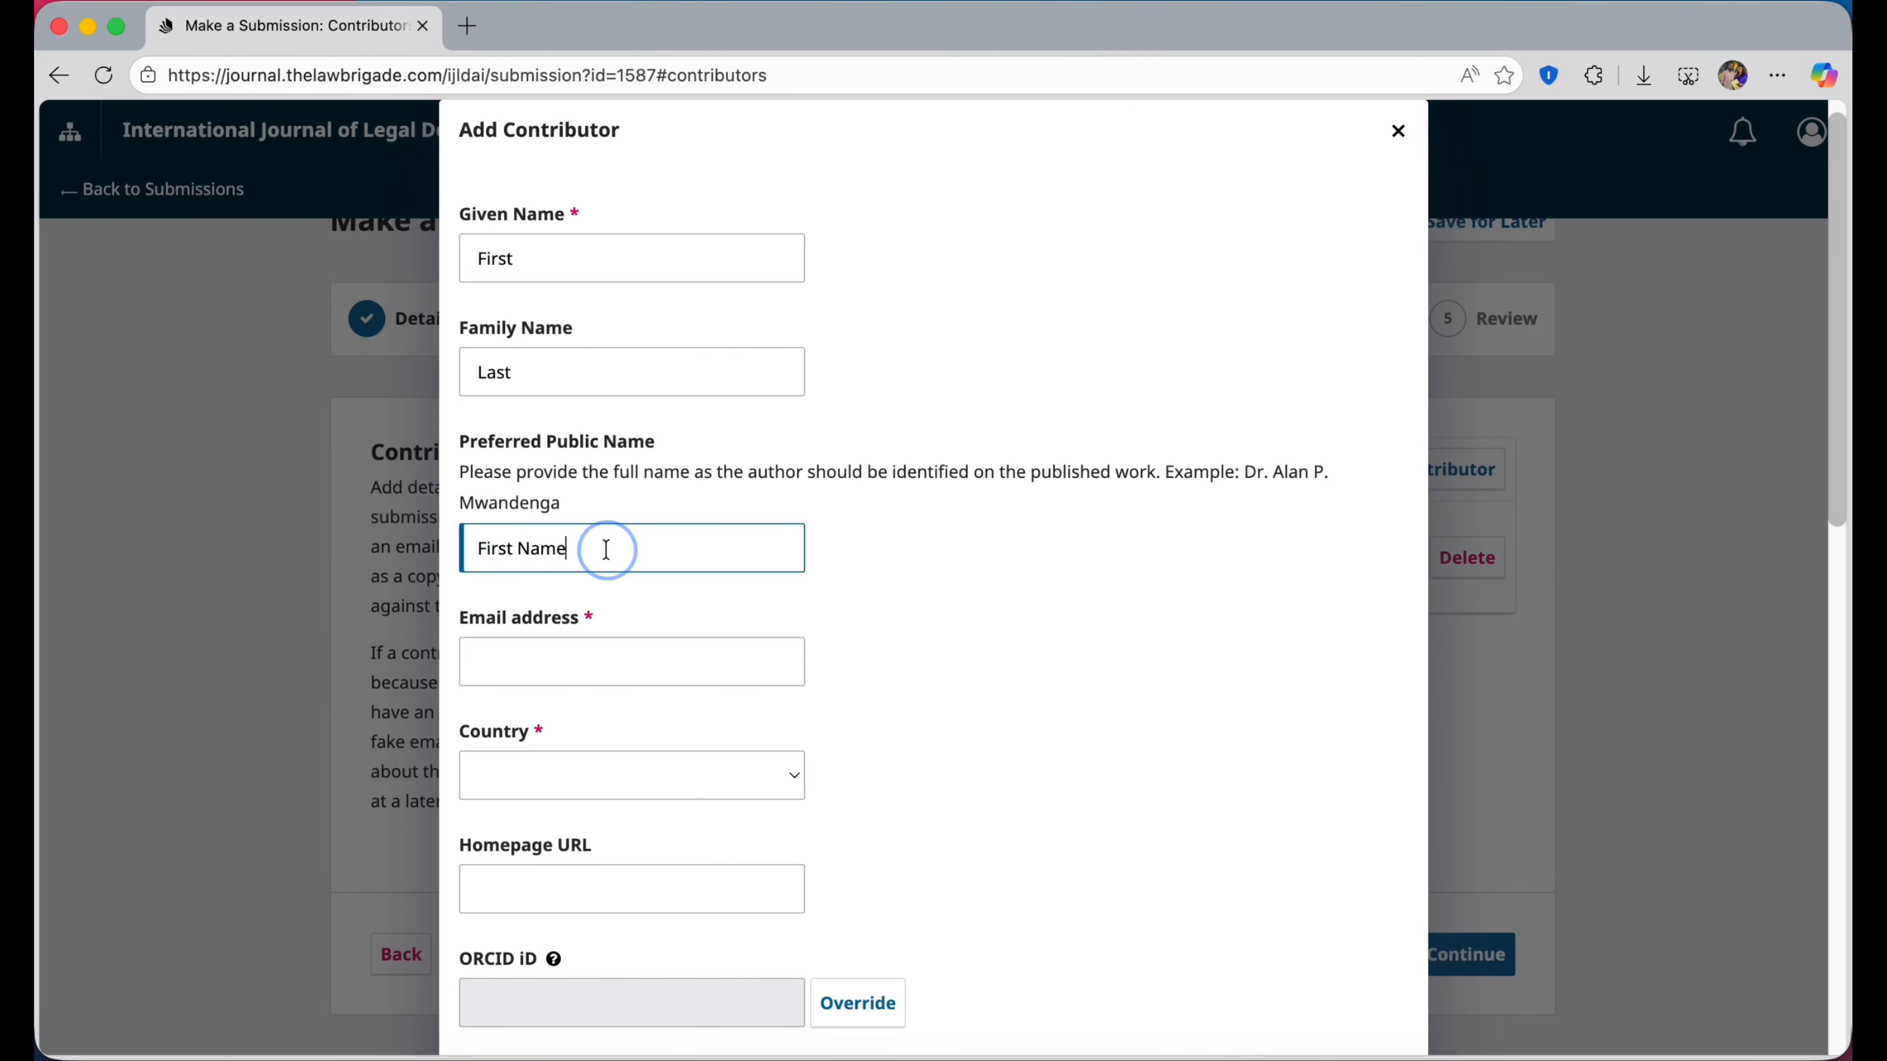
Paste the contributor's e-mail address and set the country to India.
{"action": "left_click", "coordinate": [647, 648]}
{"action": "key", "text": "super+v"}
{"action": "key", "text": "Tab"}
{"action": "type", "text": "in"}
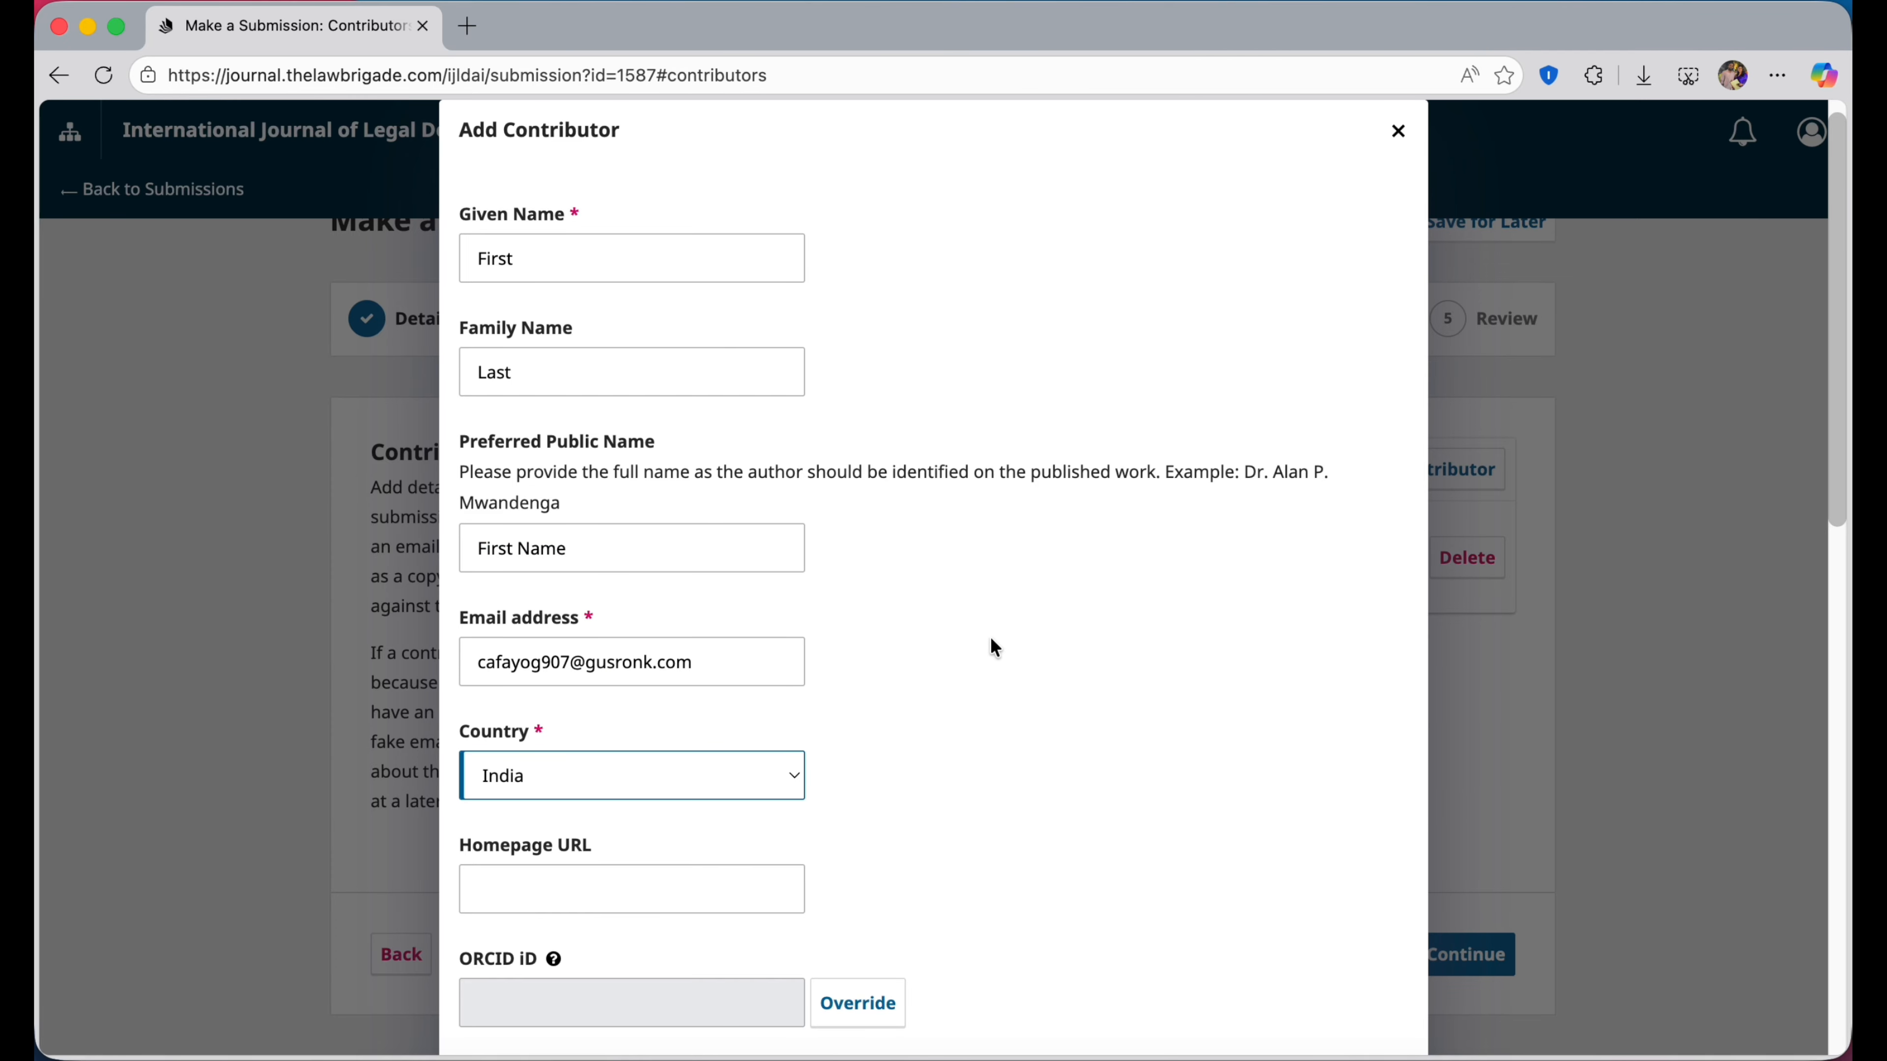
Override the locked ORCID iD field for manual entry and search Google in a new tab for "sample orcid id".
{"action": "scroll", "coordinate": [958, 752], "scroll_direction": "down", "scroll_amount": 5}
{"action": "scroll", "coordinate": [958, 752], "scroll_direction": "down", "scroll_amount": 2}
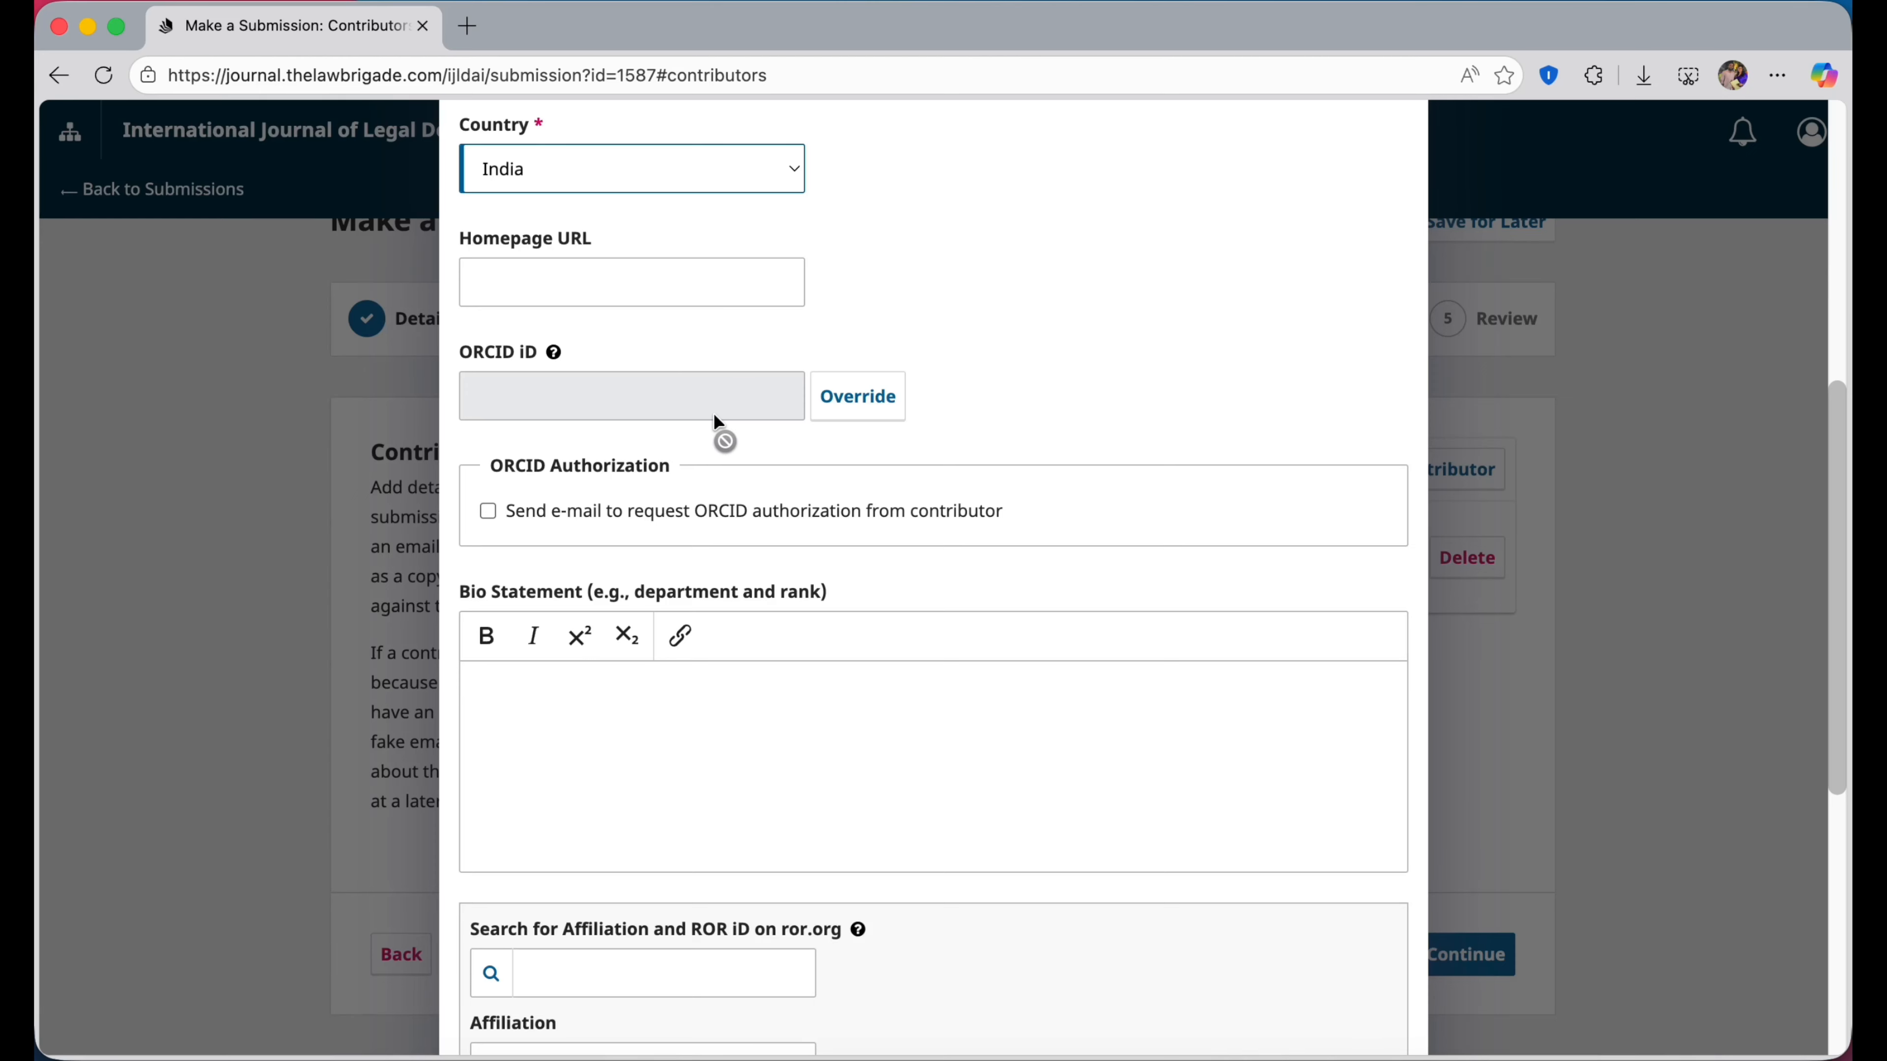
{"action": "left_click", "coordinate": [867, 411]}
{"action": "left_click", "coordinate": [586, 393]}
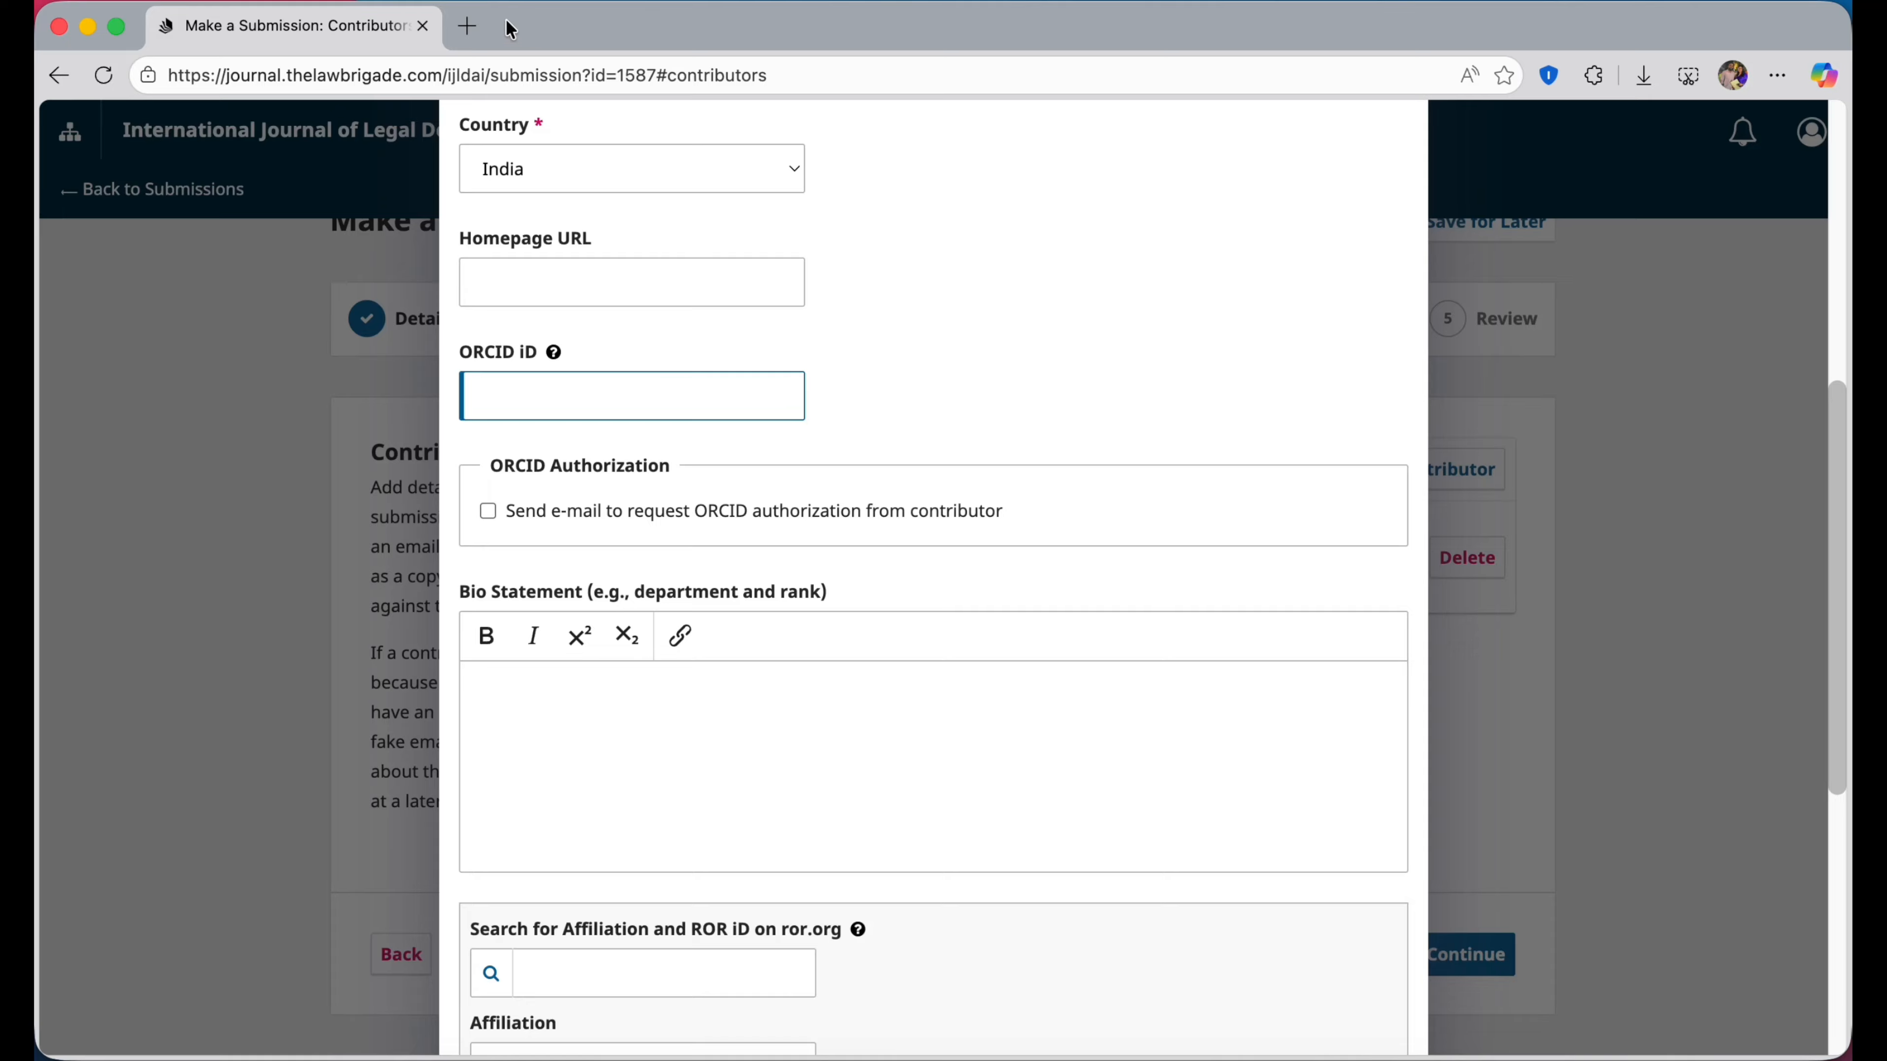
{"action": "left_click", "coordinate": [467, 27]}
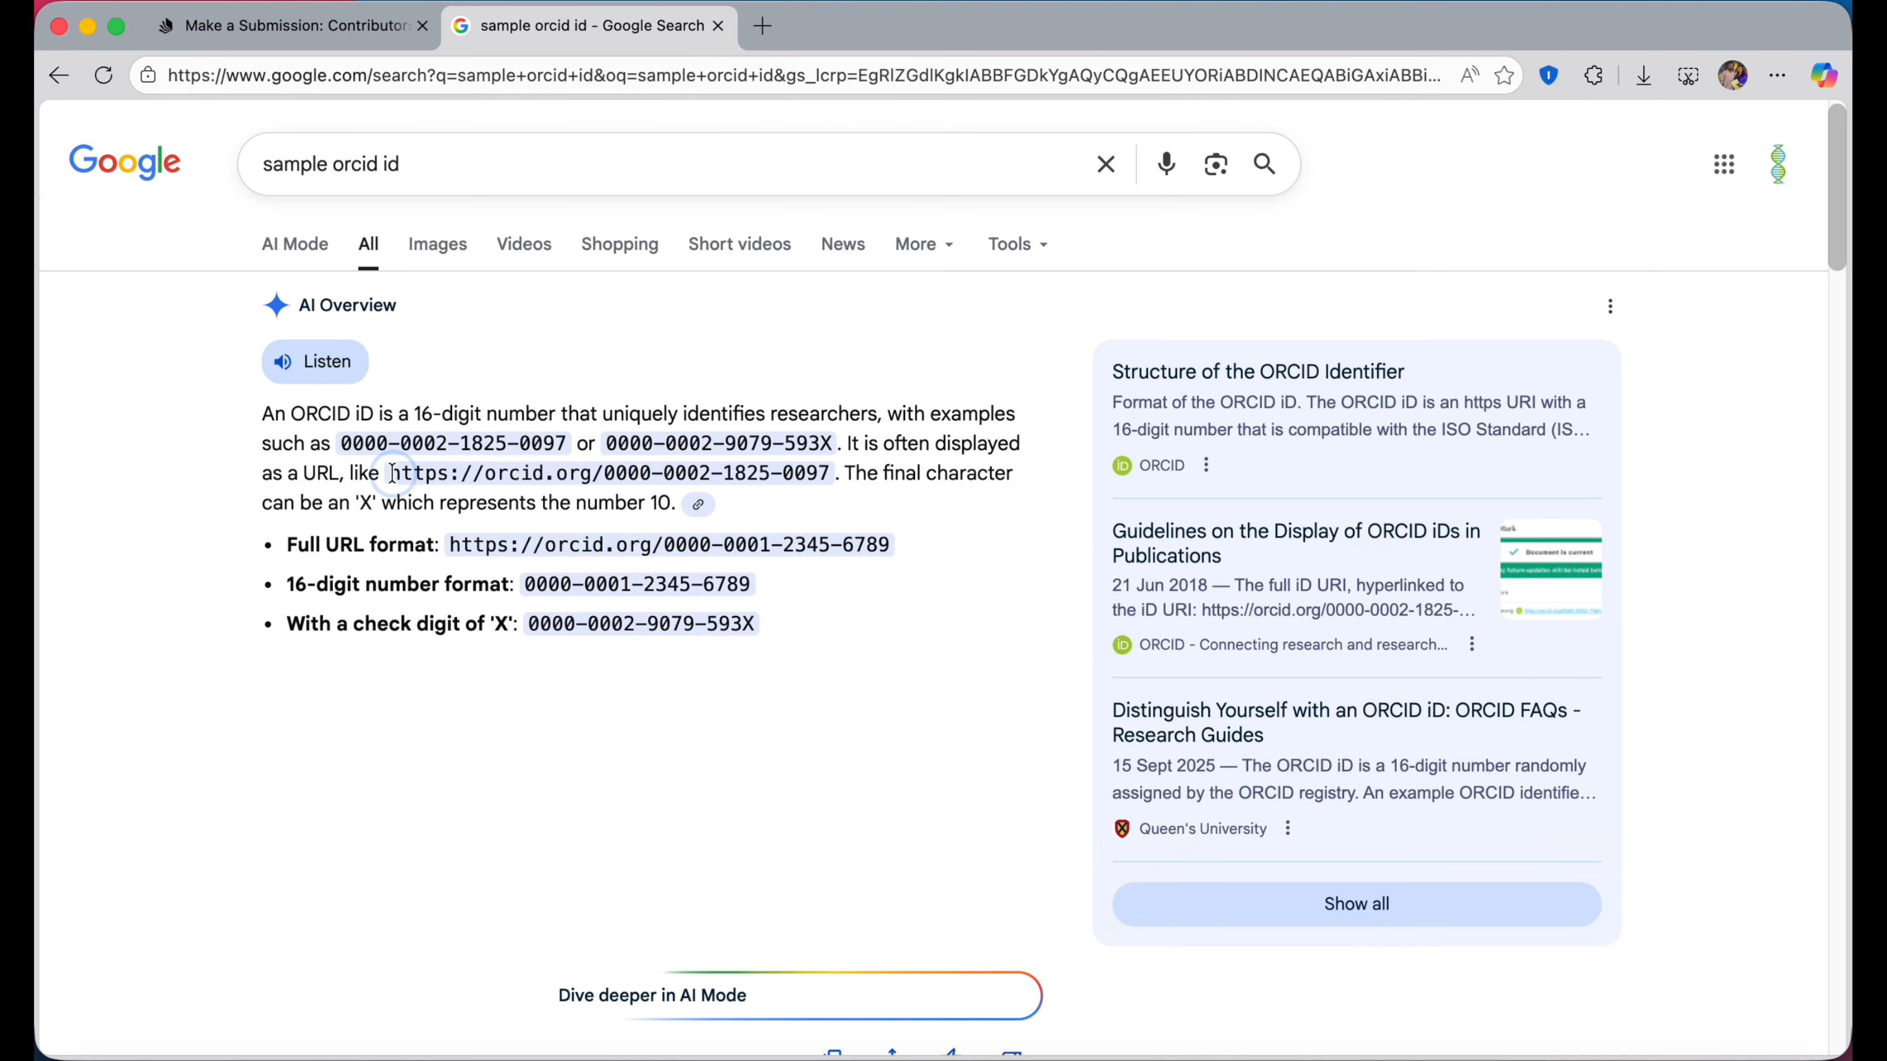
Copy the sample ORCID URL from the search overview's introductory paragraph and paste it as the contributor's ORCID iD.
{"action": "left_click_drag", "start_coordinate": [390, 473], "coordinate": [832, 478]}
{"action": "key", "text": "super+c"}
{"action": "left_click", "coordinate": [319, 28]}
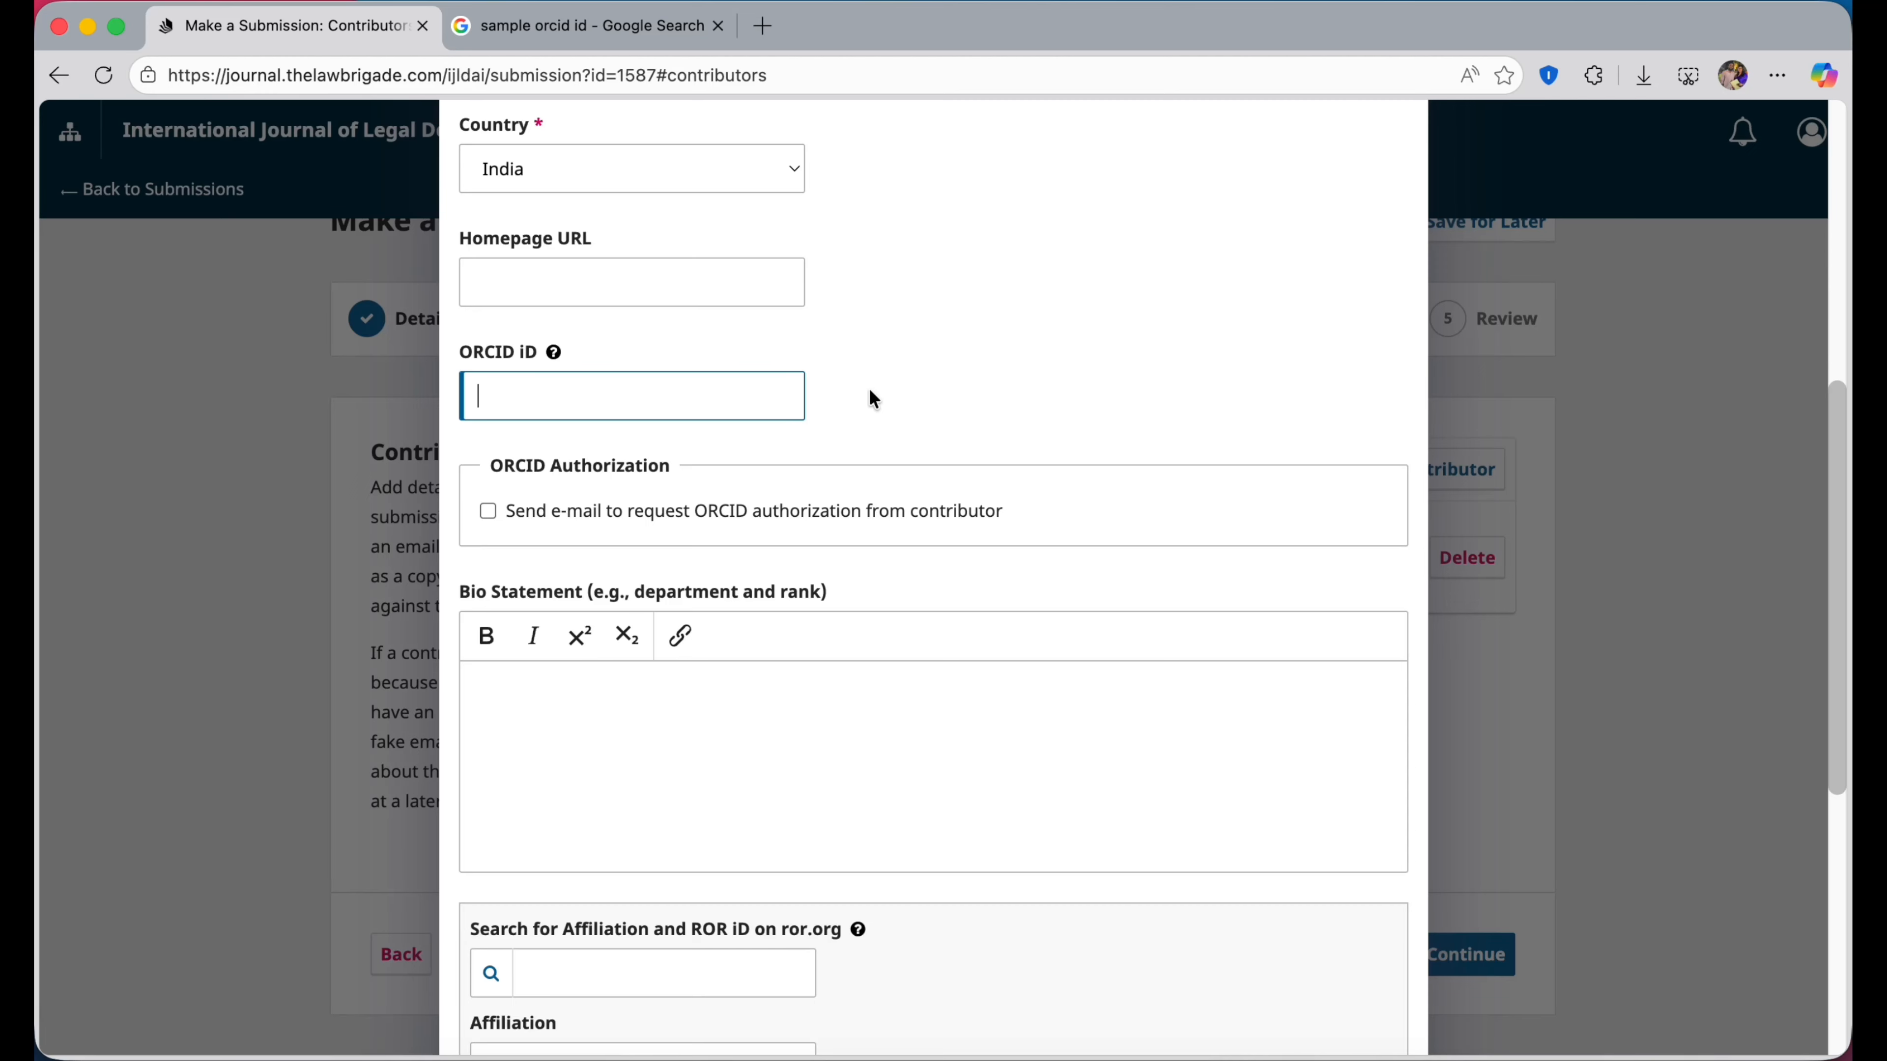
{"action": "key", "text": "super+v"}
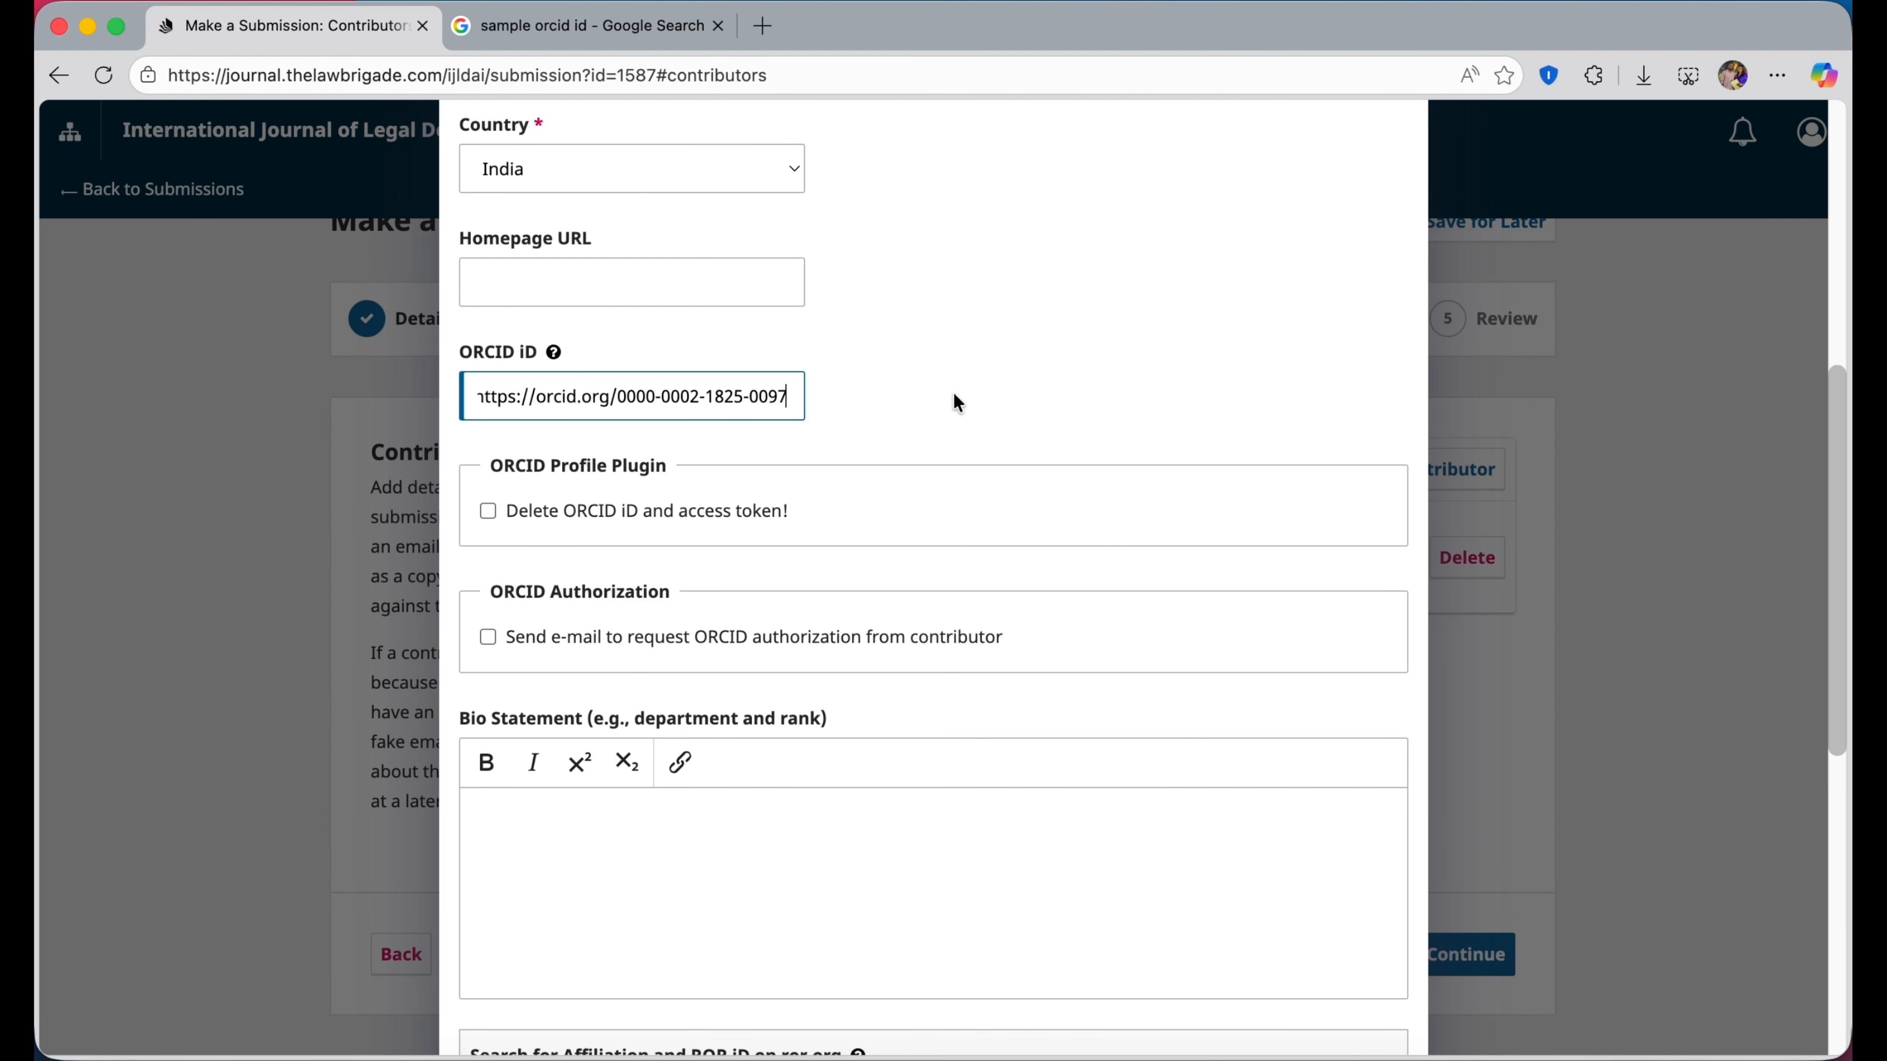
Enable the e-mail request for ORCID authorization from the contributor and disable it again.
{"action": "scroll", "coordinate": [934, 444], "scroll_direction": "down", "scroll_amount": 2}
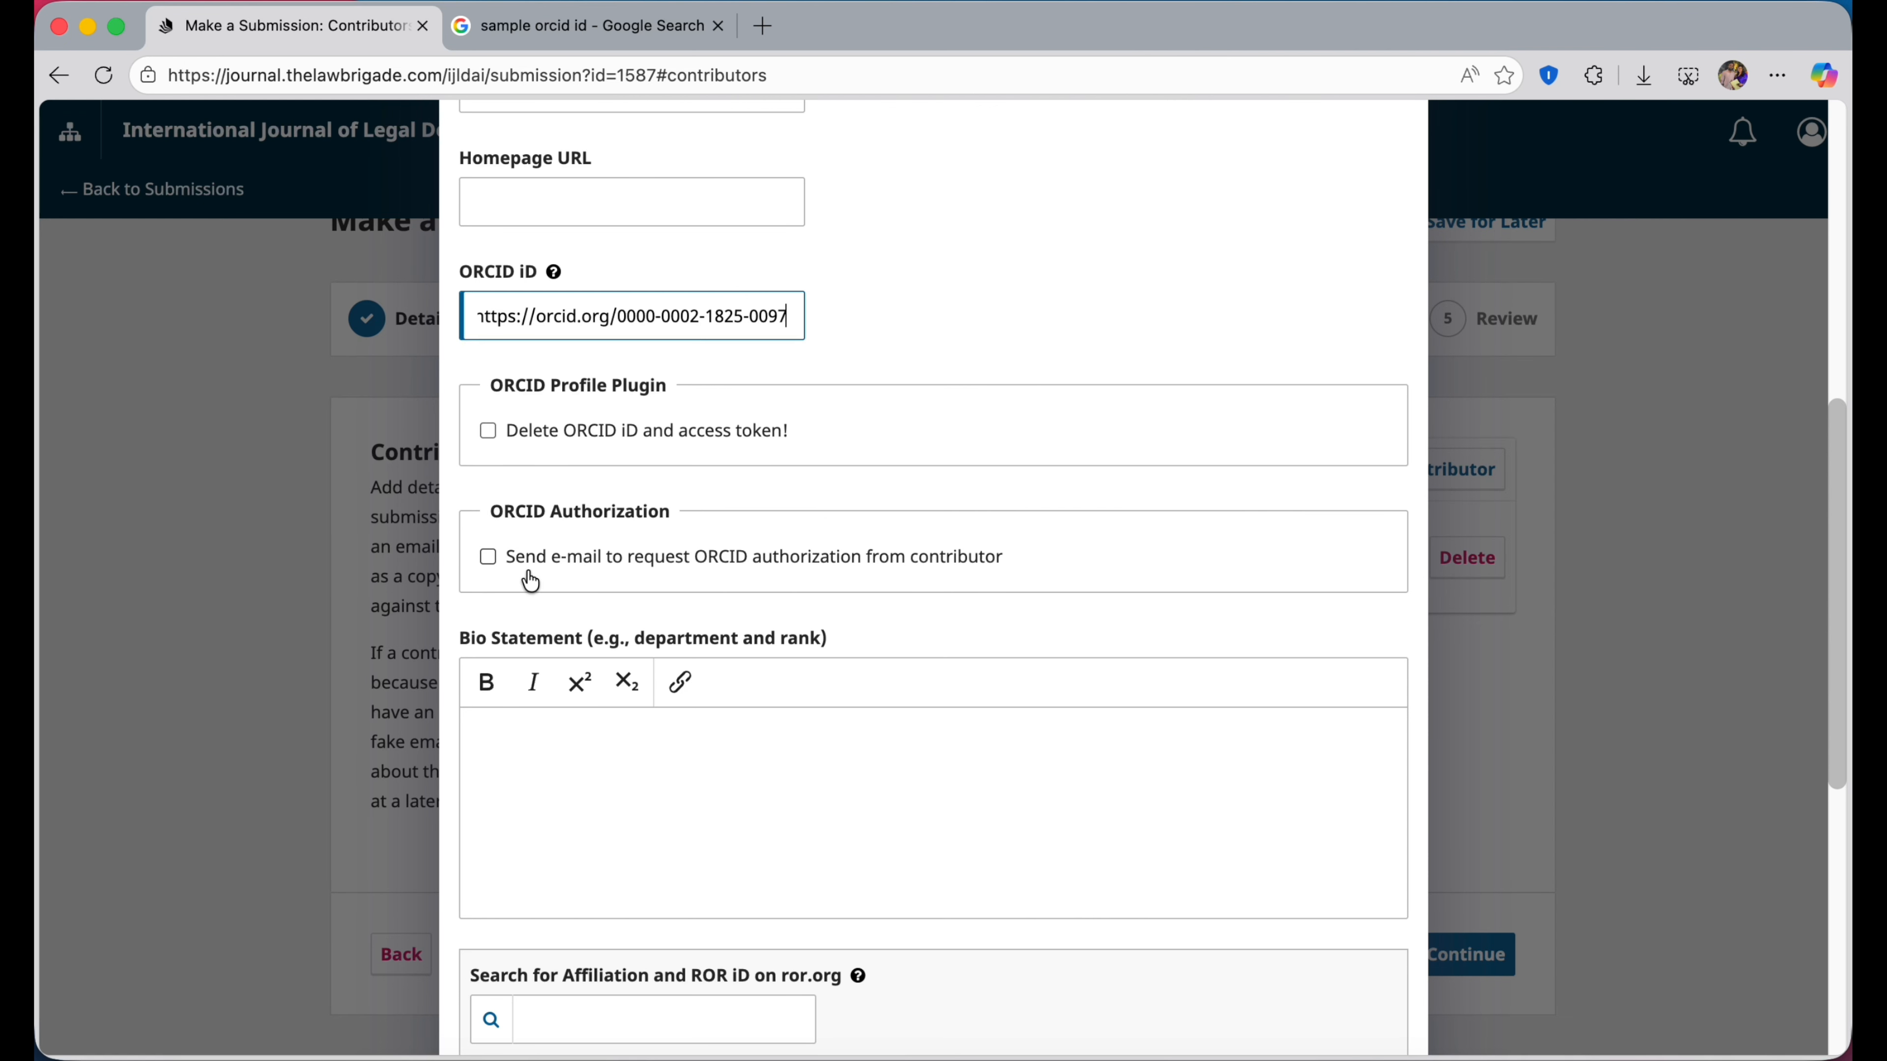
{"action": "left_click", "coordinate": [486, 561]}
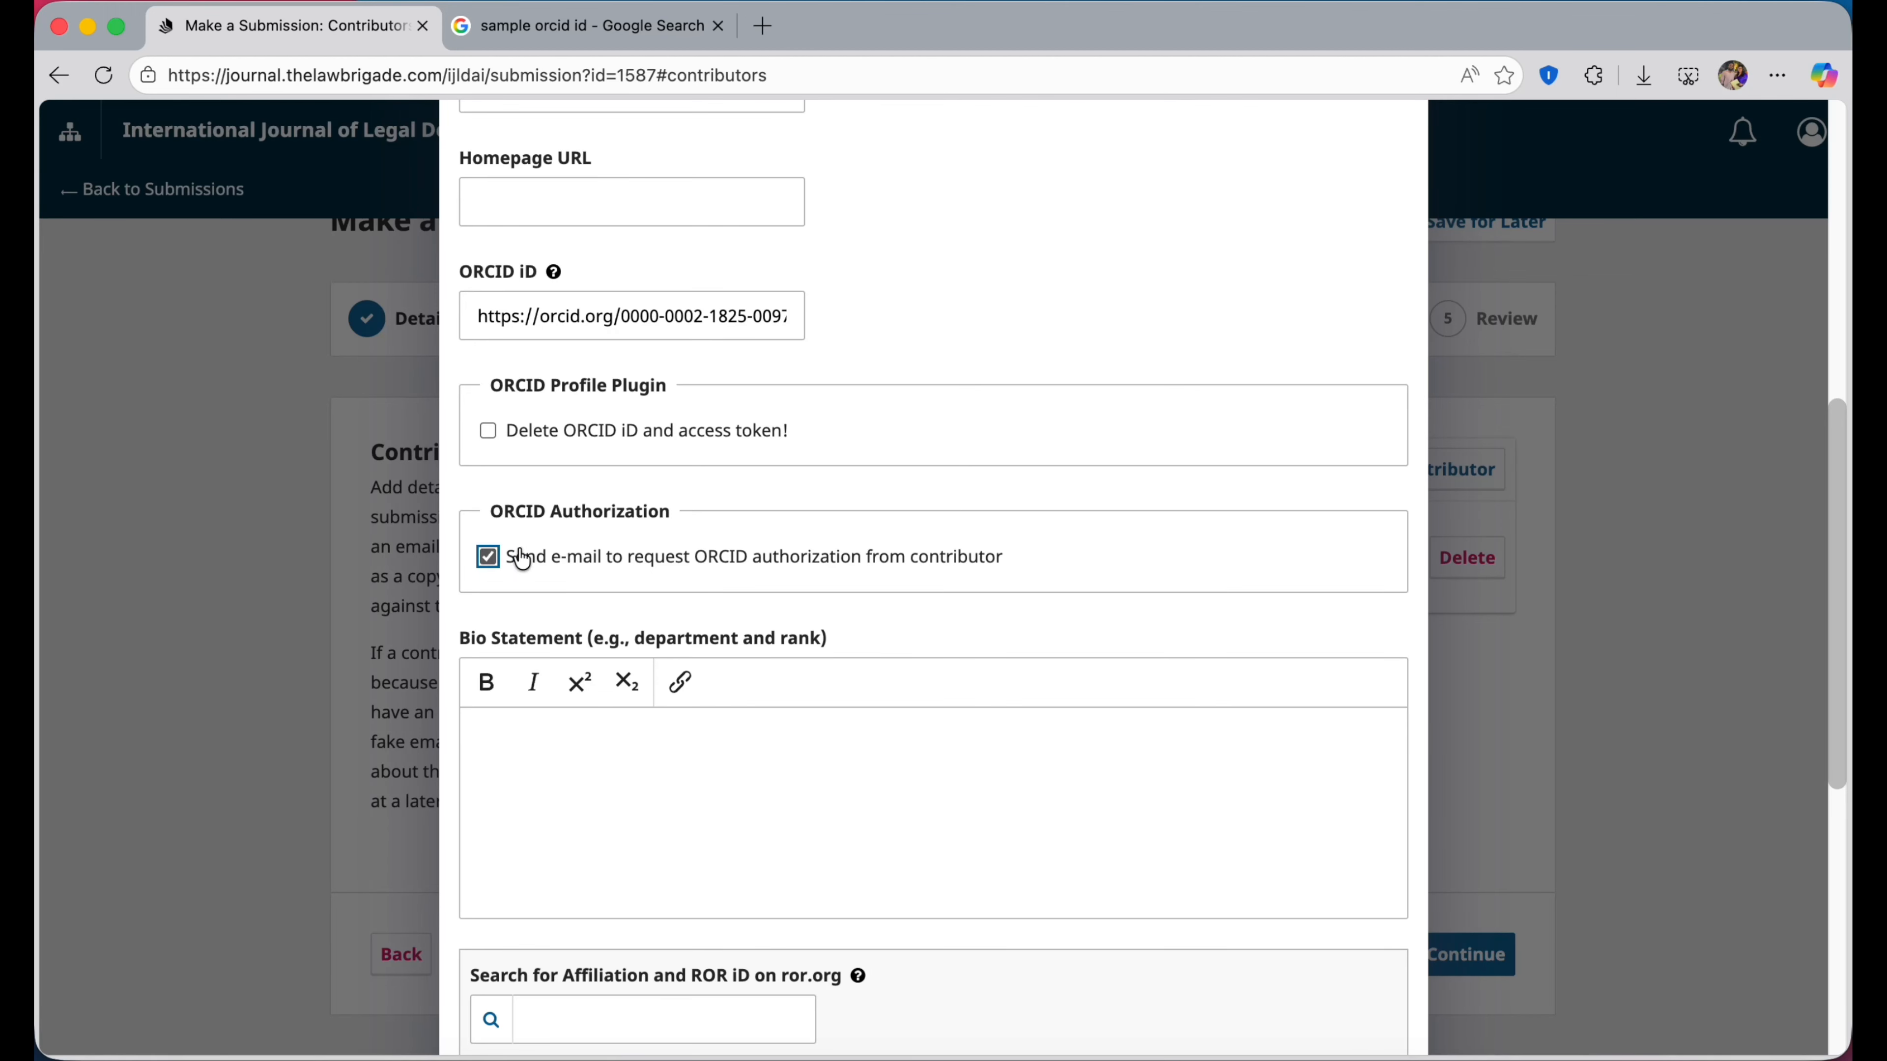
{"action": "left_click", "coordinate": [498, 564]}
Review the Bio Statement, affiliation and contributor role sections of the contributor form, leaving the bio empty.
{"action": "scroll", "coordinate": [758, 632], "scroll_direction": "down", "scroll_amount": 3}
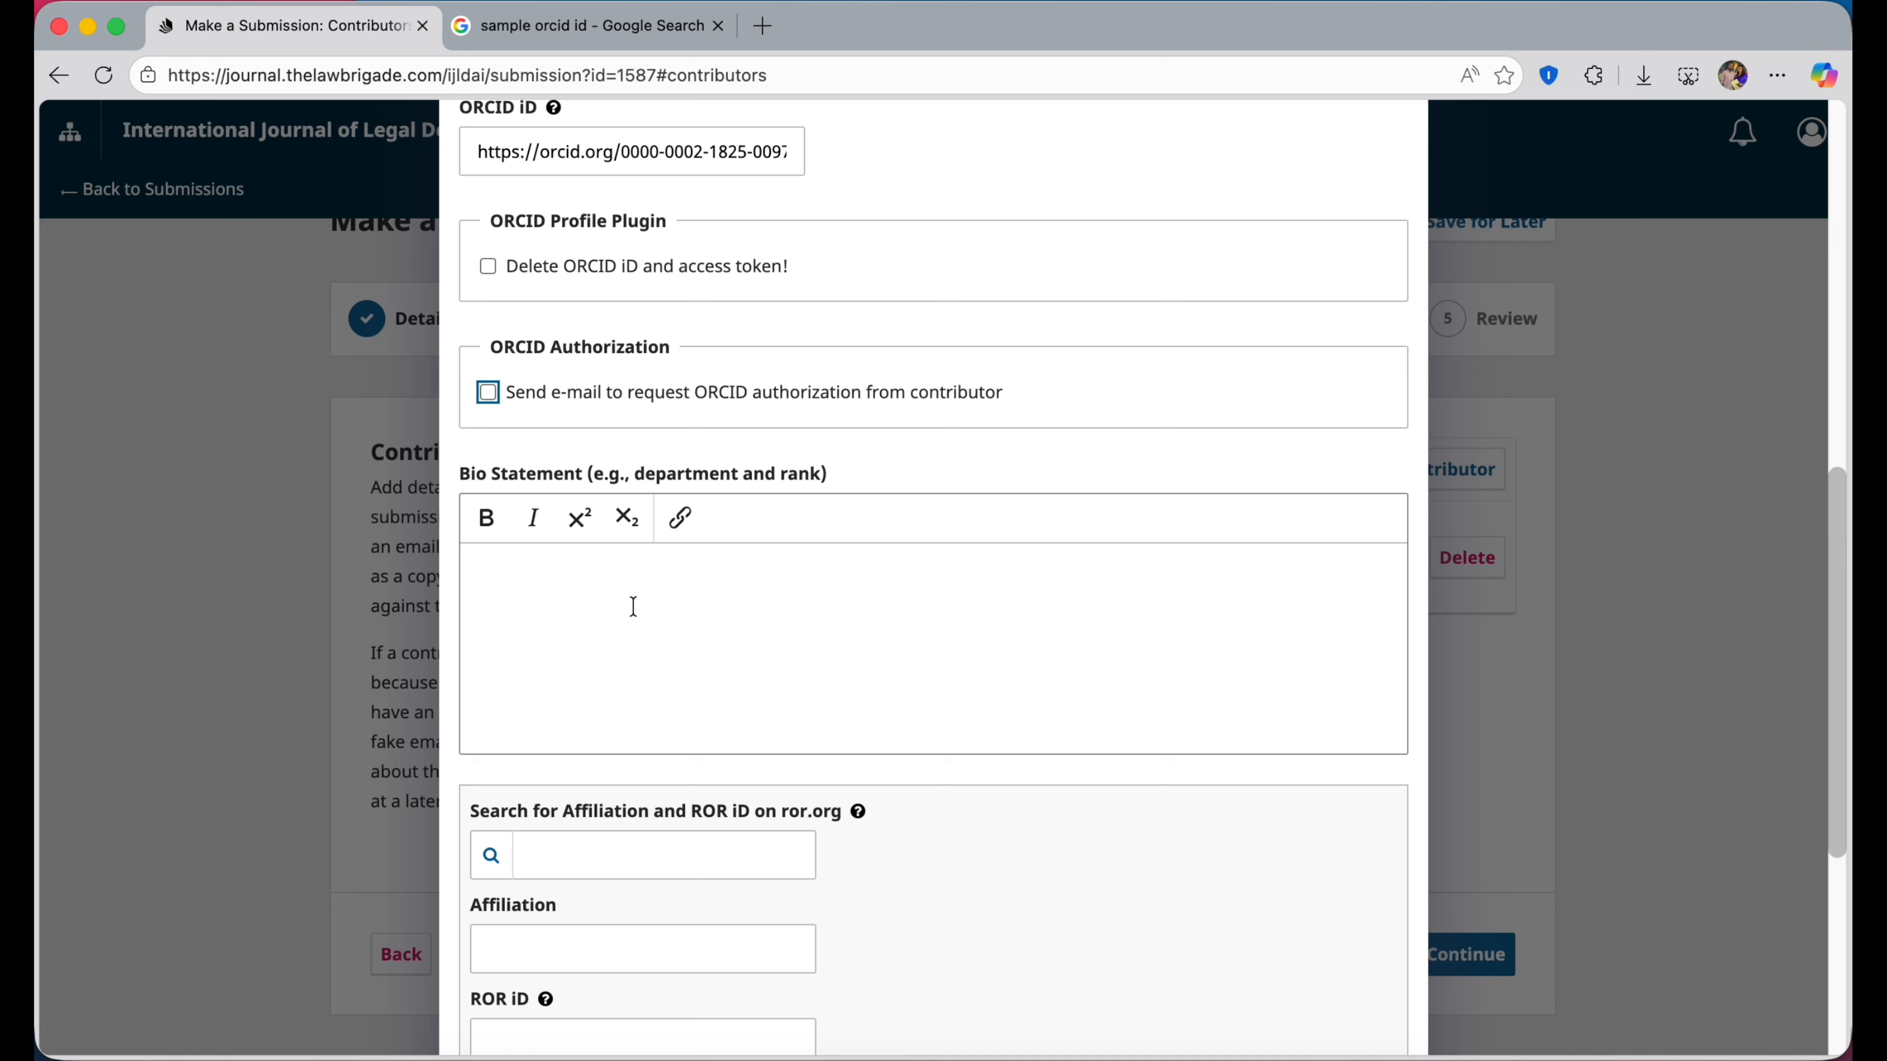
{"action": "left_click", "coordinate": [661, 571]}
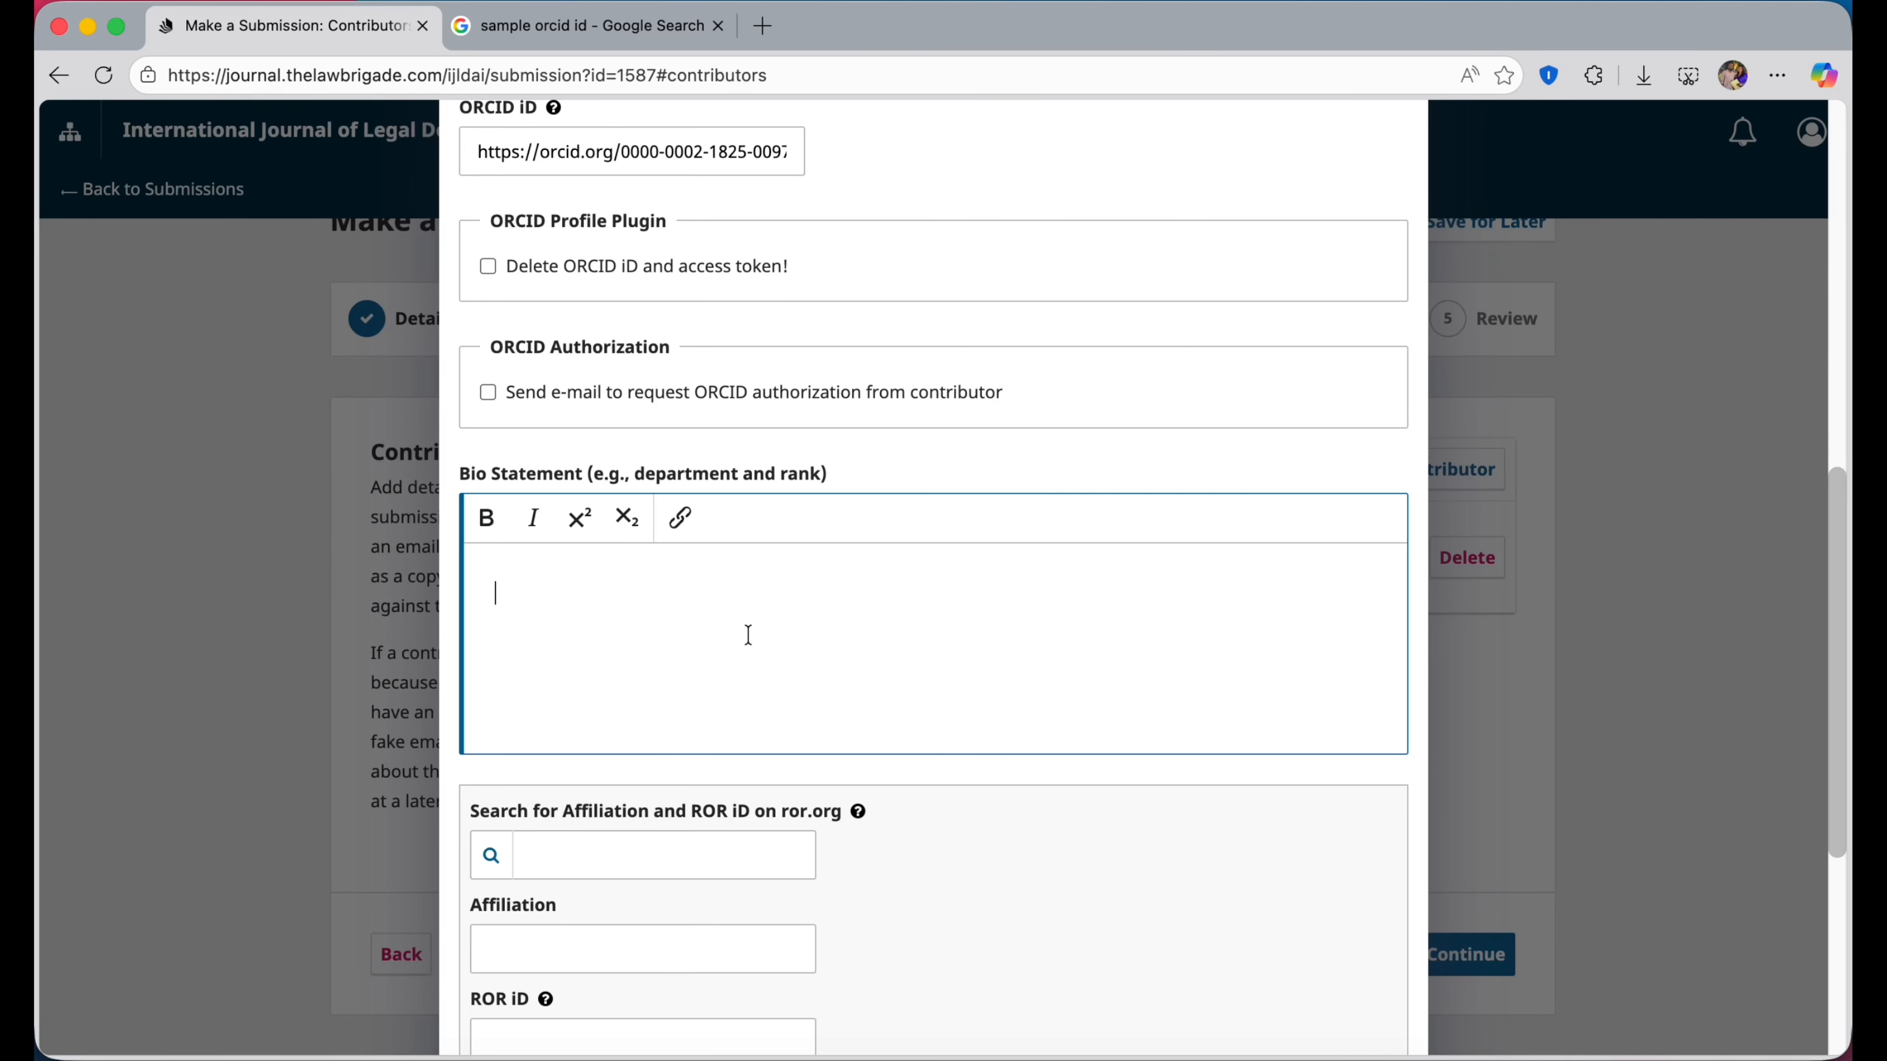
{"action": "scroll", "coordinate": [748, 633], "scroll_direction": "down", "scroll_amount": 5}
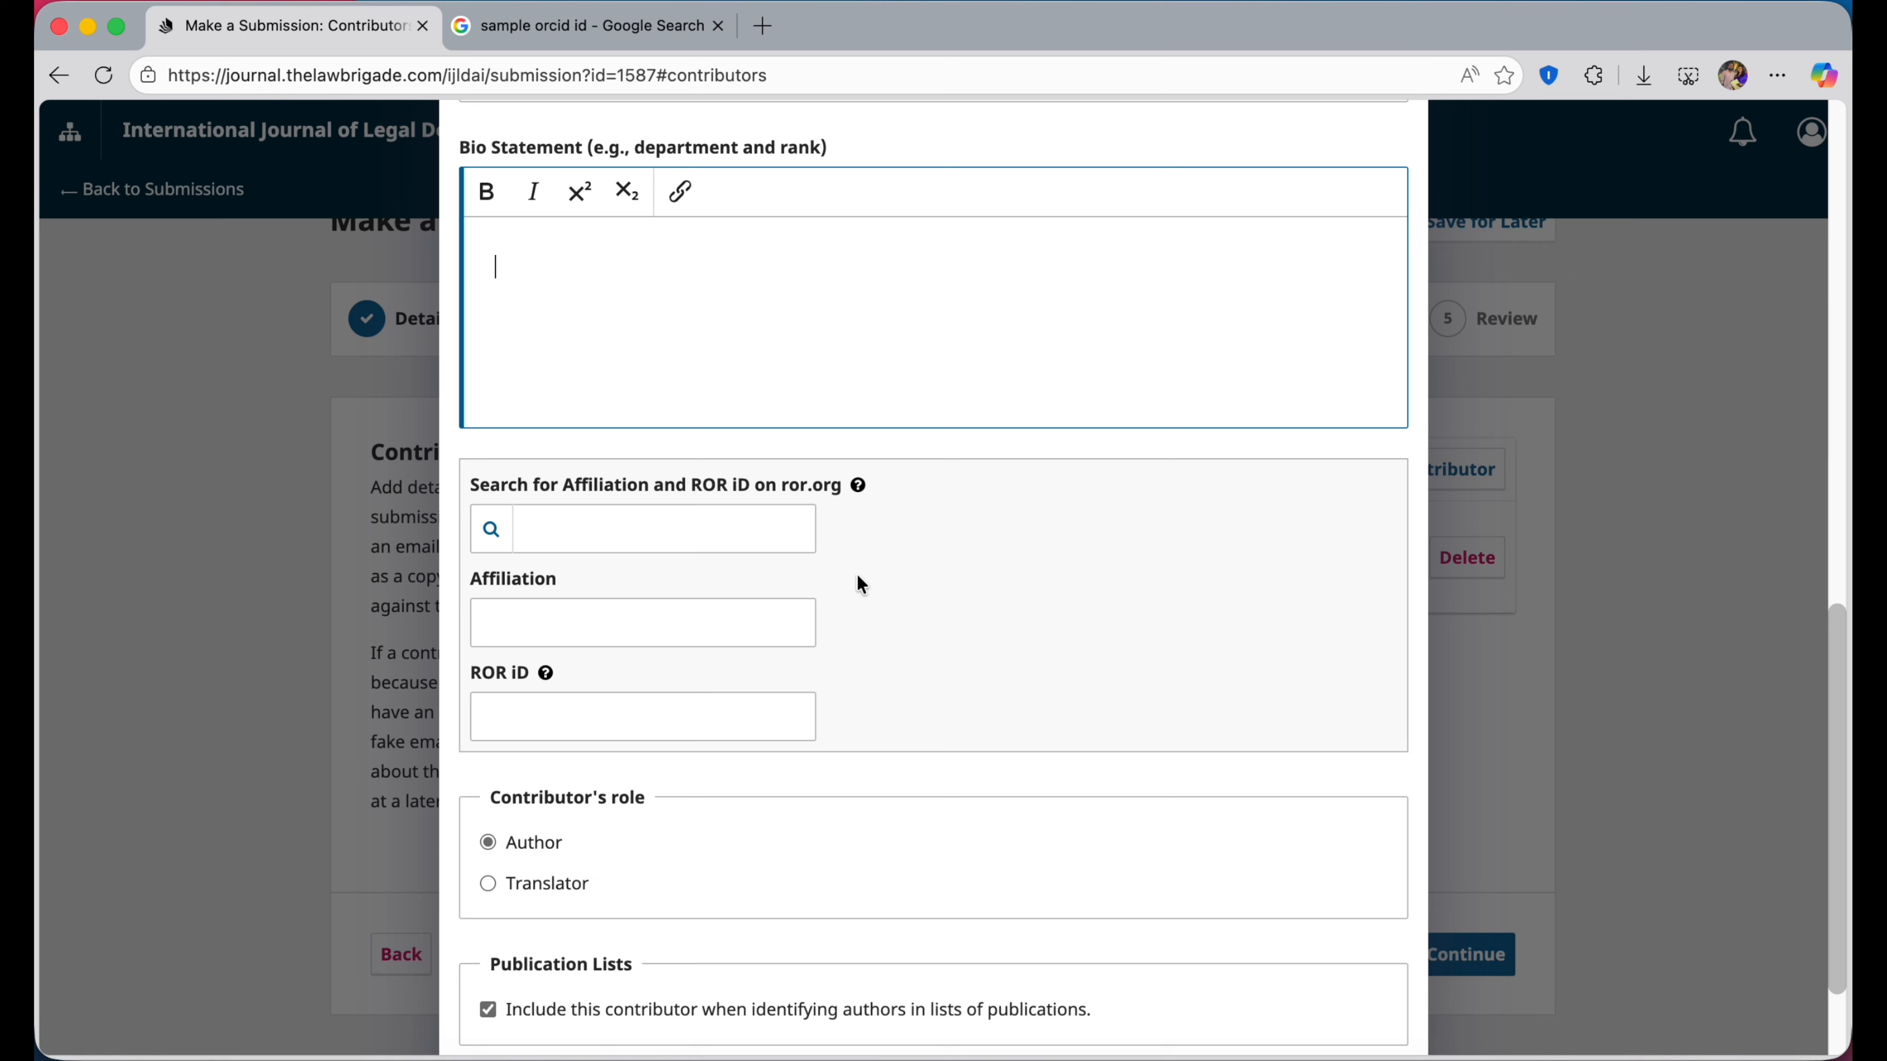
{"action": "scroll", "coordinate": [926, 611], "scroll_direction": "up", "scroll_amount": 4}
{"action": "scroll", "coordinate": [926, 610], "scroll_direction": "down", "scroll_amount": 2}
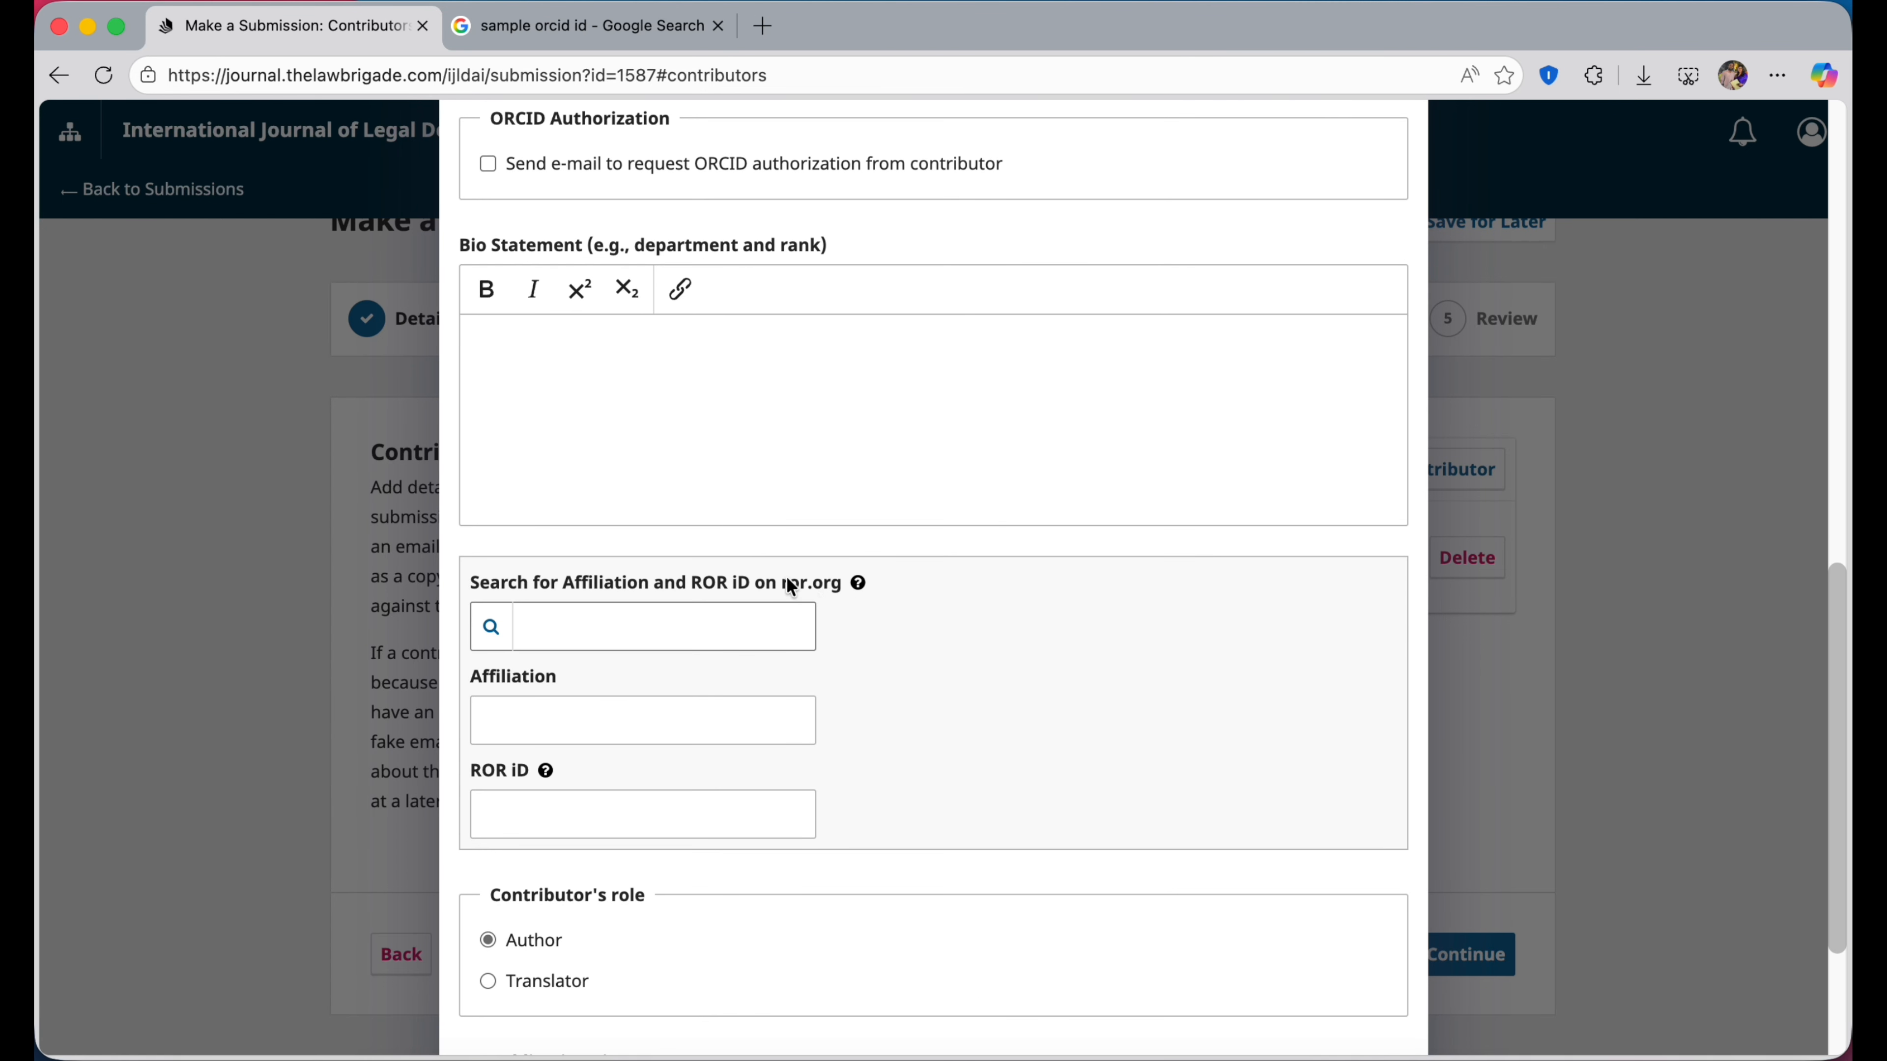
{"action": "scroll", "coordinate": [925, 609], "scroll_direction": "down", "scroll_amount": 1}
Search ror.org for "microsoft", choose Microsoft (India) as the contributor's affiliation and clear the search text.
{"action": "left_click", "coordinate": [695, 557]}
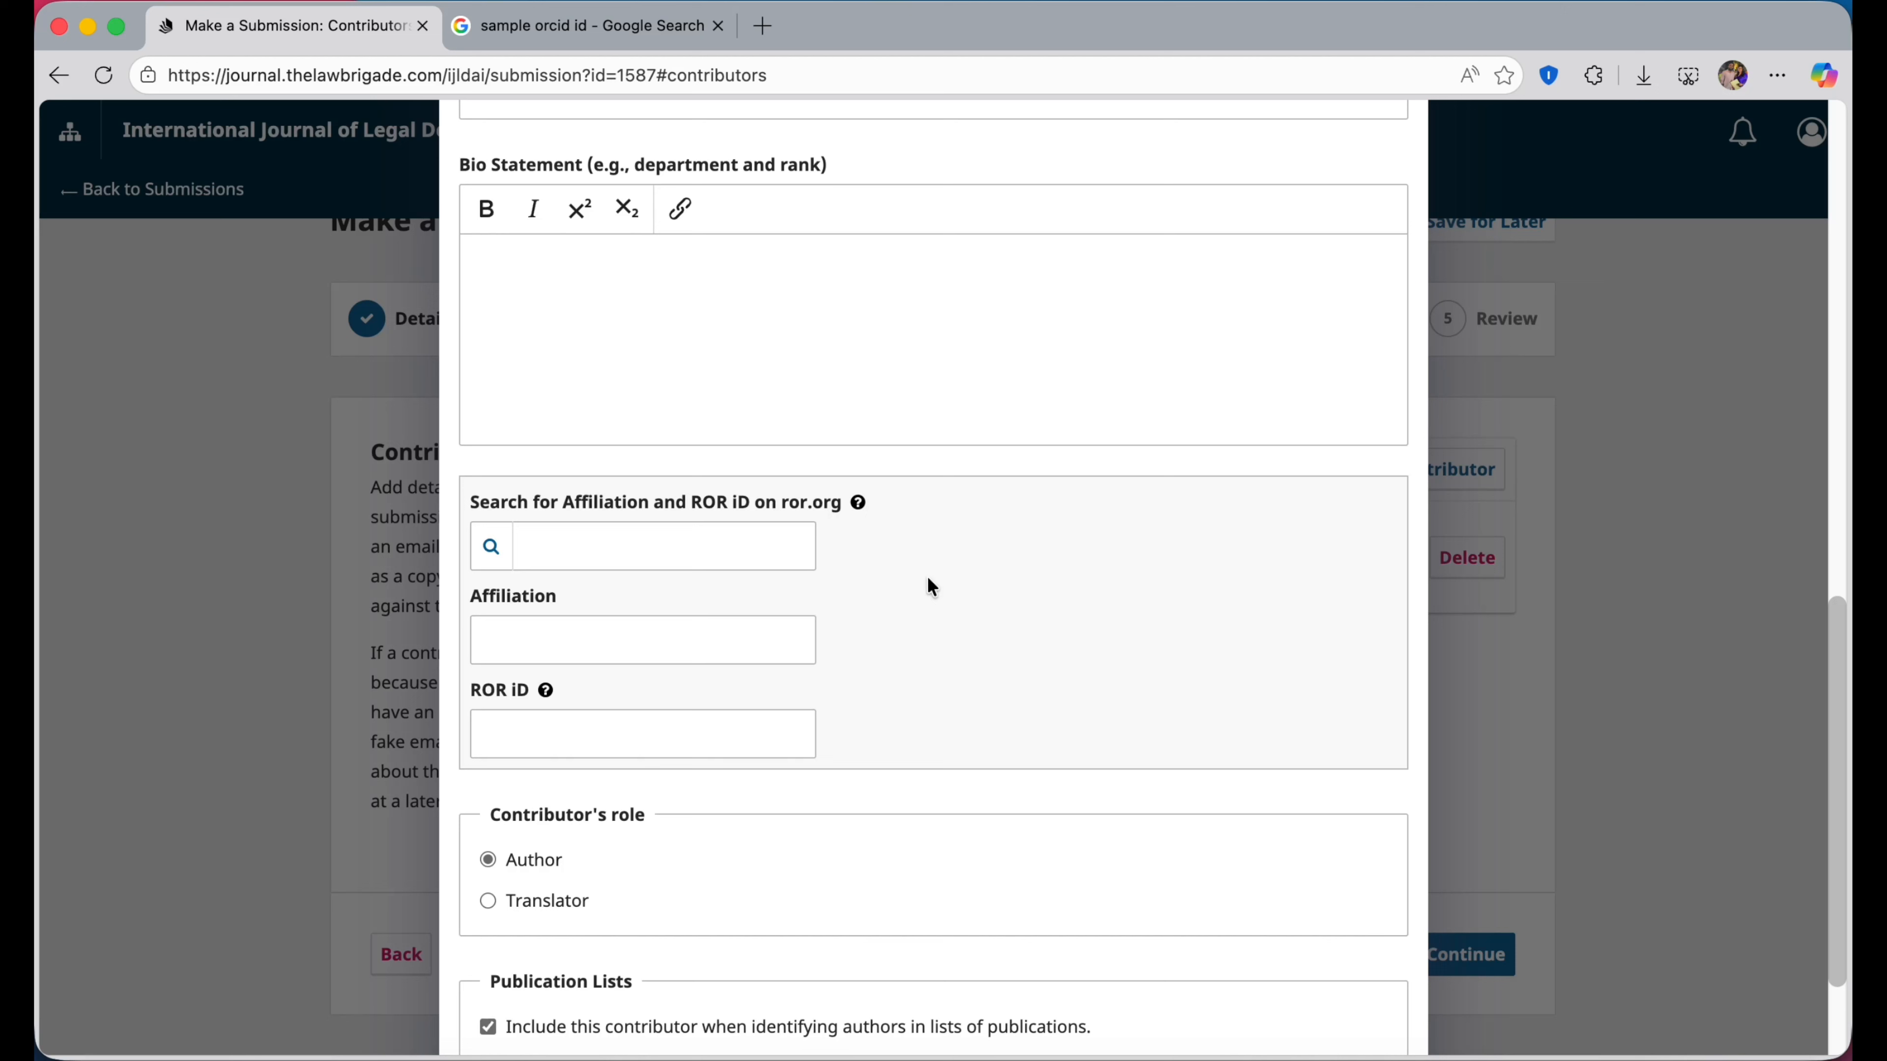
{"action": "left_click", "coordinate": [715, 547]}
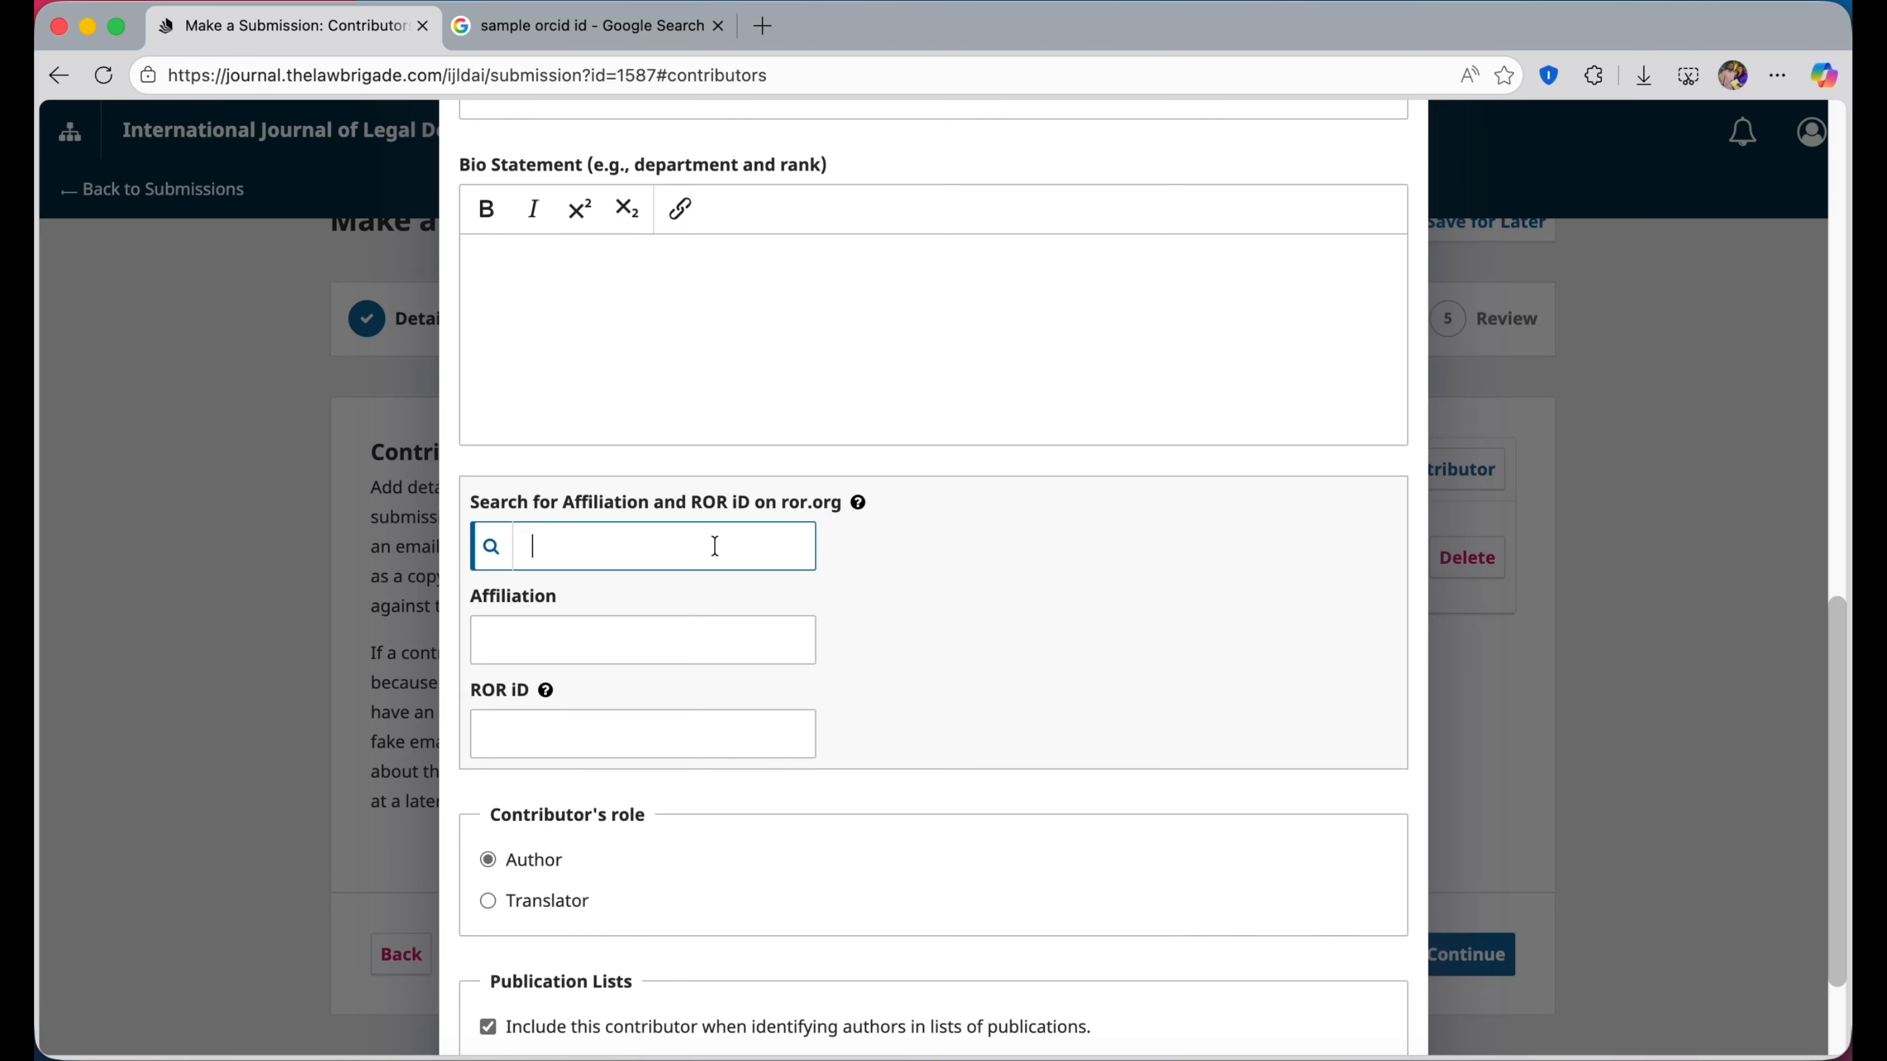
{"action": "type", "text": "microa"}
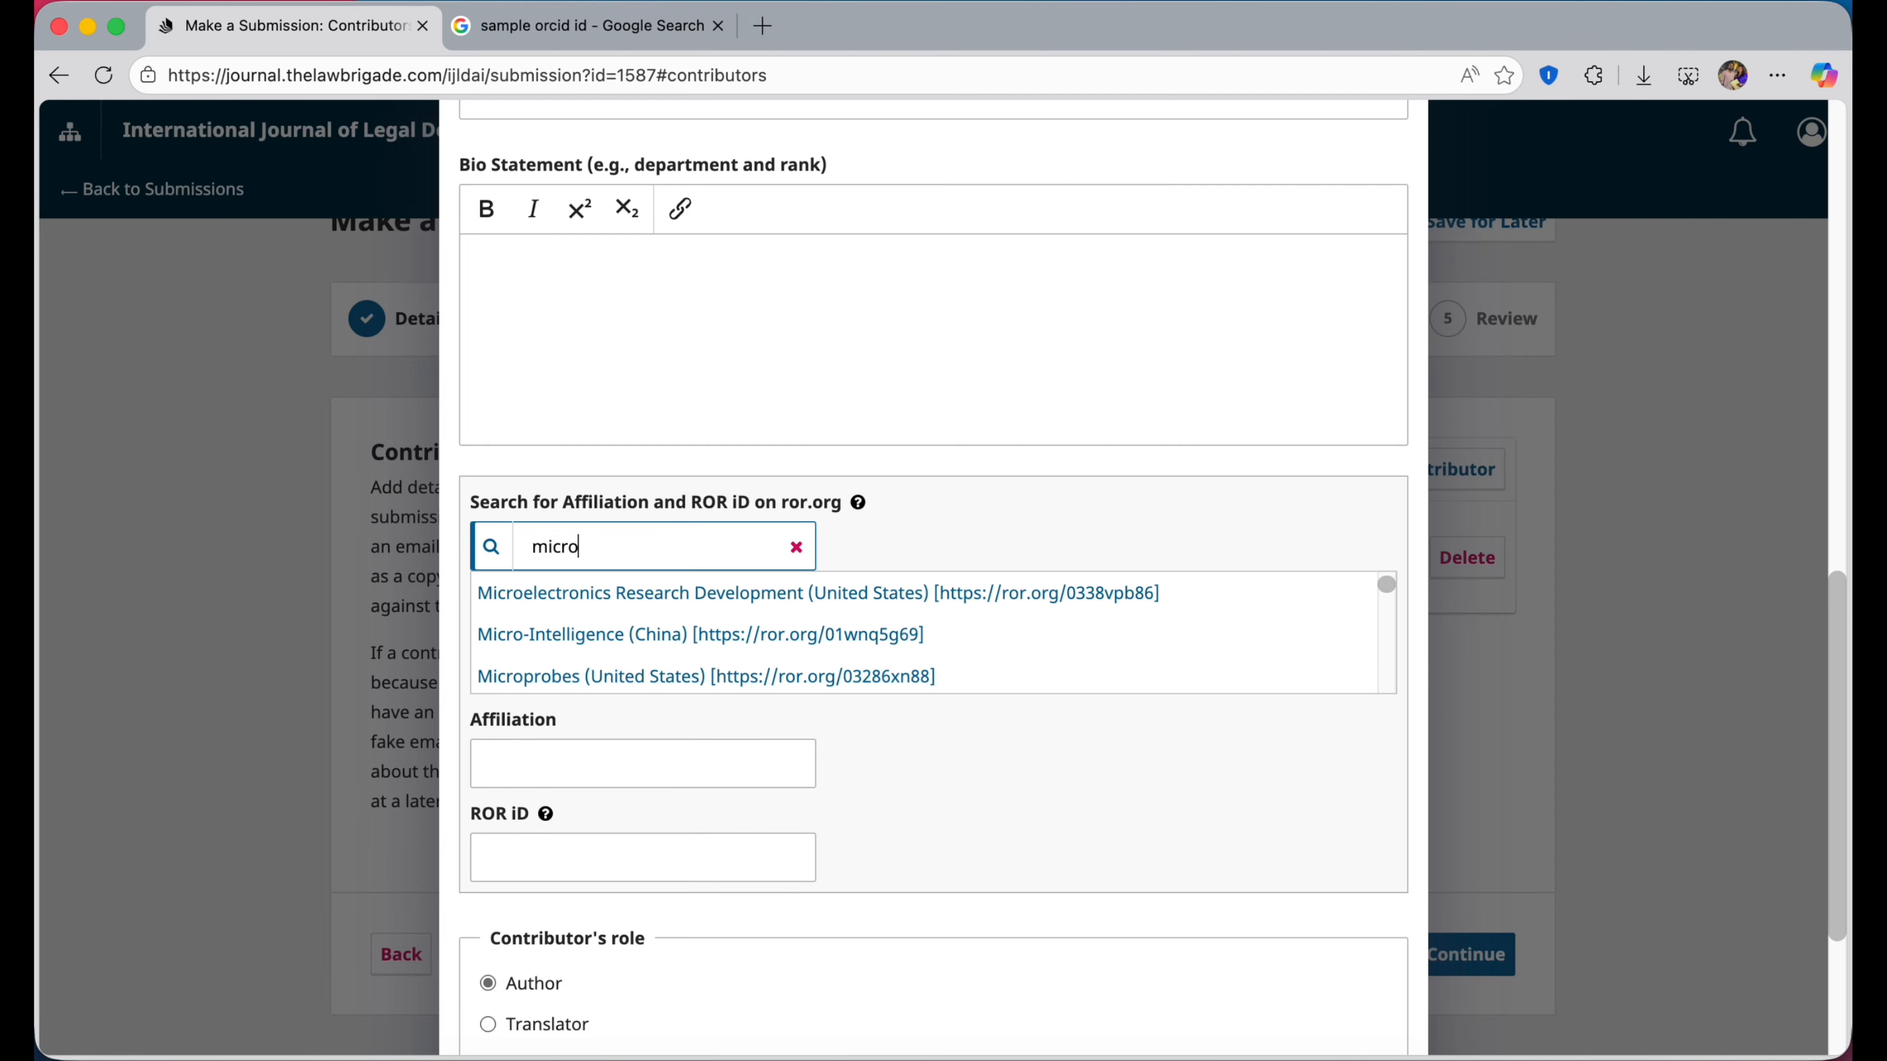
{"action": "key", "text": "BackSpace"}
{"action": "type", "text": "soft"}
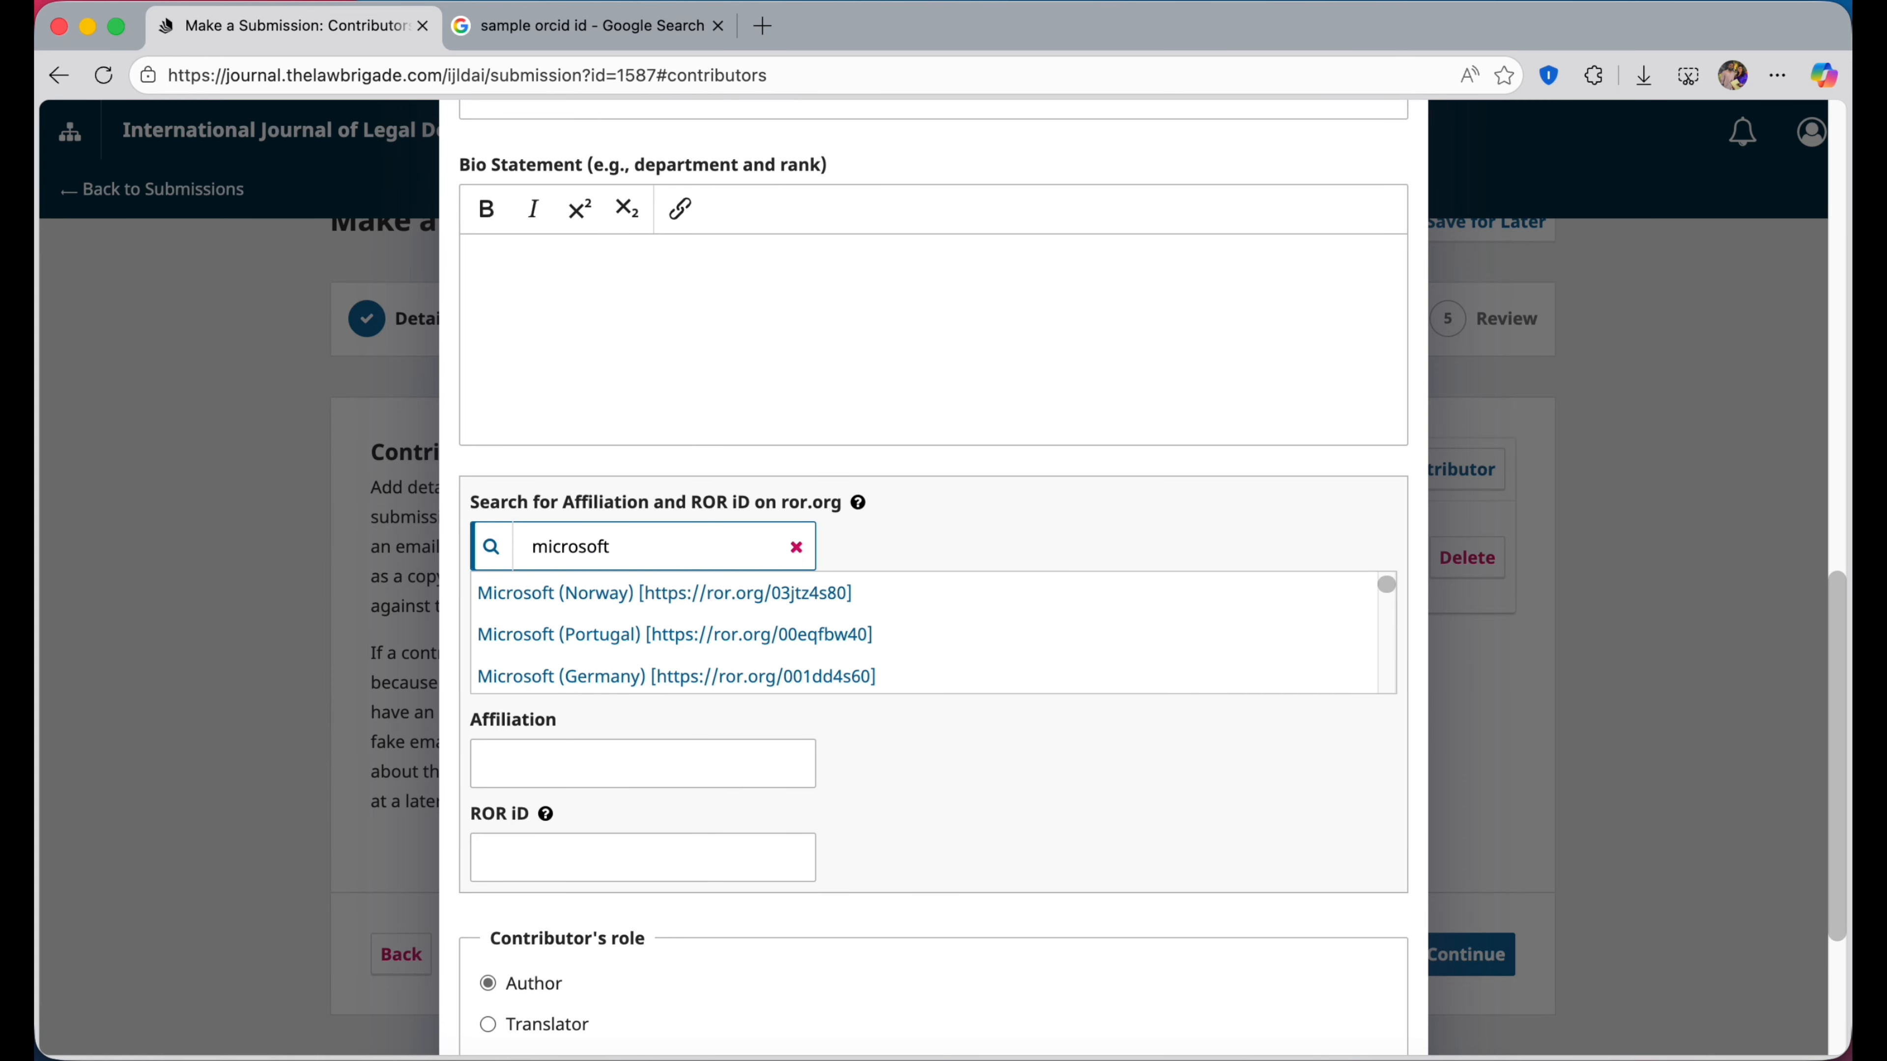
{"action": "scroll", "coordinate": [633, 621], "scroll_direction": "down", "scroll_amount": 3}
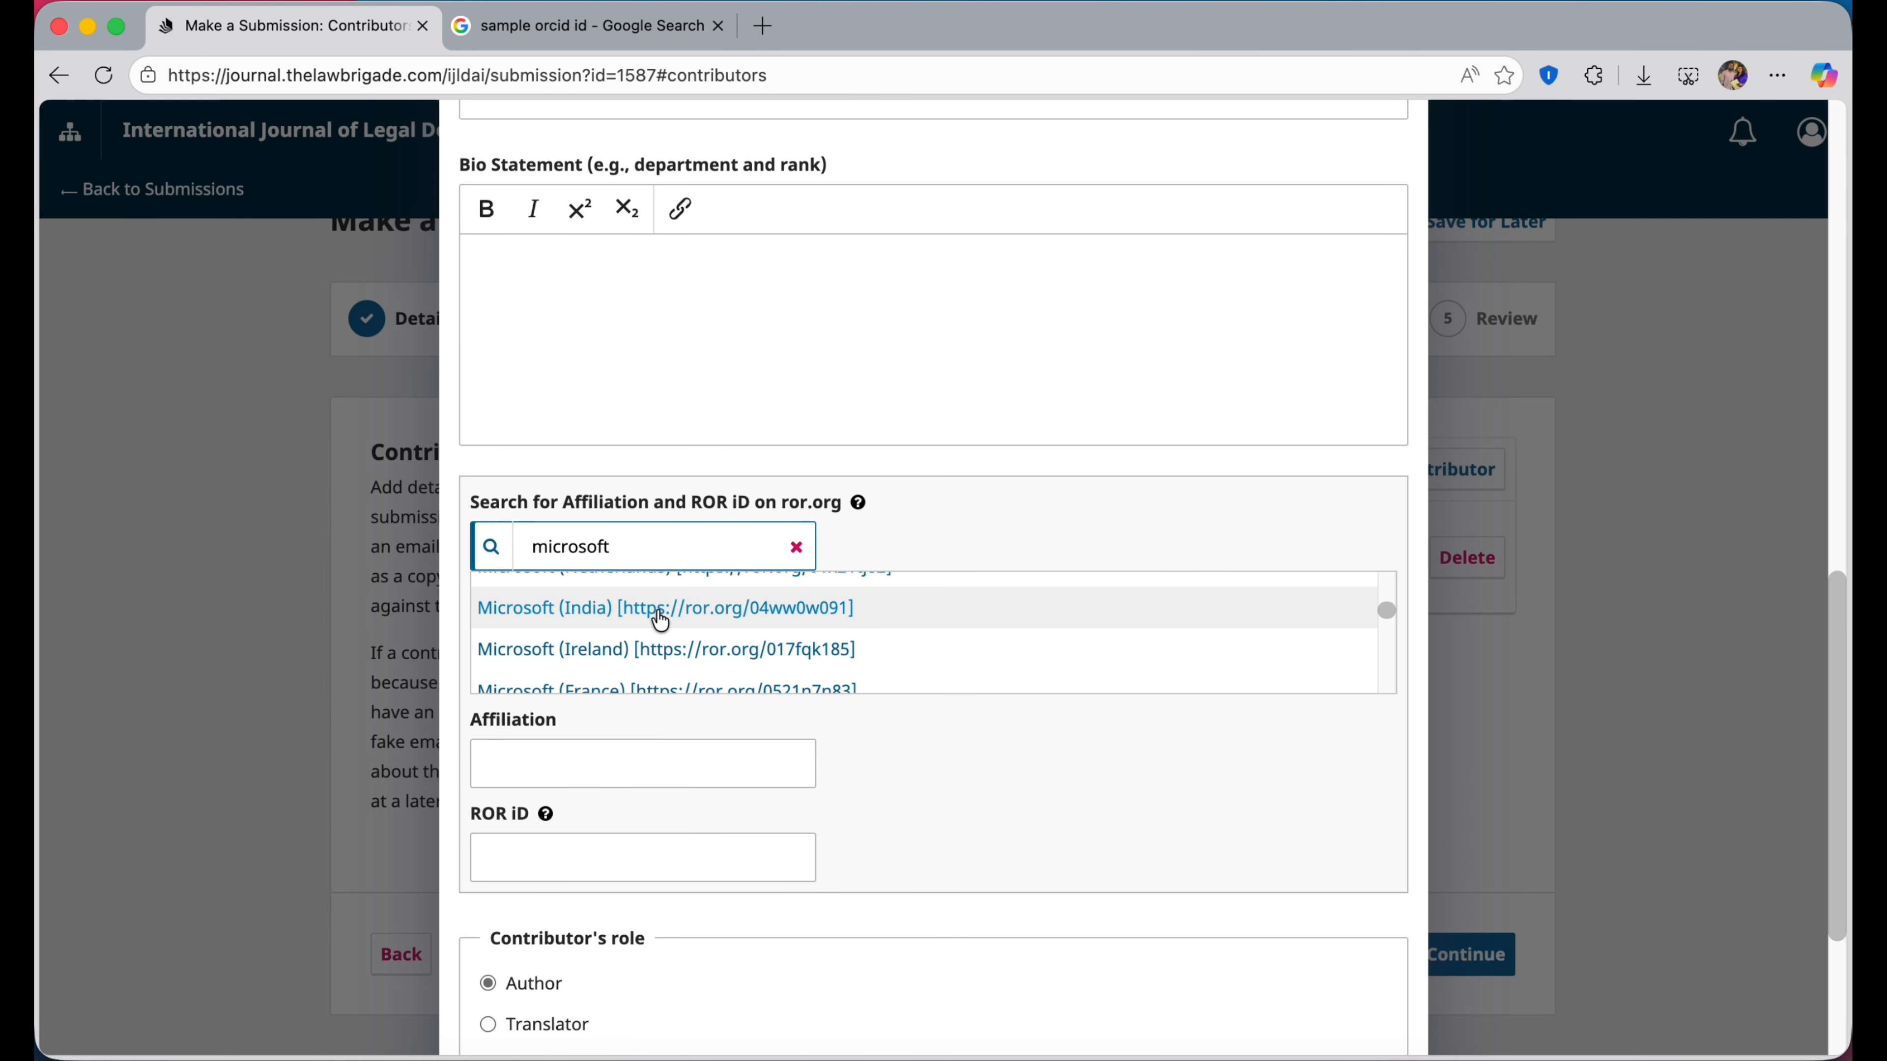
{"action": "left_click", "coordinate": [633, 621]}
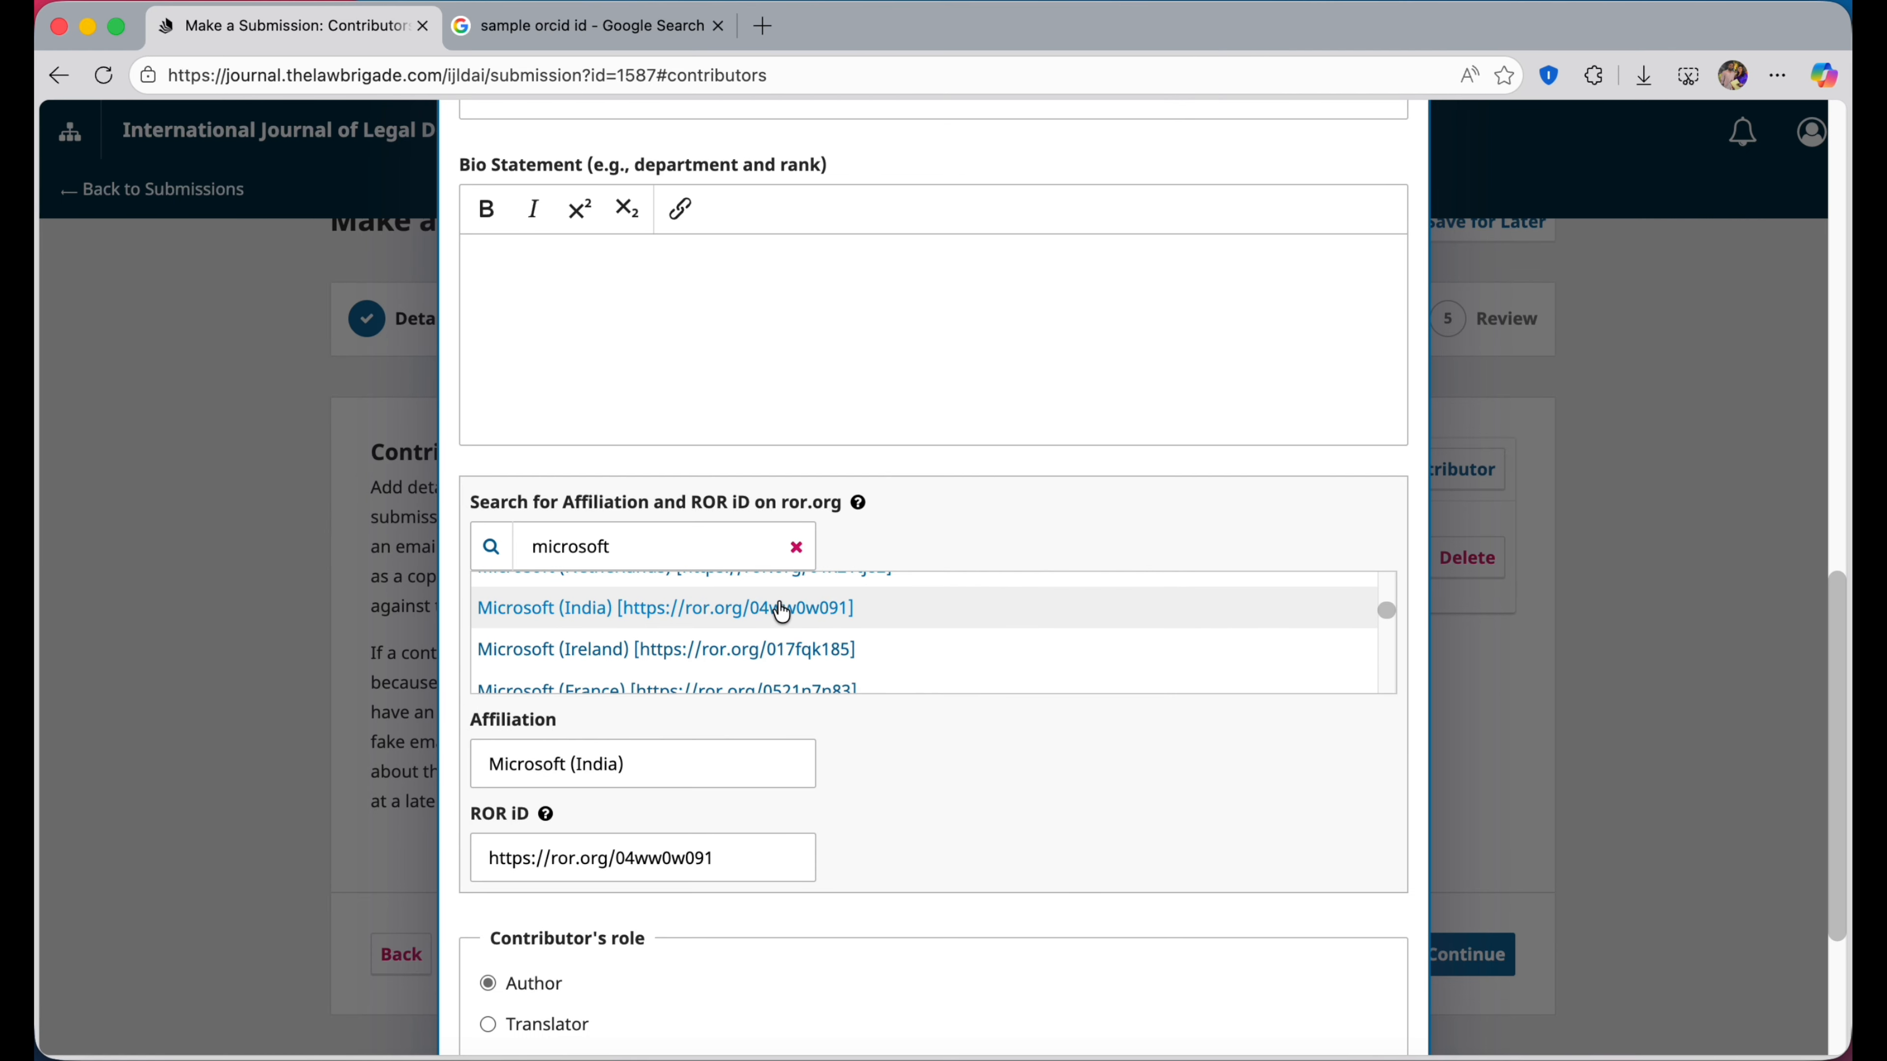
{"action": "left_click", "coordinate": [797, 547]}
Add "Reseach Analyst, " in front of Microsoft (India) in the contributor's affiliation.
{"action": "left_click", "coordinate": [494, 644]}
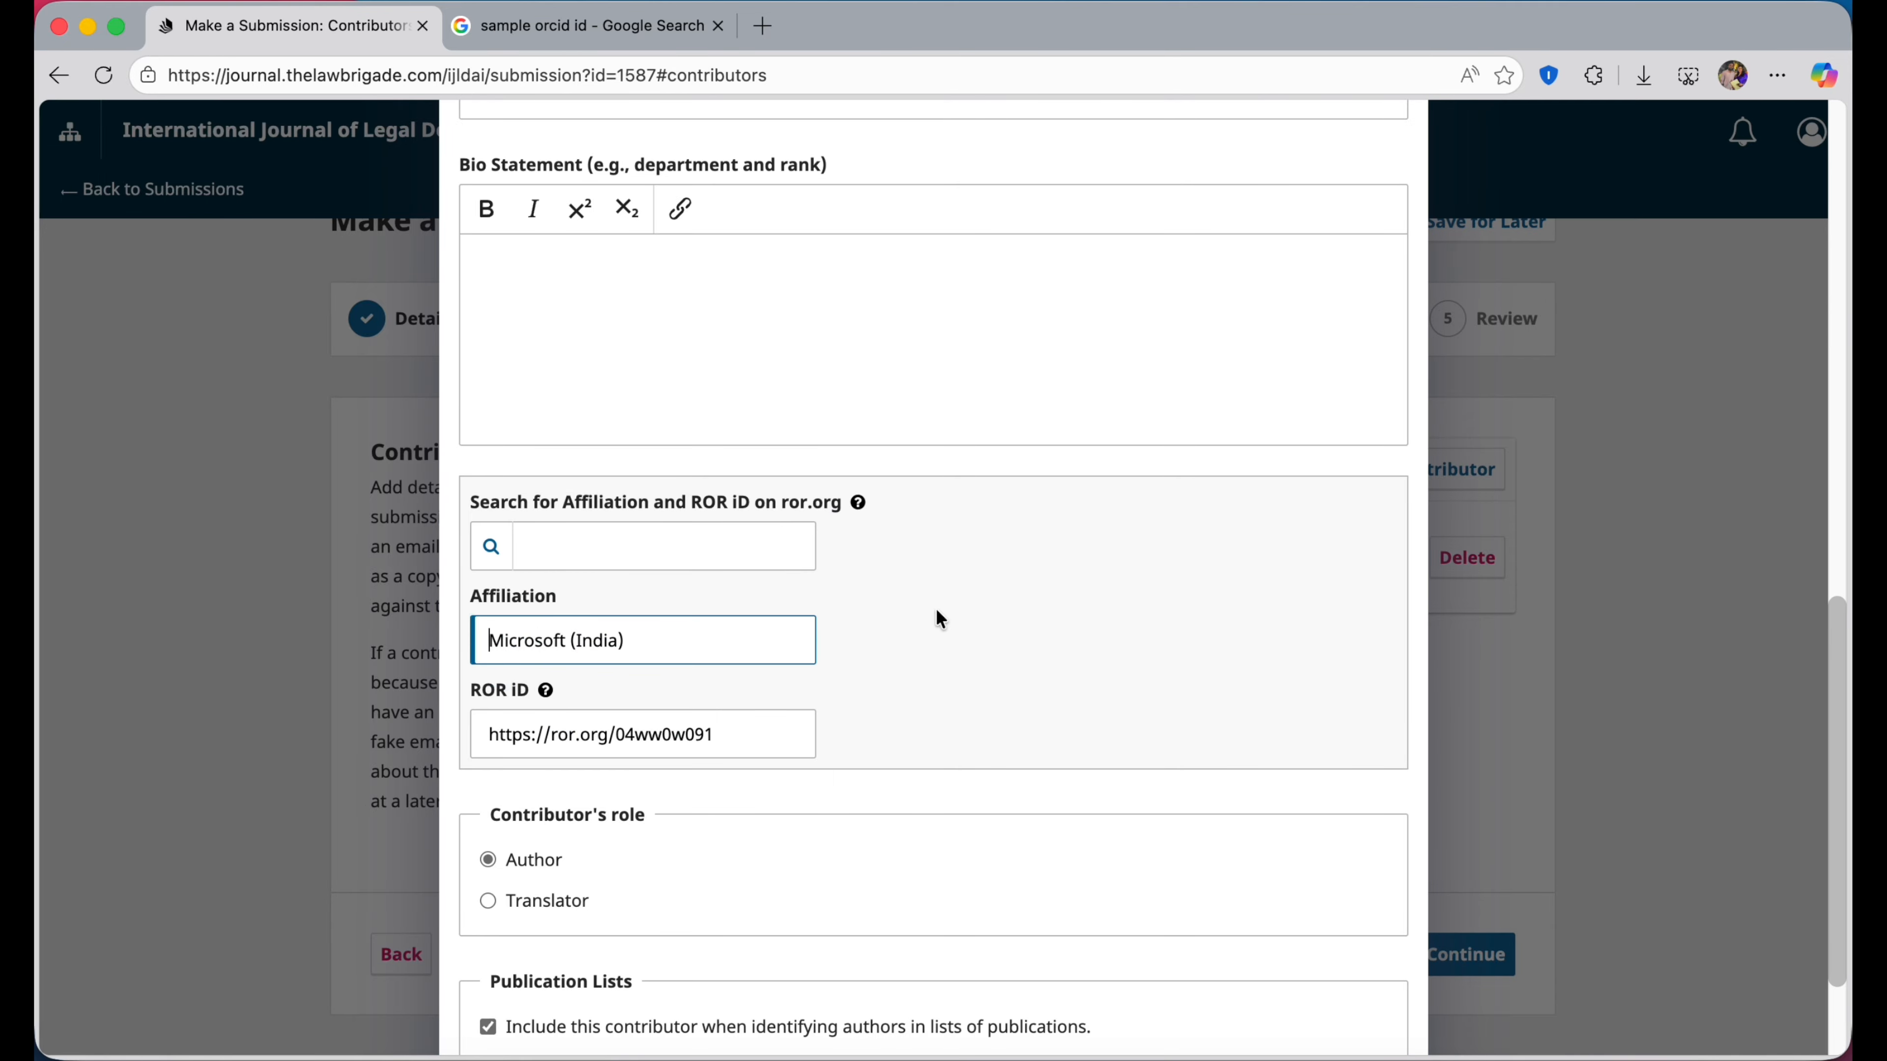
{"action": "type", "text": "Res"}
{"action": "type", "text": "each Ana"}
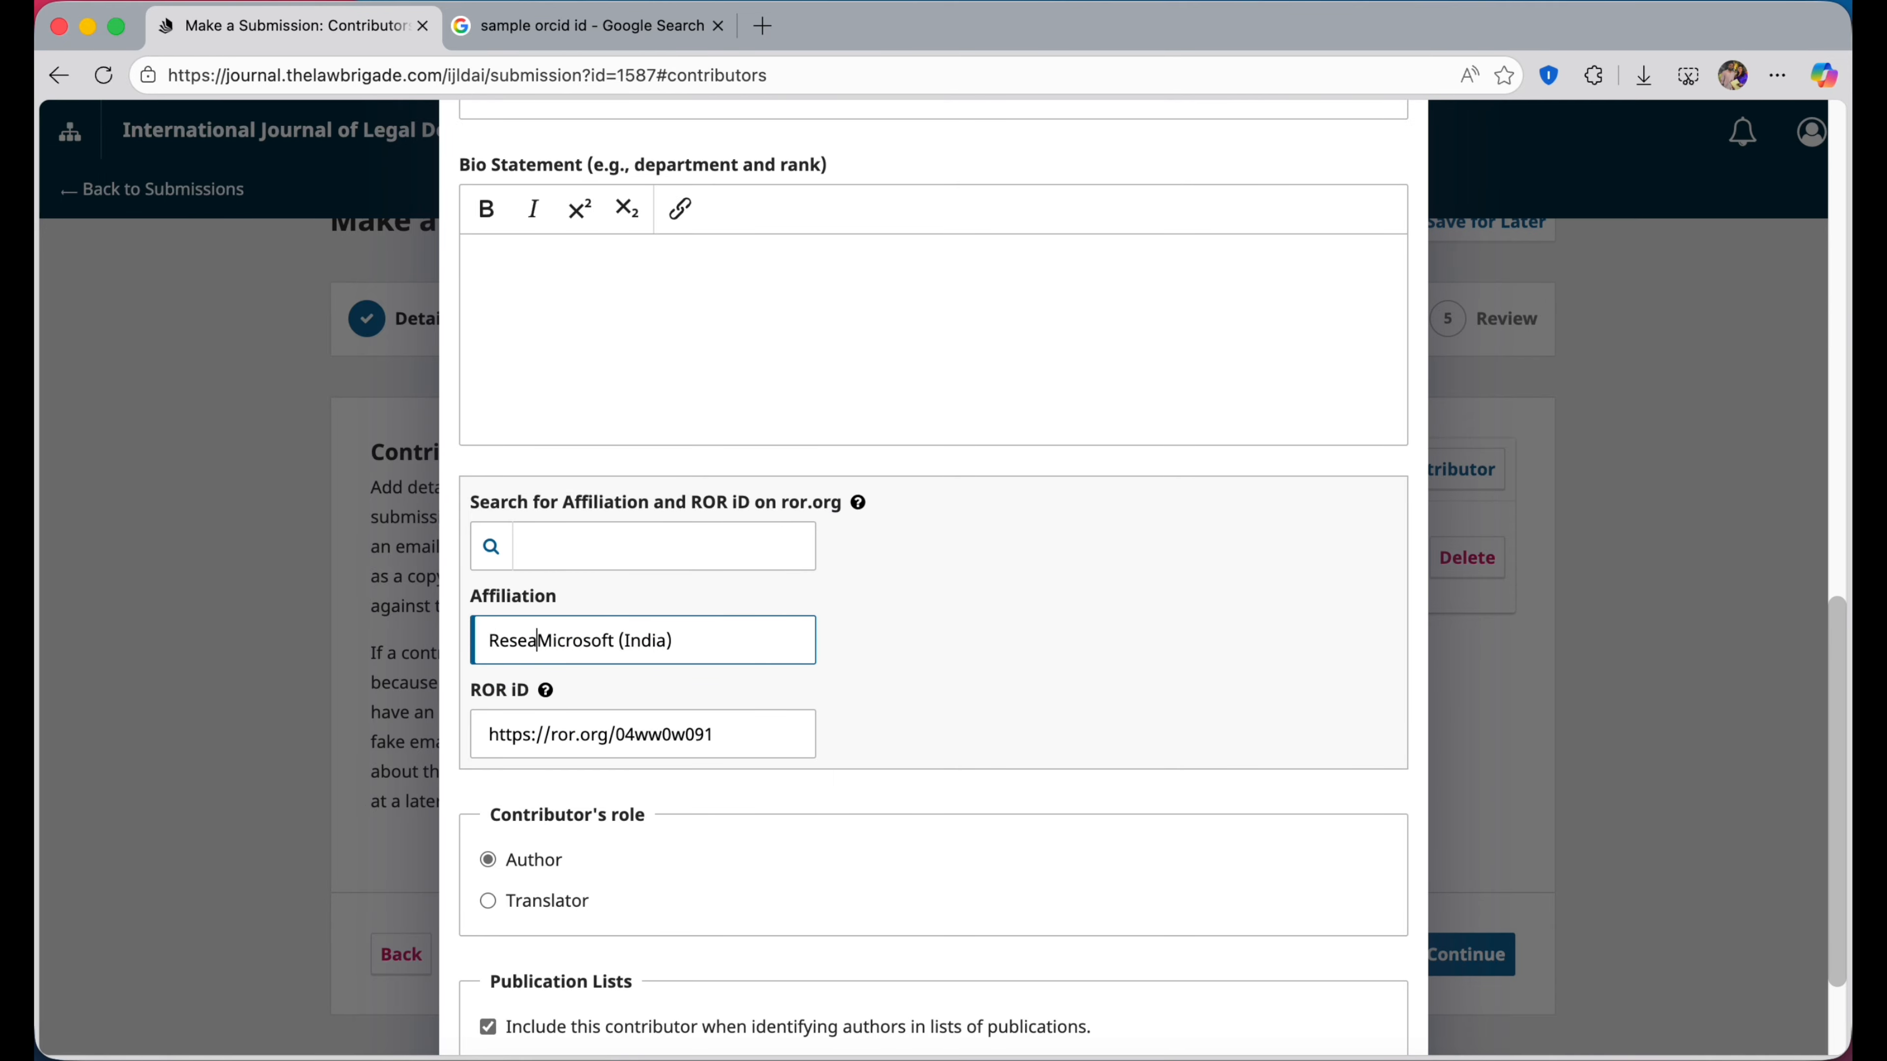
{"action": "type", "text": "lyst,"}
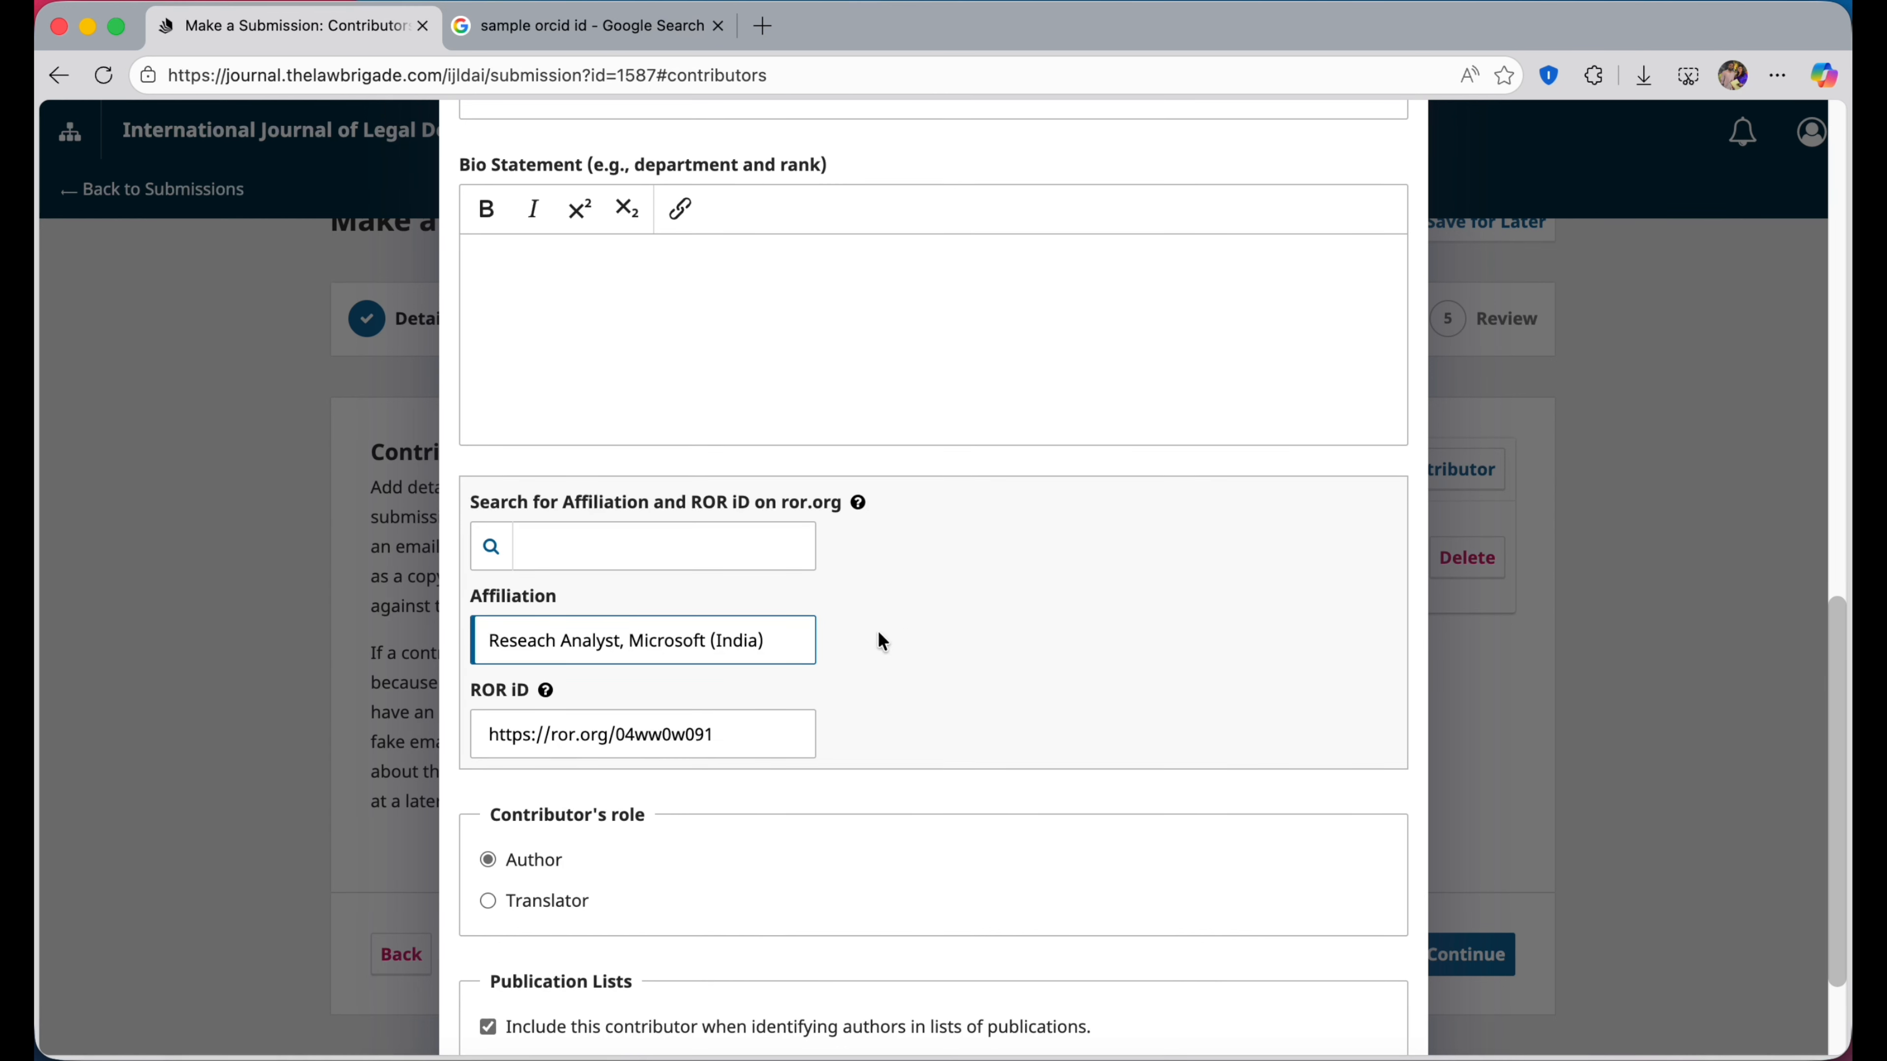
Clear the contributor's affiliation and search ror.org for "National Law University Sin".
{"action": "key", "text": "super+a"}
{"action": "key", "text": "BackSpace"}
{"action": "left_click", "coordinate": [735, 551]}
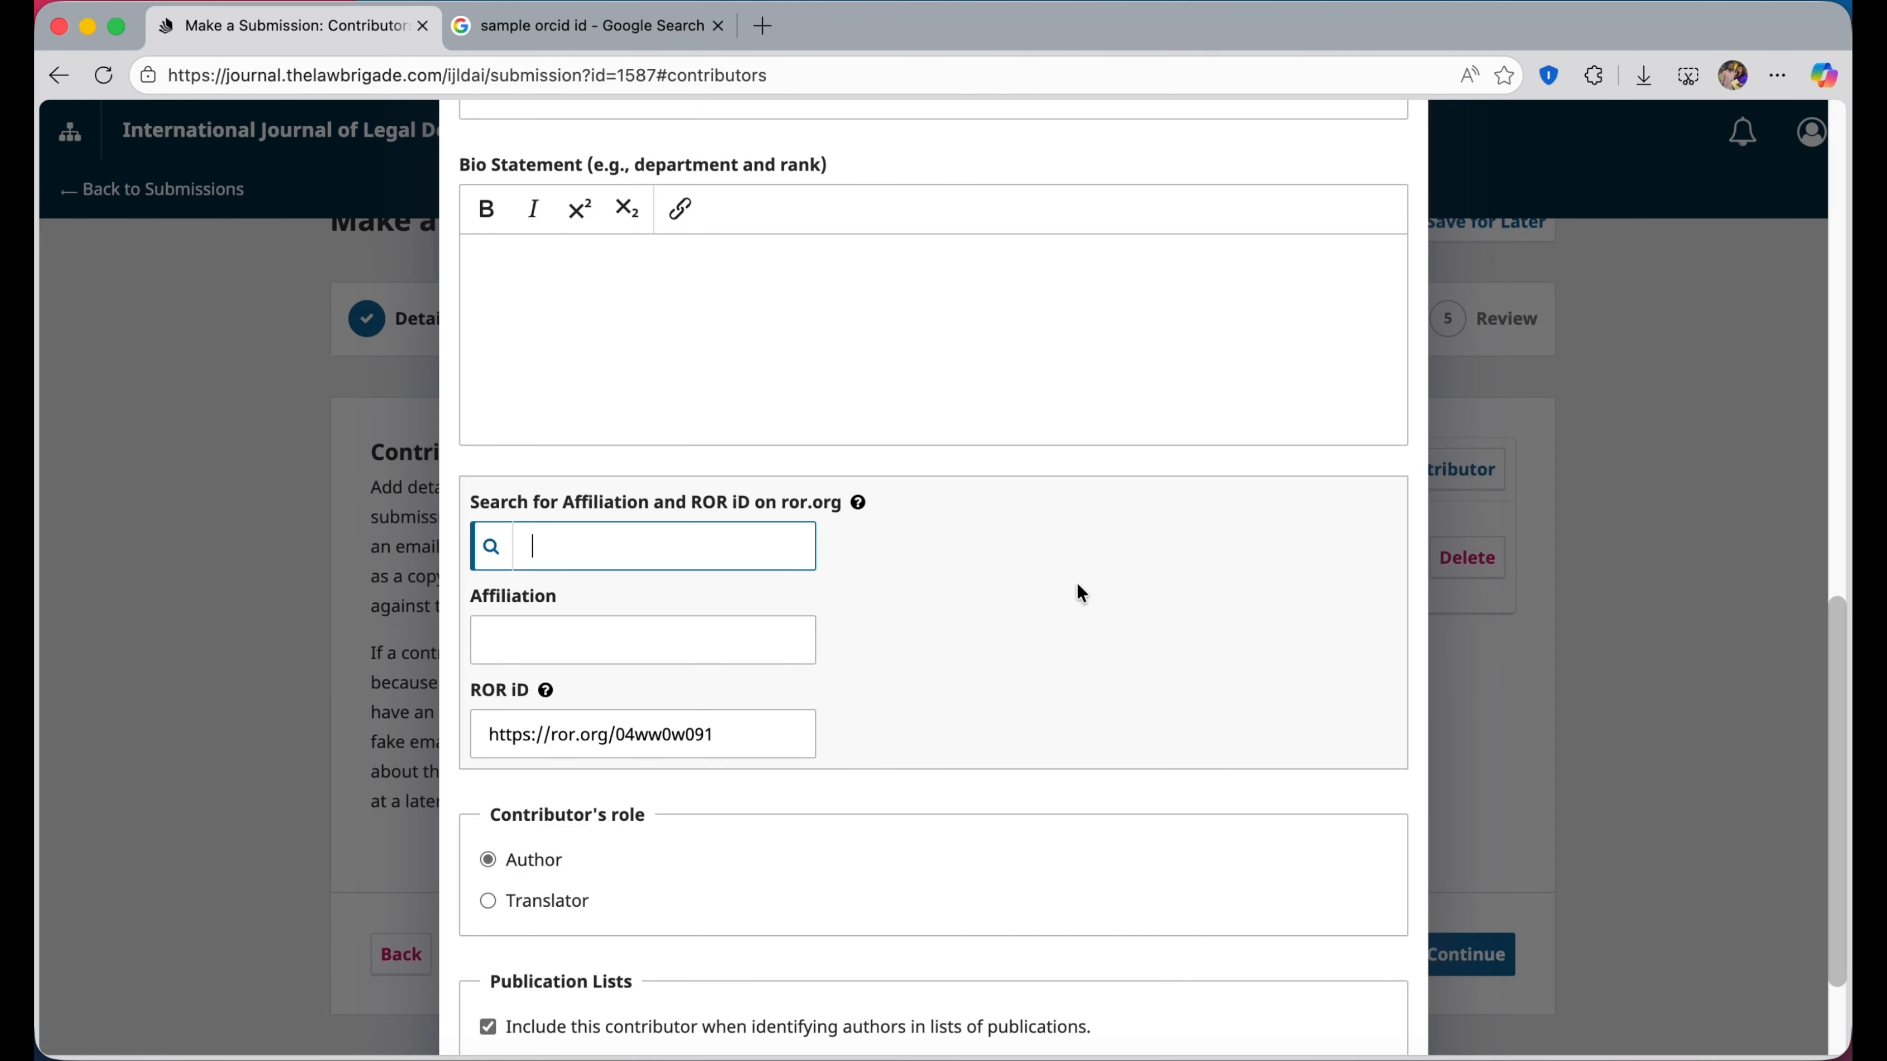
{"action": "type", "text": "National Law Univeris"}
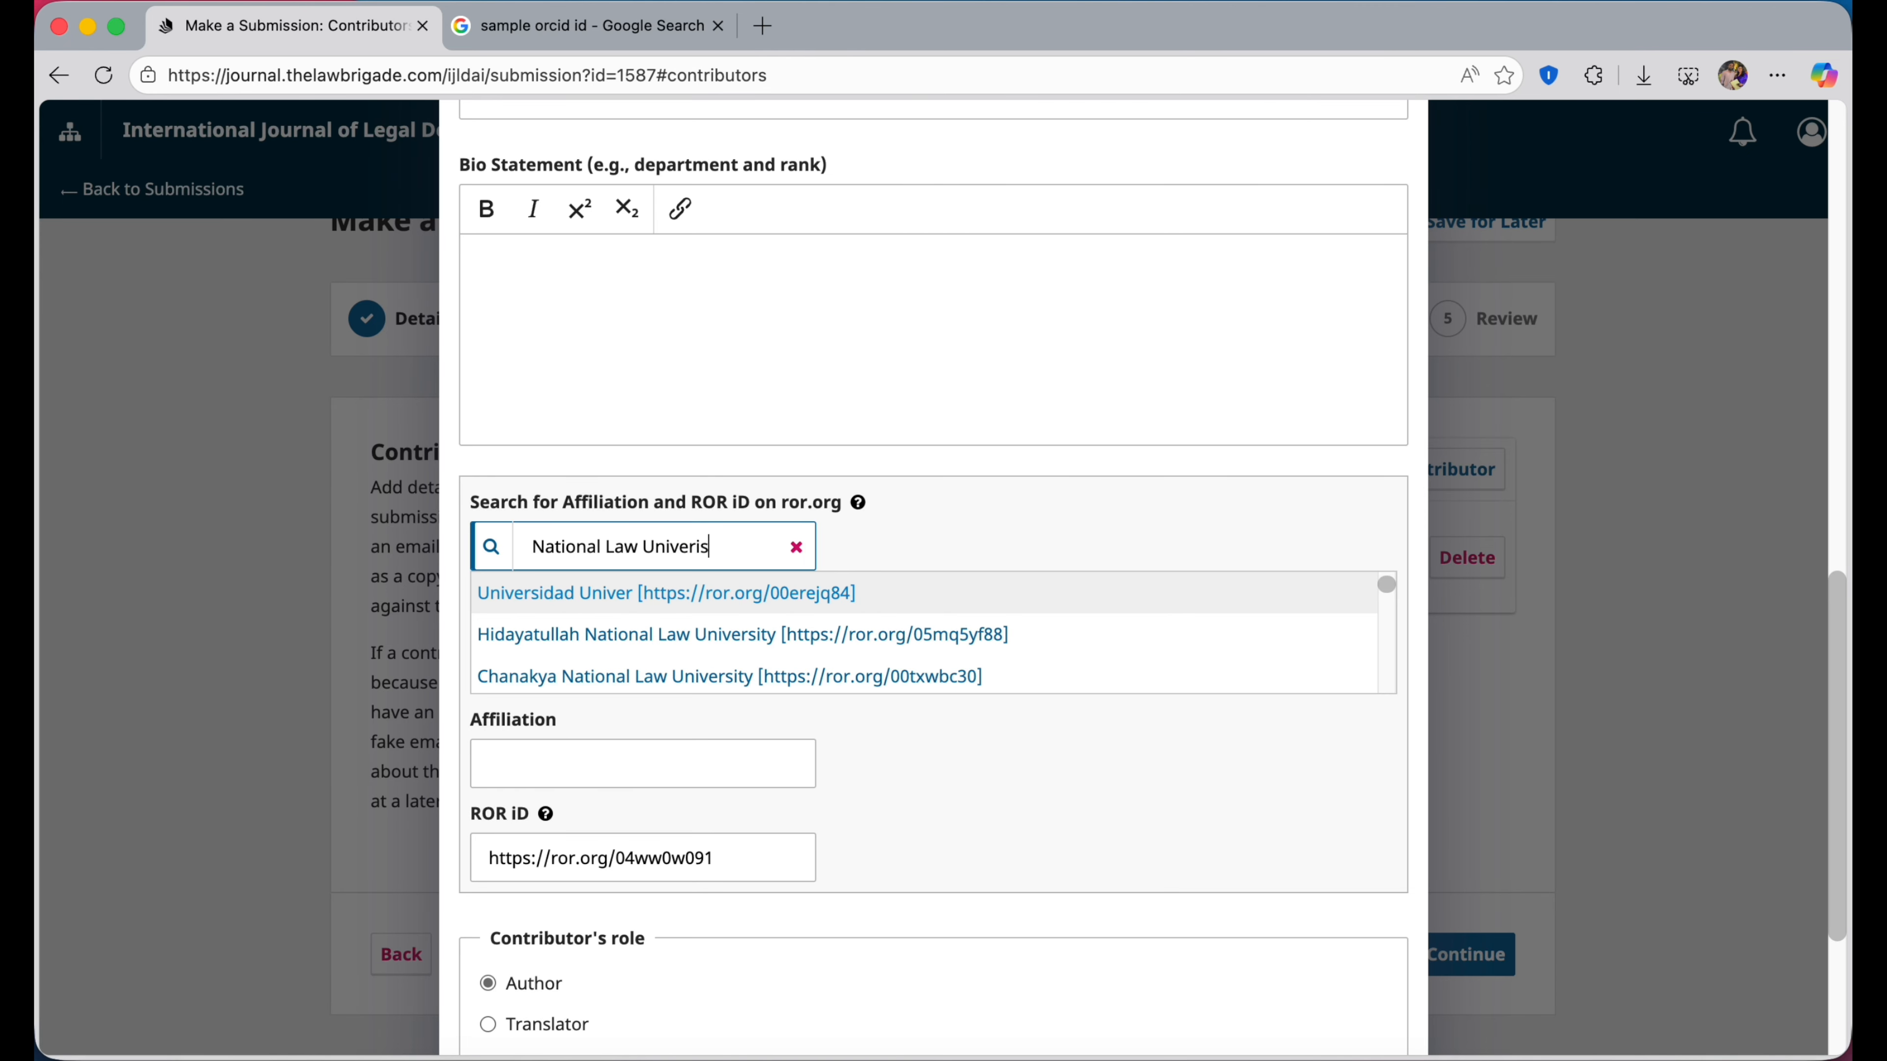
{"action": "key", "text": "BackSpace"}
{"action": "key", "text": "BackSpace"}
{"action": "type", "text": "sity Sin"}
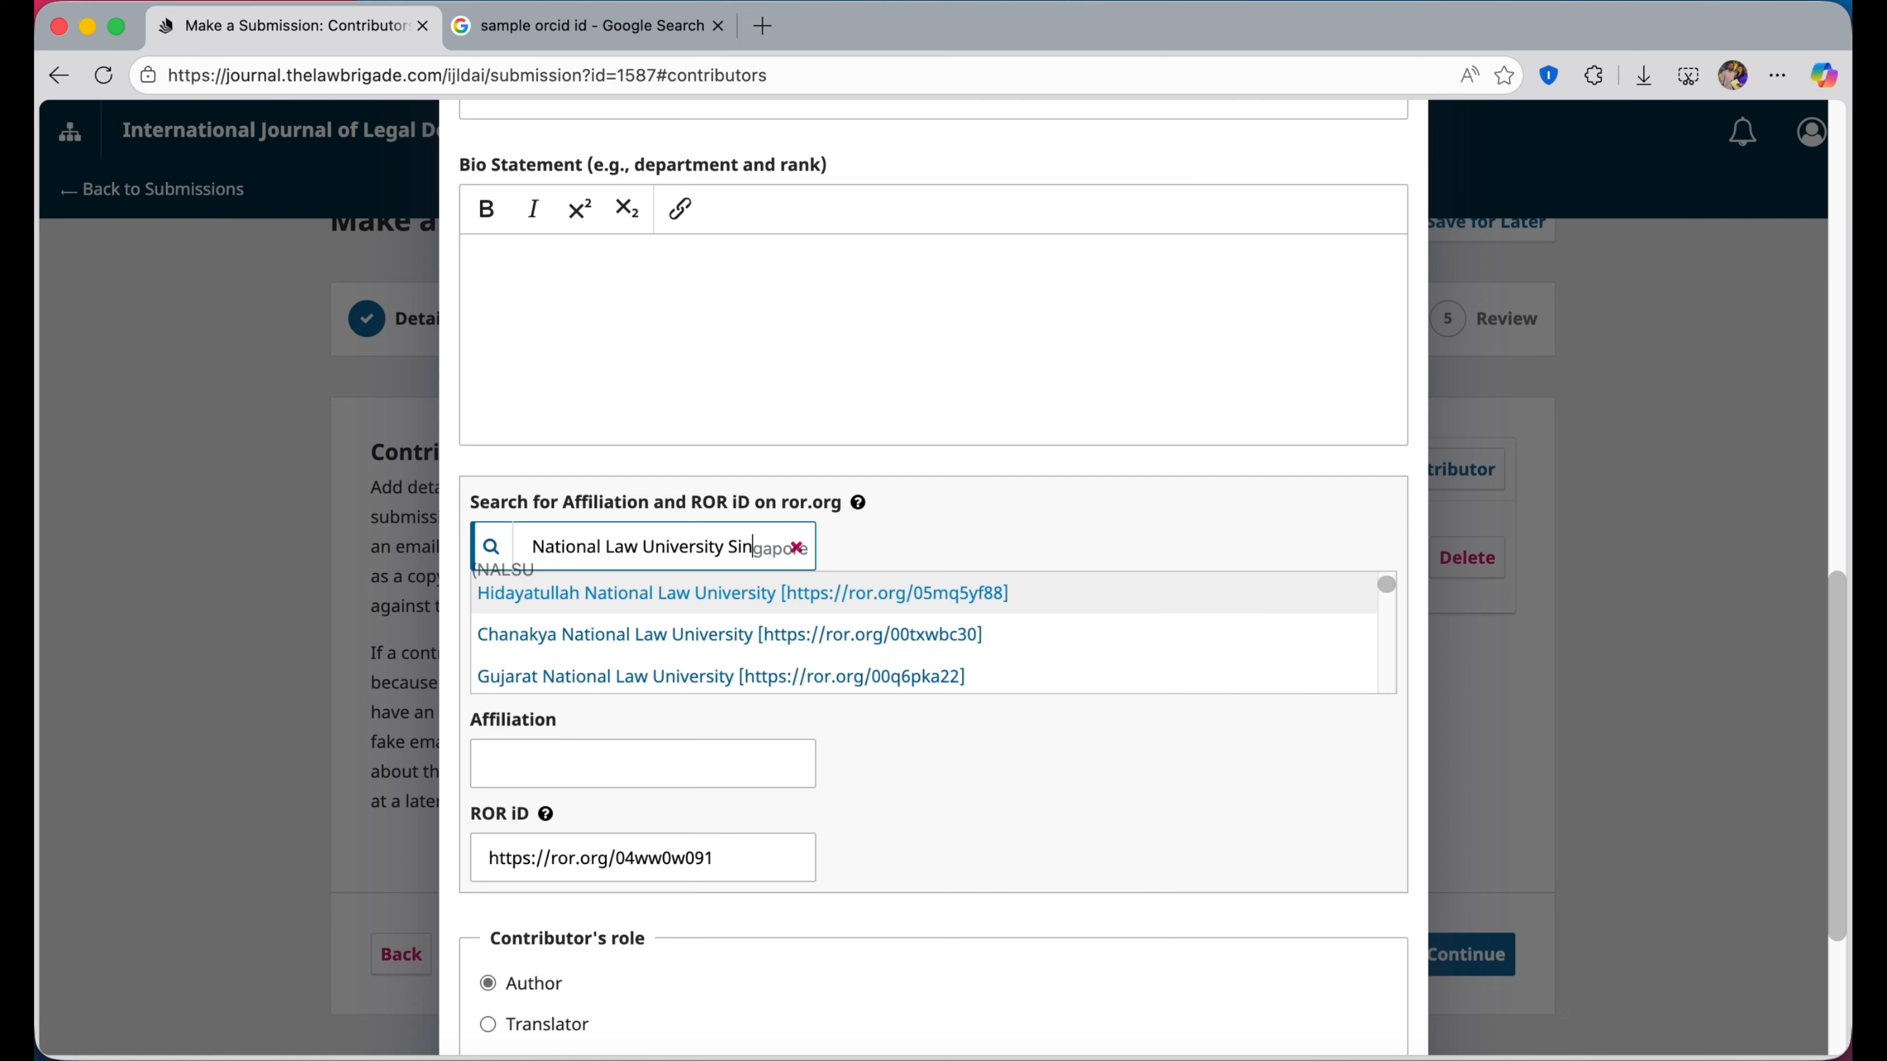
Choose The Seoul Institute from the affiliation results to fill in the affiliation and ROR iD, and clear the search text.
{"action": "scroll", "coordinate": [1026, 641], "scroll_direction": "down", "scroll_amount": 10}
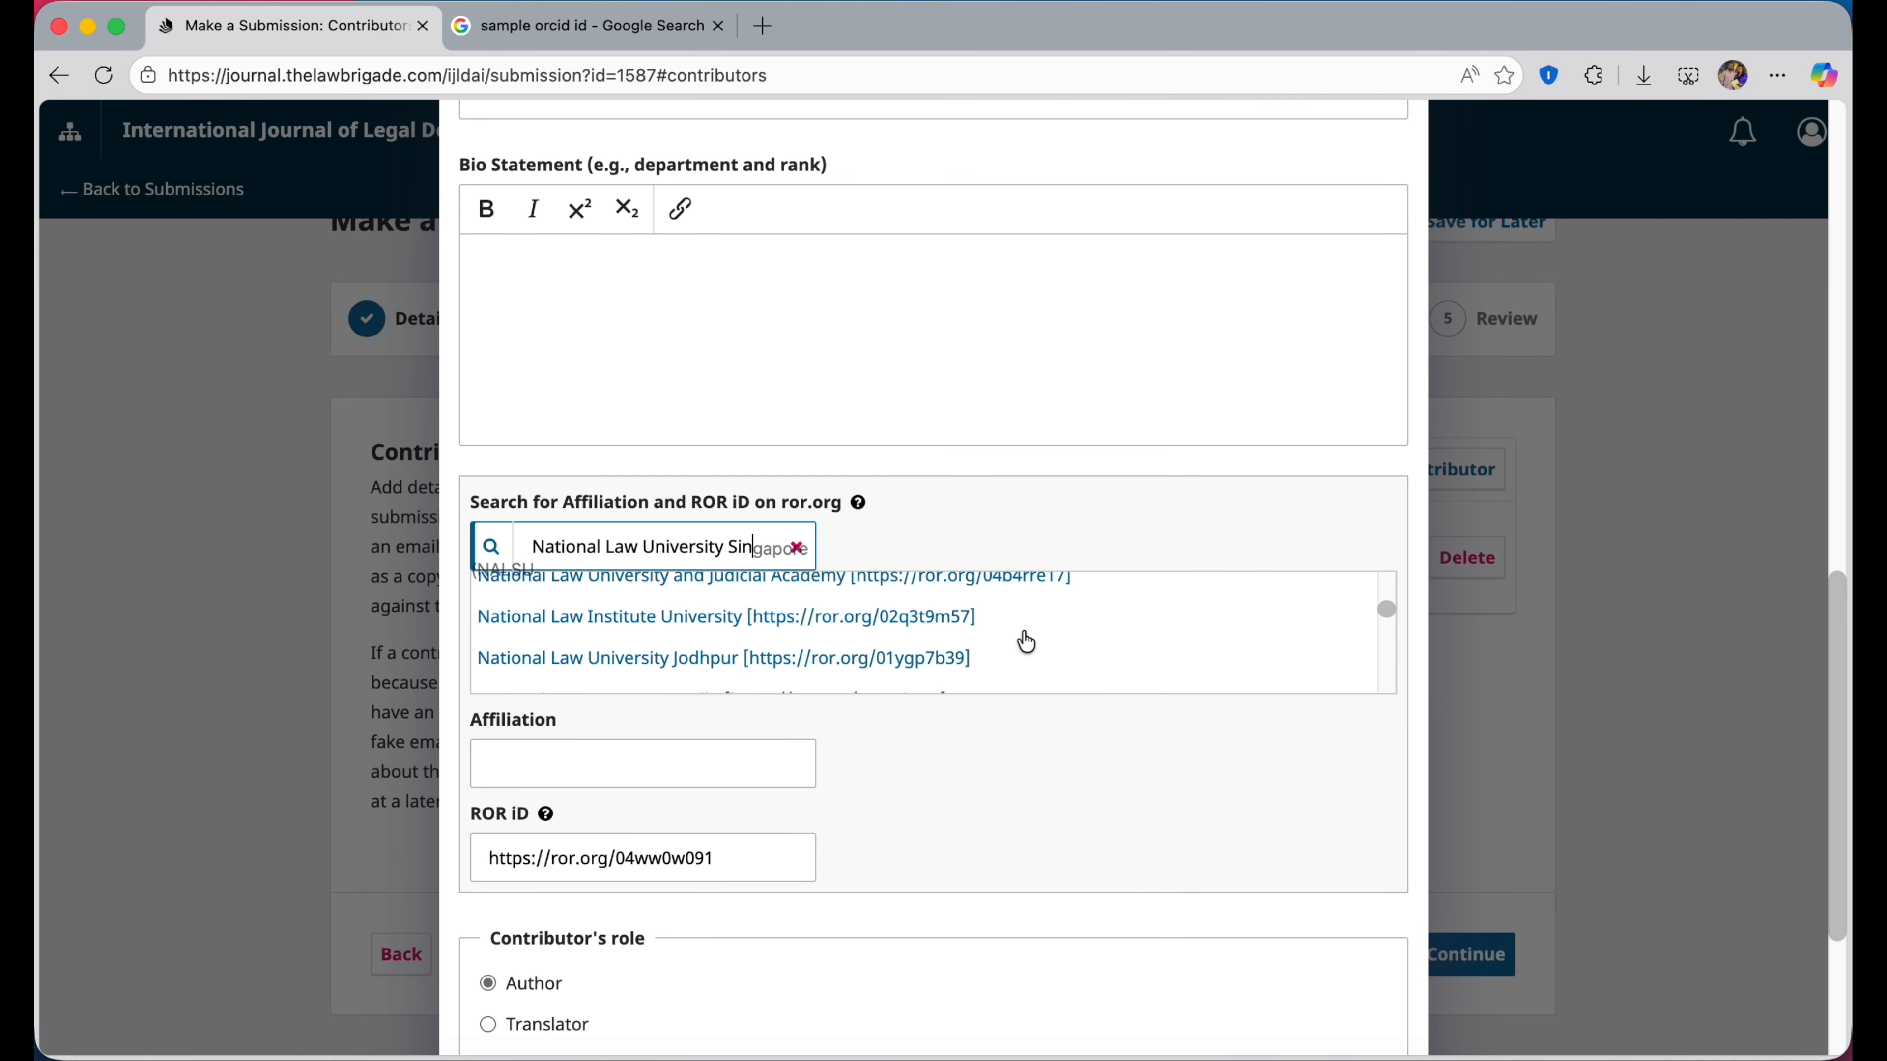
{"action": "scroll", "coordinate": [1026, 641], "scroll_direction": "down", "scroll_amount": 5}
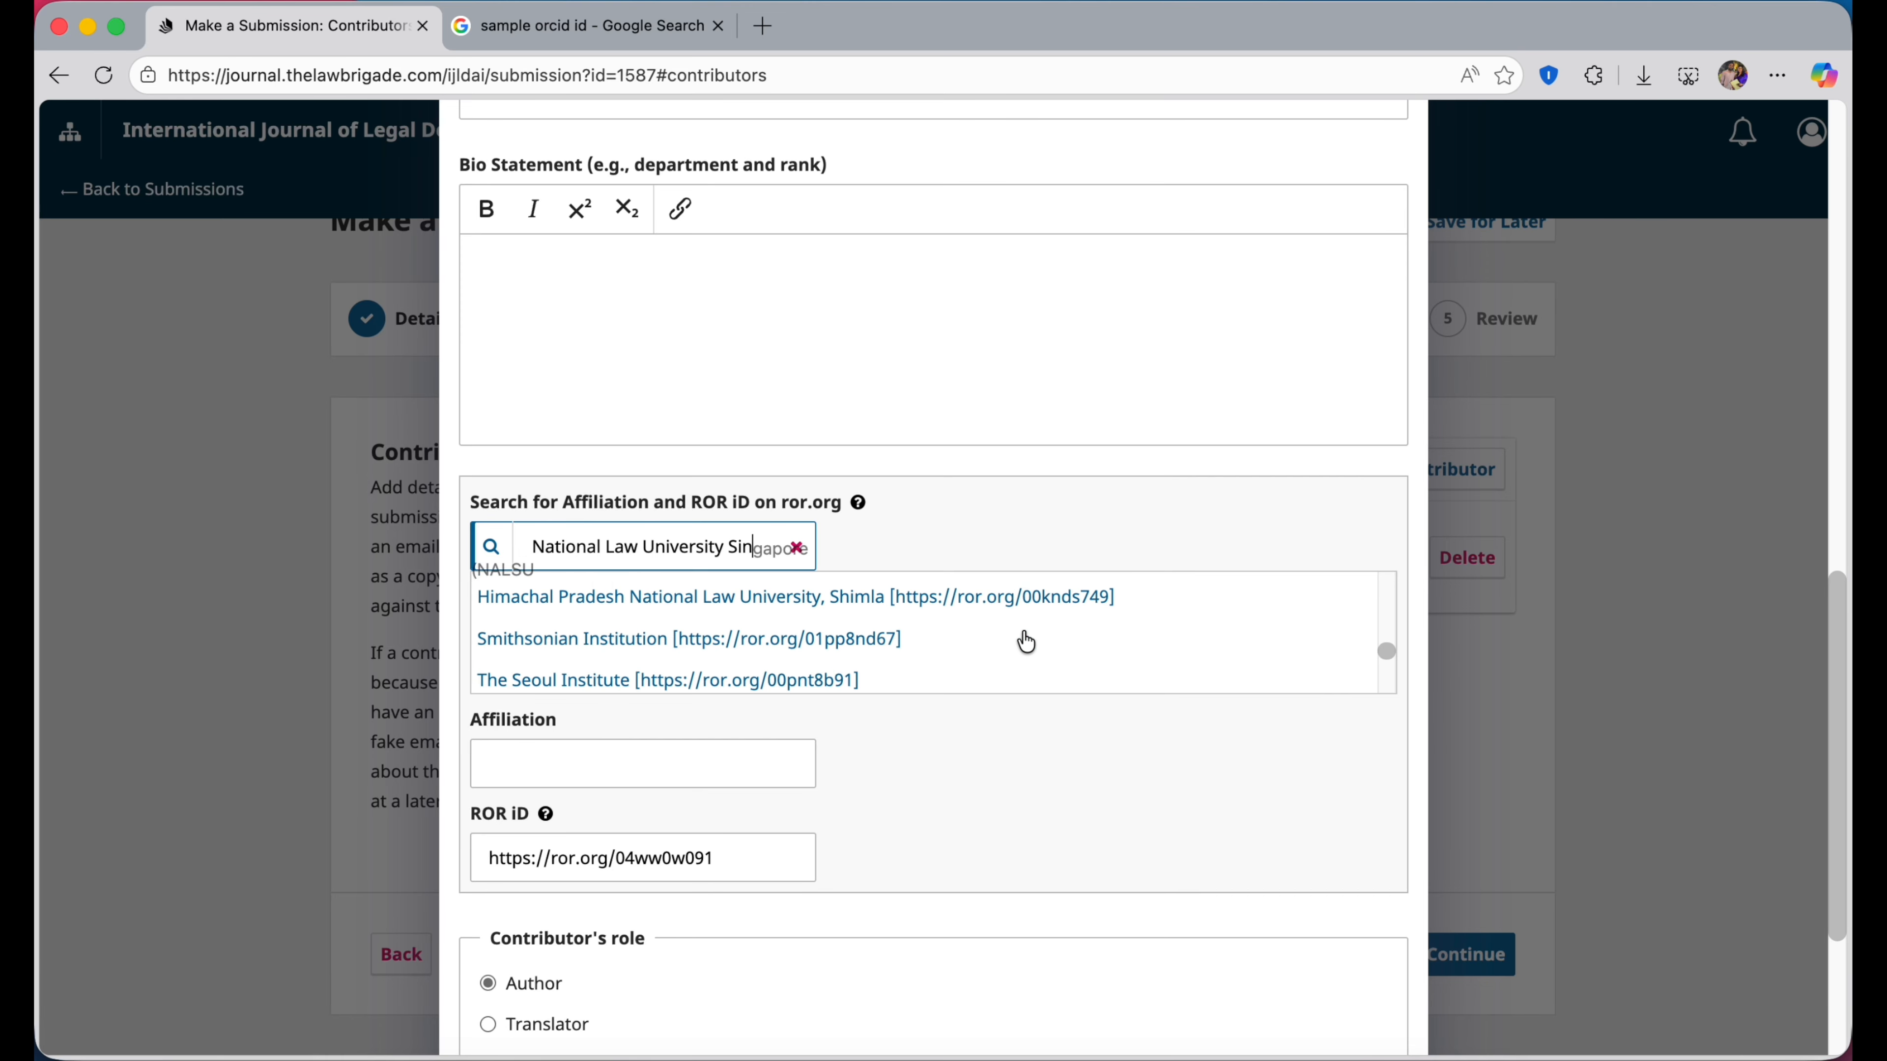
{"action": "scroll", "coordinate": [843, 654], "scroll_direction": "down", "scroll_amount": 1}
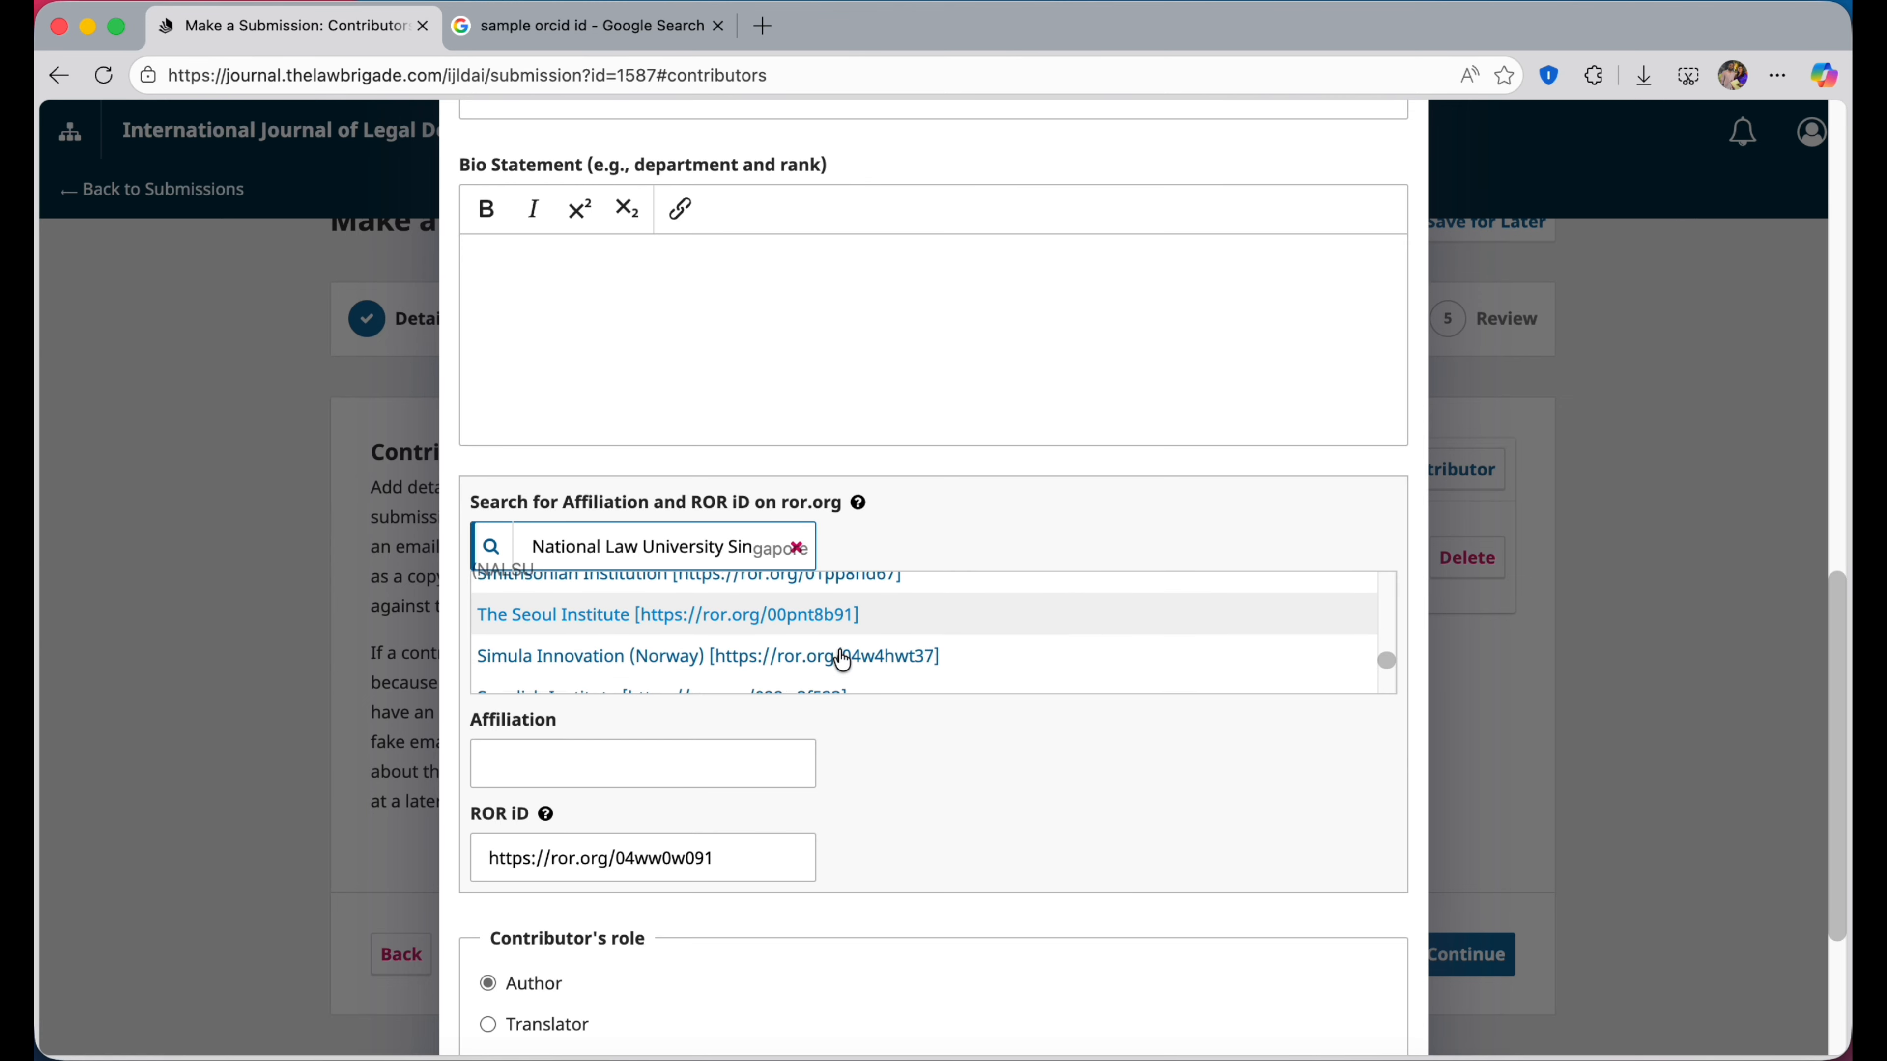
{"action": "left_click", "coordinate": [590, 625]}
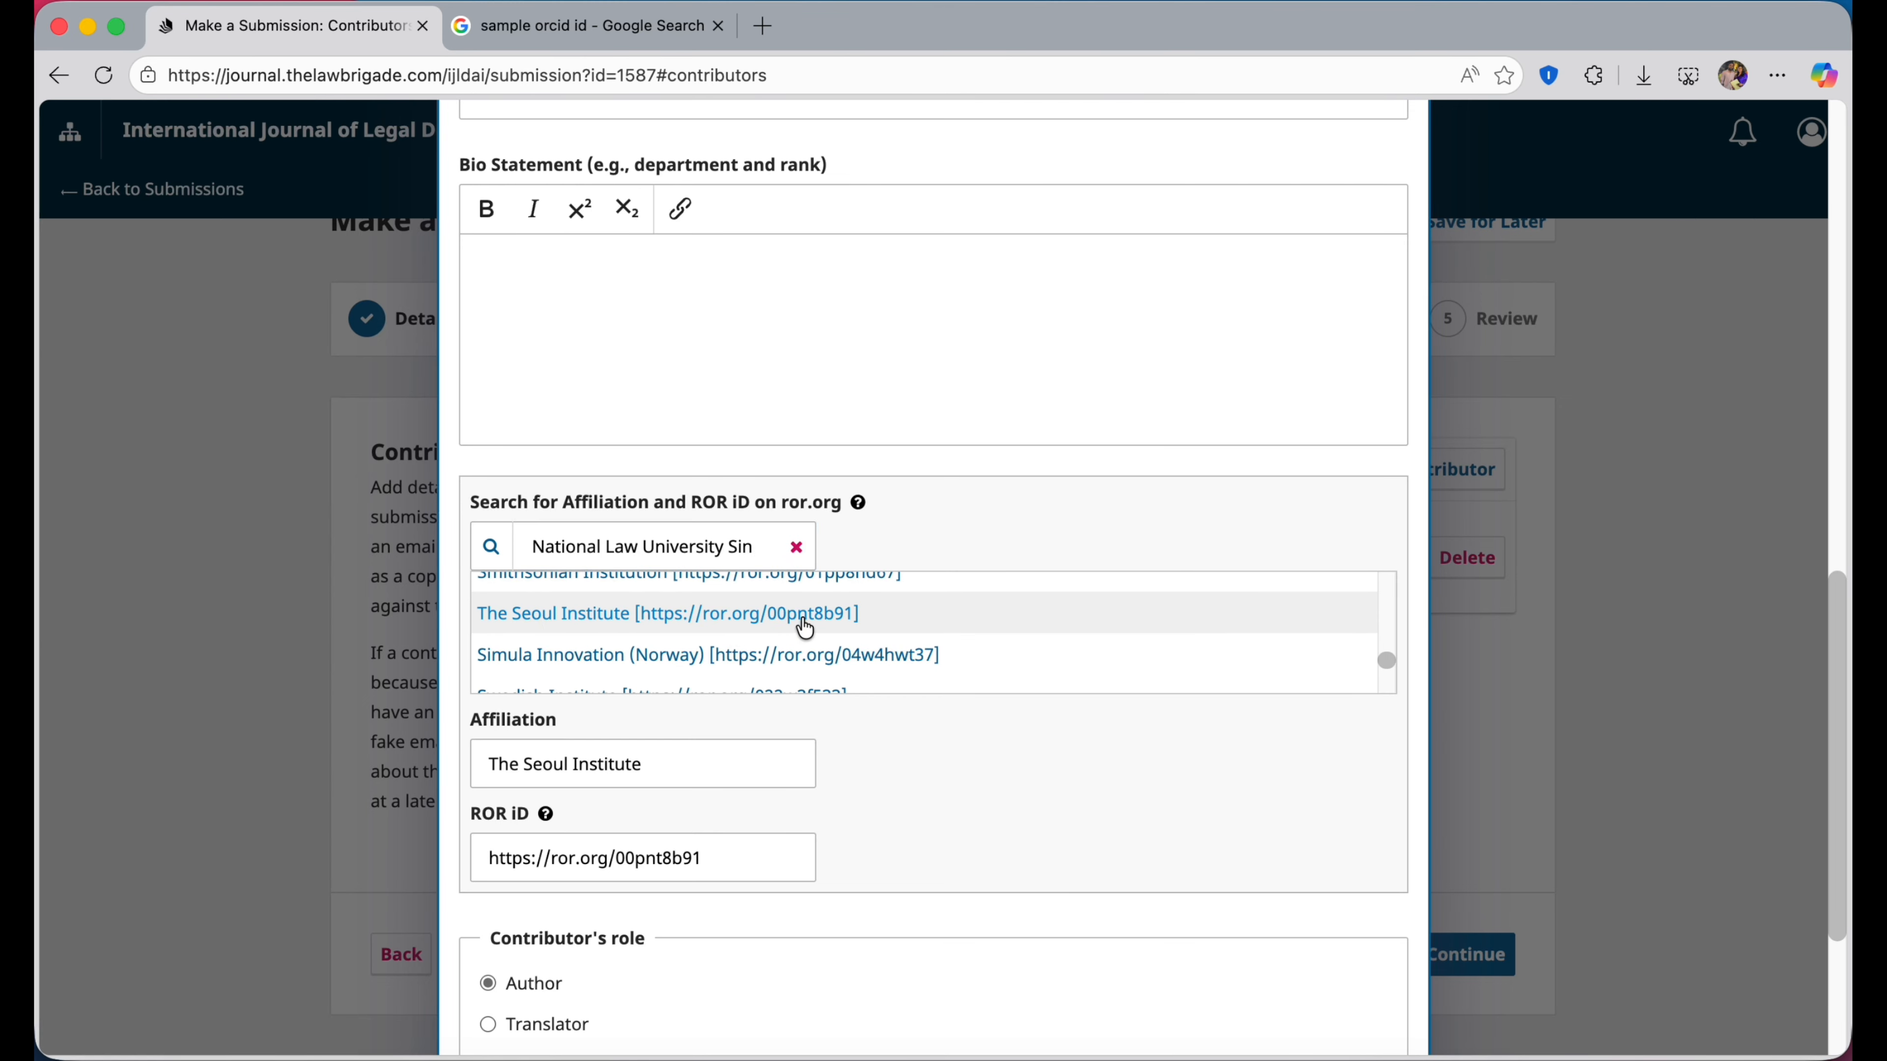
{"action": "left_click", "coordinate": [801, 559]}
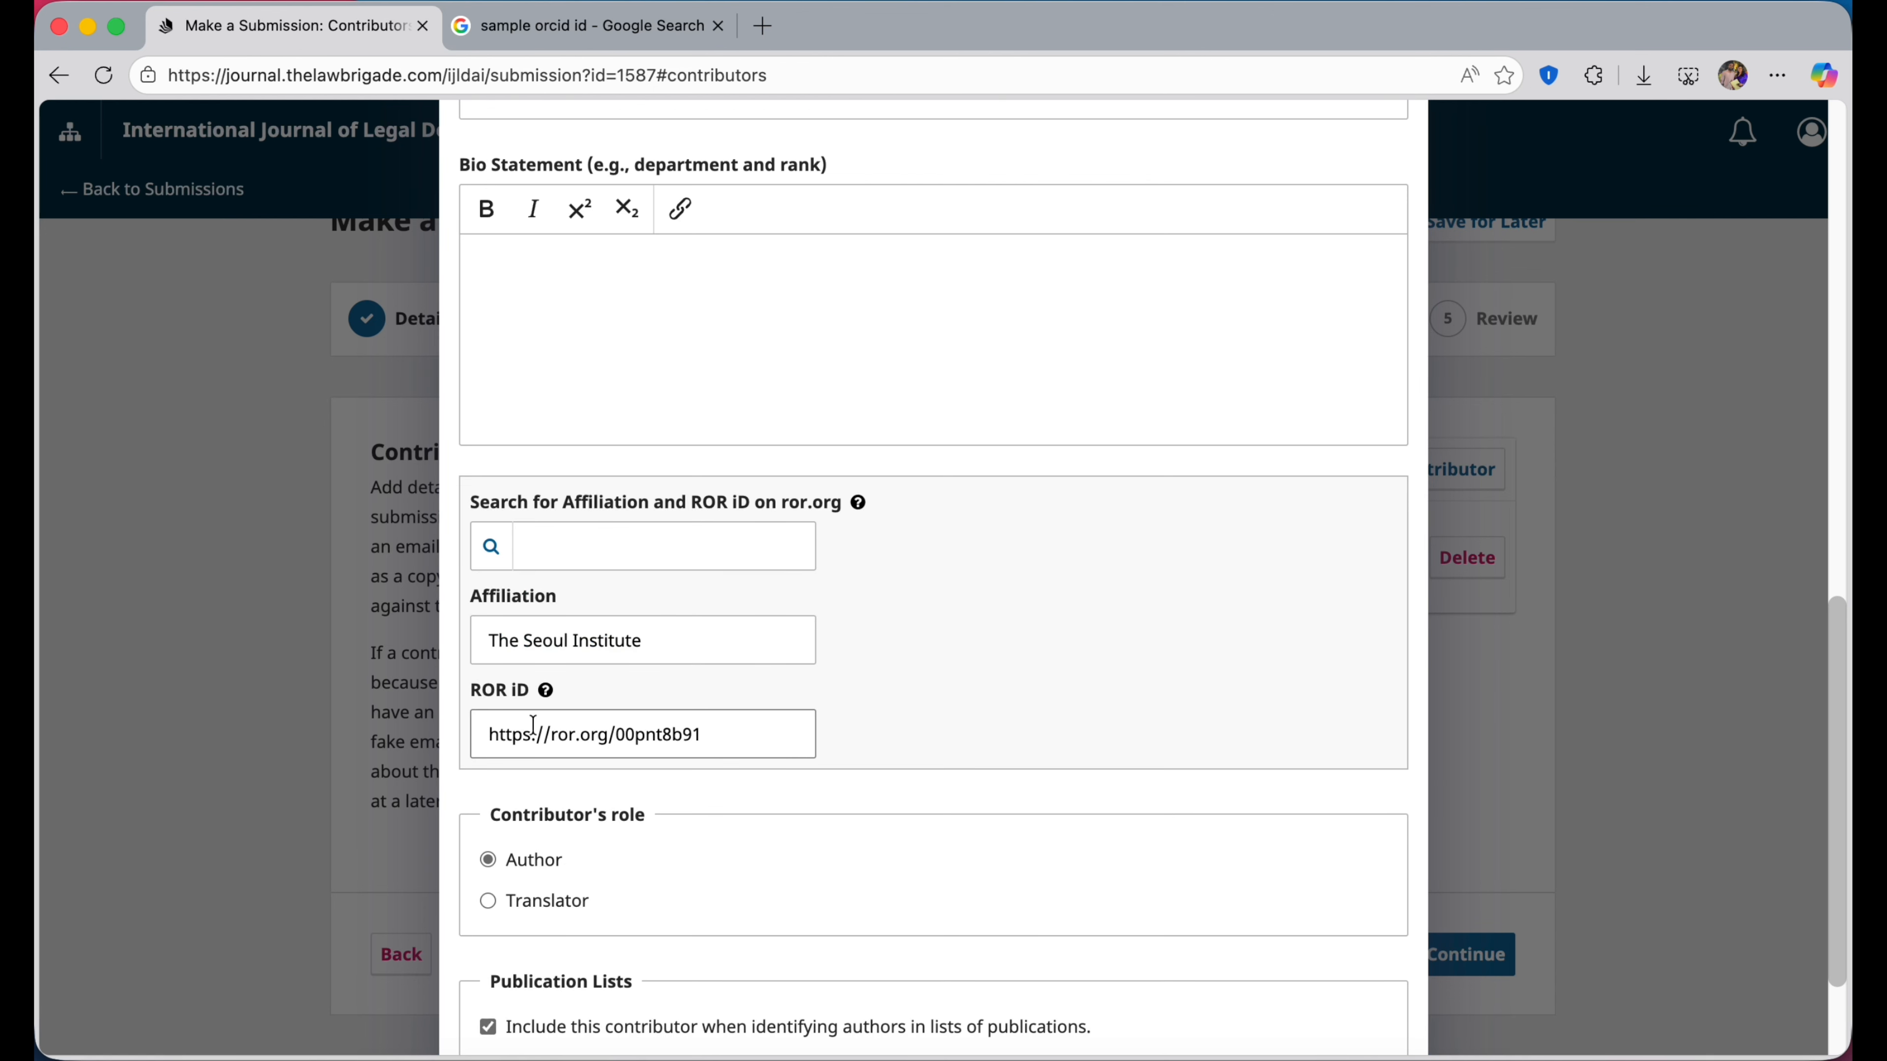
Extend the contributor's affiliation to read "Asst. Prof., The Seoul Institute, Seoul".
{"action": "left_click", "coordinate": [492, 642]}
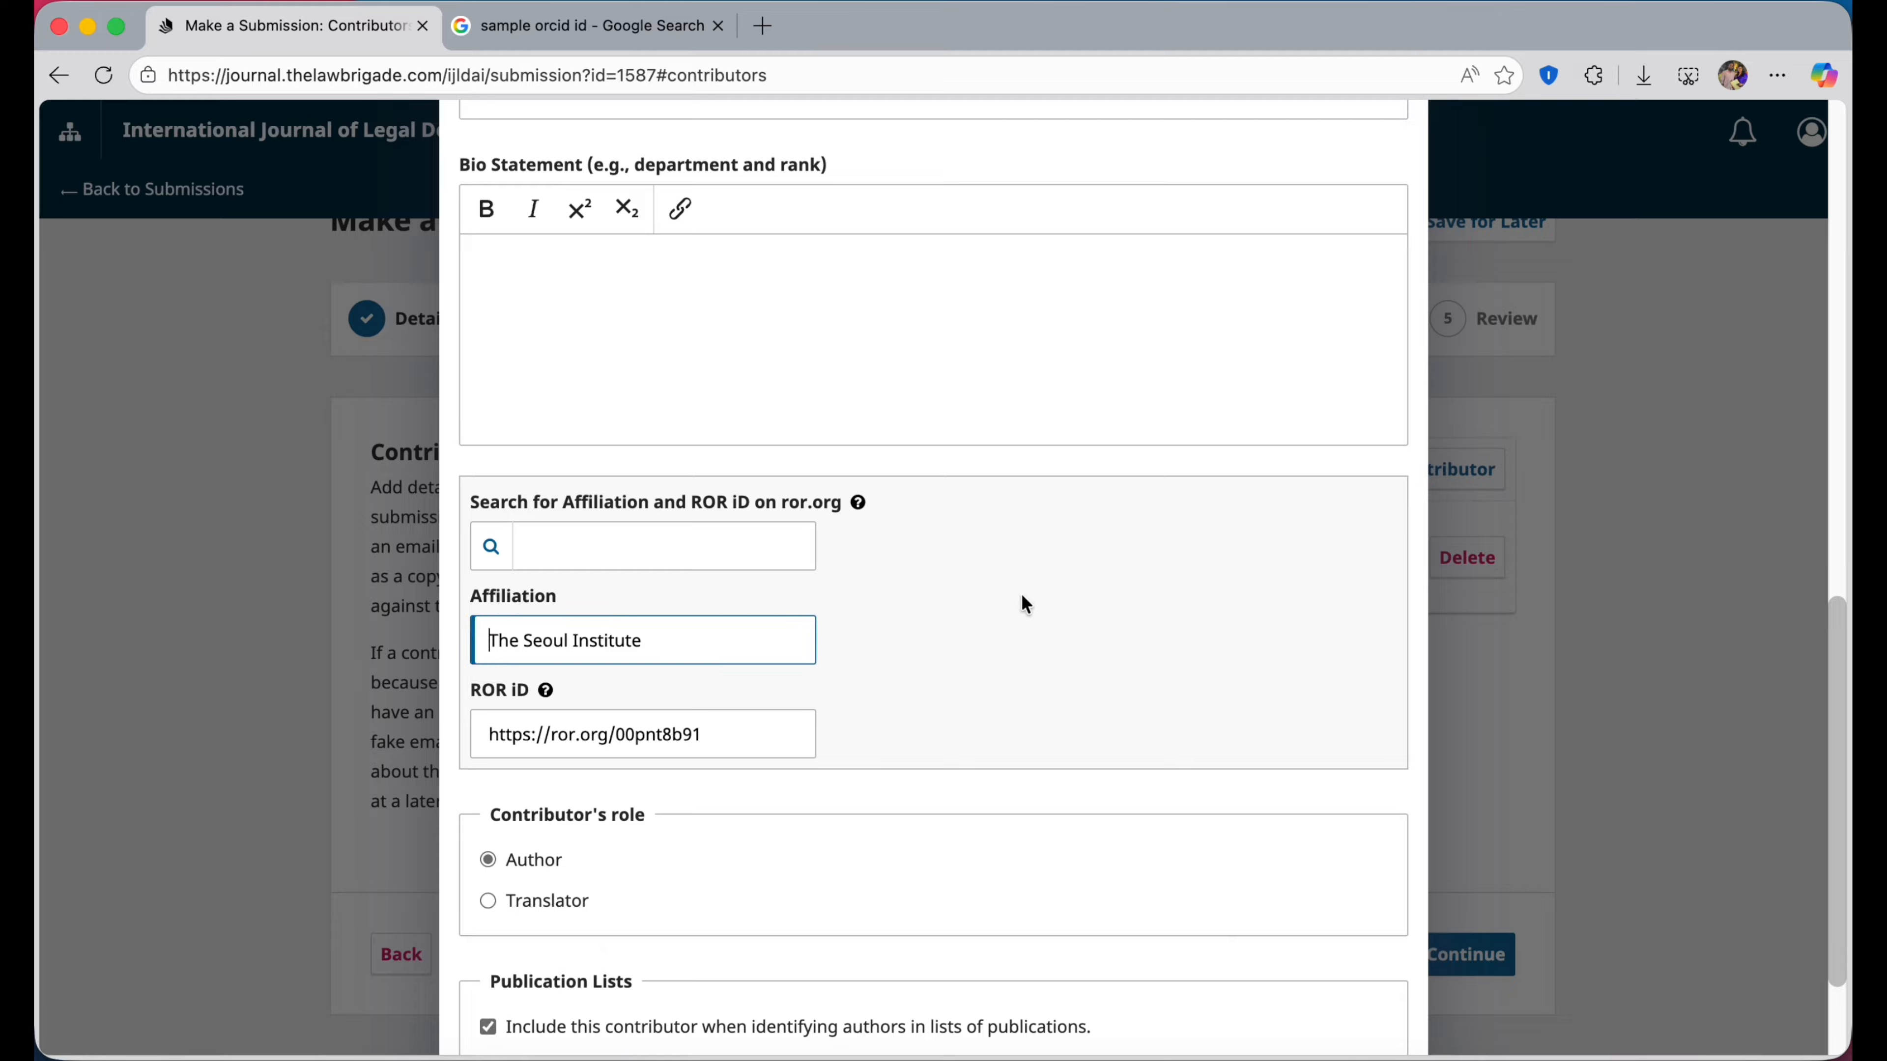
{"action": "type", "text": "Asst. Prof"}
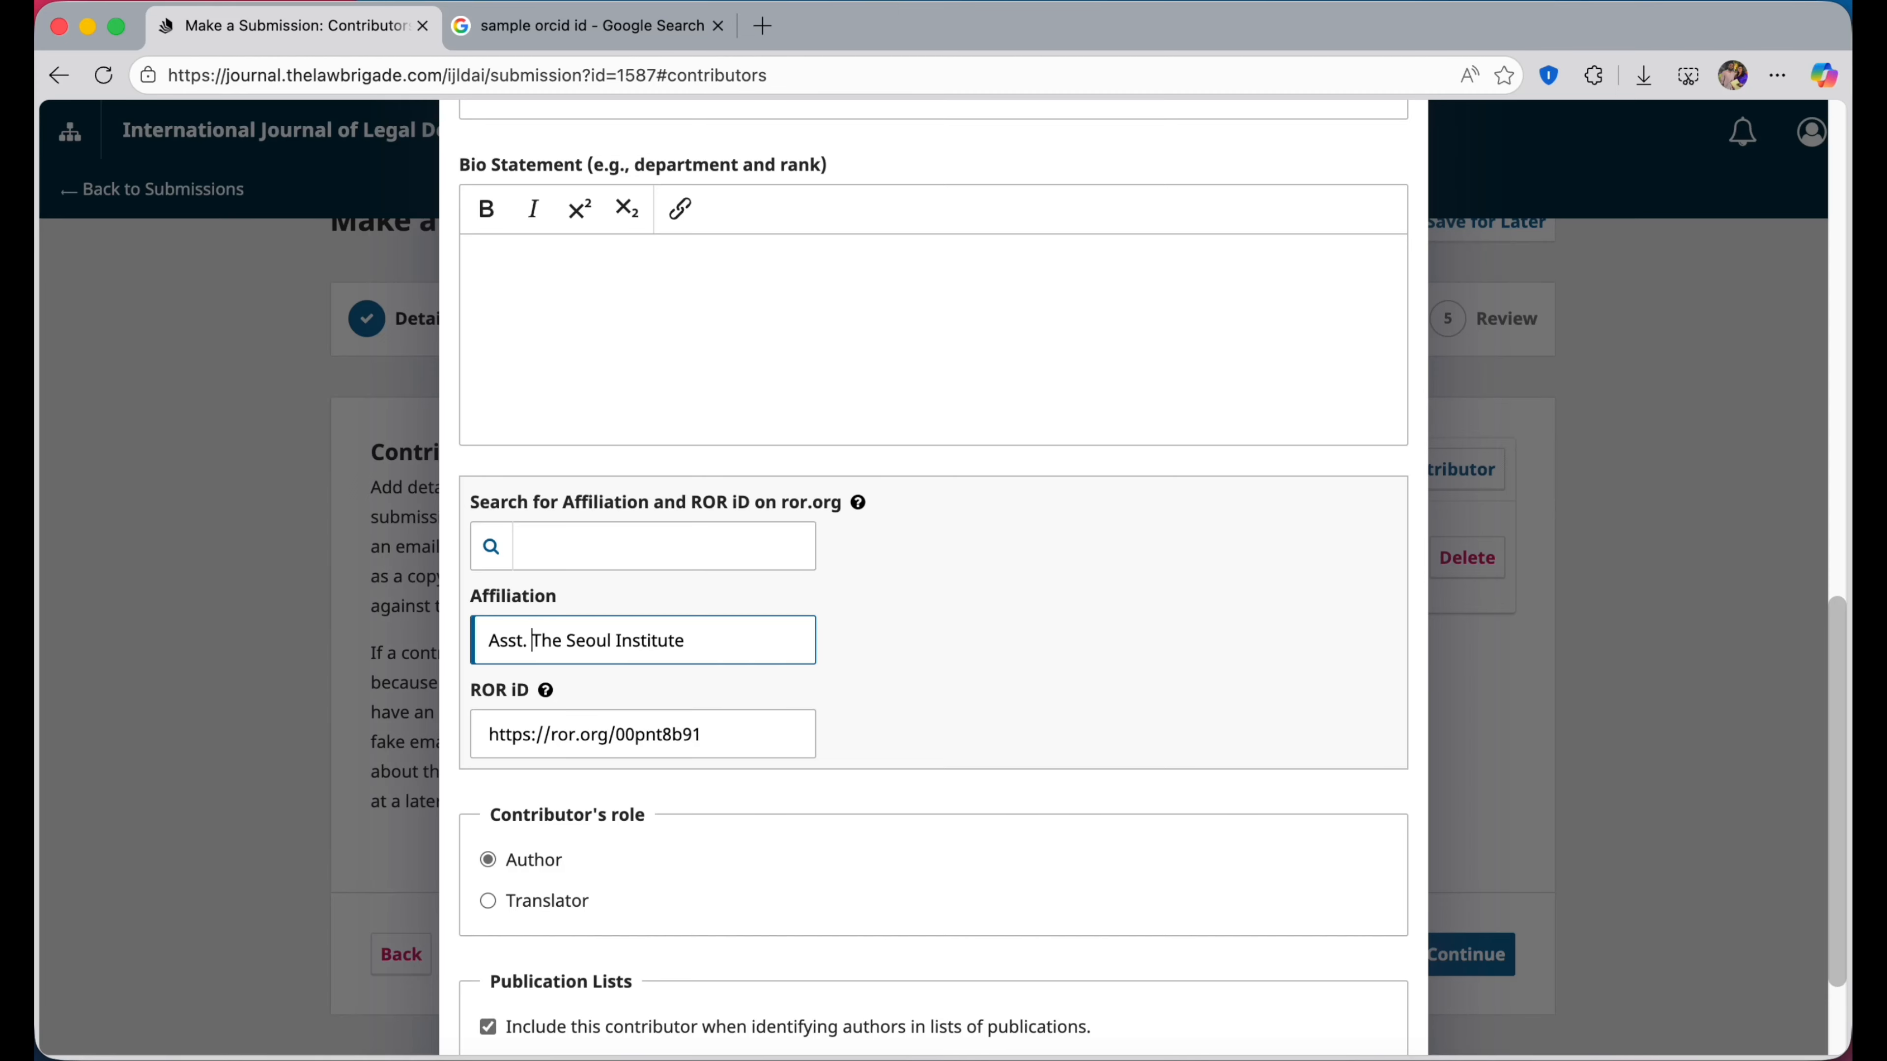
{"action": "type", "text": ".,"}
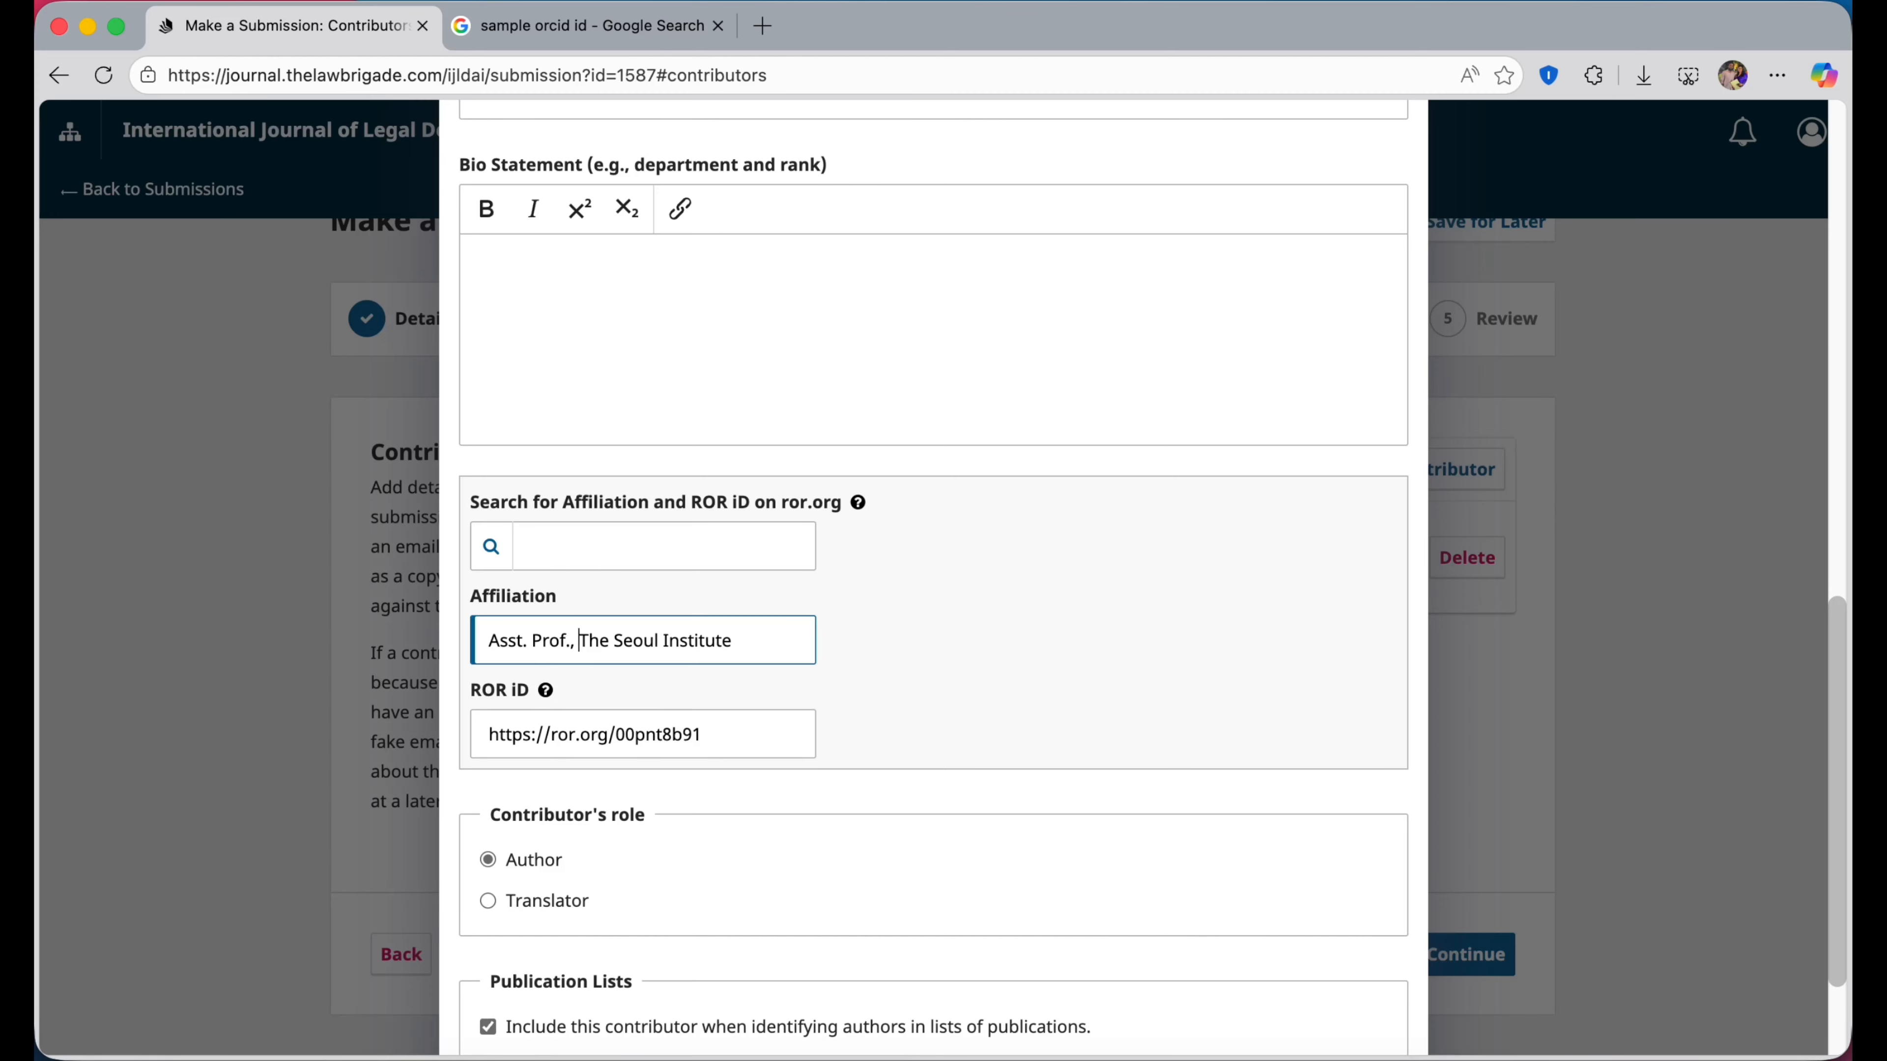
{"action": "left_click", "coordinate": [771, 644]}
{"action": "type", "text": ", Seoul"}
{"action": "left_click", "coordinate": [921, 640]}
{"action": "scroll", "coordinate": [976, 680], "scroll_direction": "down", "scroll_amount": 2}
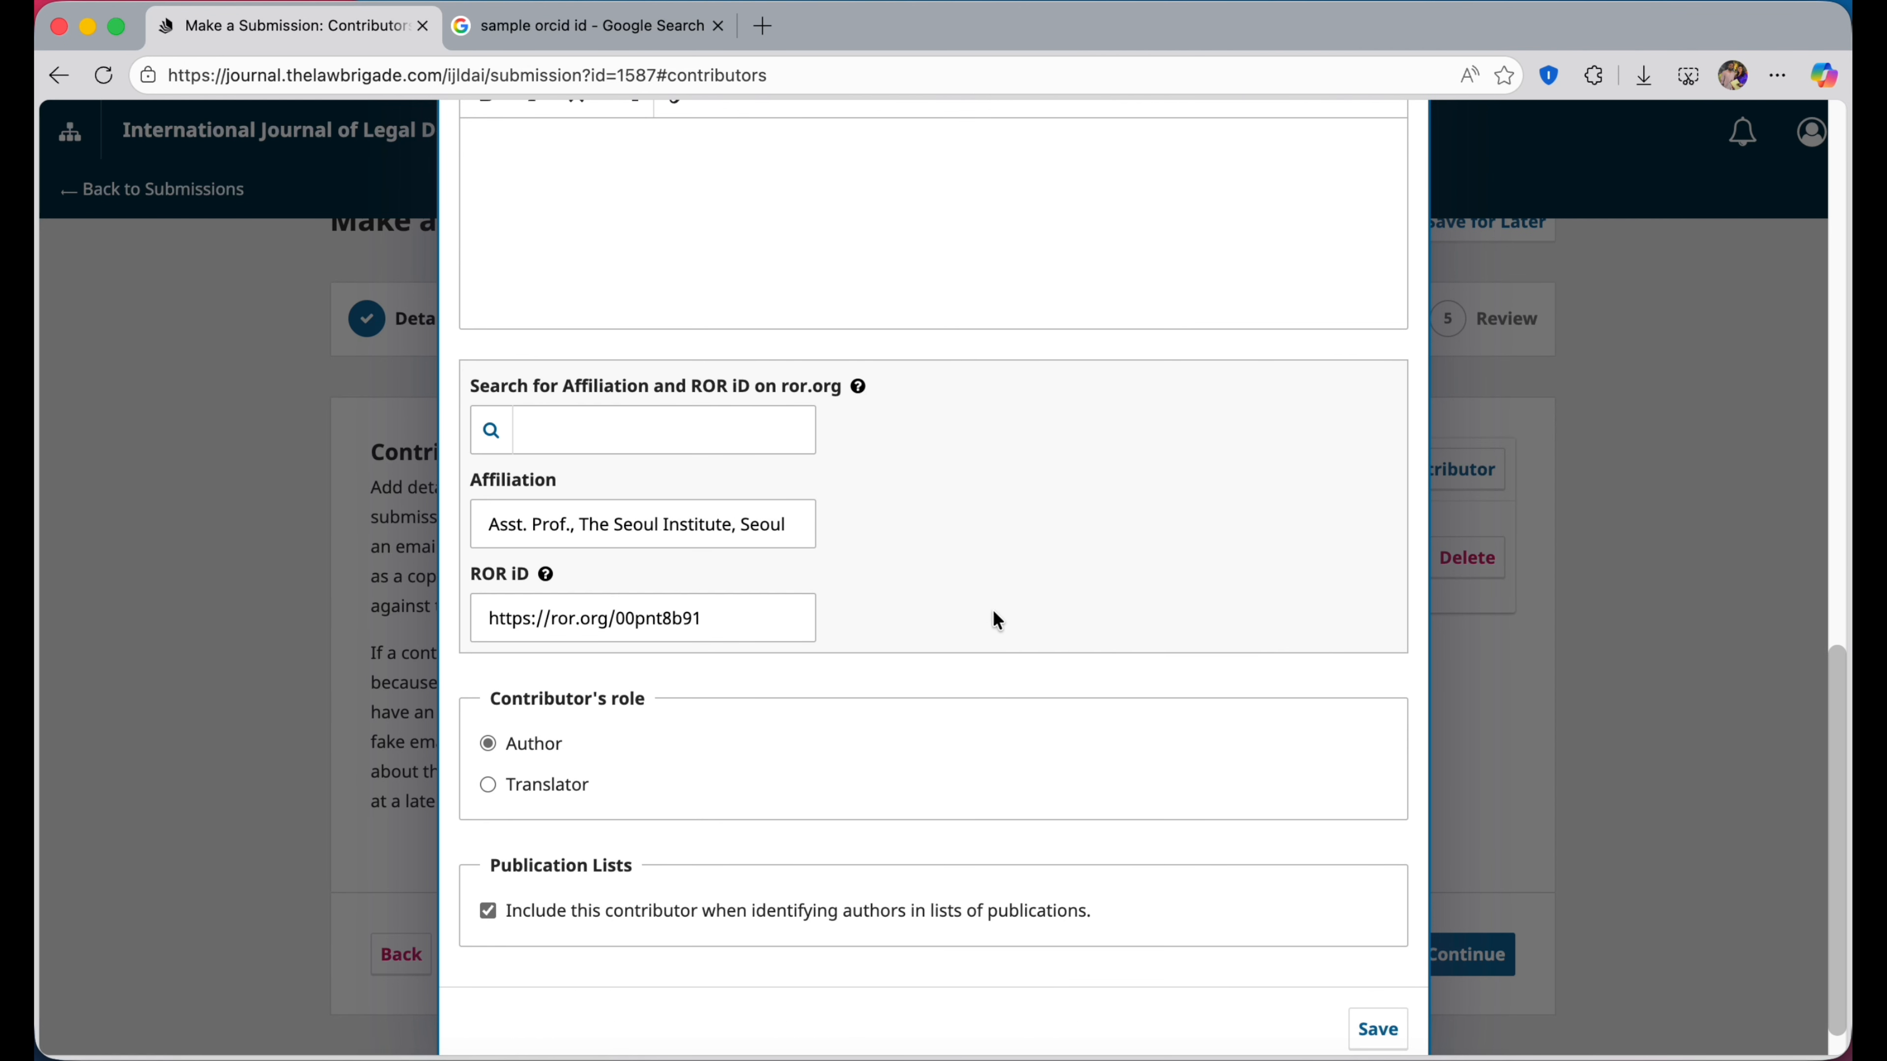
Check the contributor's country and role settings without changing them, and save the contributor.
{"action": "scroll", "coordinate": [994, 621], "scroll_direction": "up", "scroll_amount": 6}
{"action": "scroll", "coordinate": [810, 298], "scroll_direction": "up", "scroll_amount": 5}
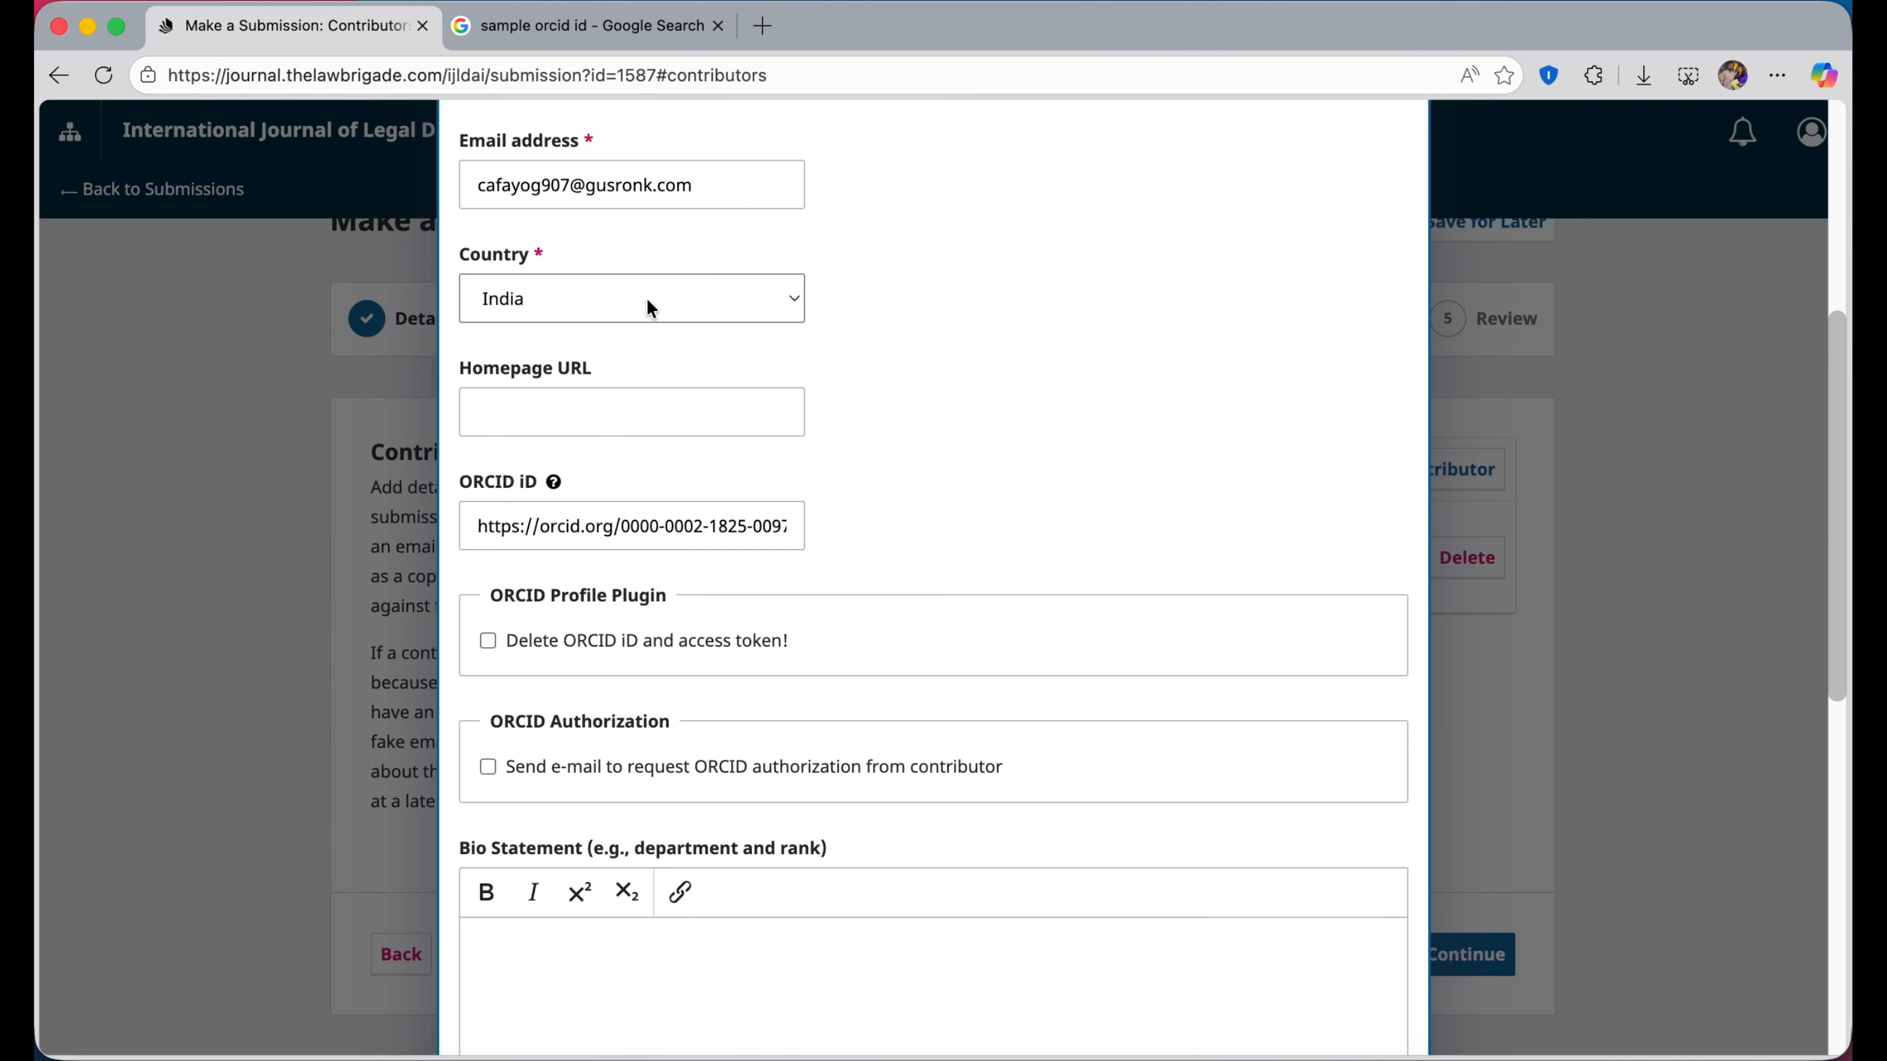
{"action": "left_click", "coordinate": [647, 298]}
{"action": "left_click", "coordinate": [1036, 350]}
{"action": "scroll", "coordinate": [1020, 444], "scroll_direction": "down", "scroll_amount": 5}
{"action": "scroll", "coordinate": [1020, 444], "scroll_direction": "down", "scroll_amount": 5}
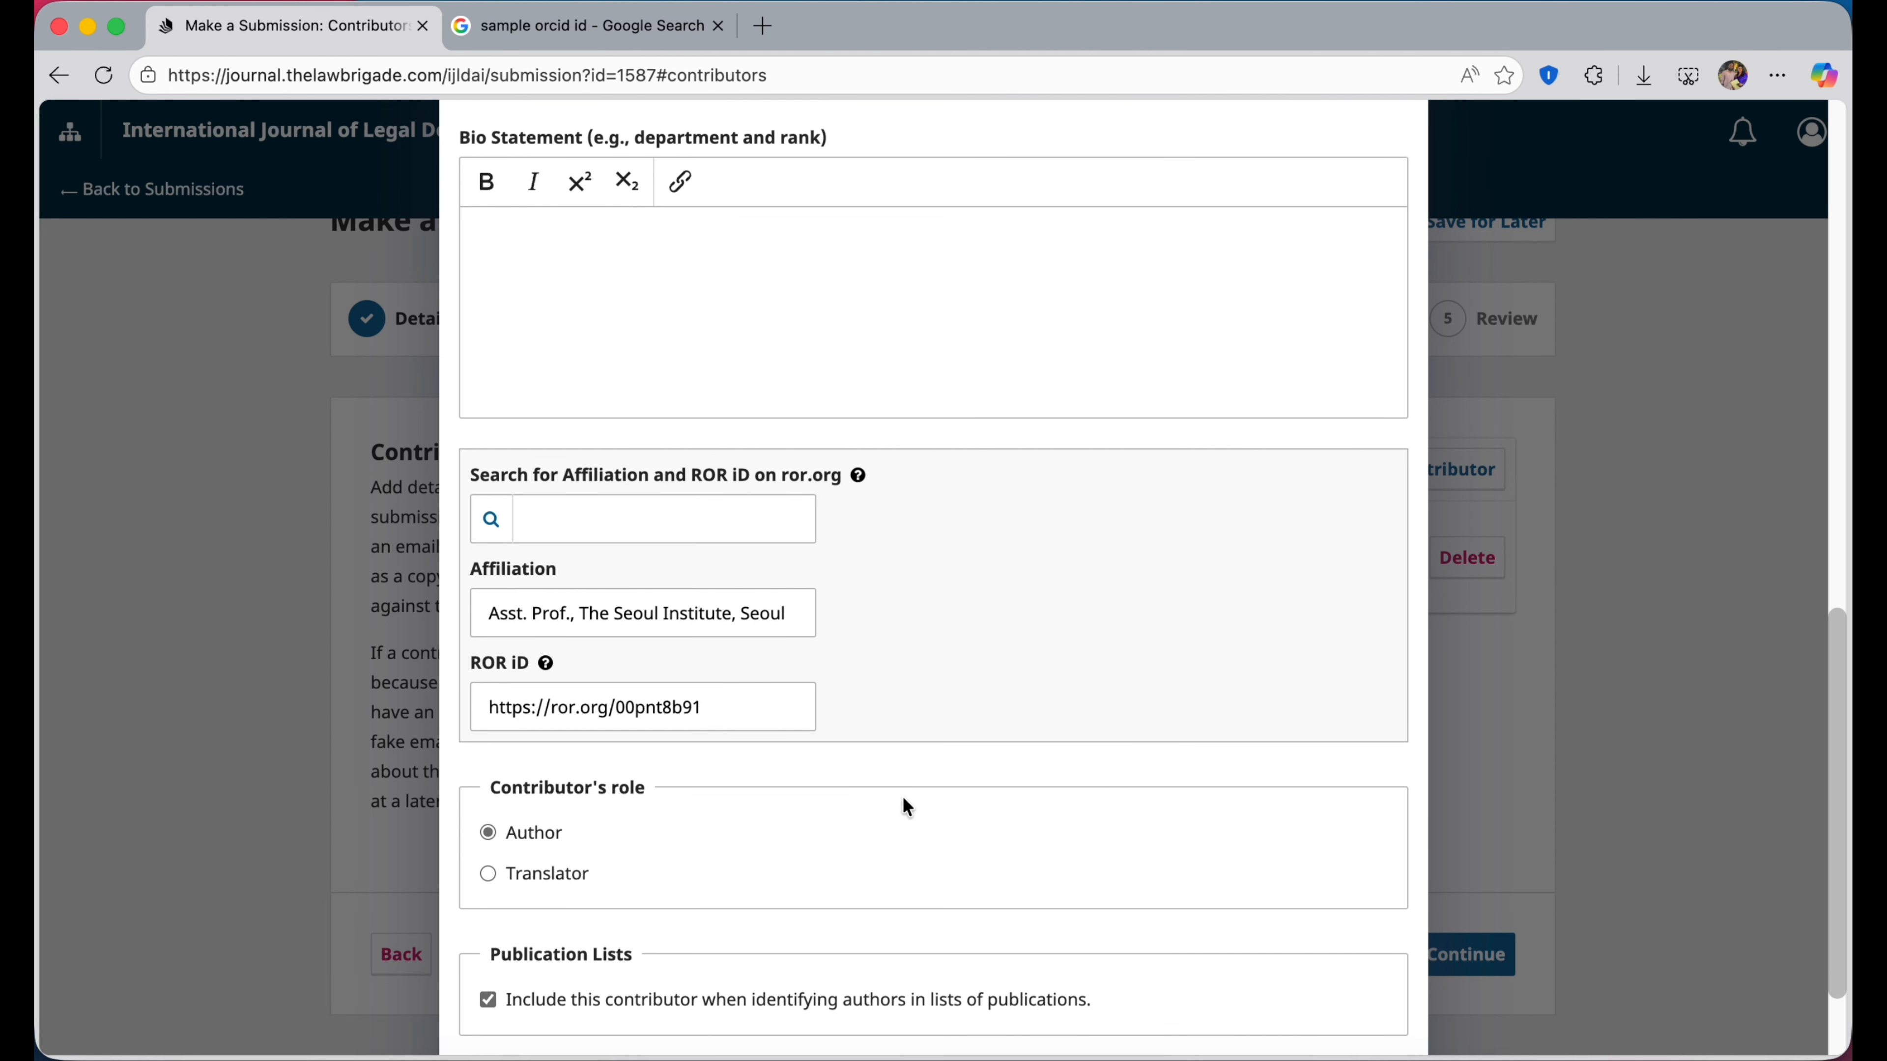
{"action": "scroll", "coordinate": [902, 801], "scroll_direction": "down", "scroll_amount": 2}
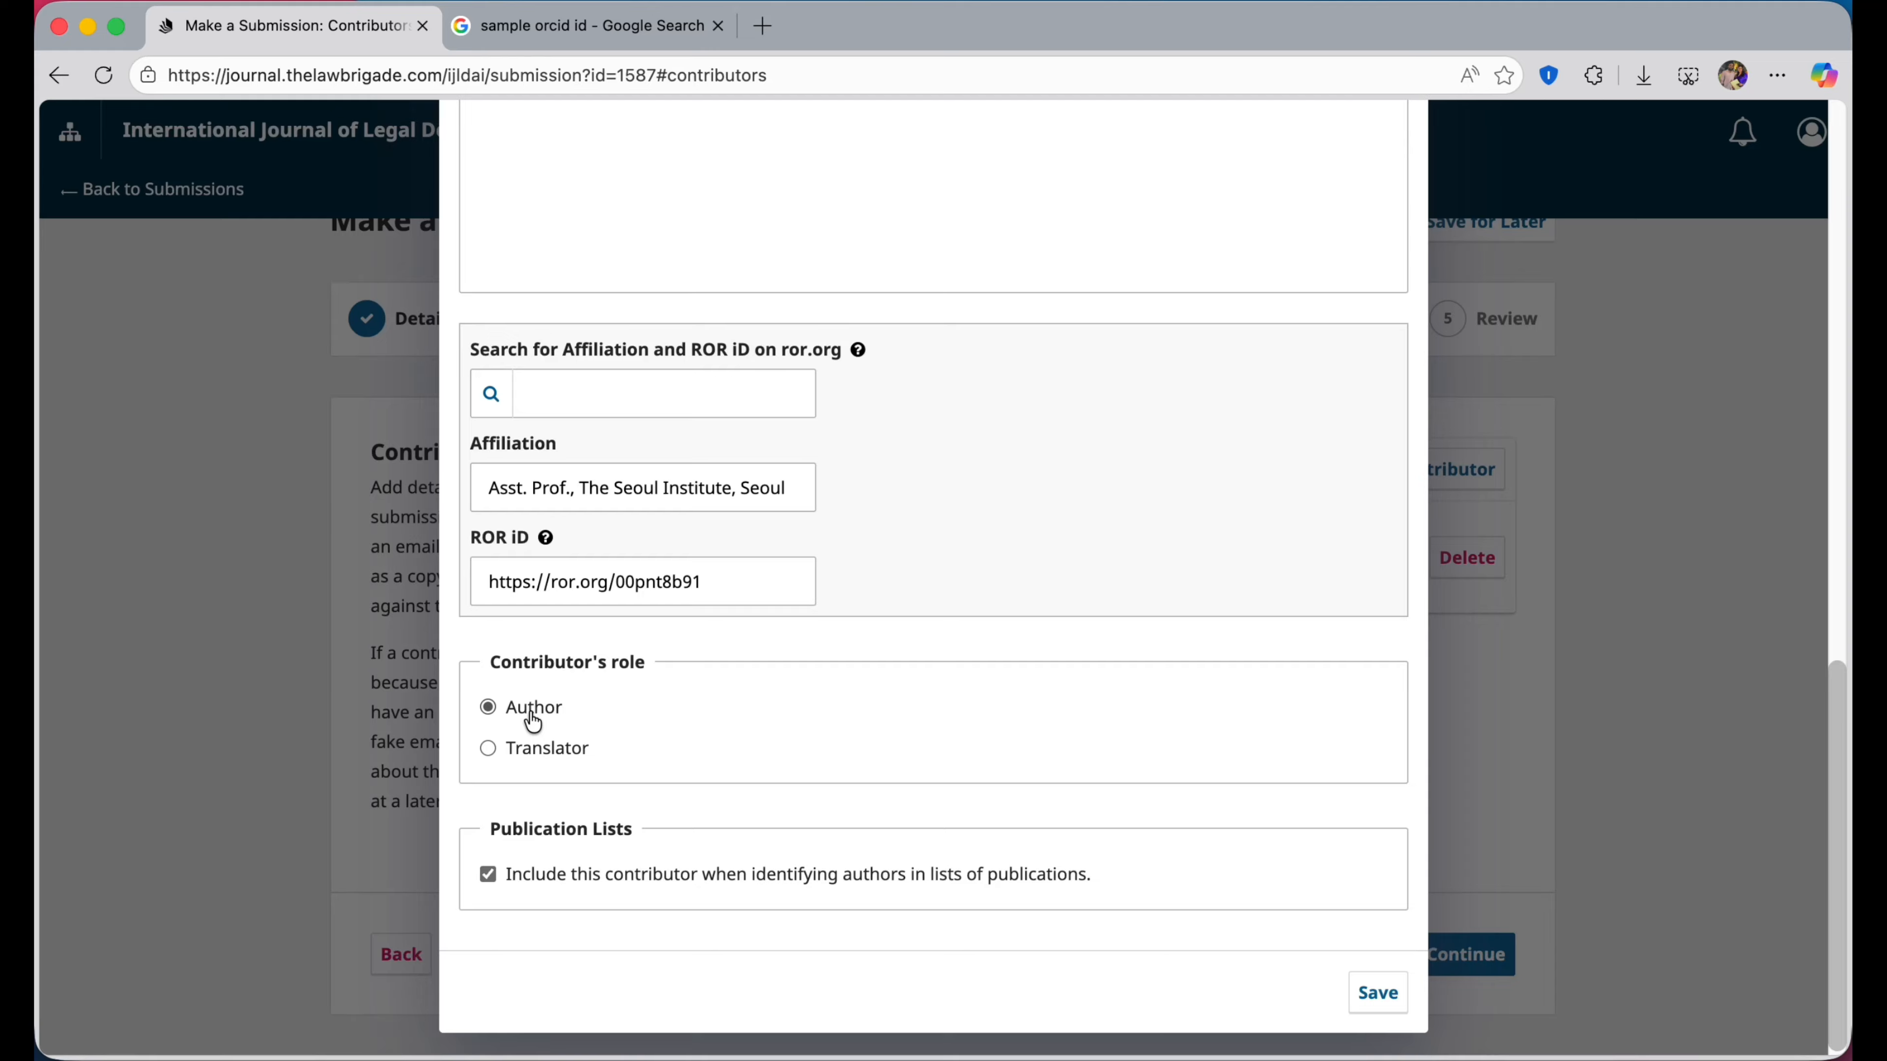
{"action": "left_click", "coordinate": [1376, 996]}
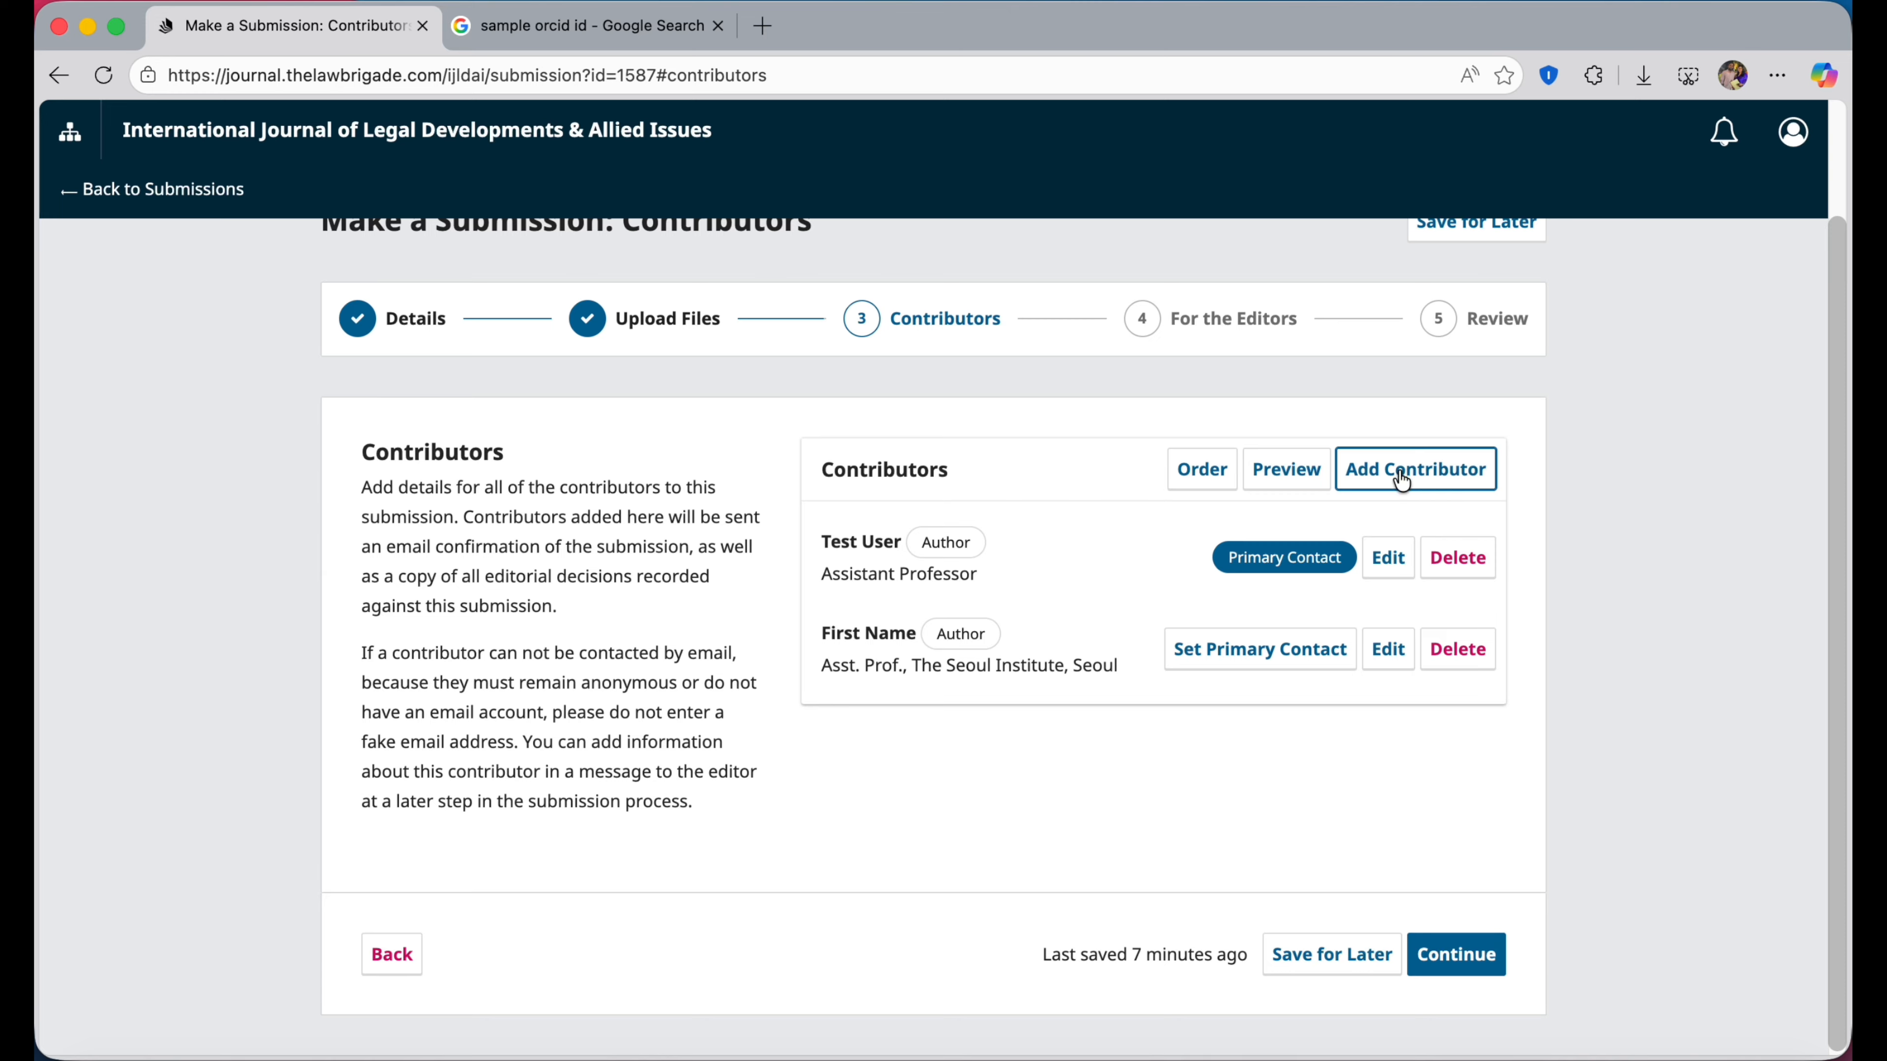
Reorder the contributors so the Seoul Institute author comes first, and save the order.
{"action": "left_click", "coordinate": [1204, 473]}
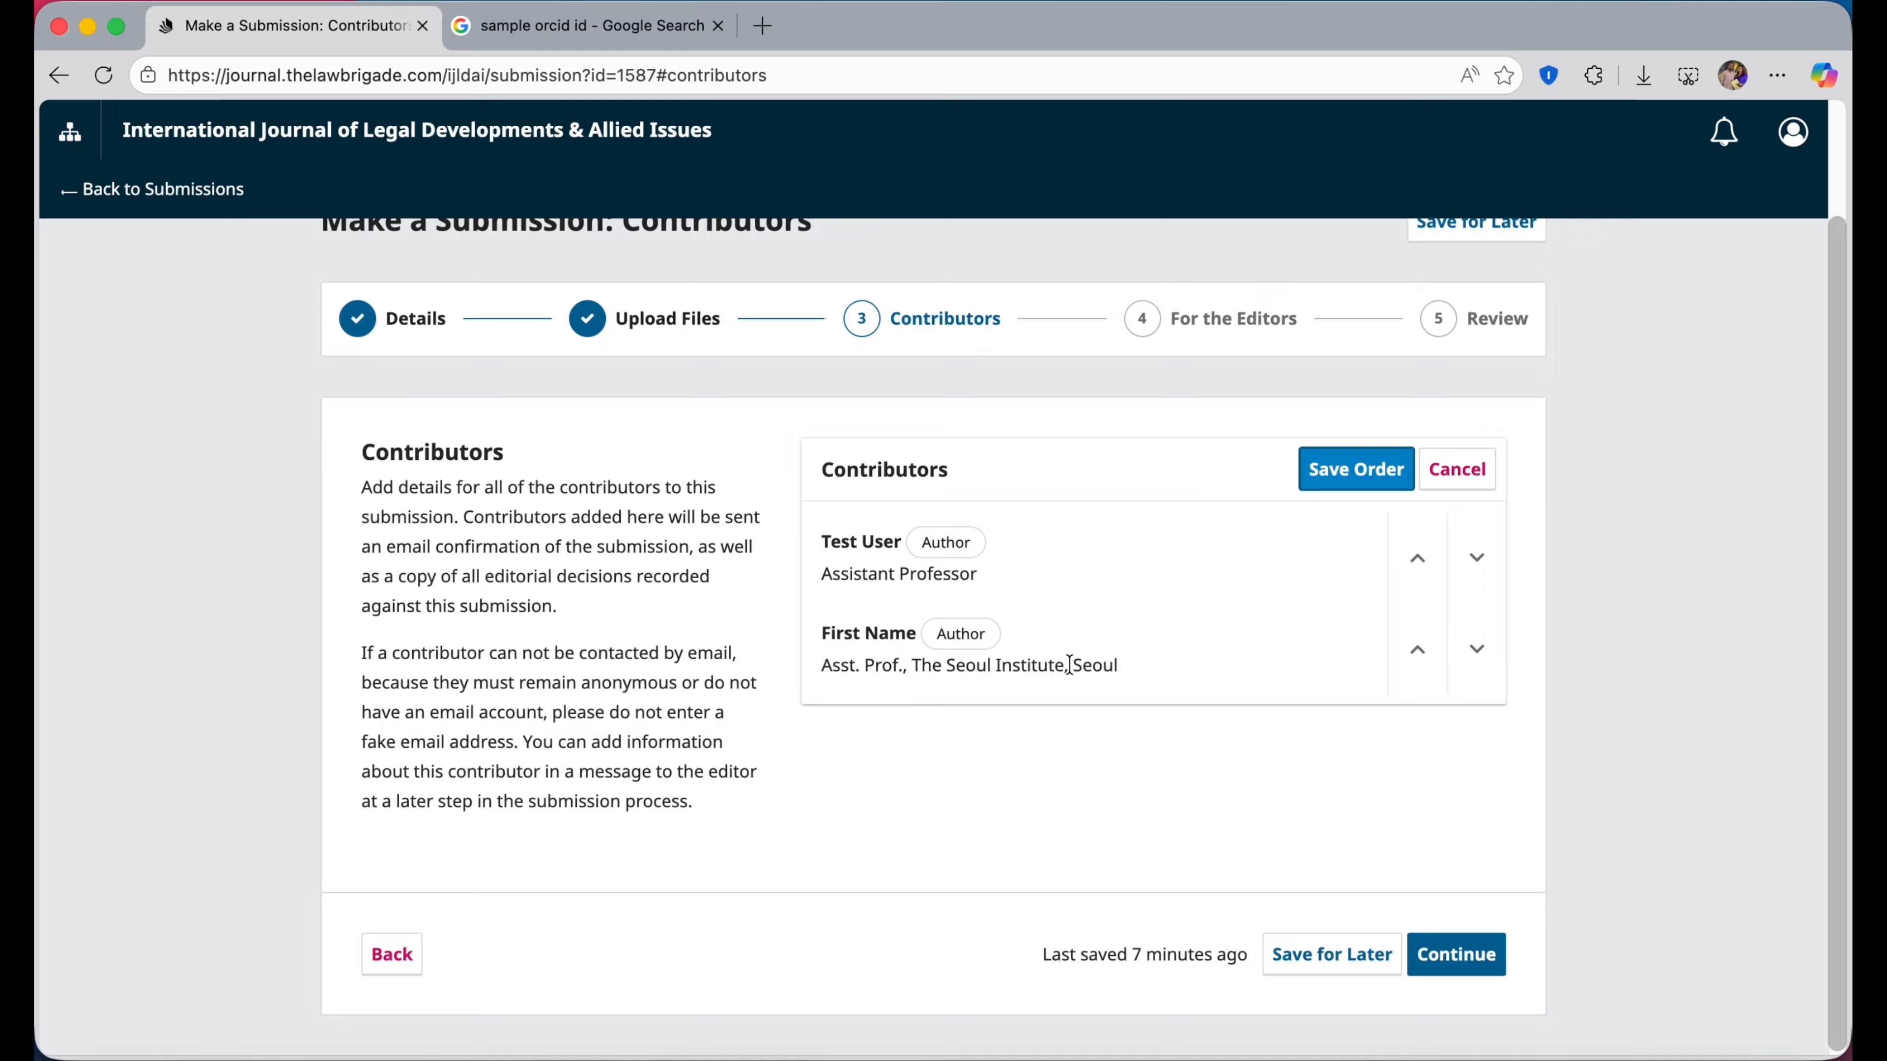
{"action": "left_click", "coordinate": [1418, 653]}
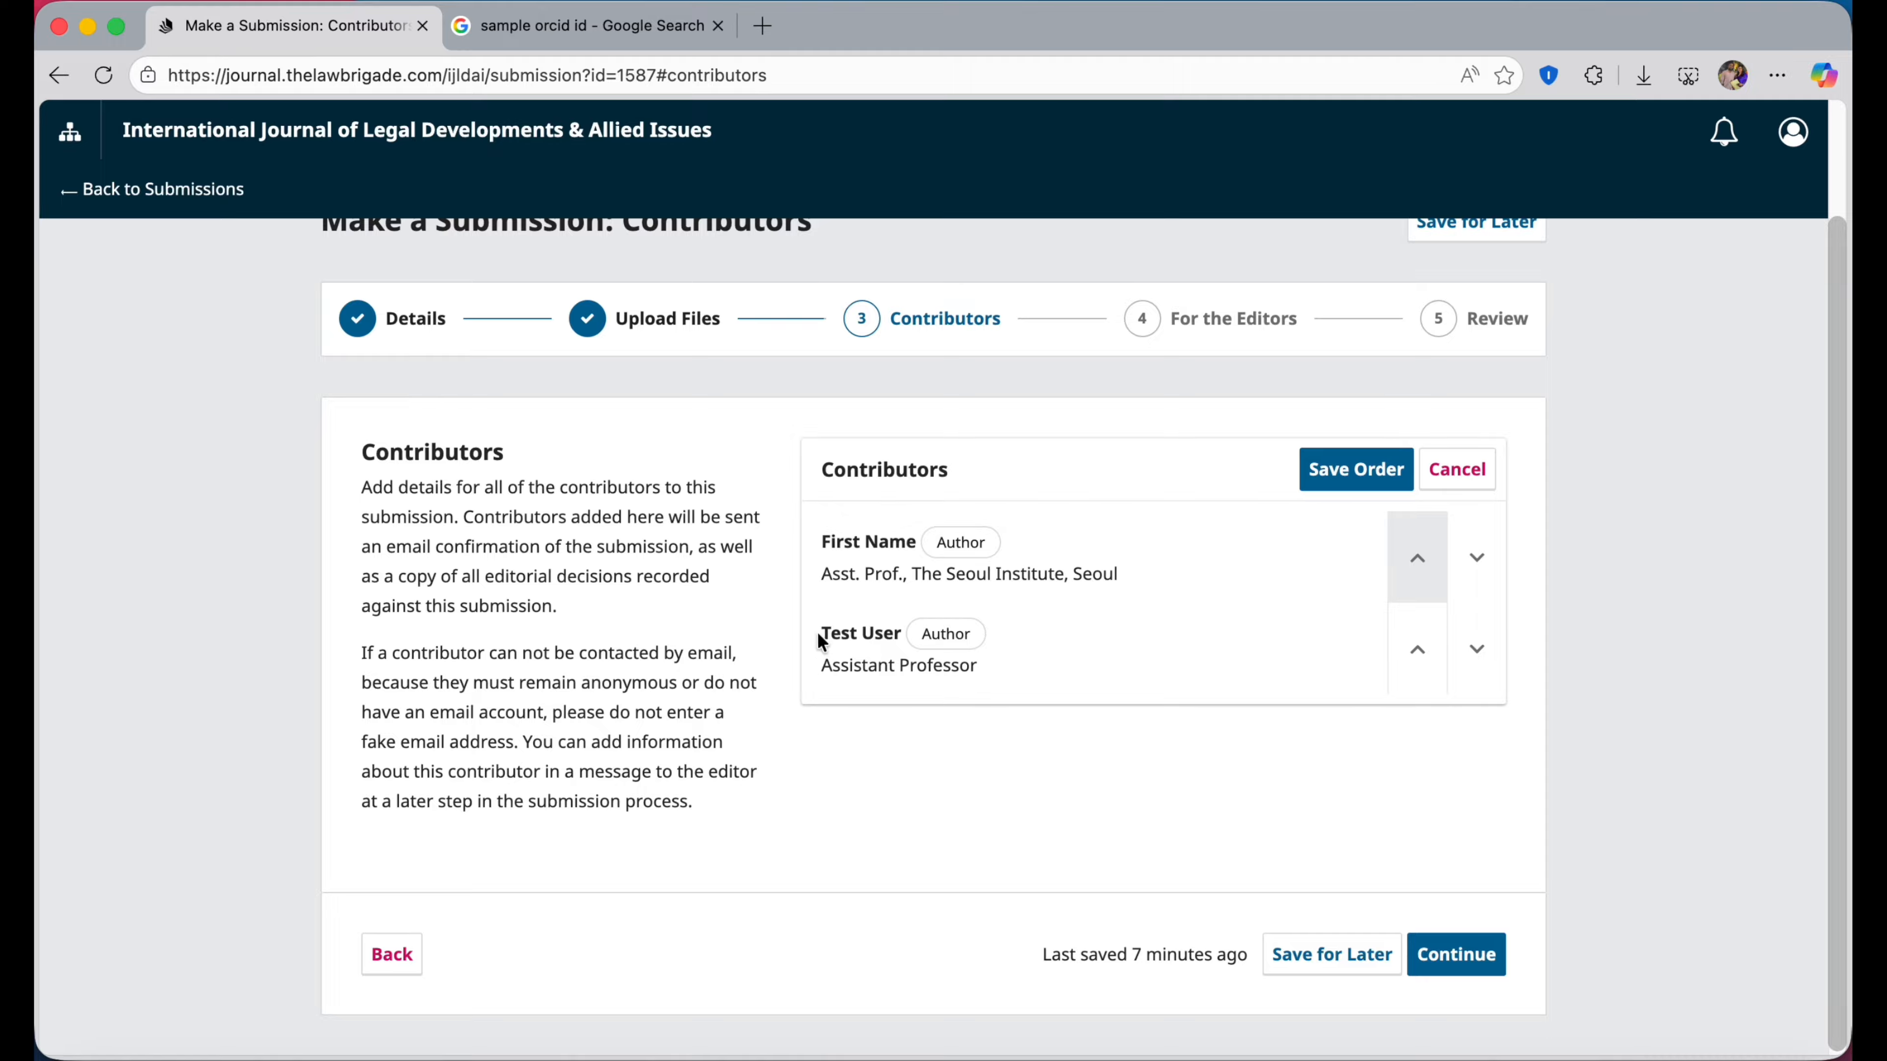
{"action": "left_click", "coordinate": [1343, 480]}
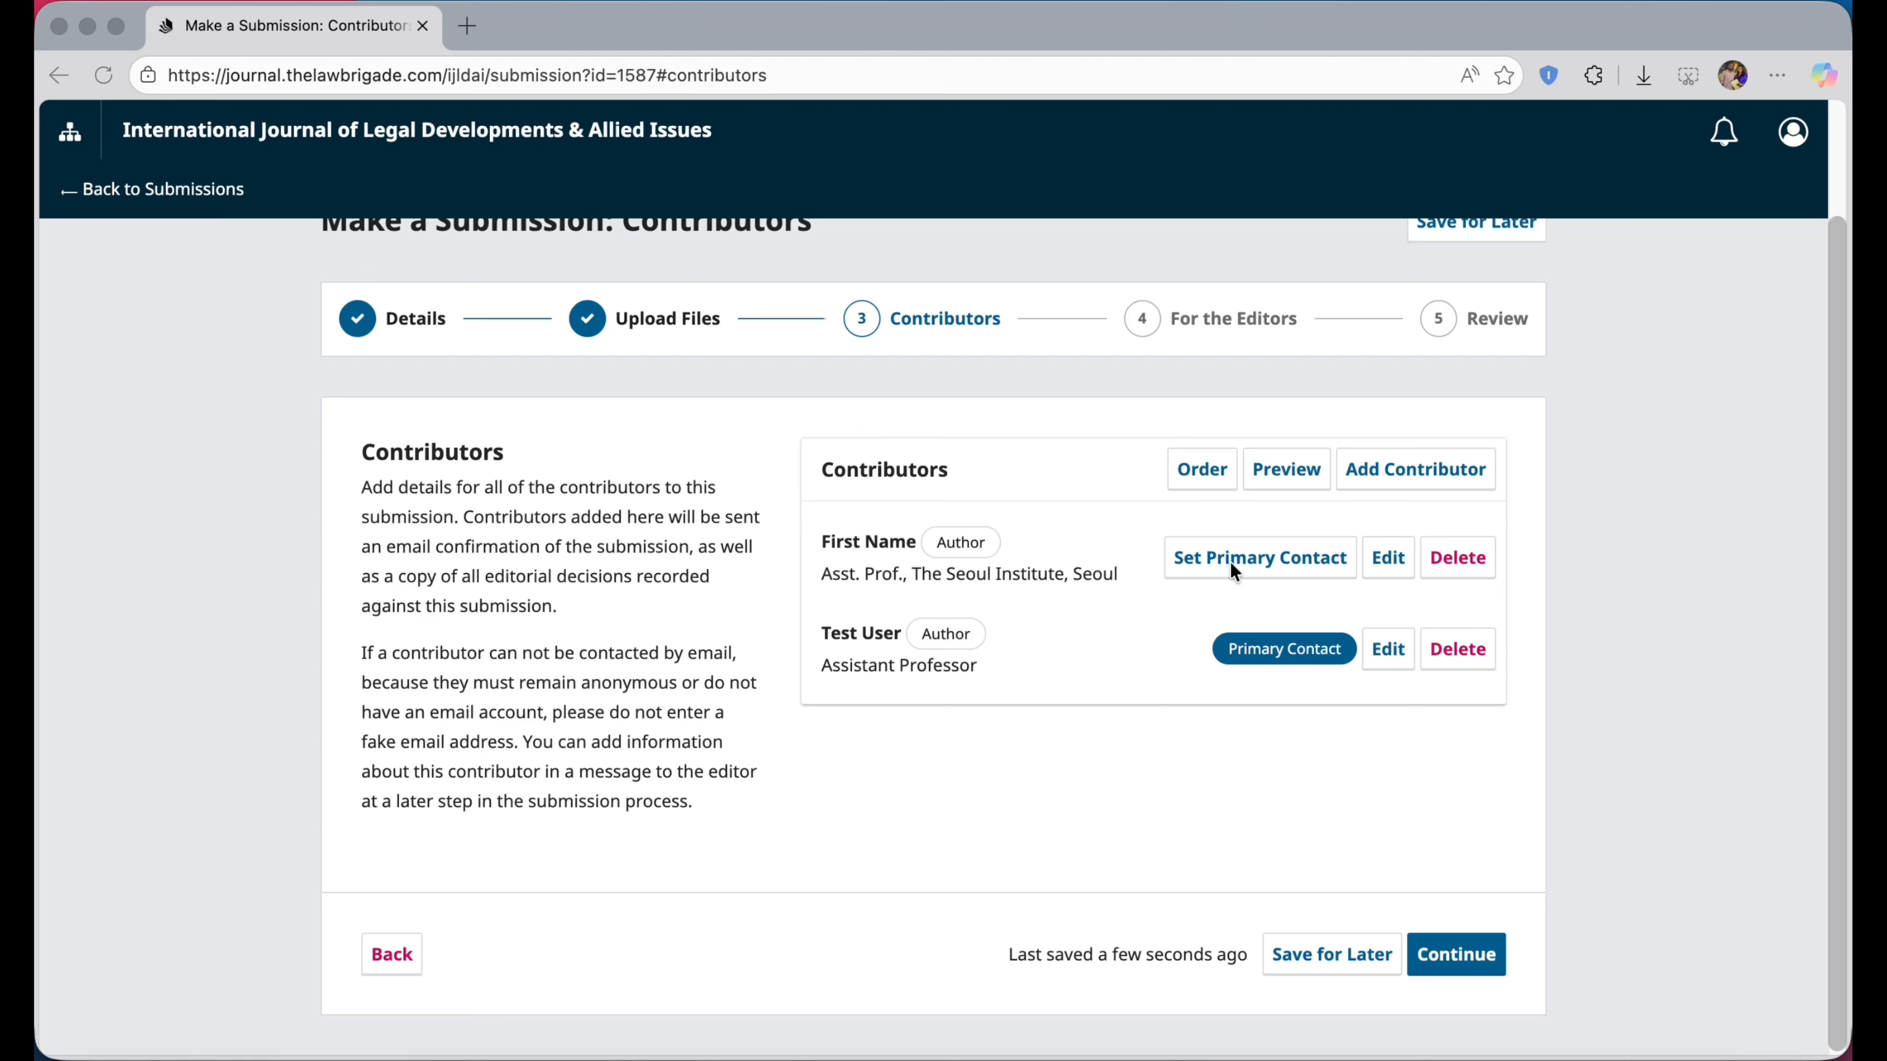
{"action": "left_click", "coordinate": [1165, 770]}
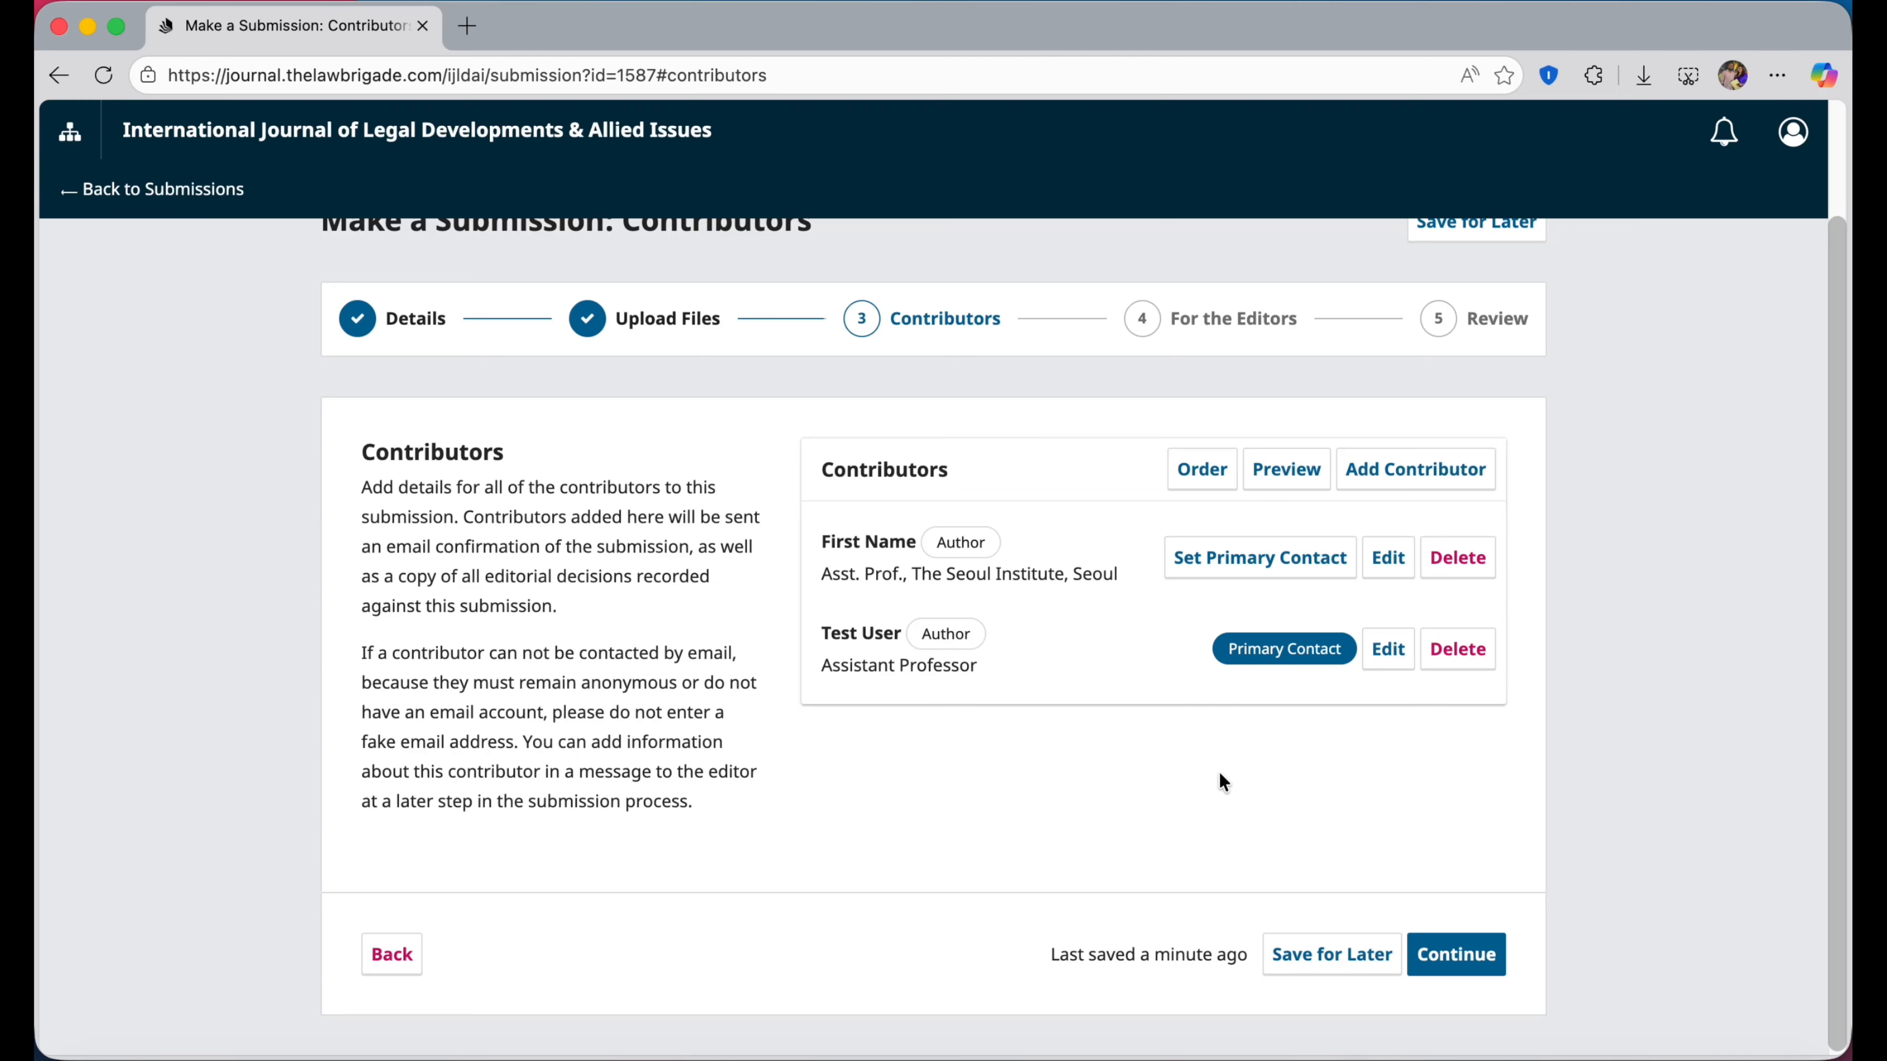
Continue through the For the Editors stage to the Review stage, leaving the comments for the editor empty.
{"action": "left_click", "coordinate": [1477, 967]}
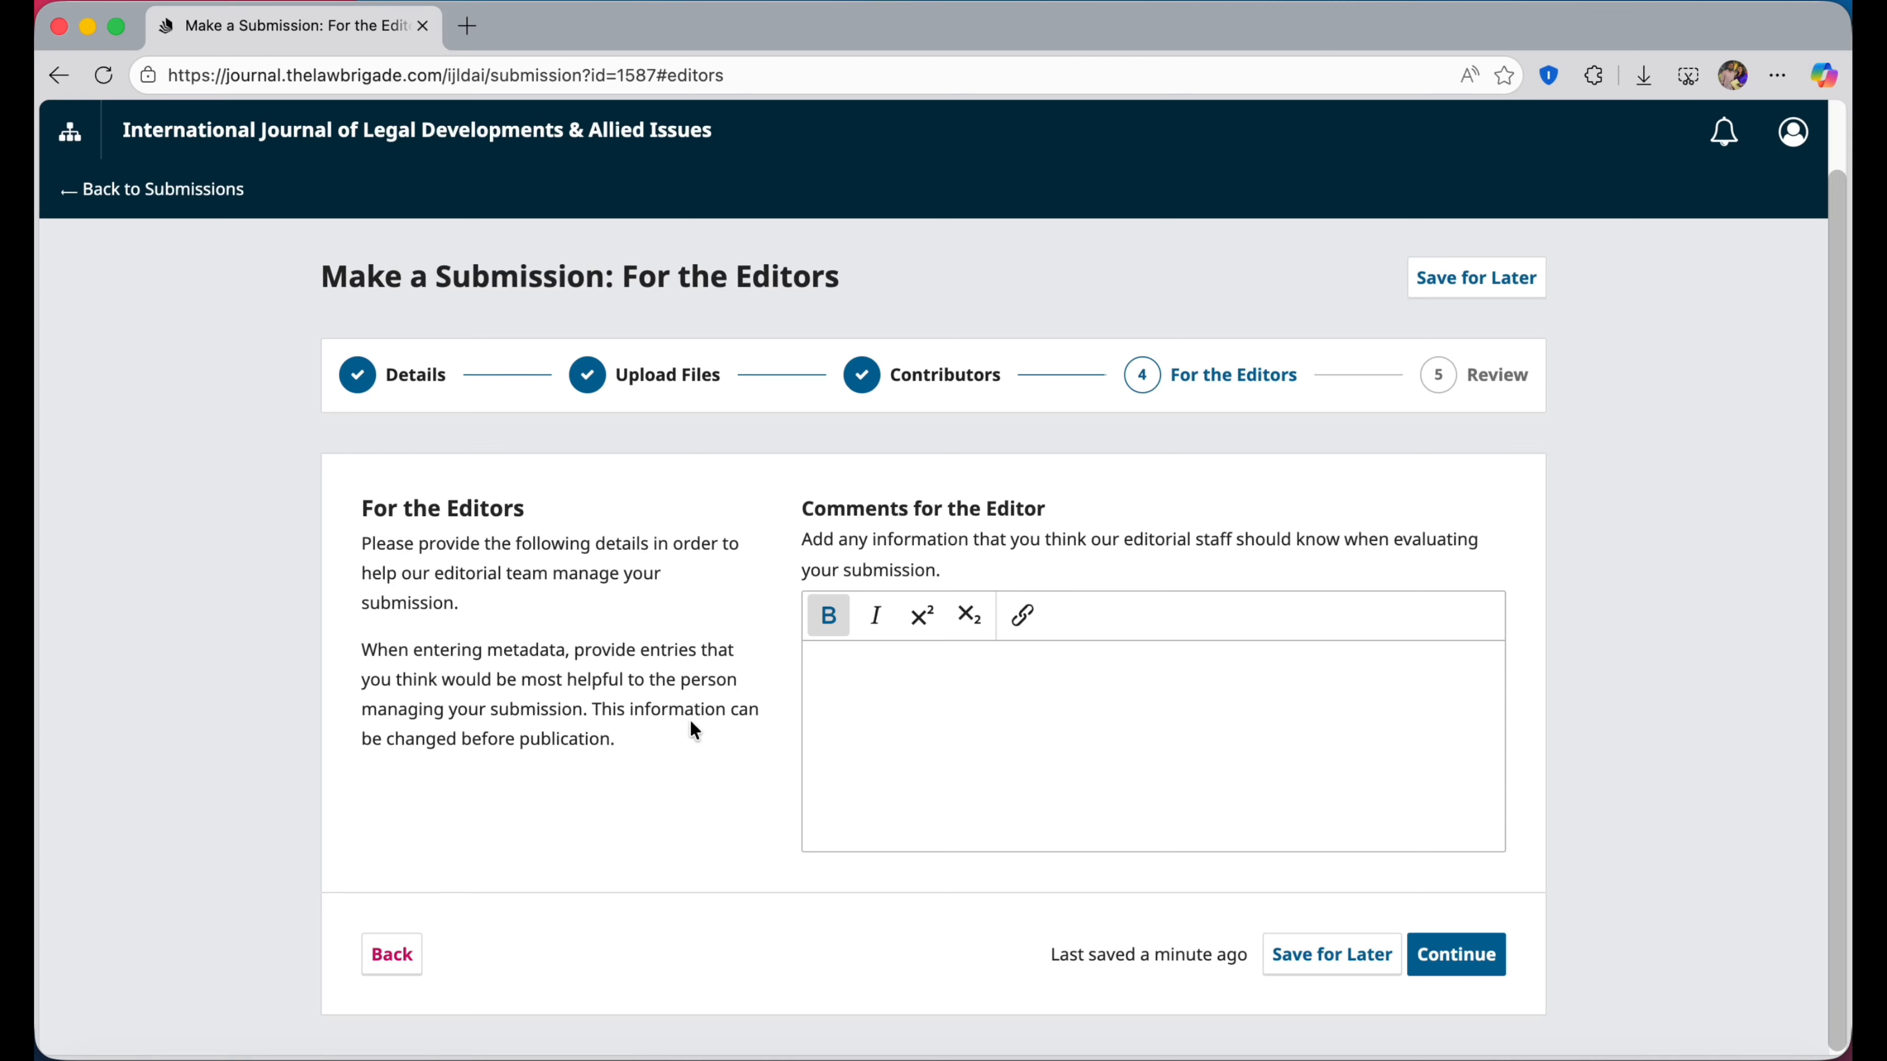
{"action": "left_click", "coordinate": [880, 678]}
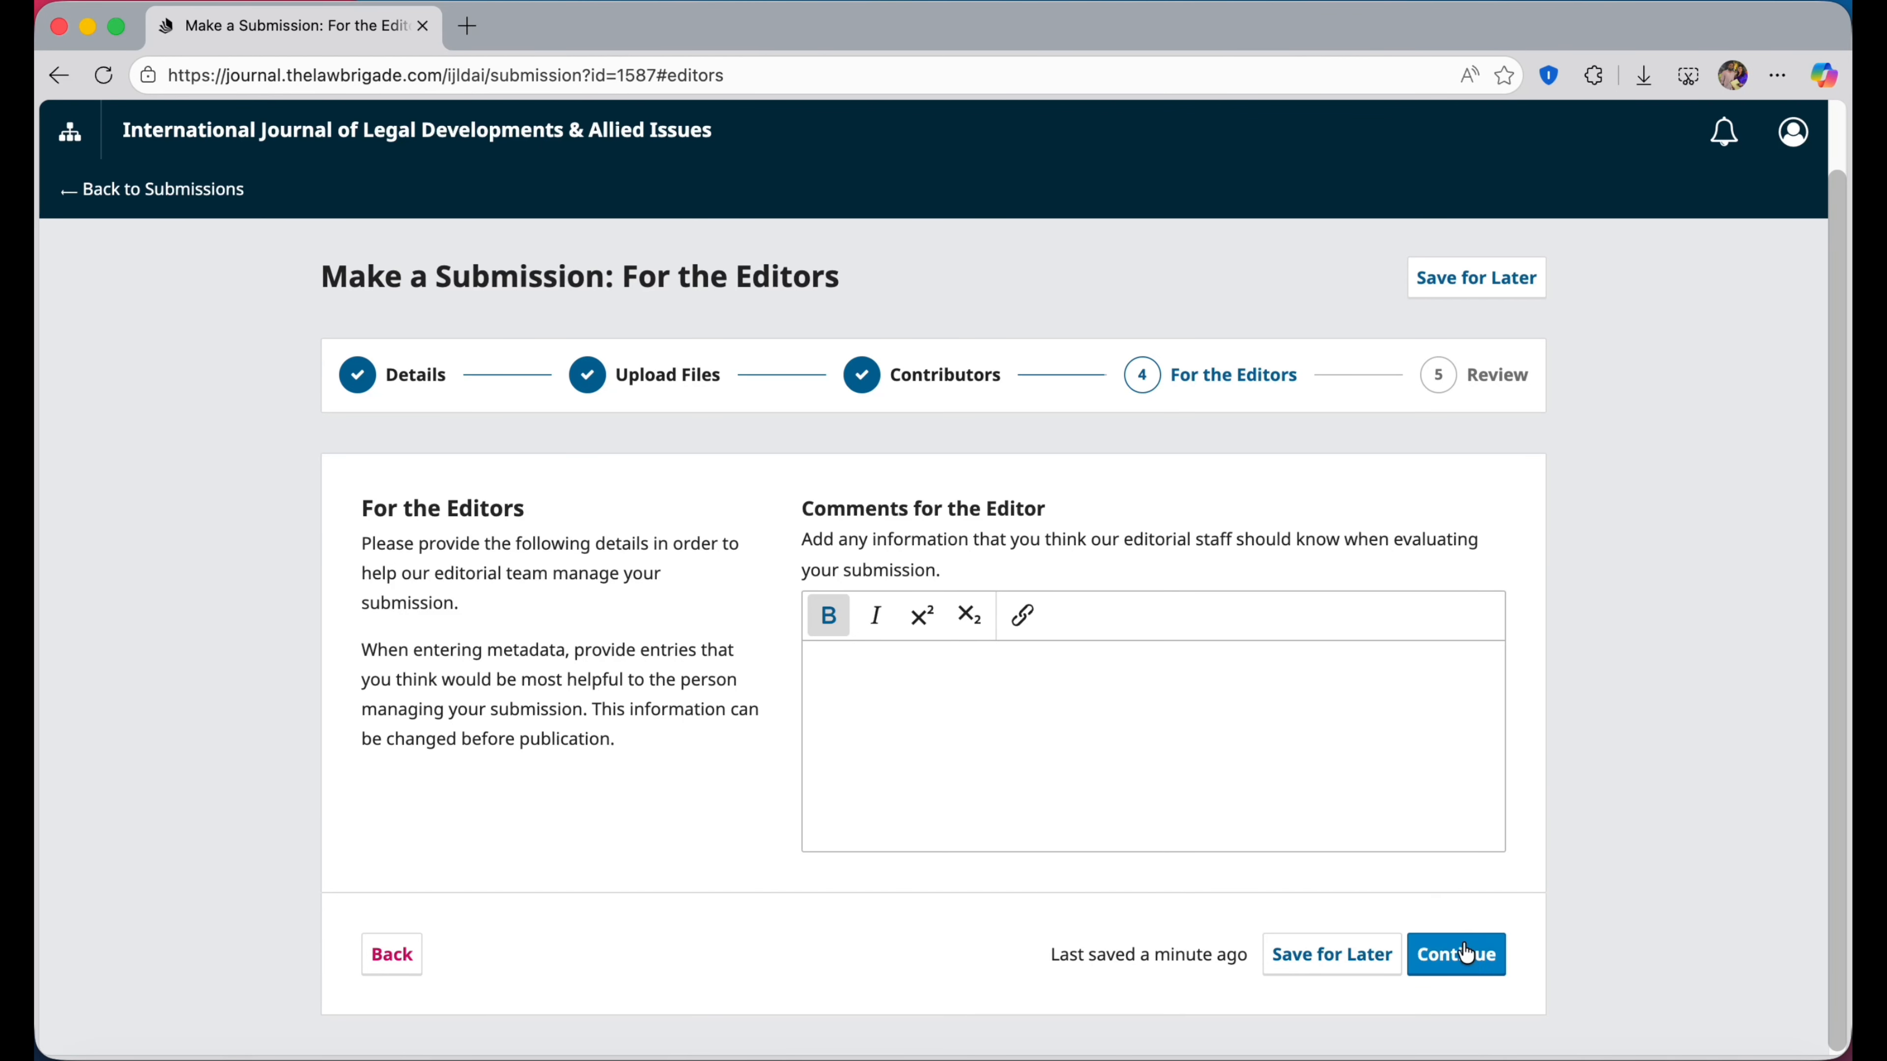
{"action": "left_click", "coordinate": [1472, 968]}
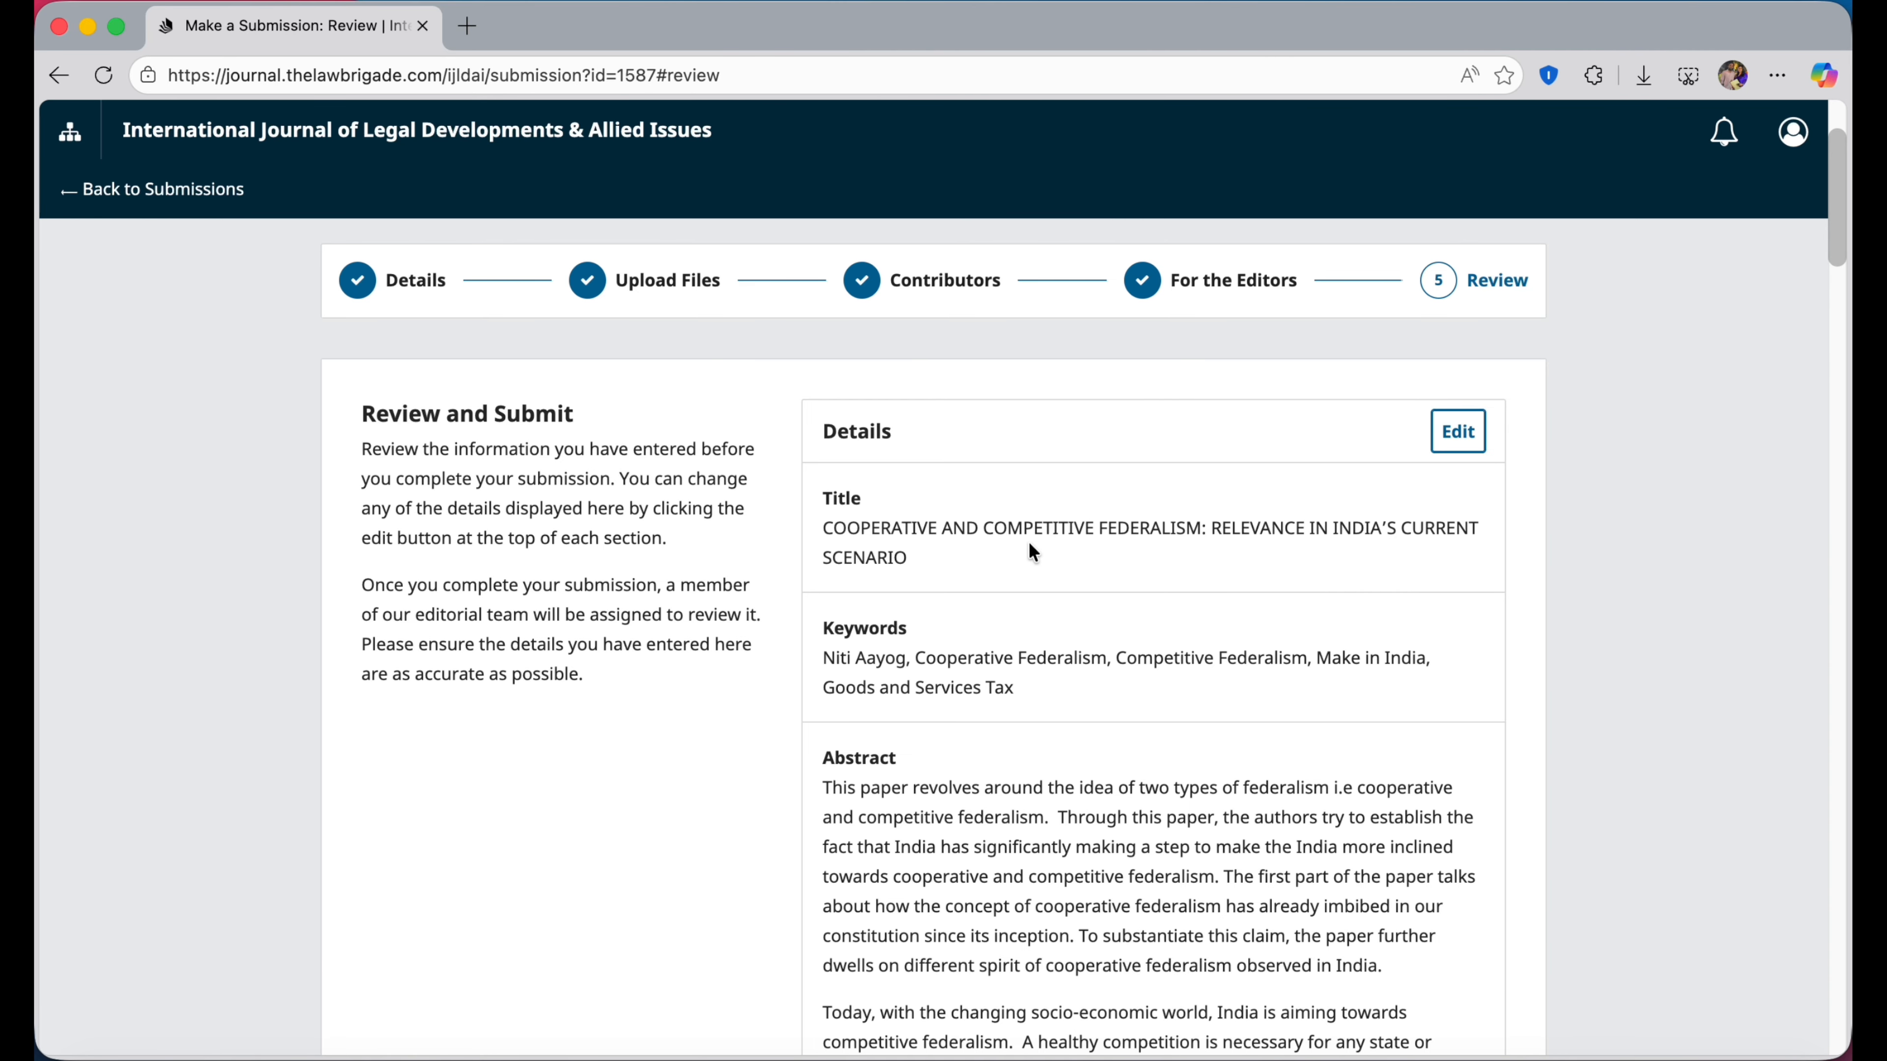
Agree to the copyright statement at the end of the review page and submit the manuscript for editorial review.
{"action": "scroll", "coordinate": [963, 554], "scroll_direction": "down", "scroll_amount": 6}
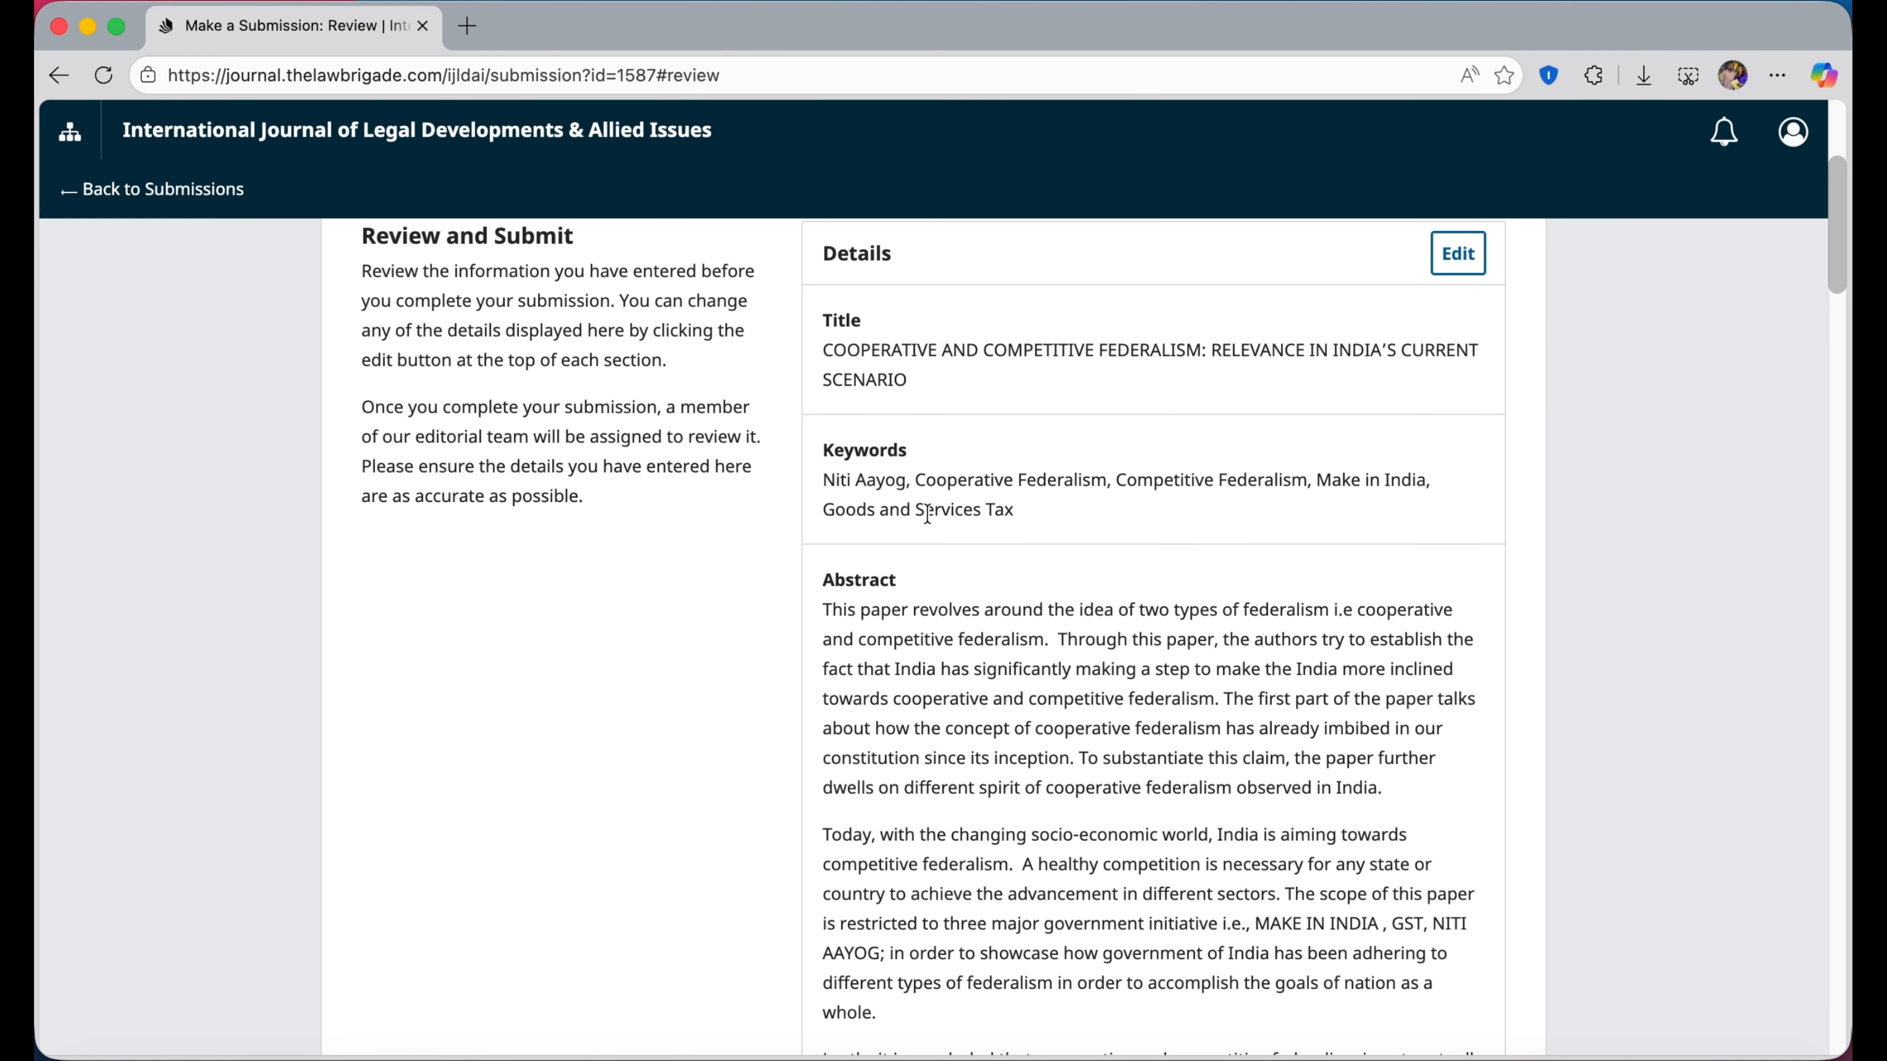
{"action": "scroll", "coordinate": [928, 513], "scroll_direction": "down", "scroll_amount": 9}
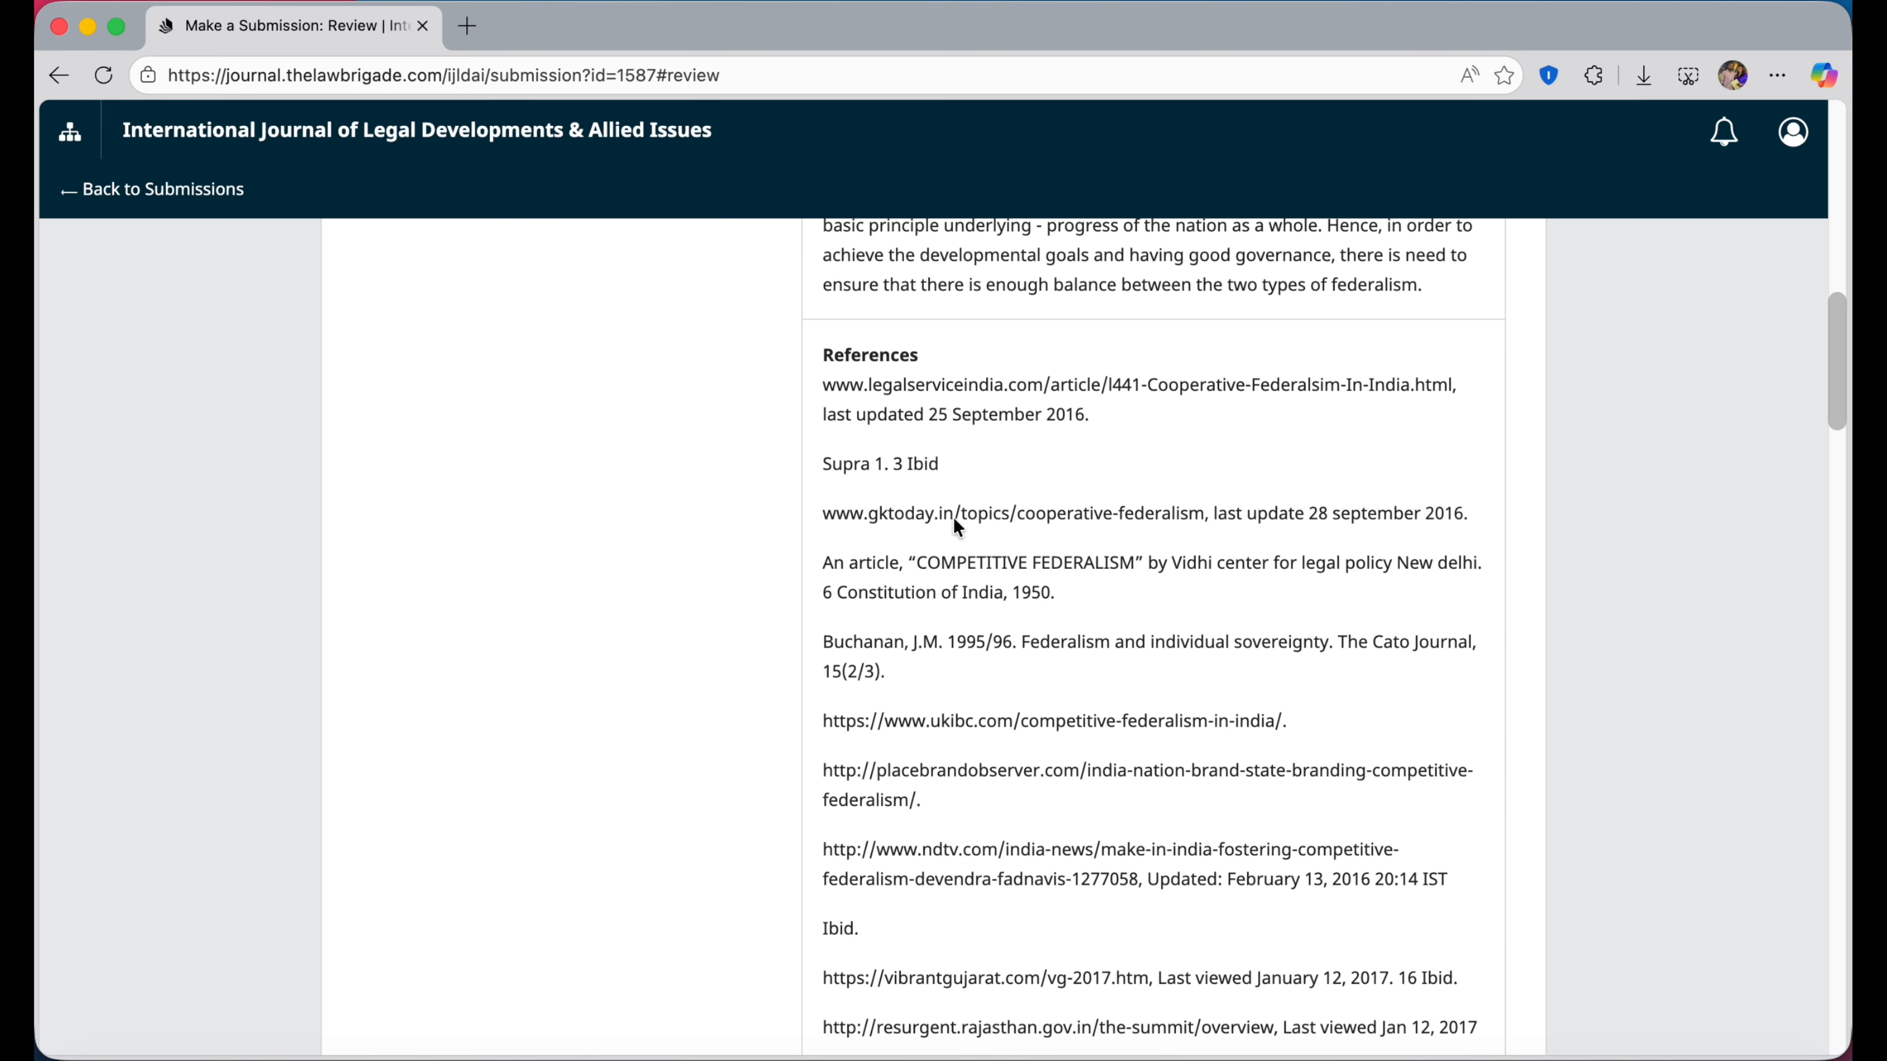
{"action": "scroll", "coordinate": [932, 601], "scroll_direction": "down", "scroll_amount": 13}
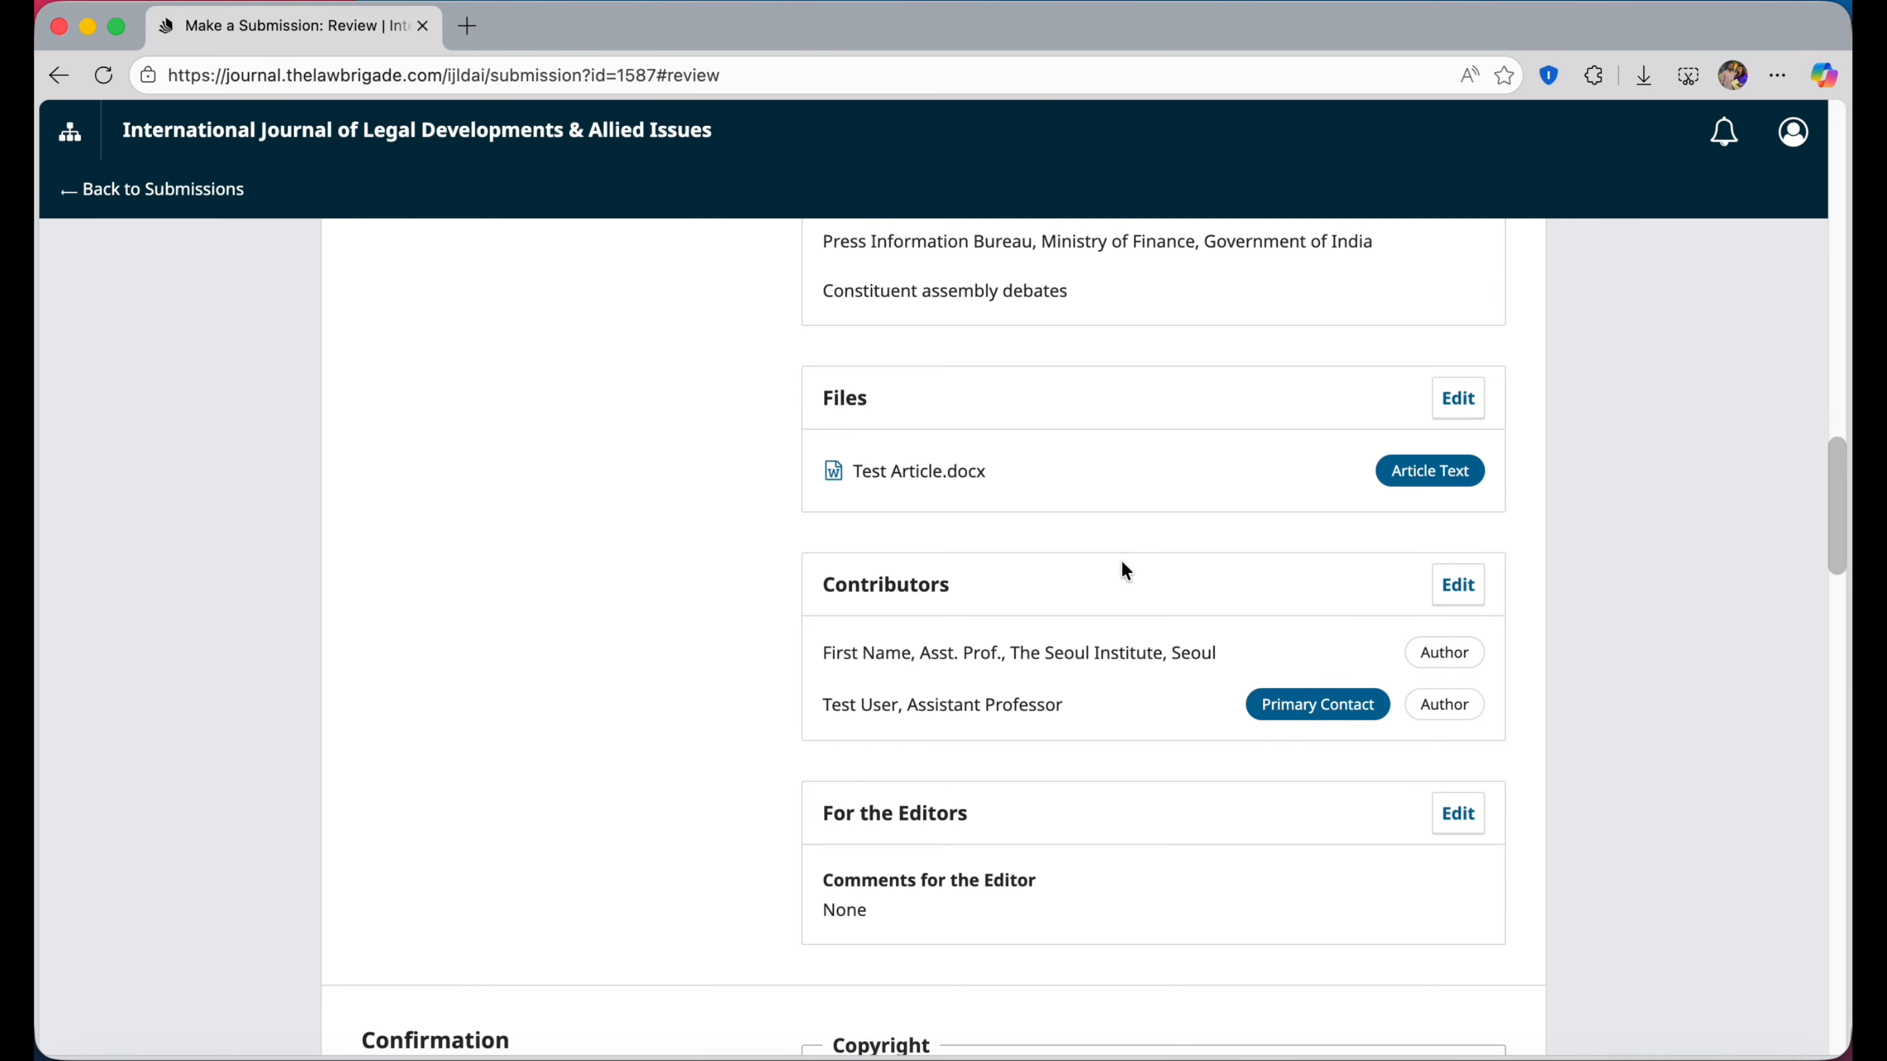
{"action": "scroll", "coordinate": [1122, 562], "scroll_direction": "down", "scroll_amount": 2}
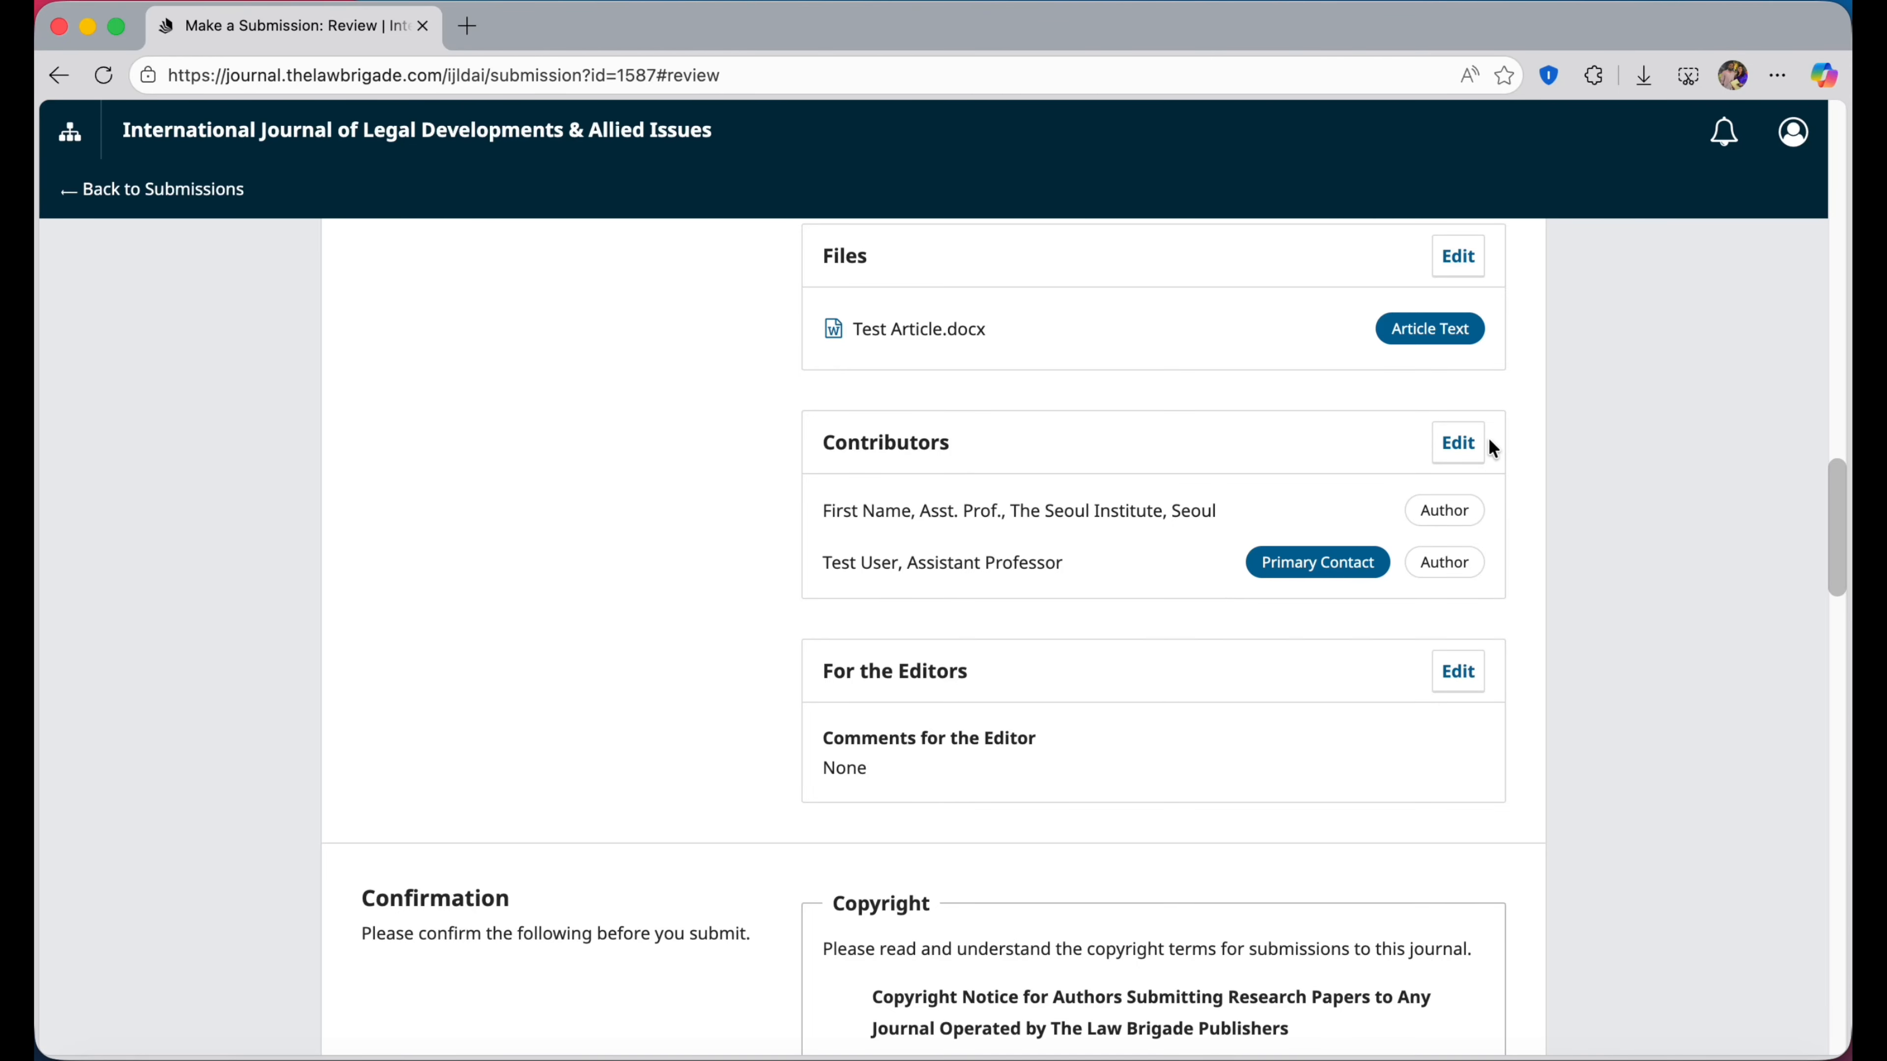
{"action": "scroll", "coordinate": [1167, 711], "scroll_direction": "down", "scroll_amount": 15}
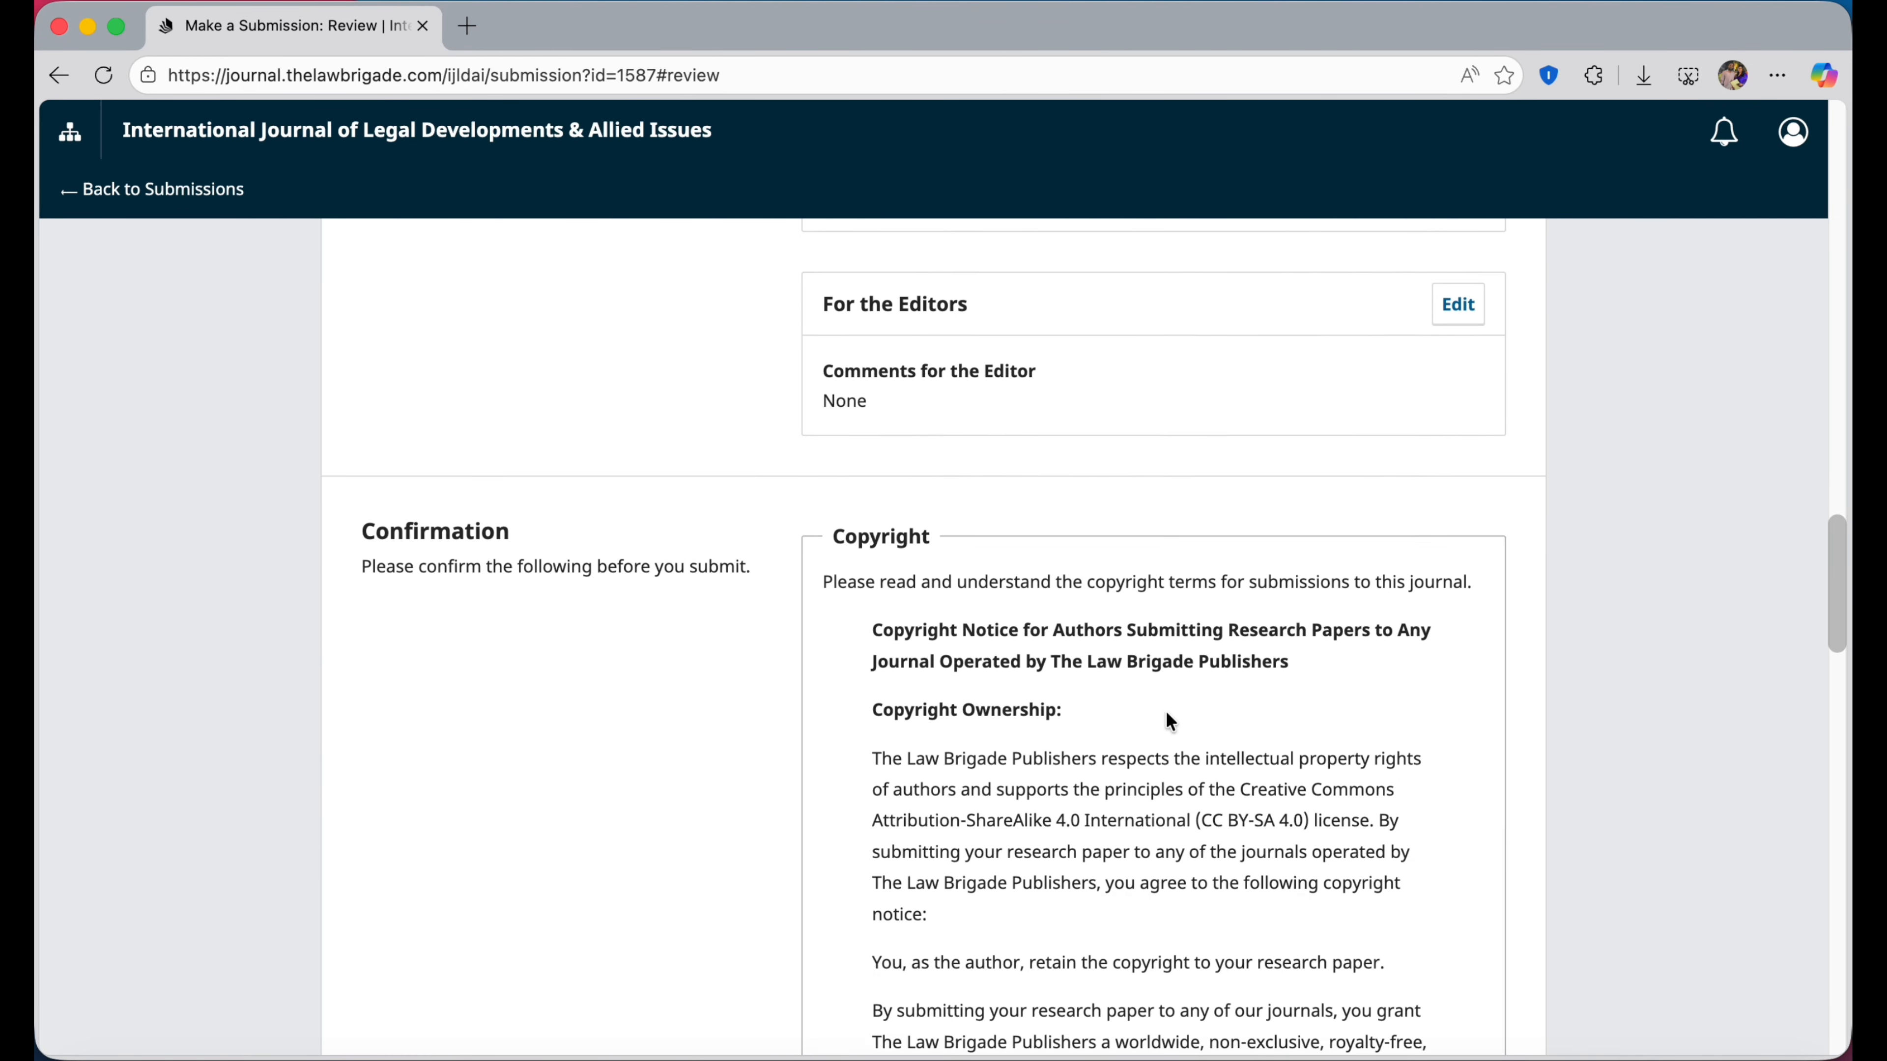
{"action": "scroll", "coordinate": [1166, 712], "scroll_direction": "down", "scroll_amount": 20}
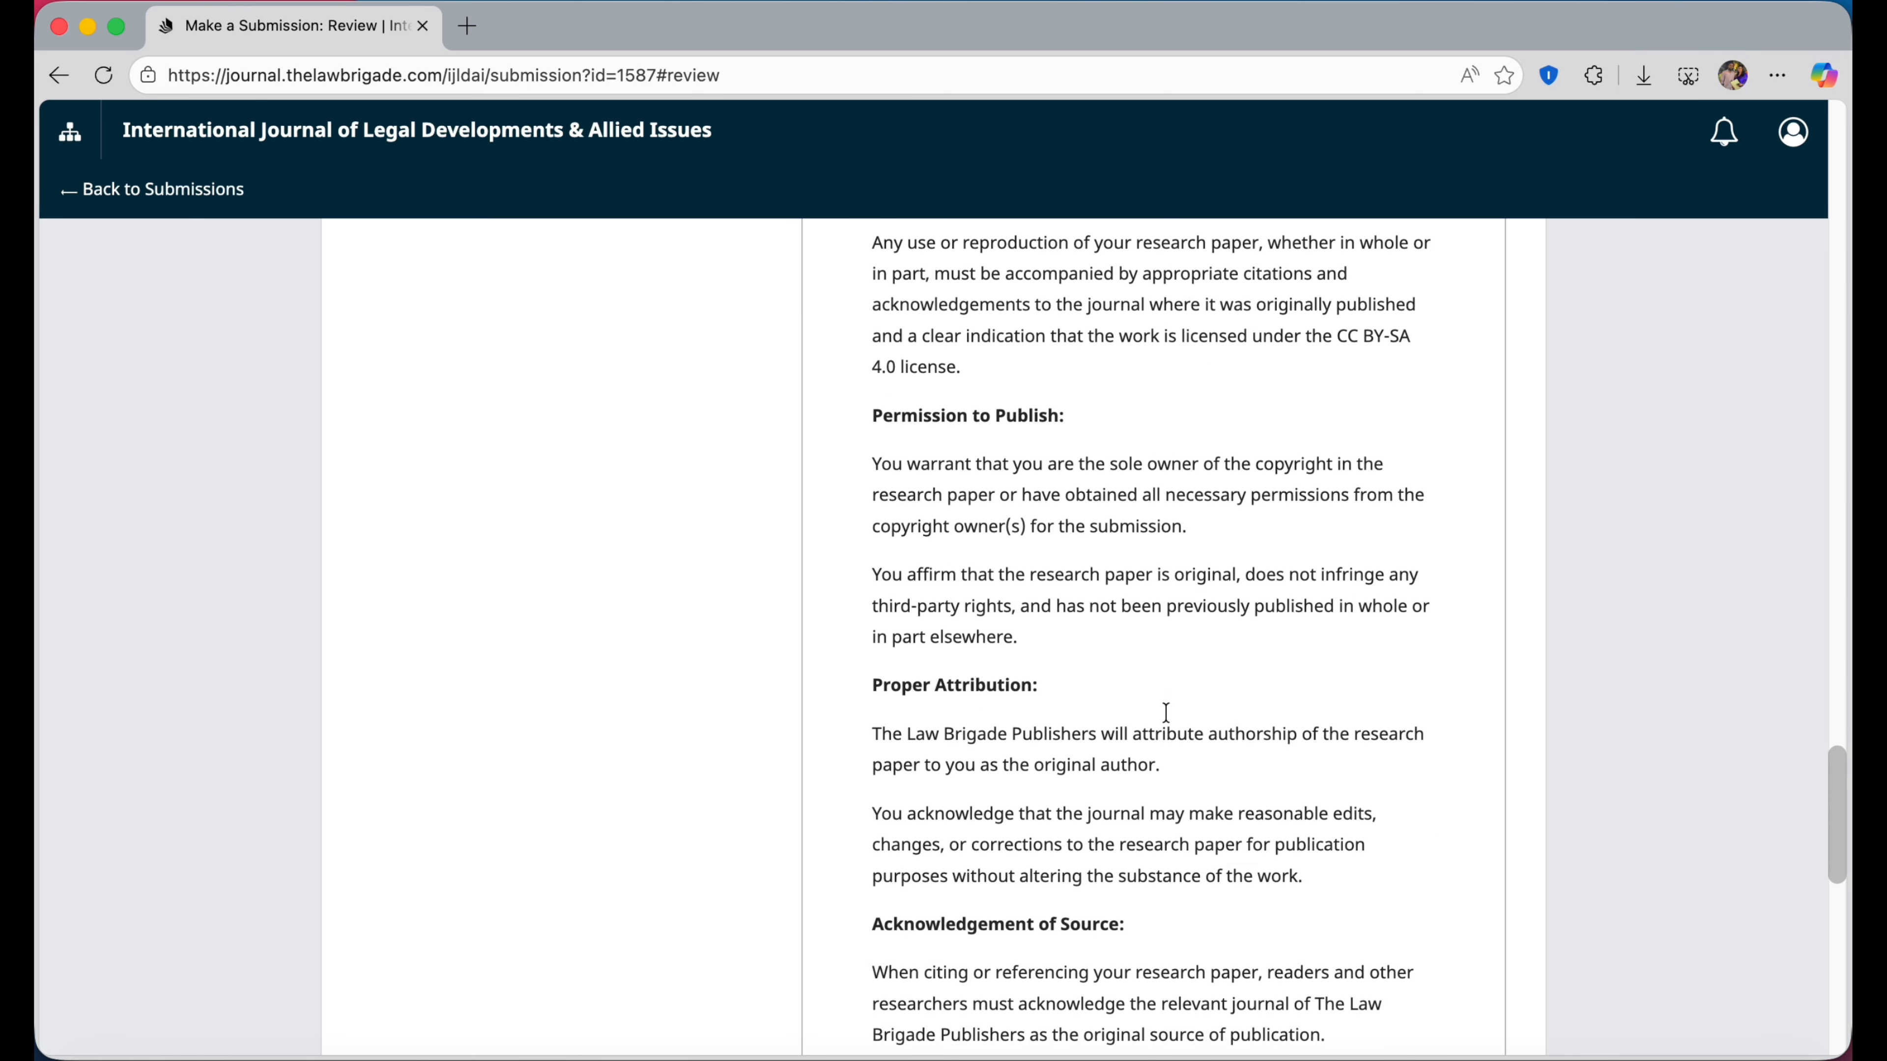
{"action": "scroll", "coordinate": [1167, 711], "scroll_direction": "down", "scroll_amount": 5}
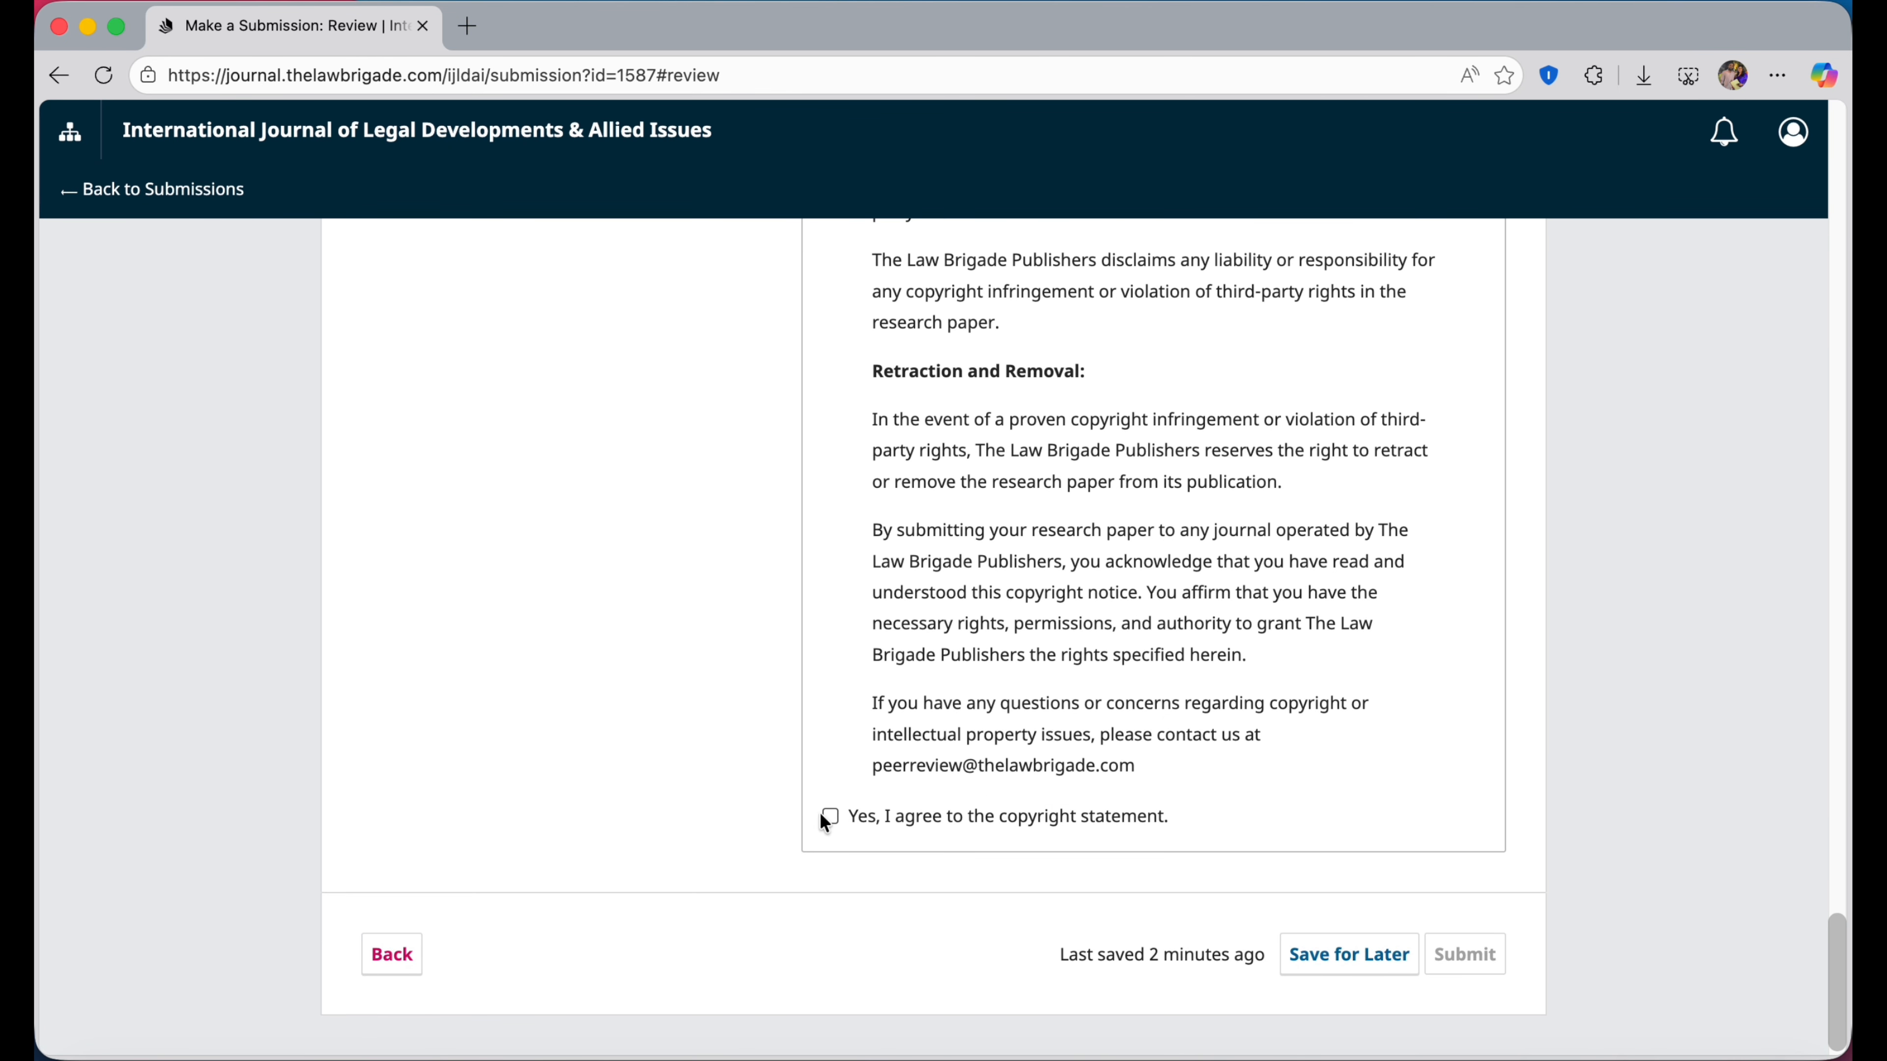
{"action": "left_click", "coordinate": [829, 817]}
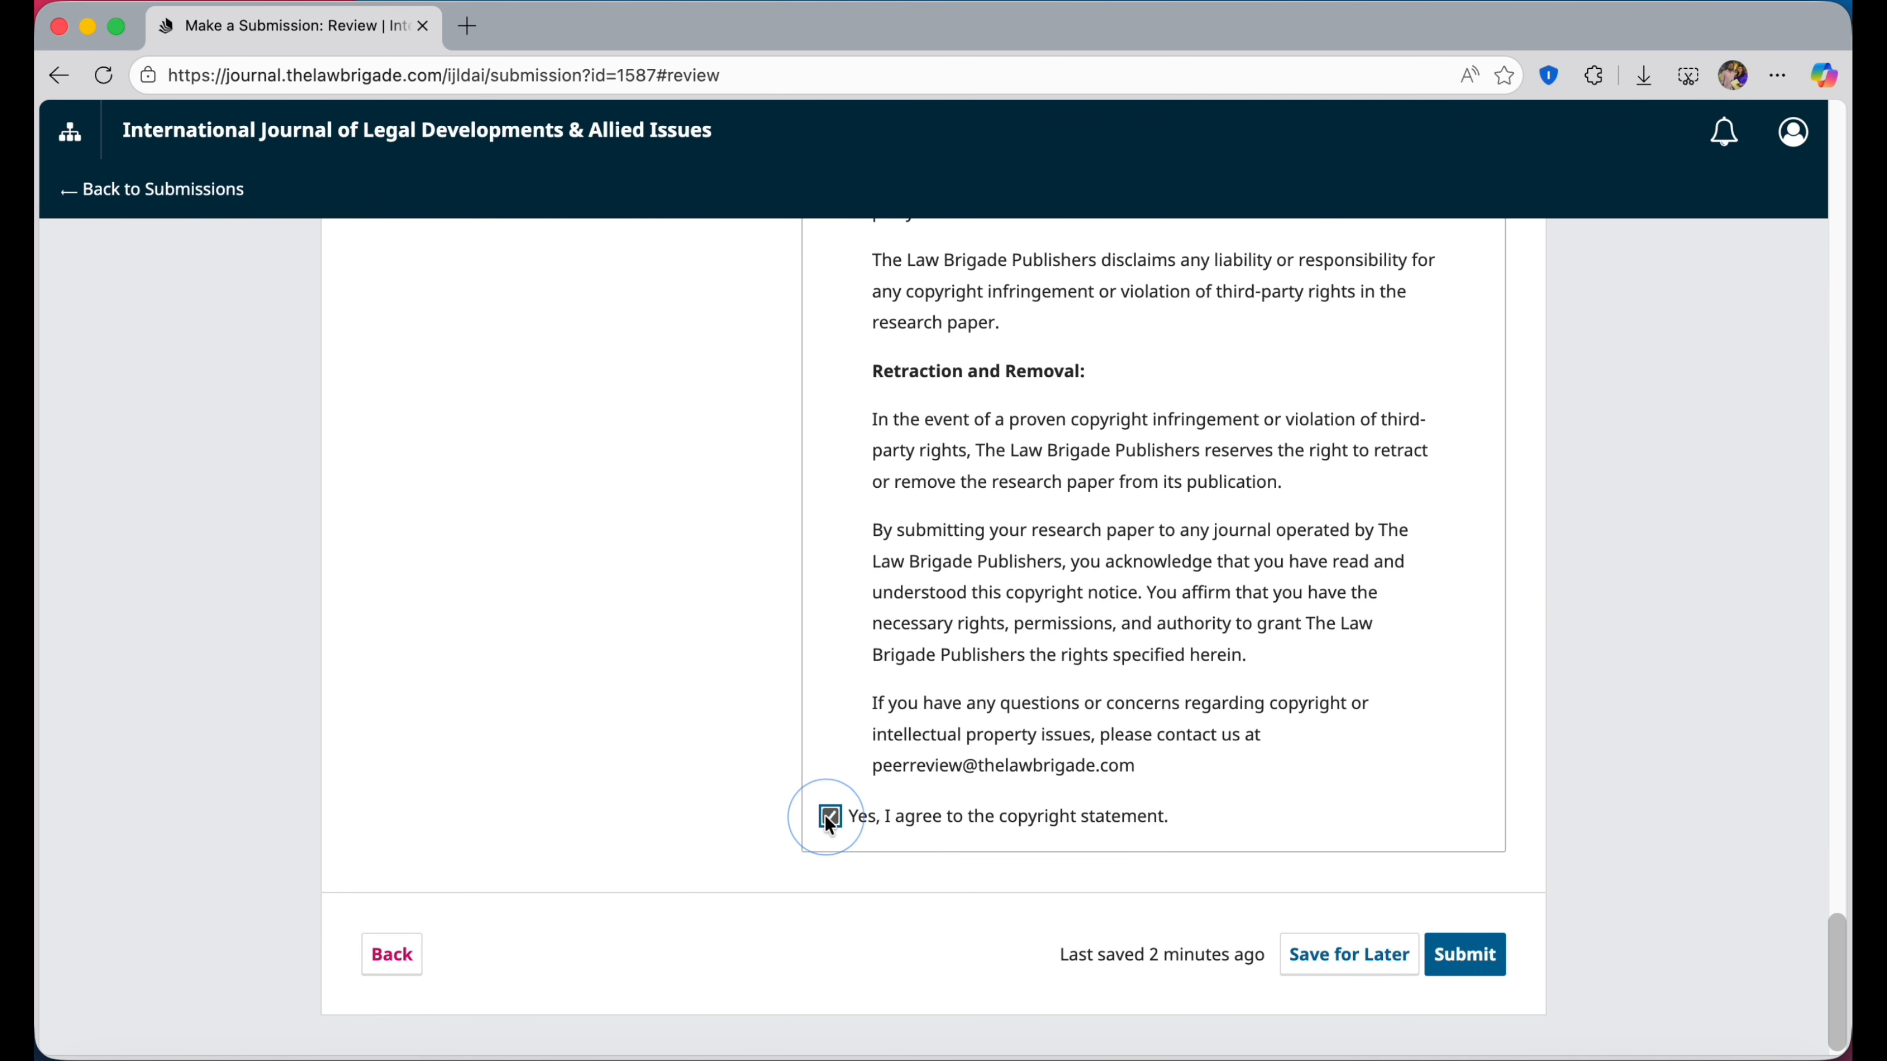
{"action": "left_click", "coordinate": [1480, 964]}
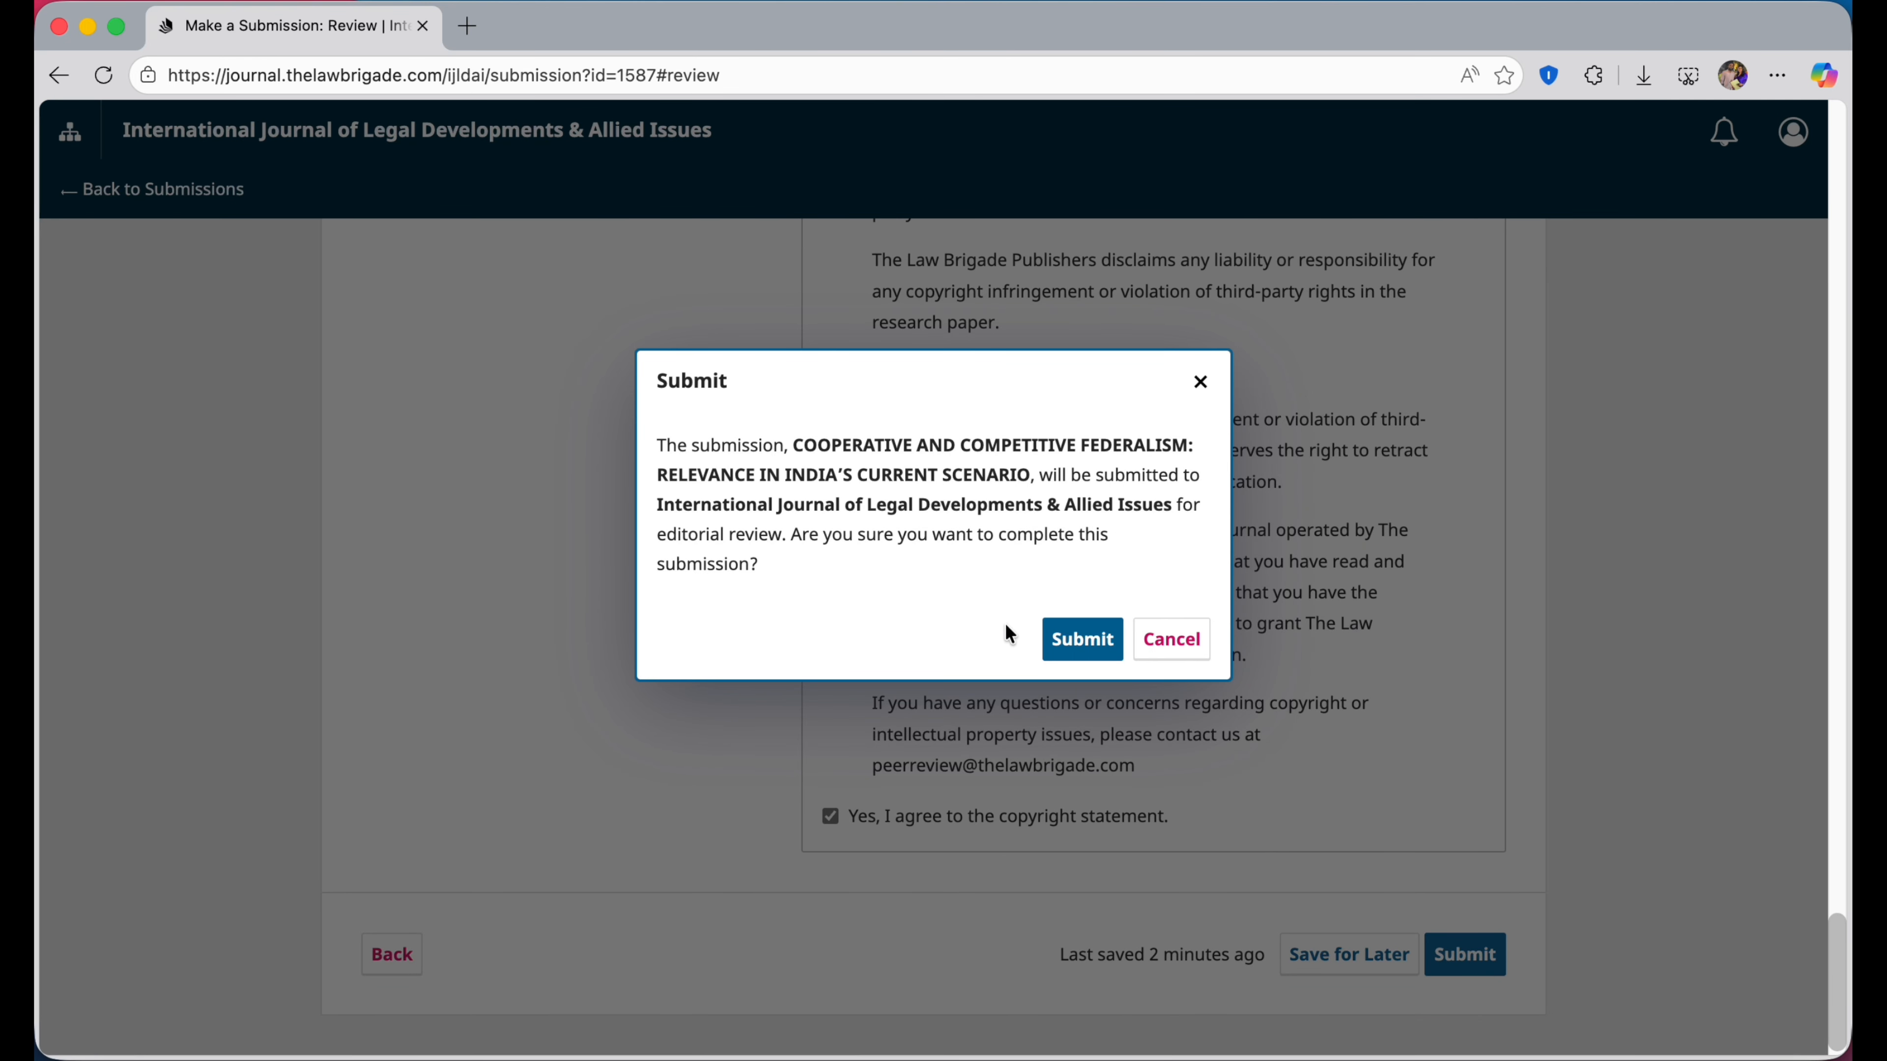
{"action": "left_click", "coordinate": [1084, 643]}
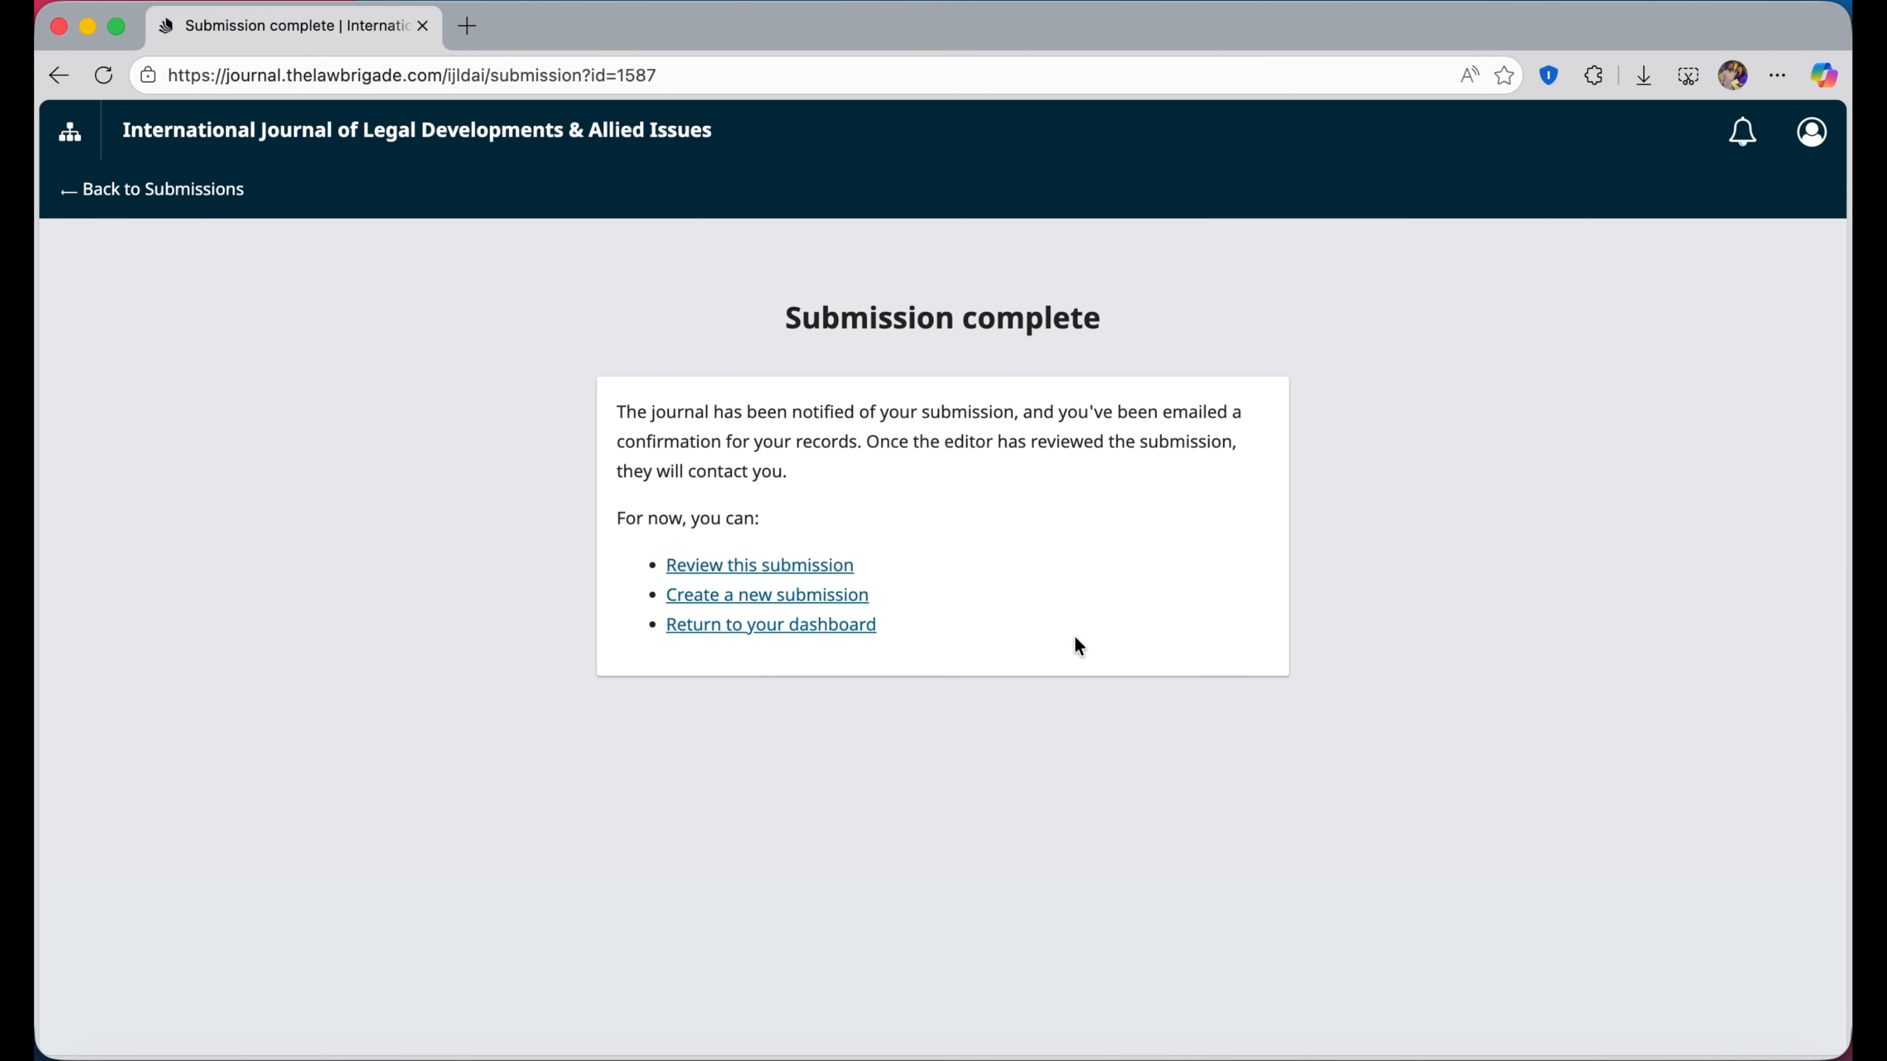
Open the completed submission, reopen it from the submissions list, and examine its files and Pre-Review Discussions.
{"action": "left_click", "coordinate": [760, 573]}
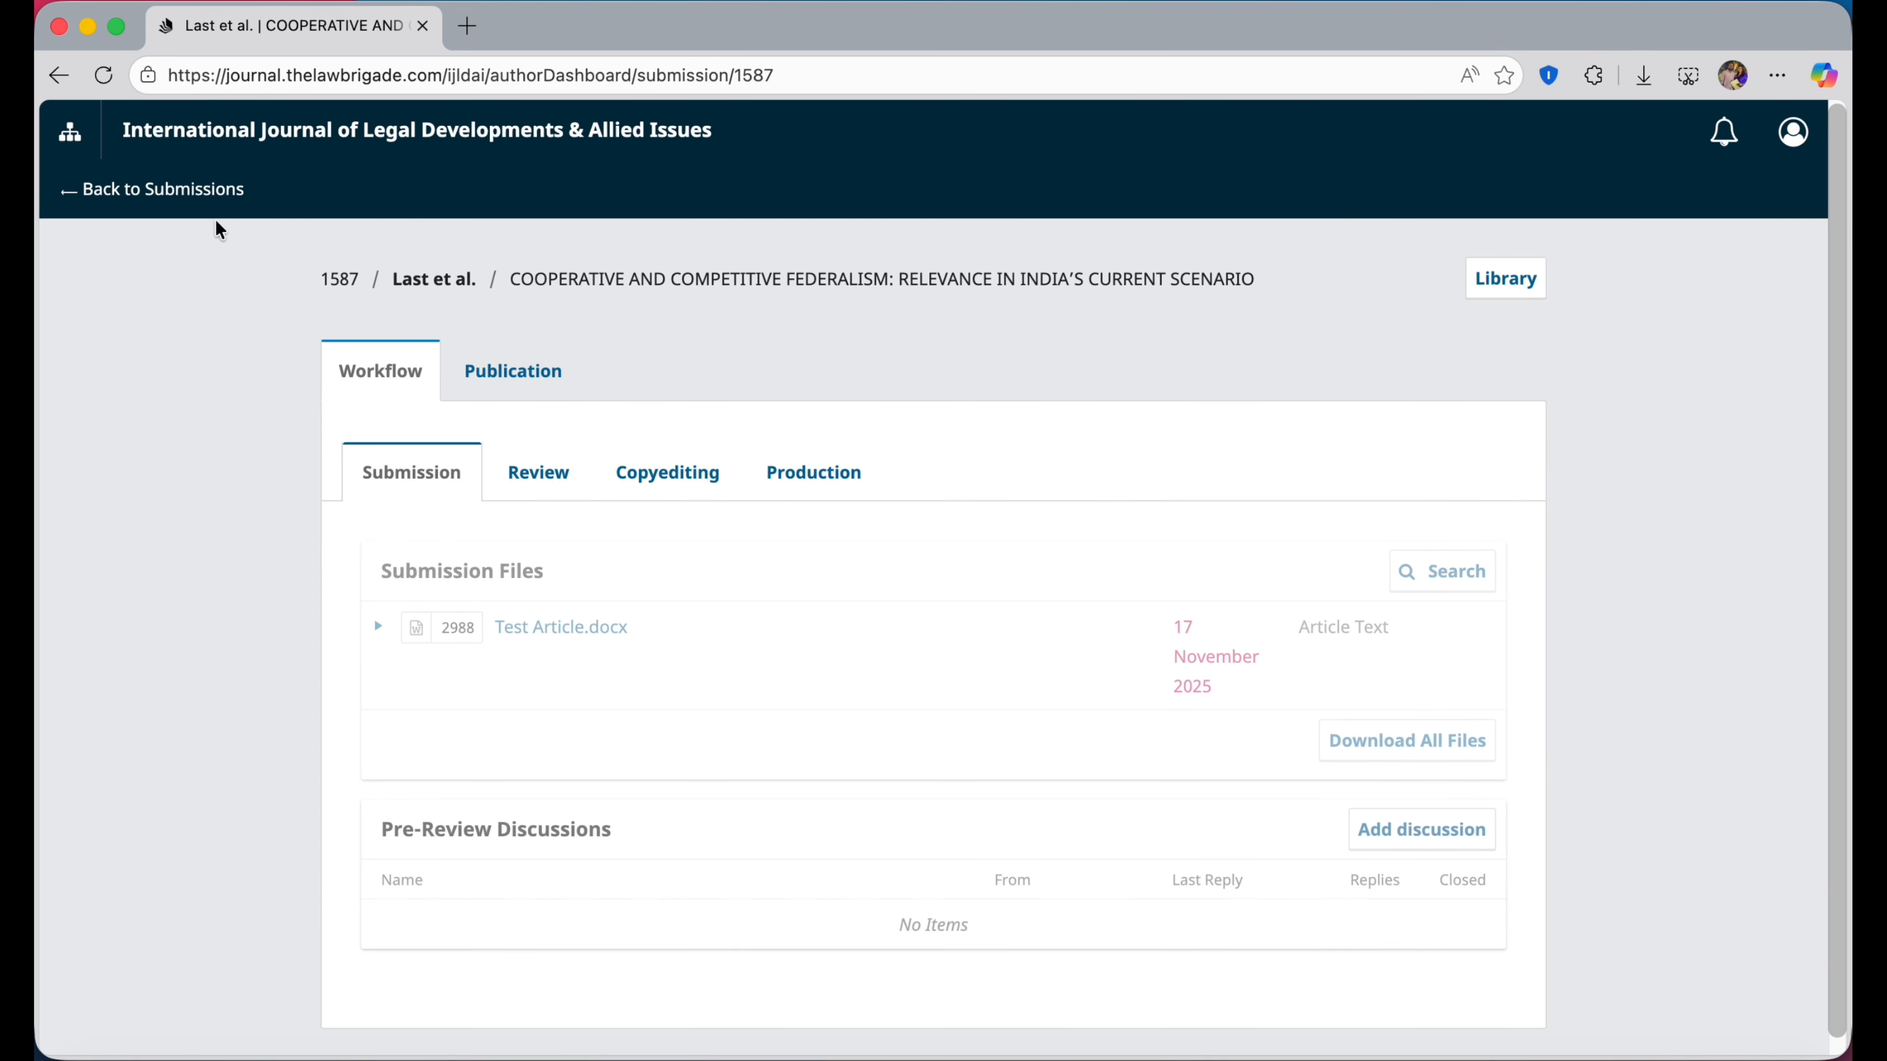
{"action": "left_click", "coordinate": [86, 199]}
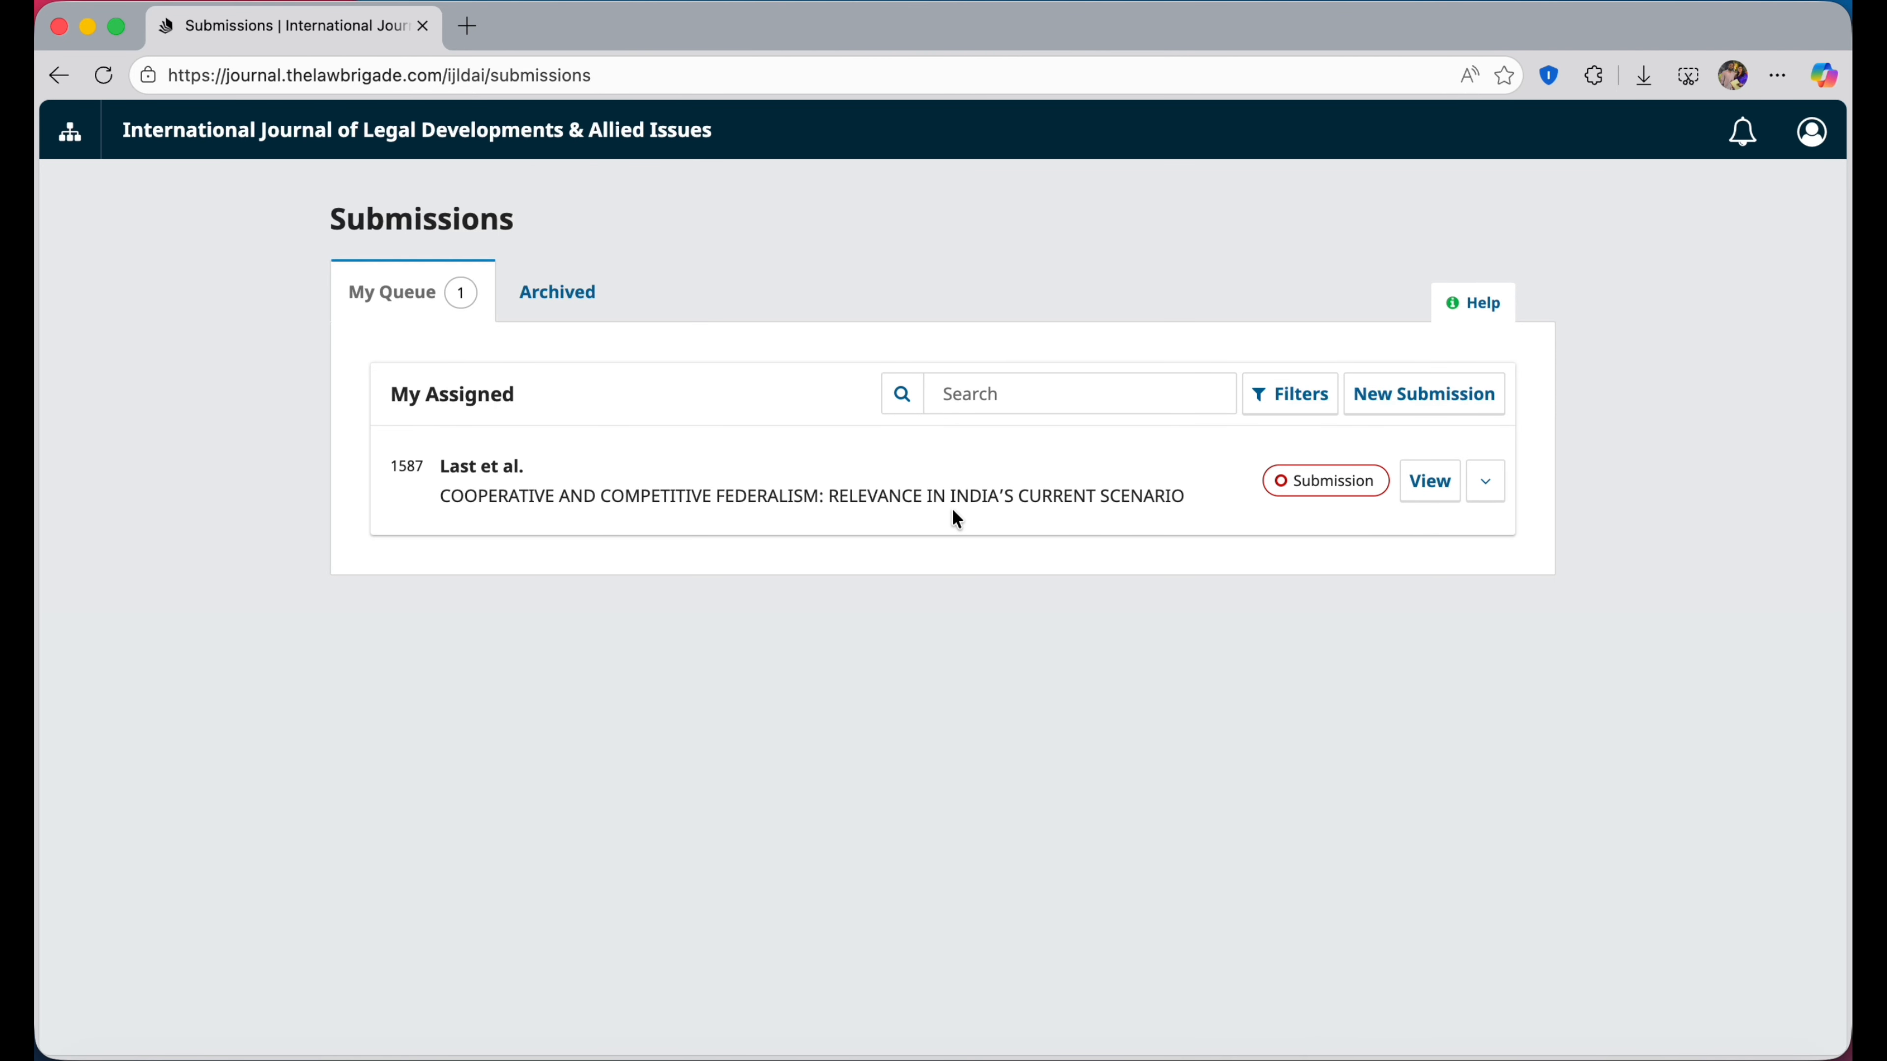
{"action": "left_click", "coordinate": [1430, 496]}
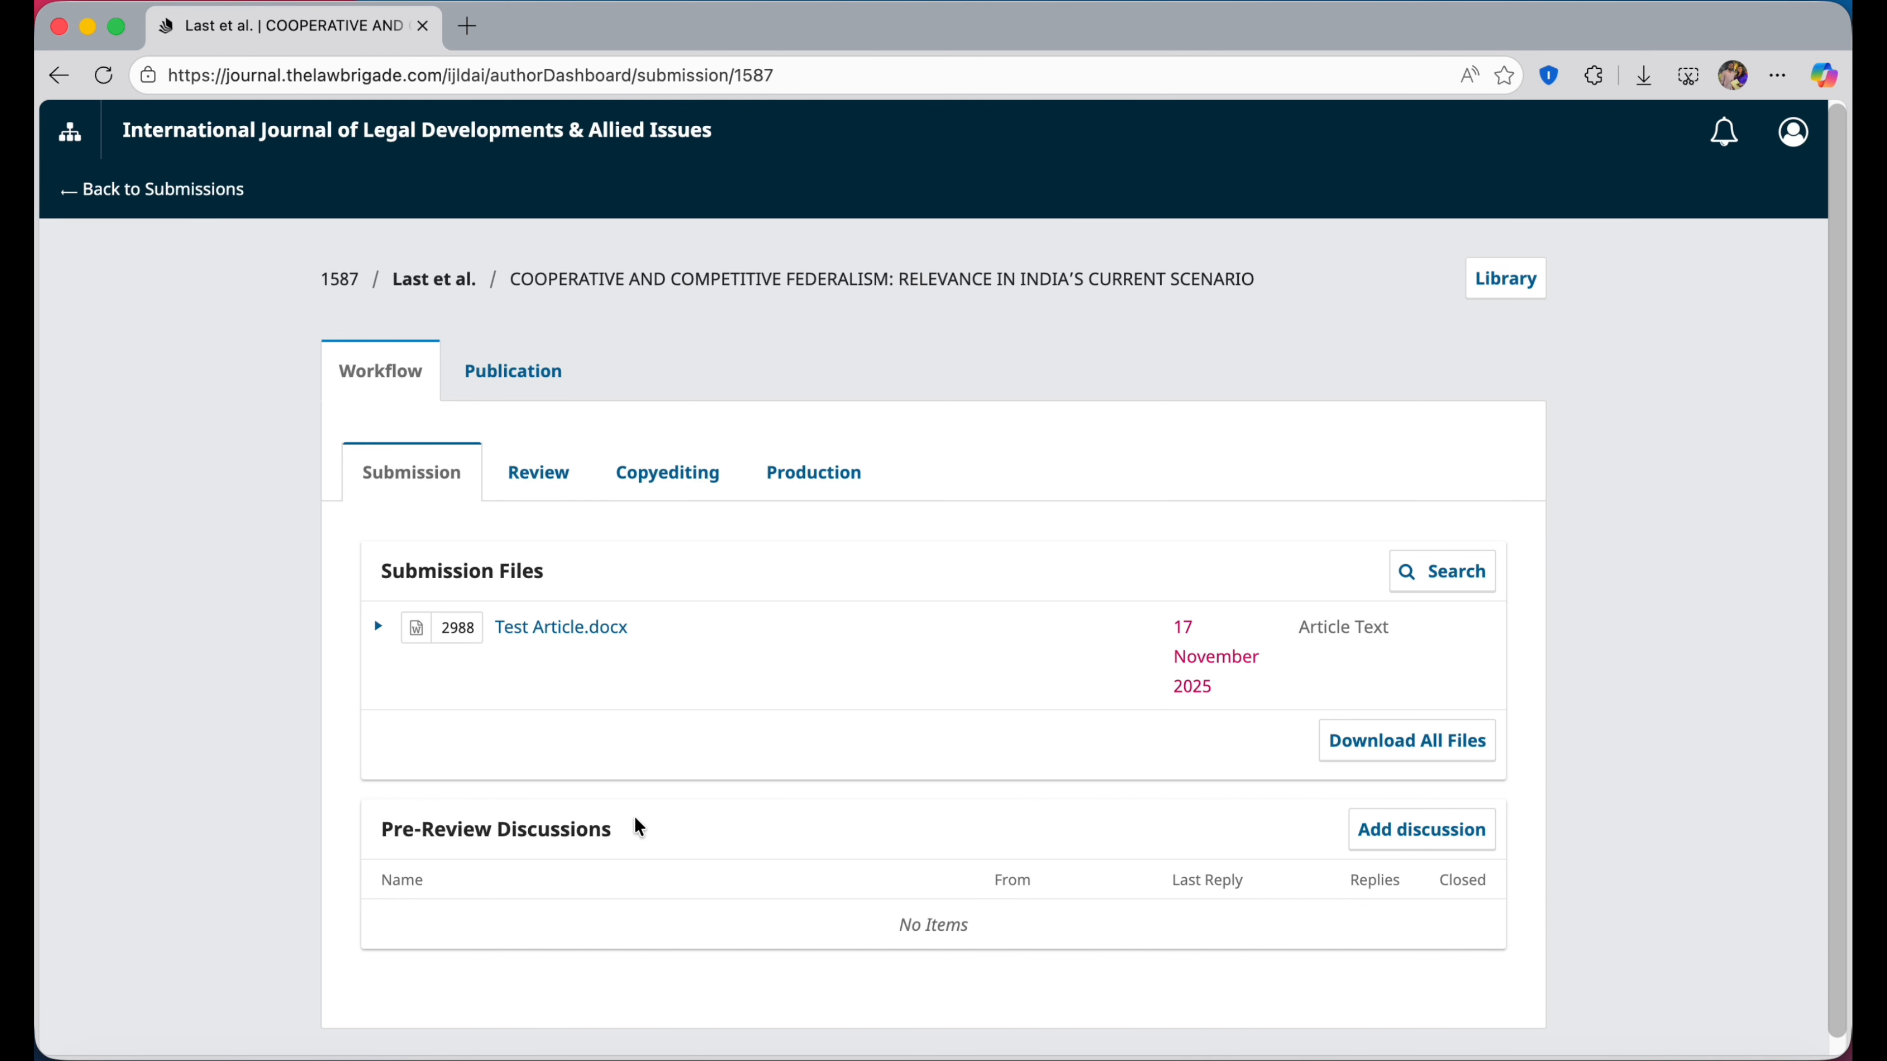
{"action": "scroll", "coordinate": [630, 855], "scroll_direction": "down", "scroll_amount": 1}
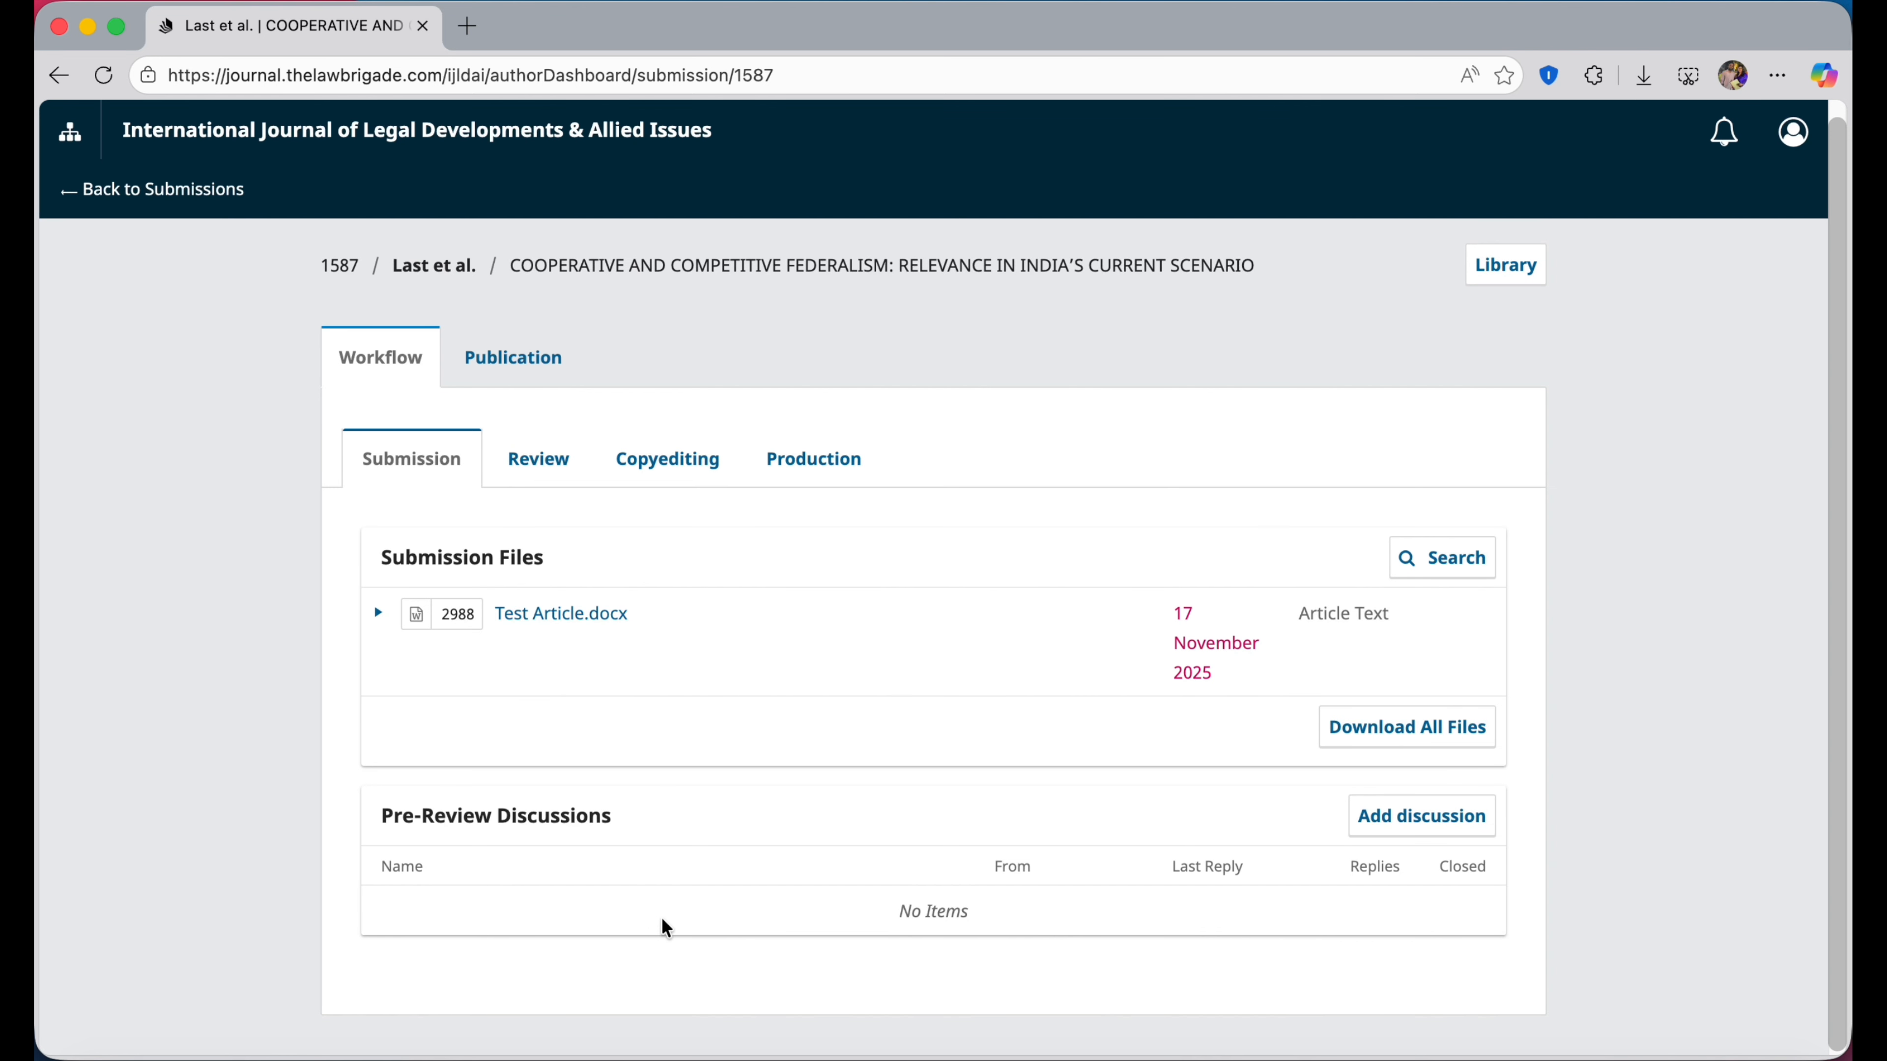
{"action": "left_click", "coordinate": [382, 822]}
{"action": "left_click_drag", "start_coordinate": [382, 822], "coordinate": [619, 818]}
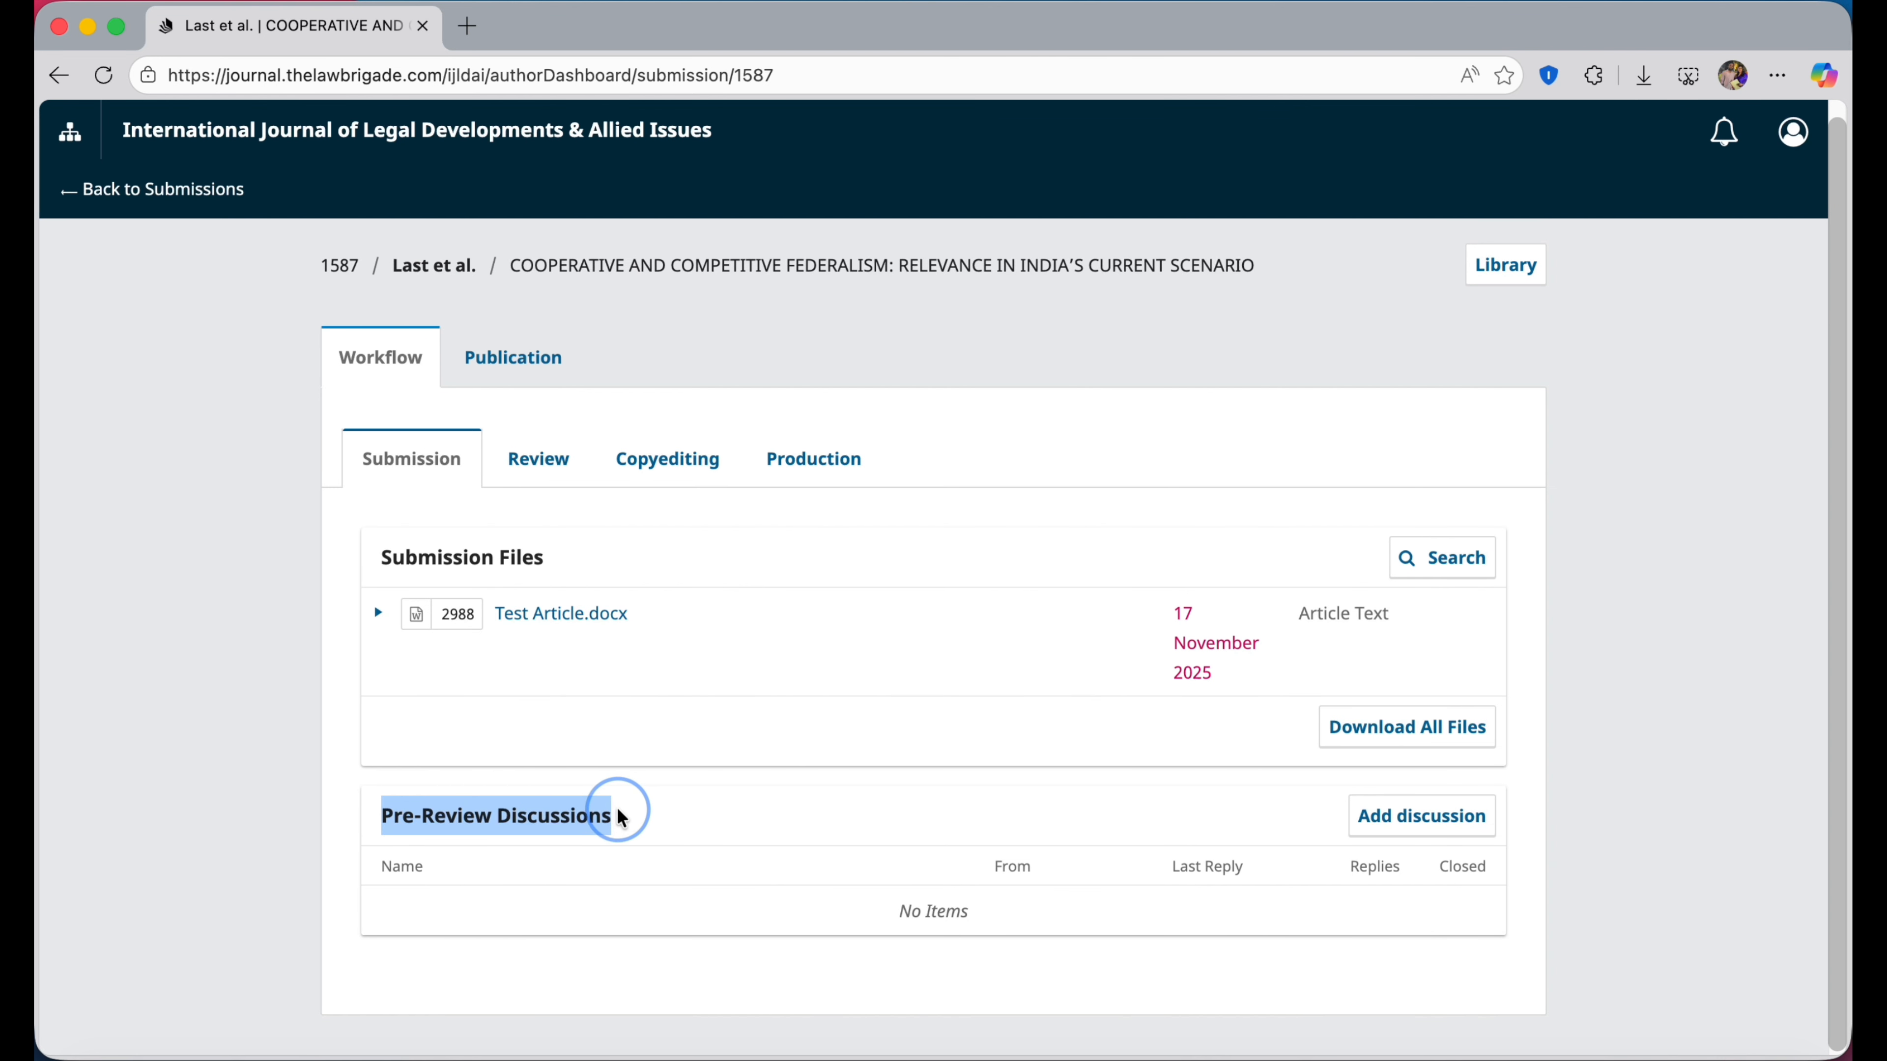
{"action": "left_click", "coordinate": [689, 821]}
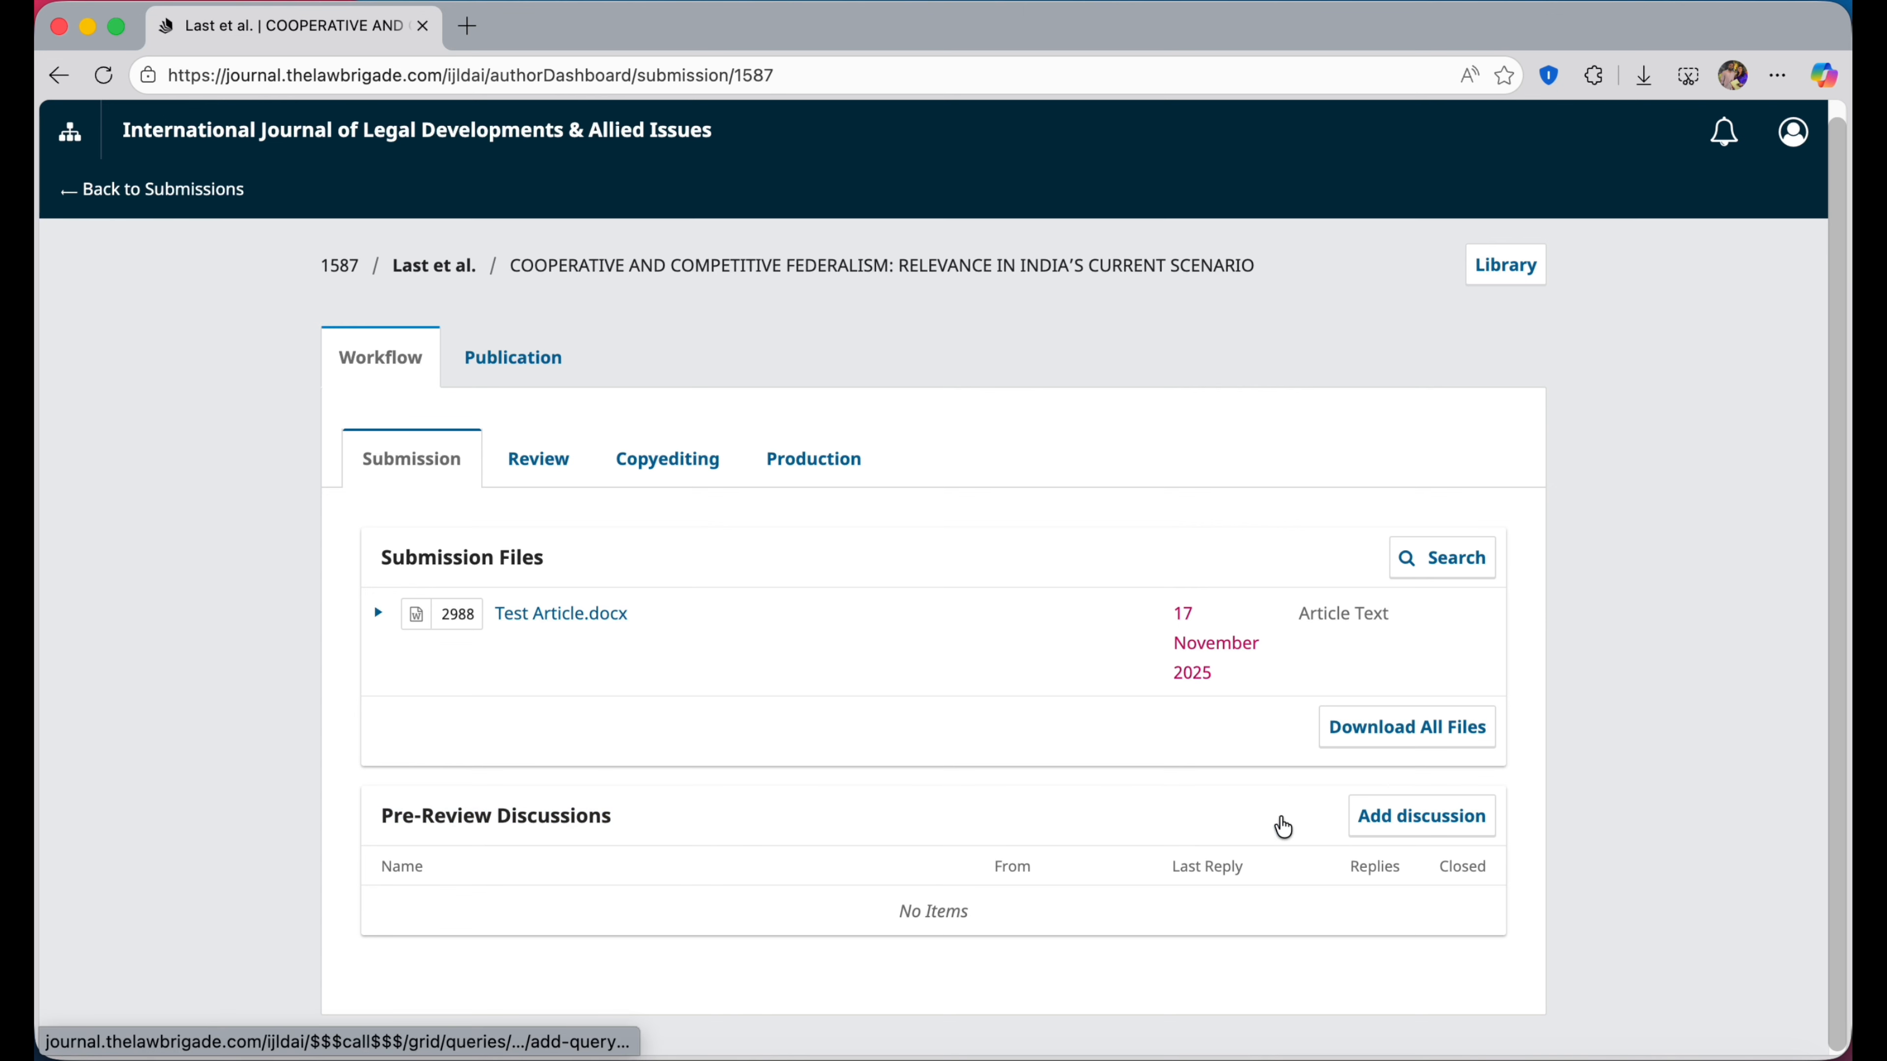
Look through the submission's Review, Copyediting and Production stages, and return to the submissions list.
{"action": "left_click", "coordinate": [525, 456]}
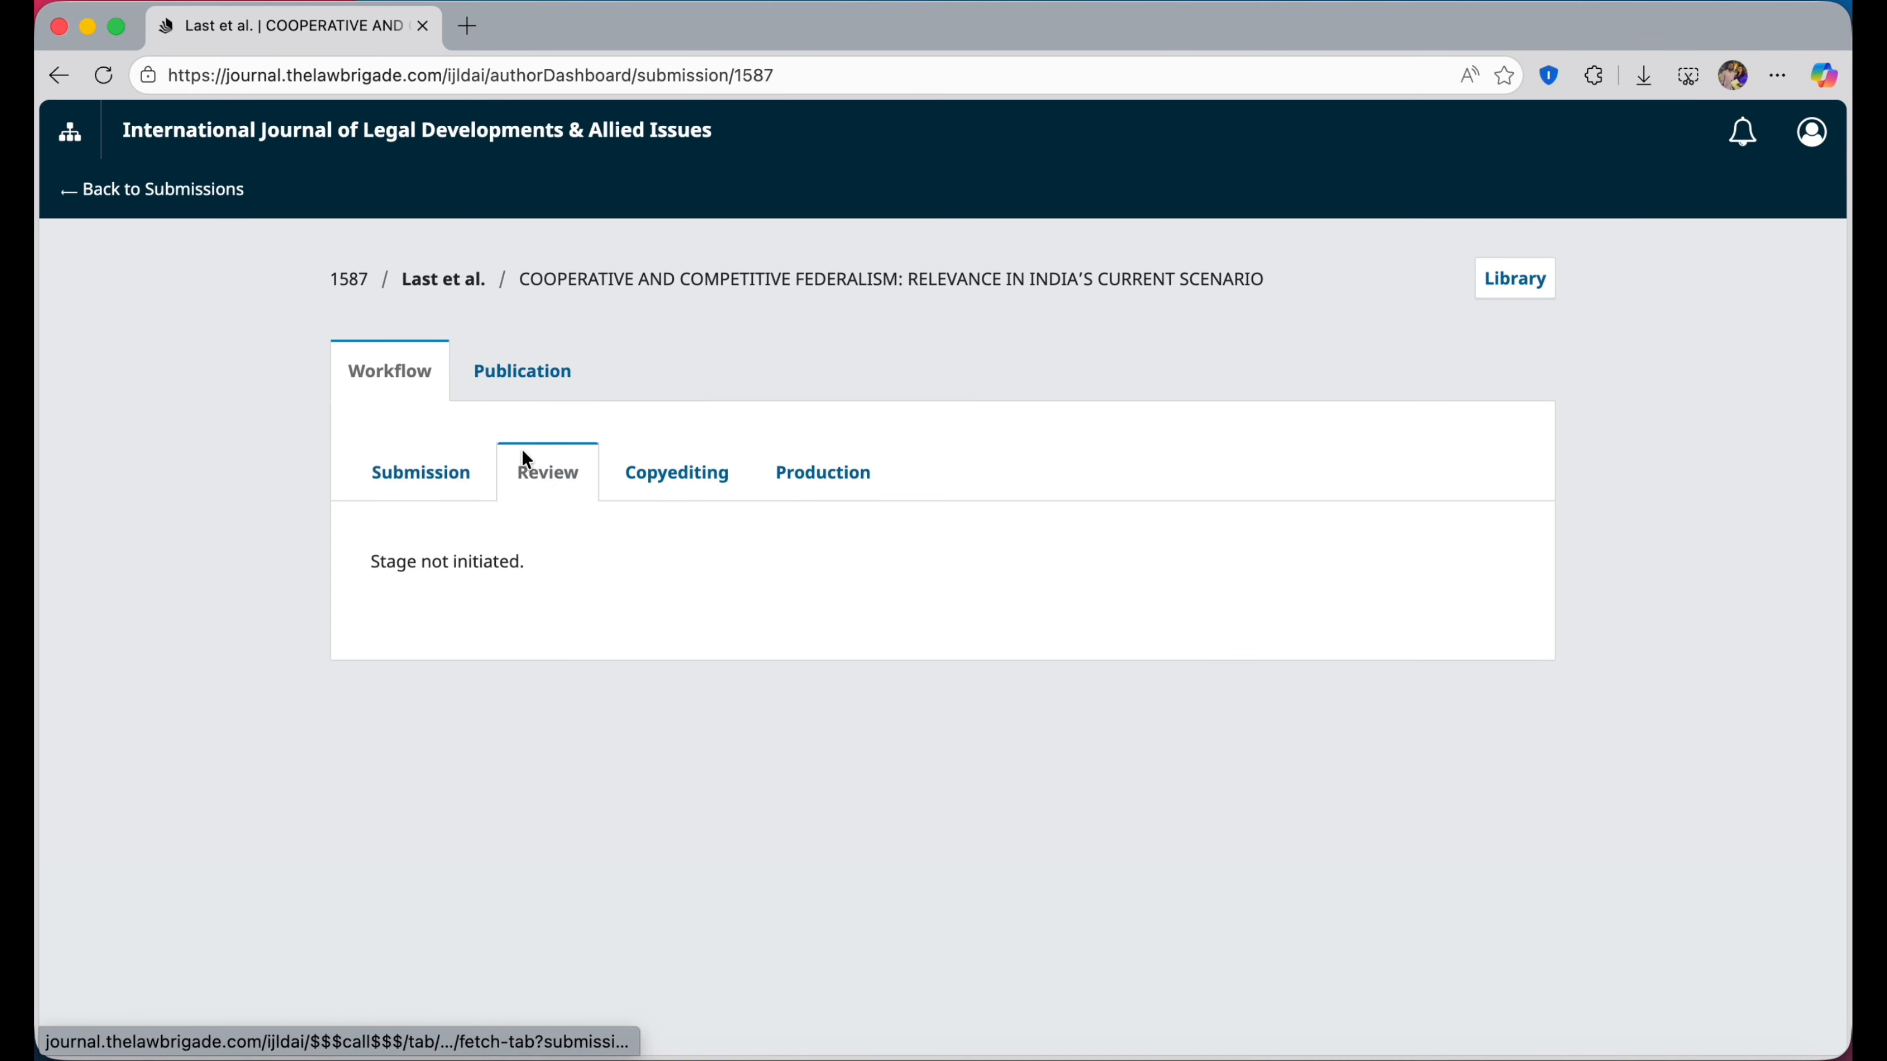
{"action": "left_click", "coordinate": [690, 487]}
{"action": "left_click", "coordinate": [837, 479]}
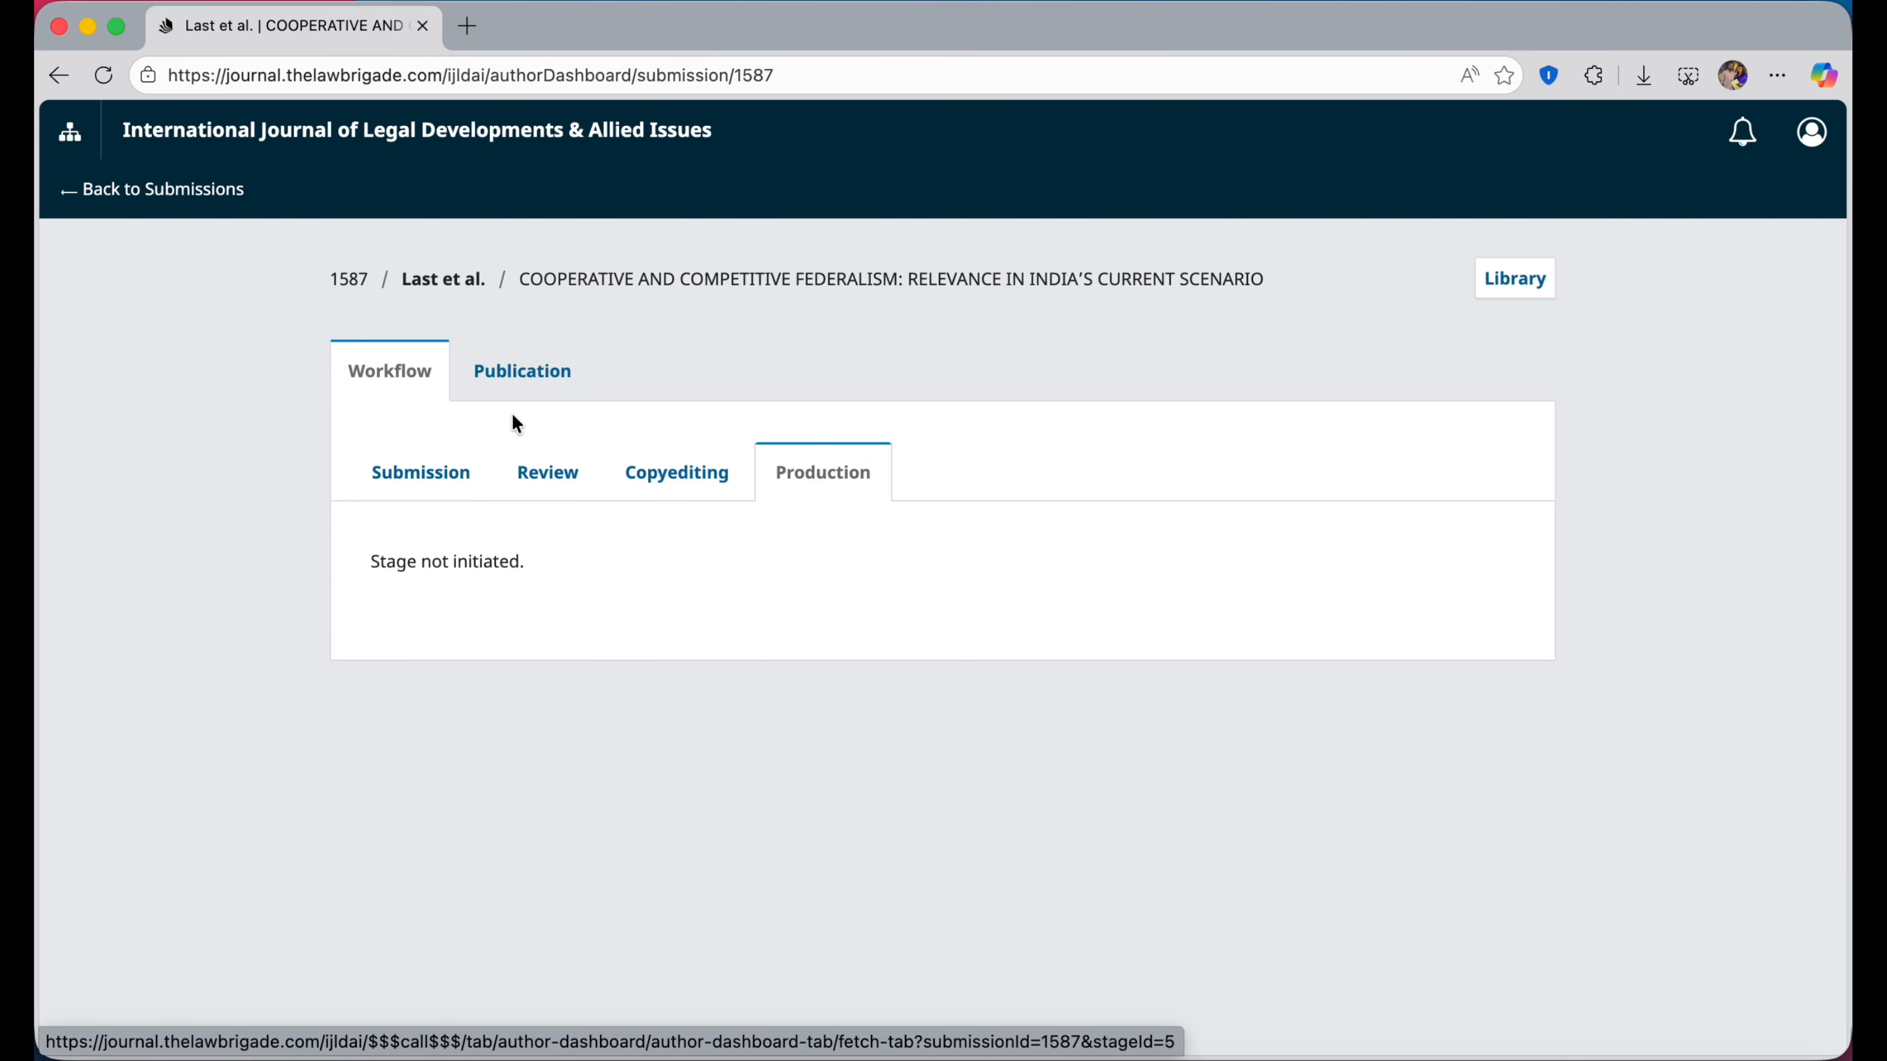
{"action": "left_click", "coordinate": [427, 458]}
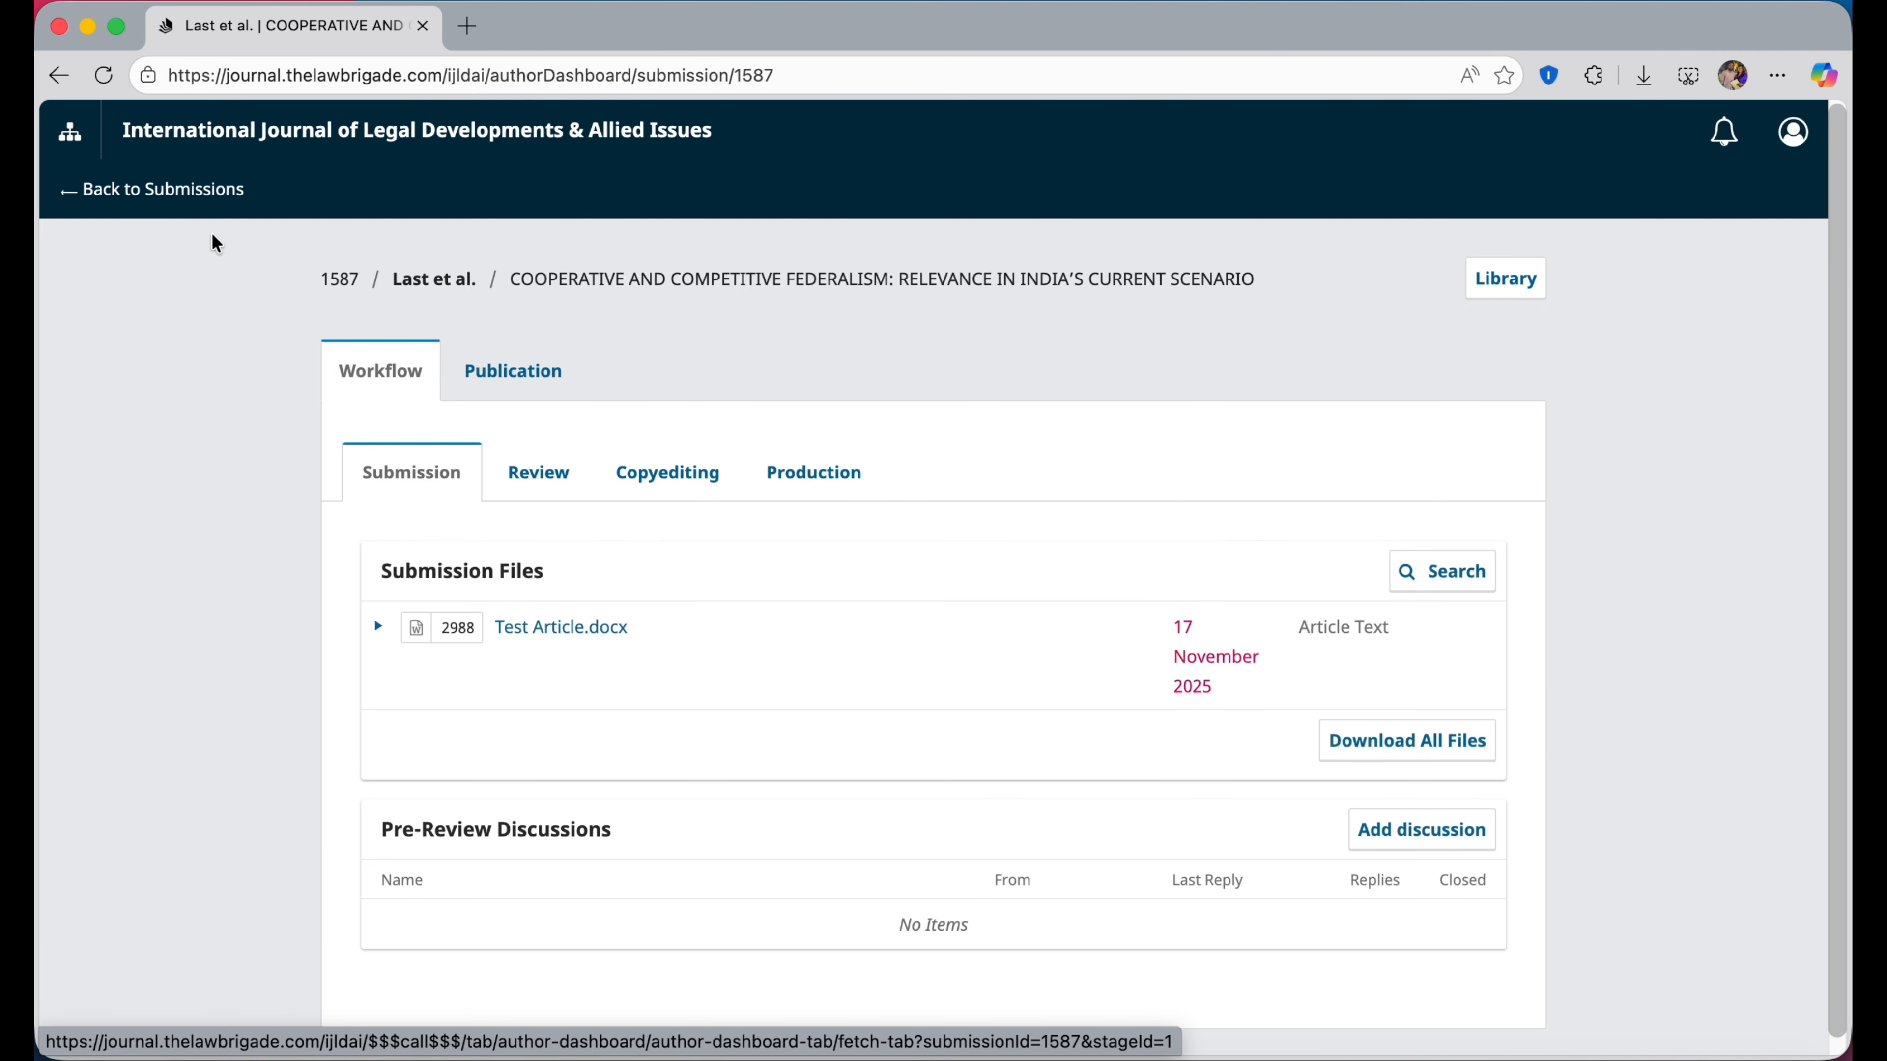
{"action": "left_click", "coordinate": [155, 187]}
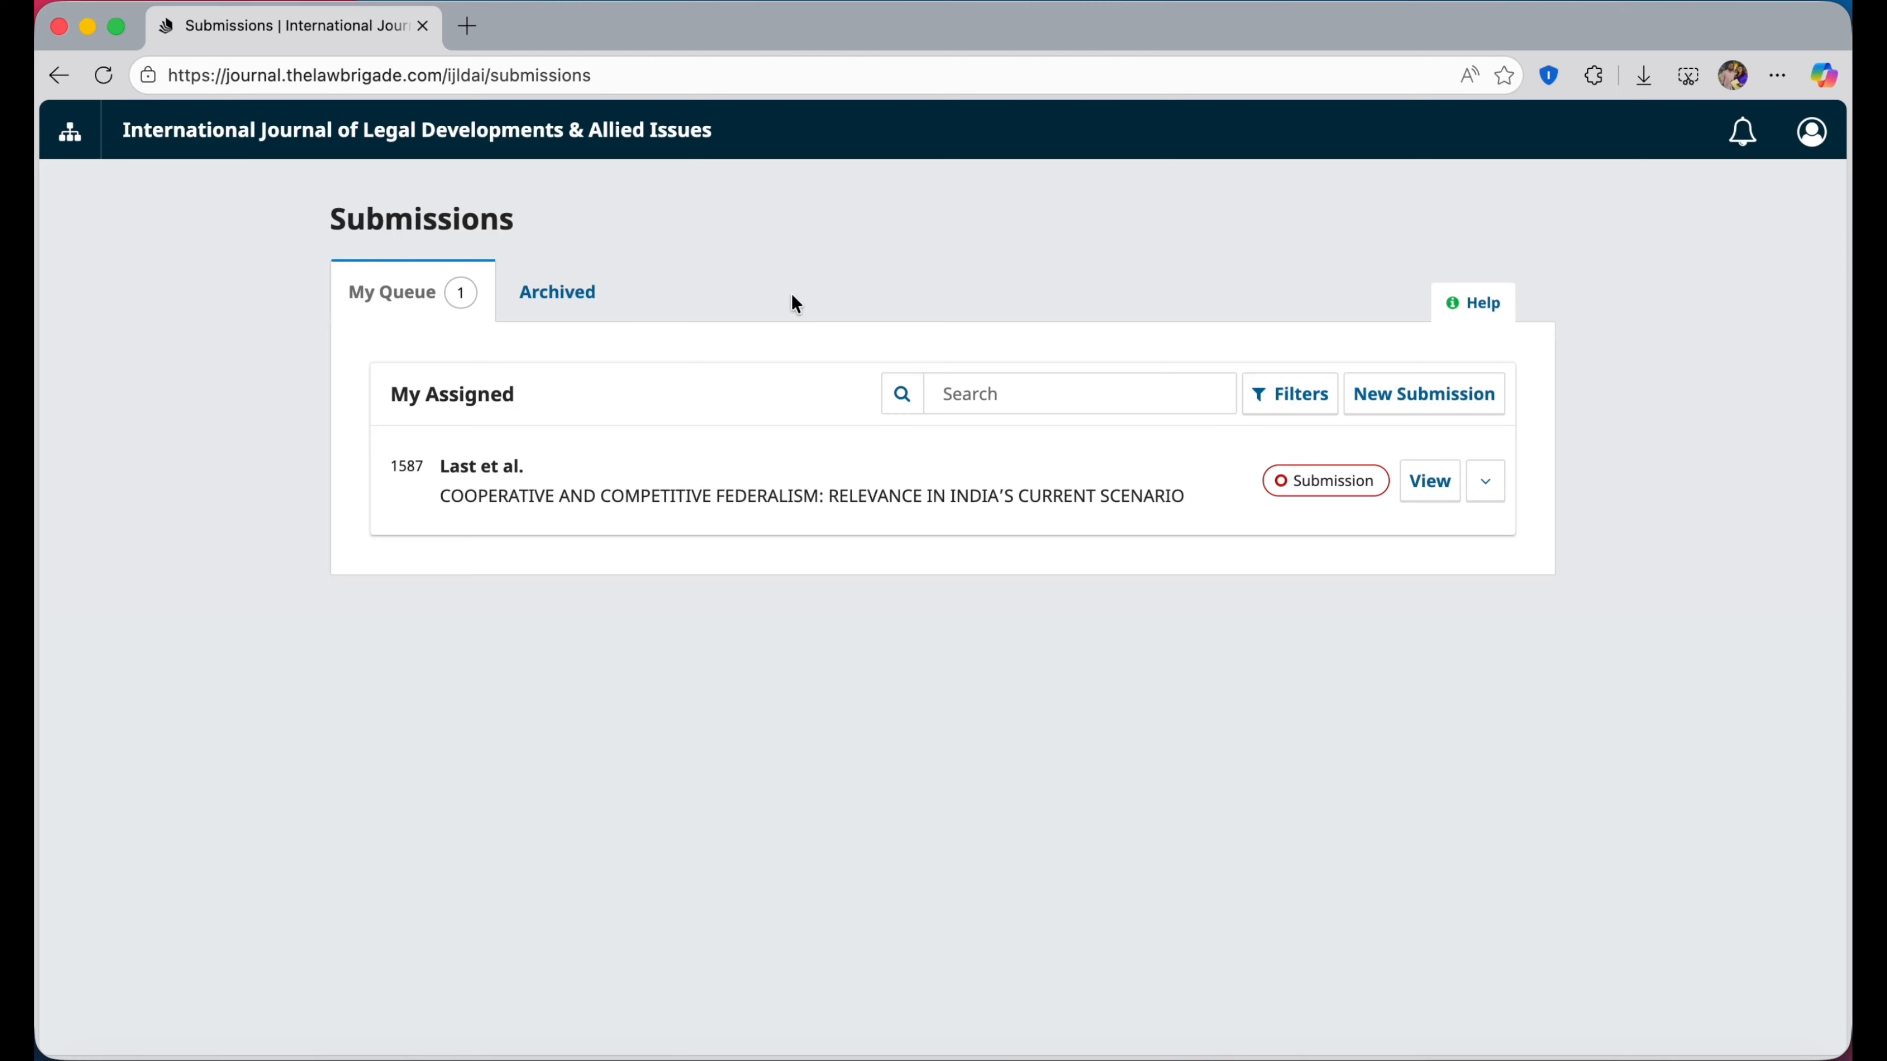
View the submissions lists of International Tax Law Review and Journal of Legal Studies & Research, and return to International Journal of Legal Developments & Allied Issues.
{"action": "left_click", "coordinate": [82, 141]}
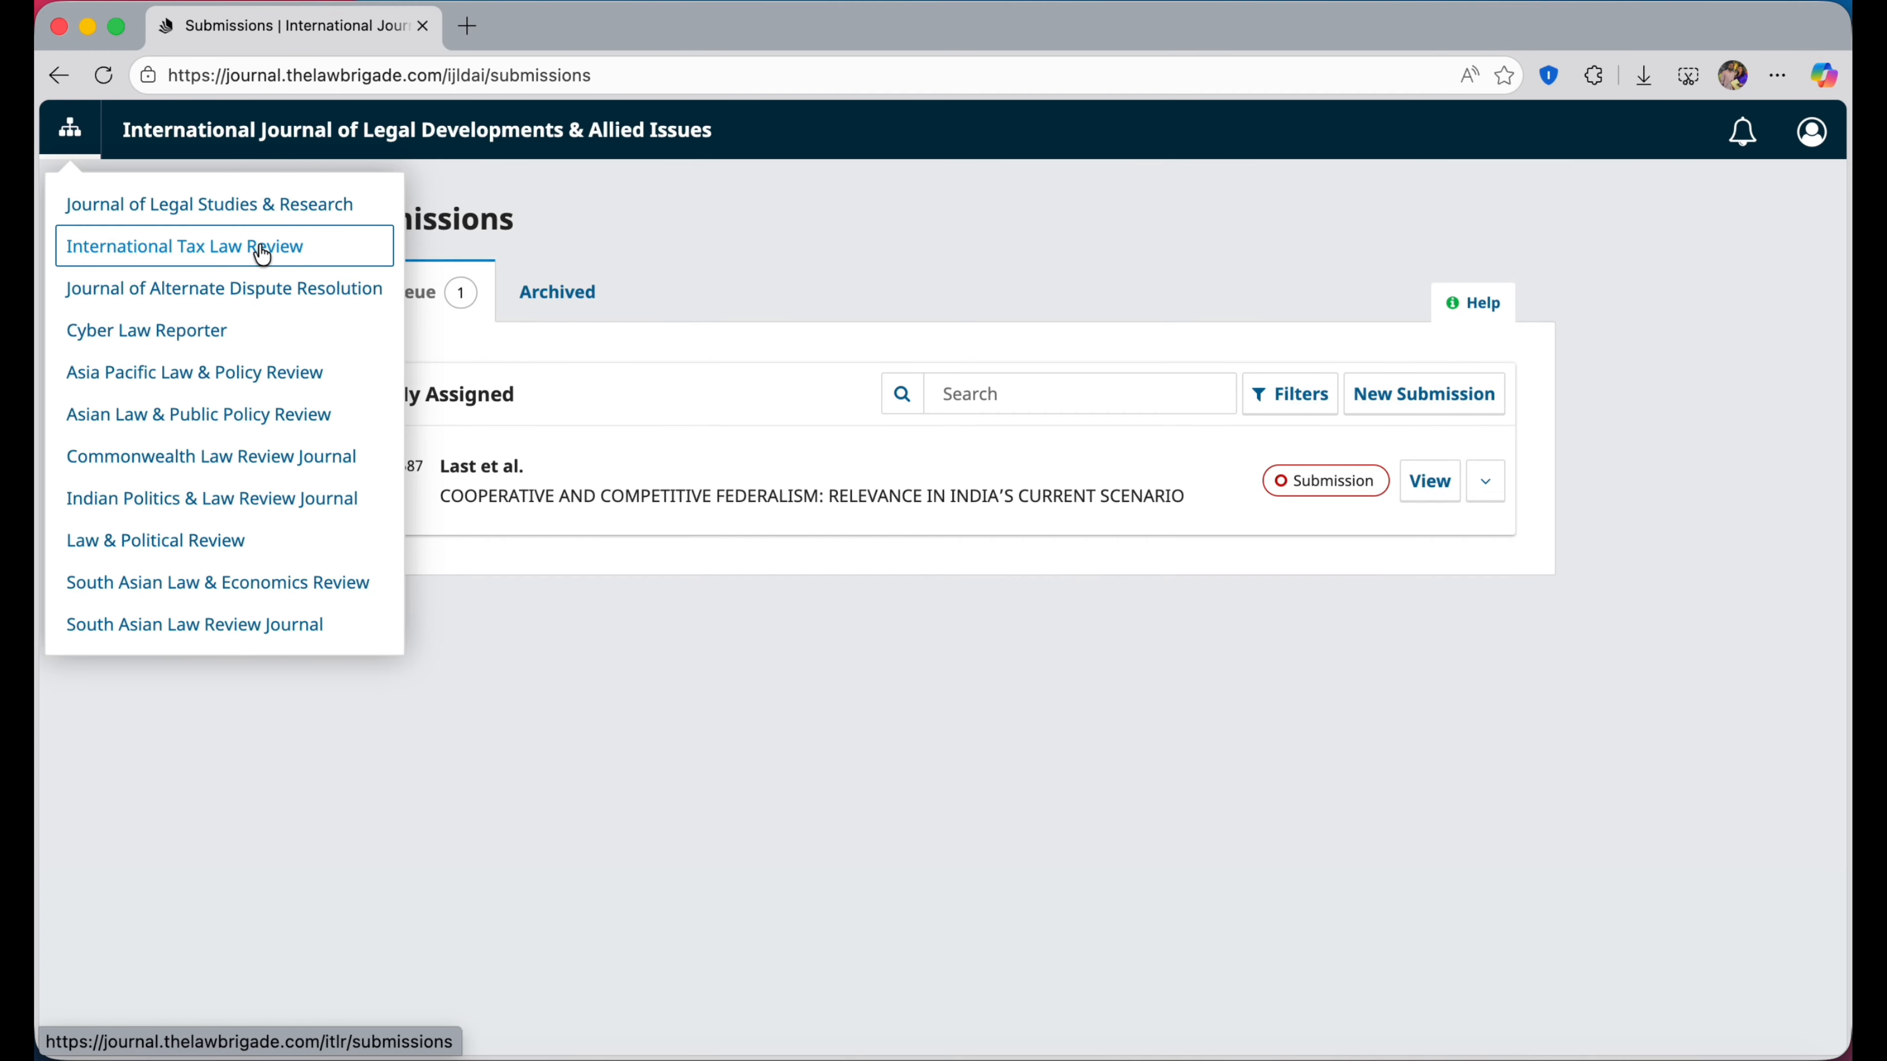
{"action": "left_click", "coordinate": [289, 260]}
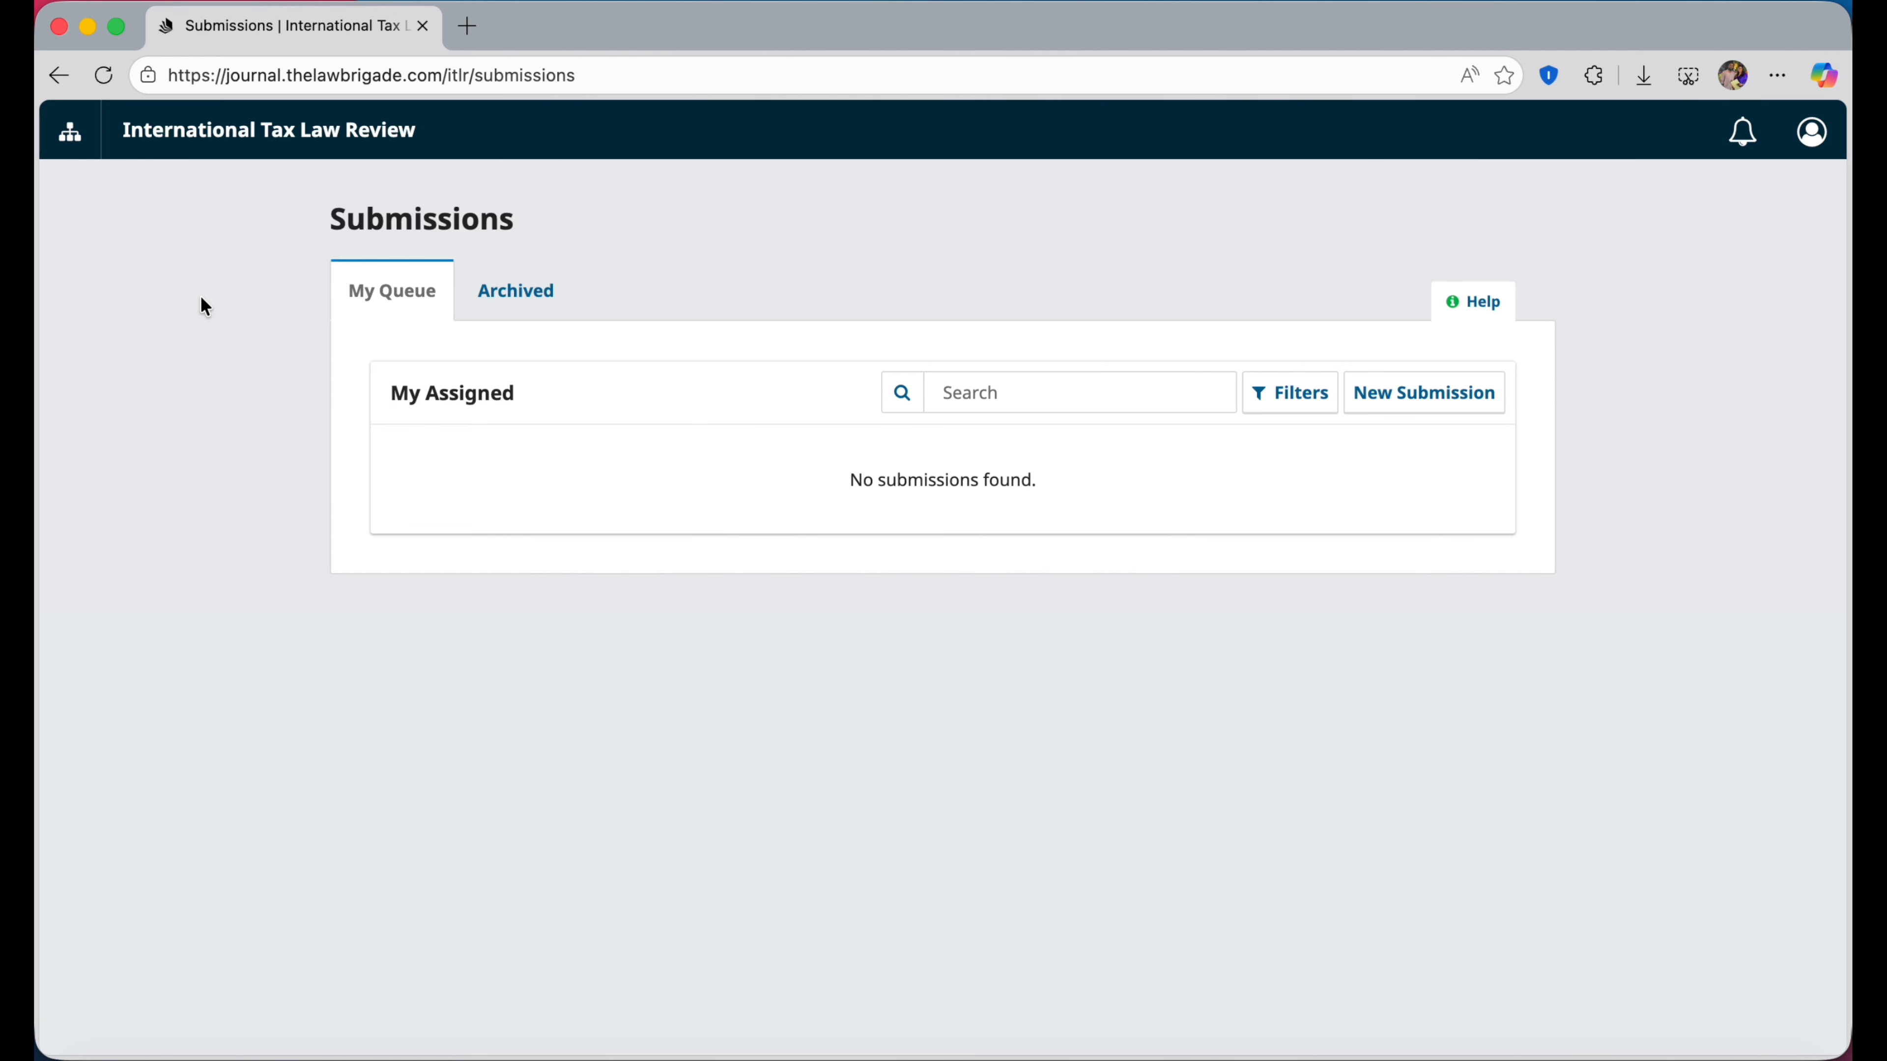
{"action": "left_click", "coordinate": [70, 132]}
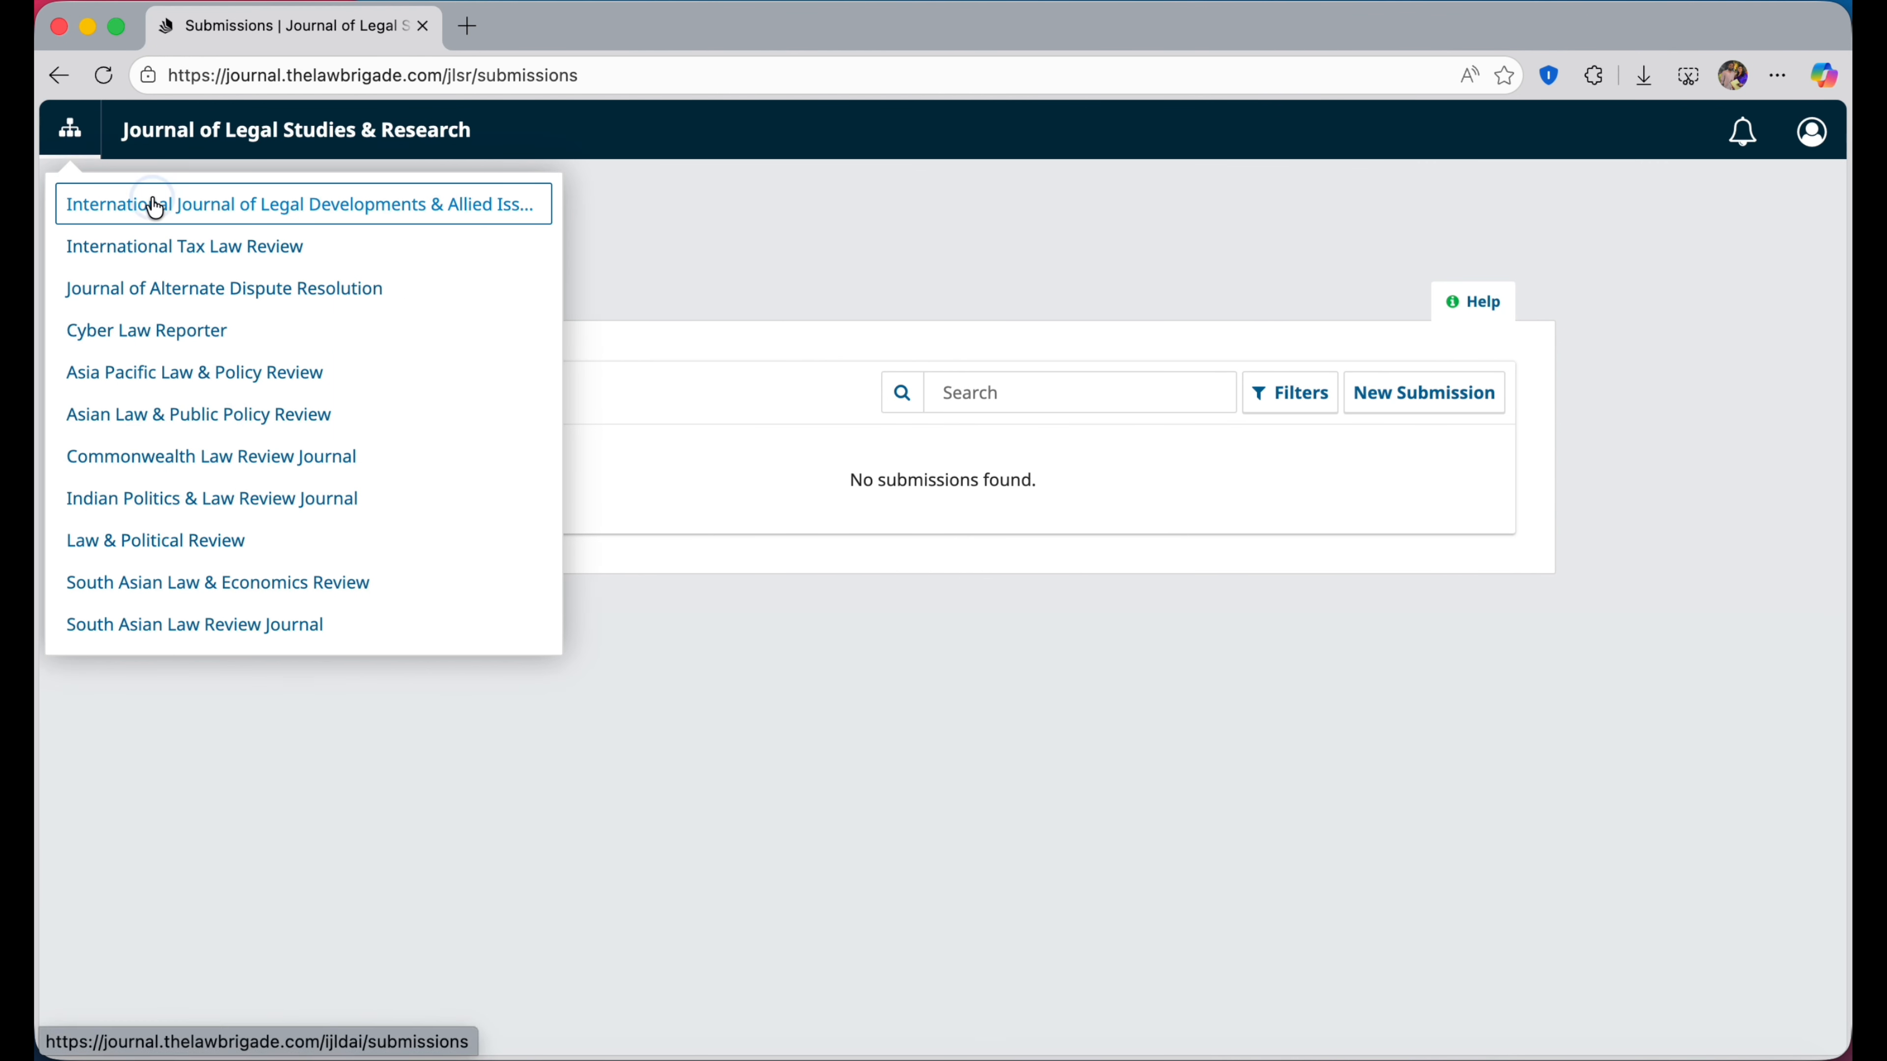
{"action": "left_click", "coordinate": [155, 205]}
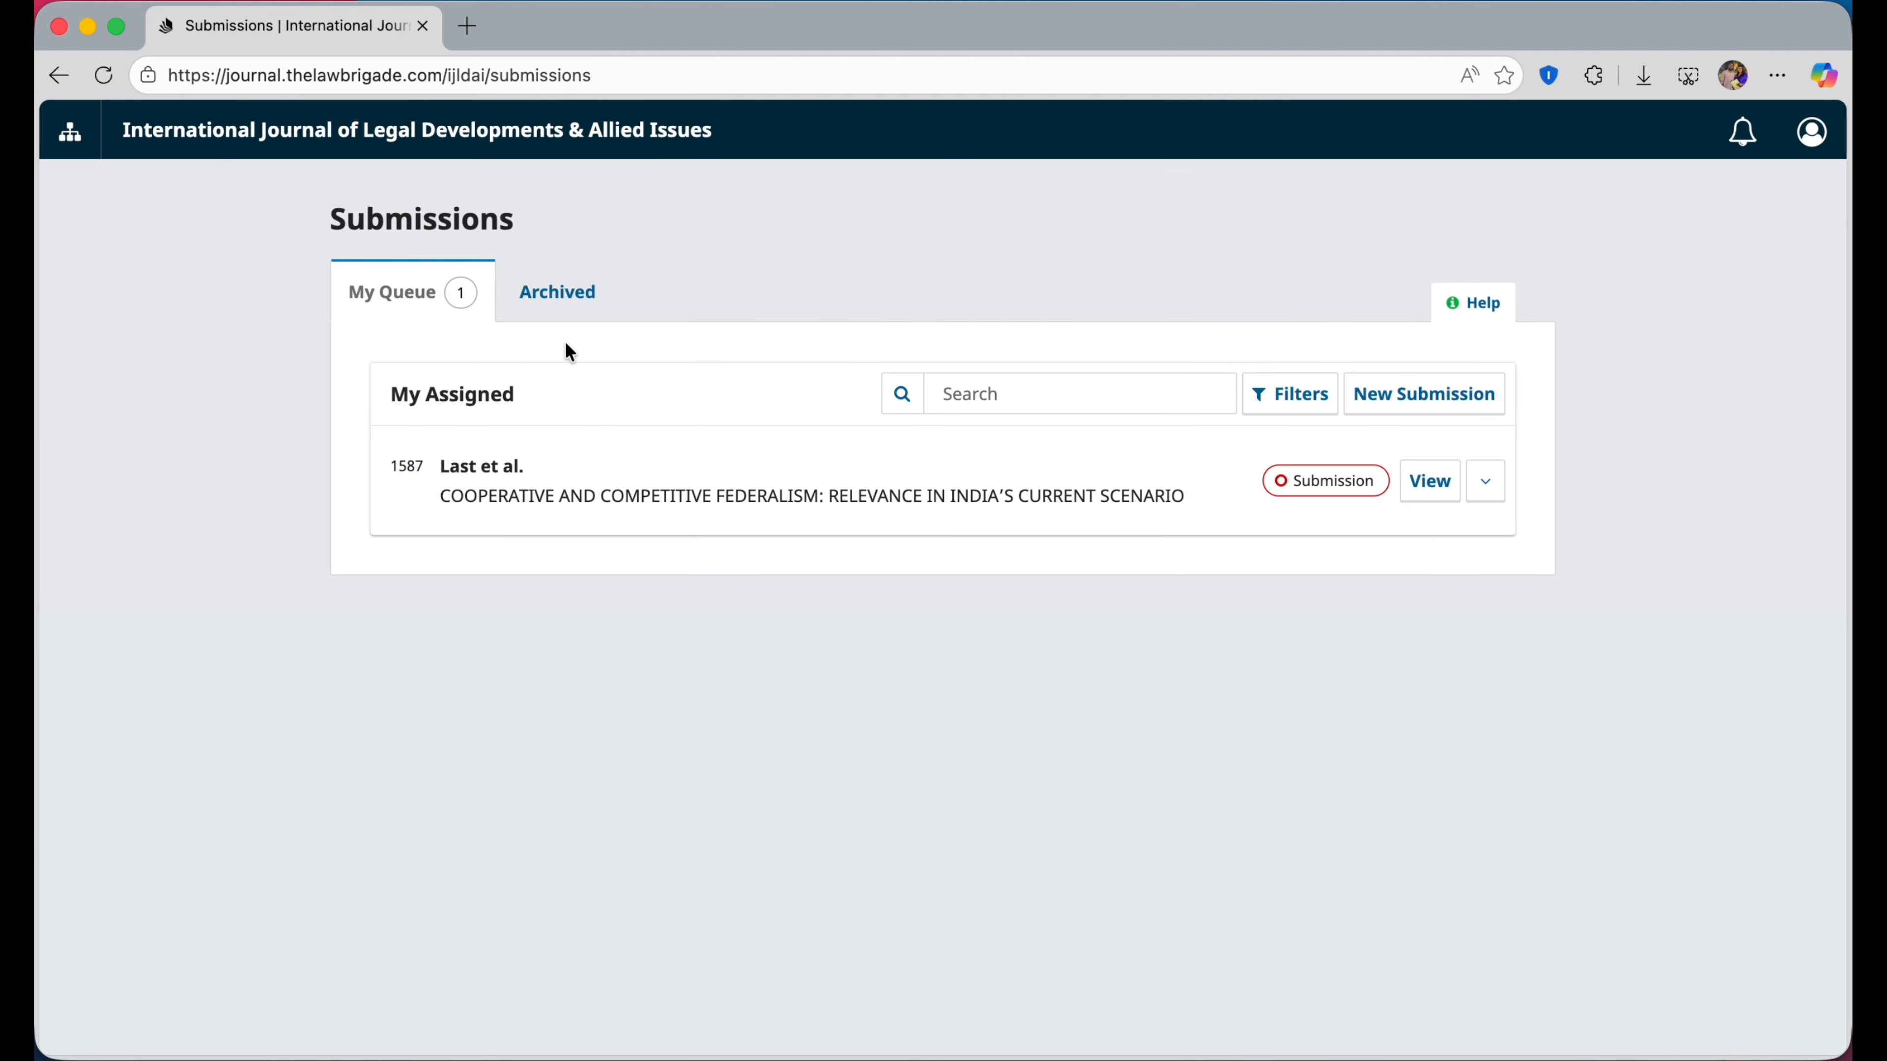